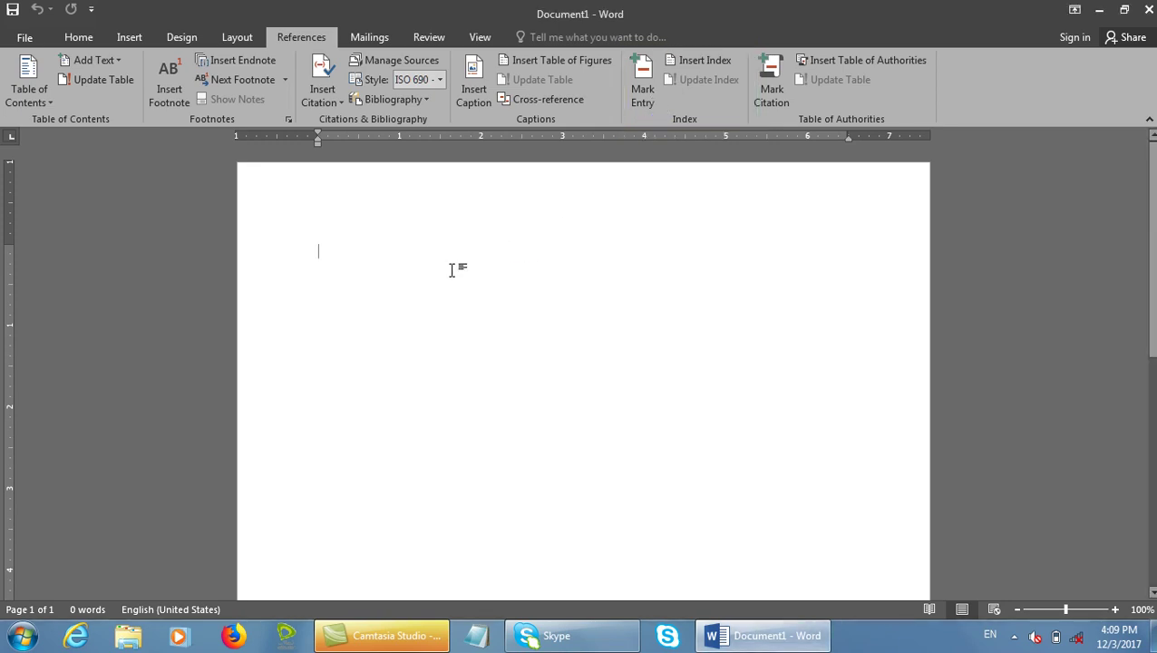
# Insert a page break and add the heading Afghanistan followed by one paragraph of sample text generated with =rand(1).
pyautogui.hotkey('ctrl', 'Return')
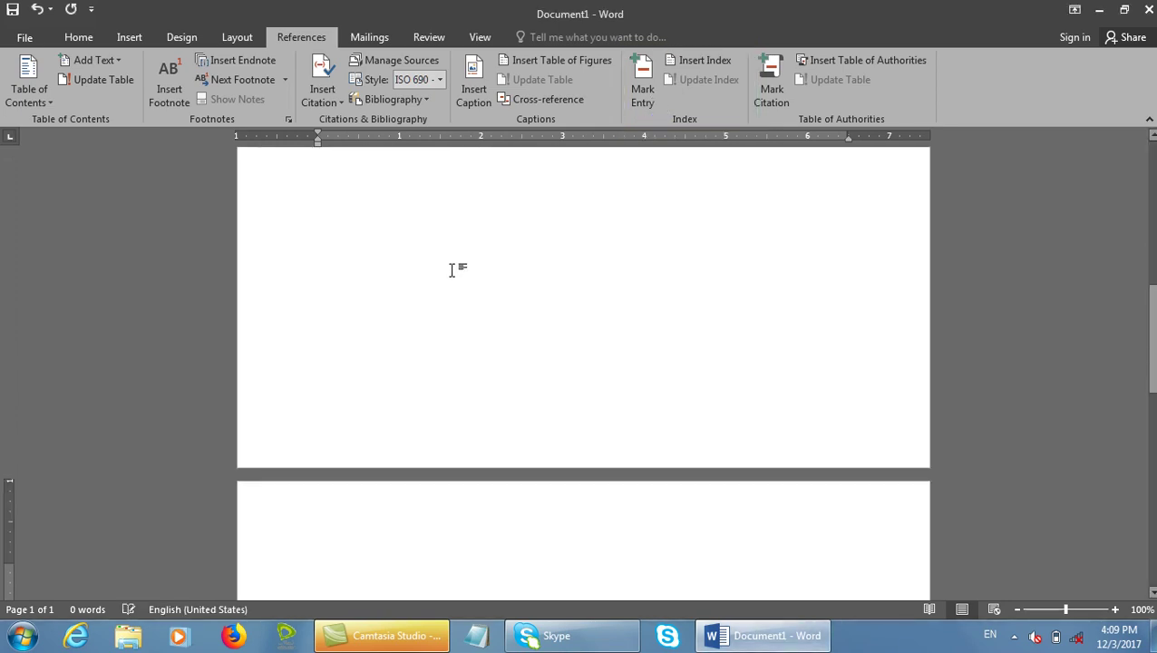
pyautogui.write('afg')
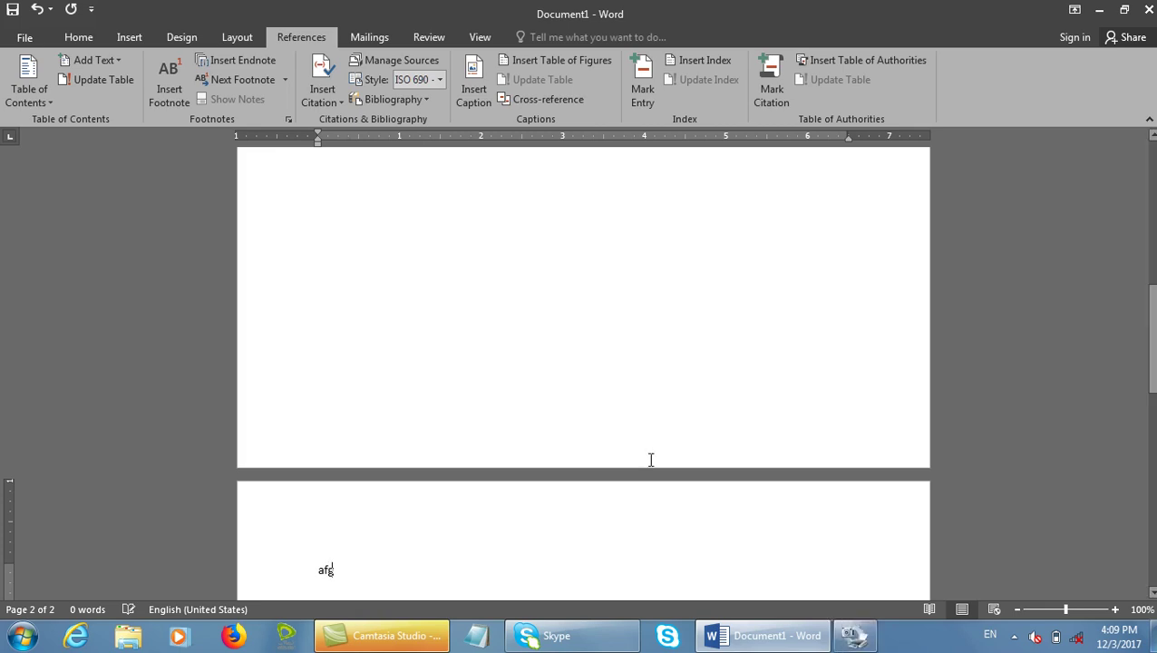
pyautogui.write('hanistan')
pyautogui.press('Return')
pyautogui.write('=rand(1)')
pyautogui.press('Return')
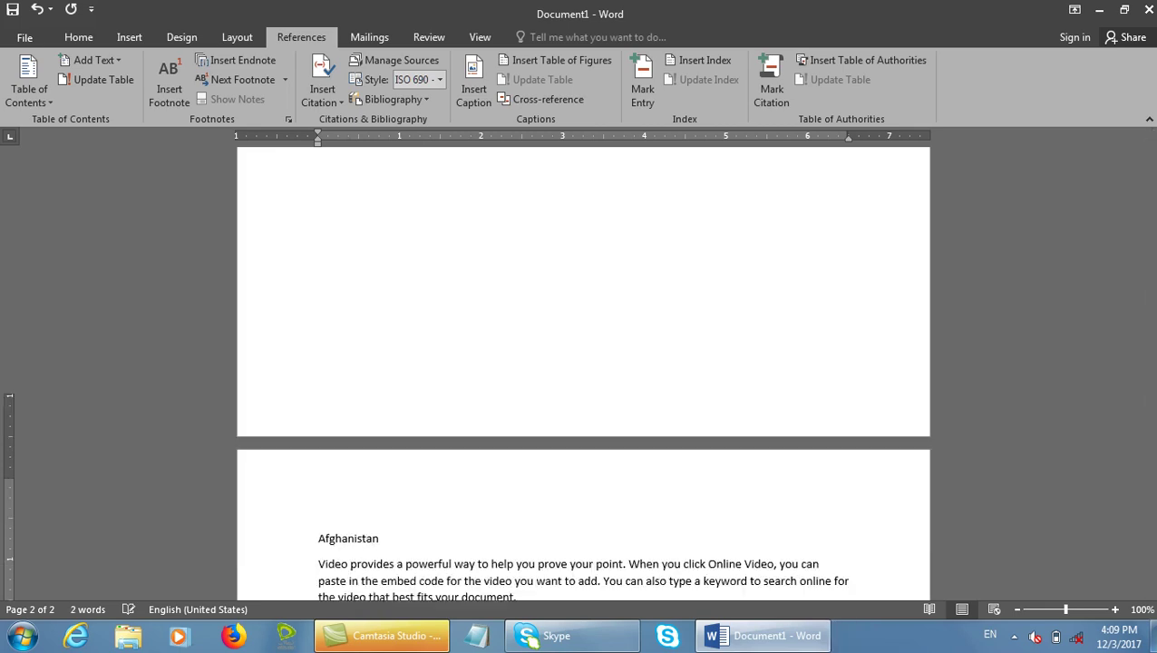
# Add the heading Kabul below the Afghanistan paragraph and try to generate sample text with the =rand function.
pyautogui.write('kabul')
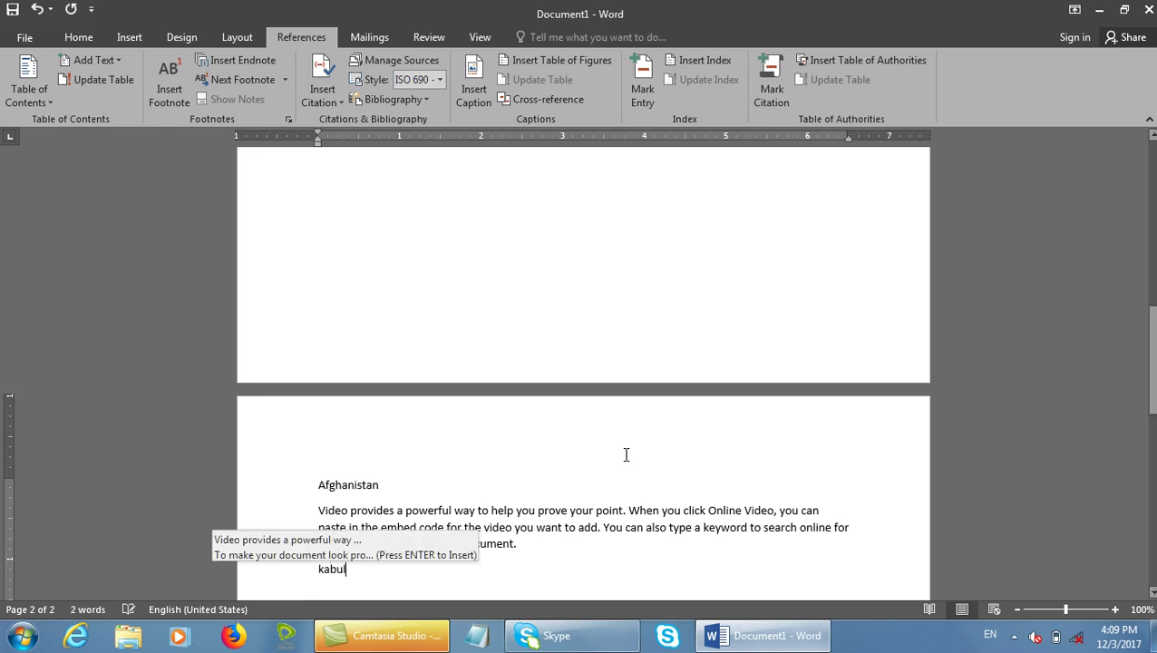
pyautogui.press('Return')
pyautogui.write('=rand')
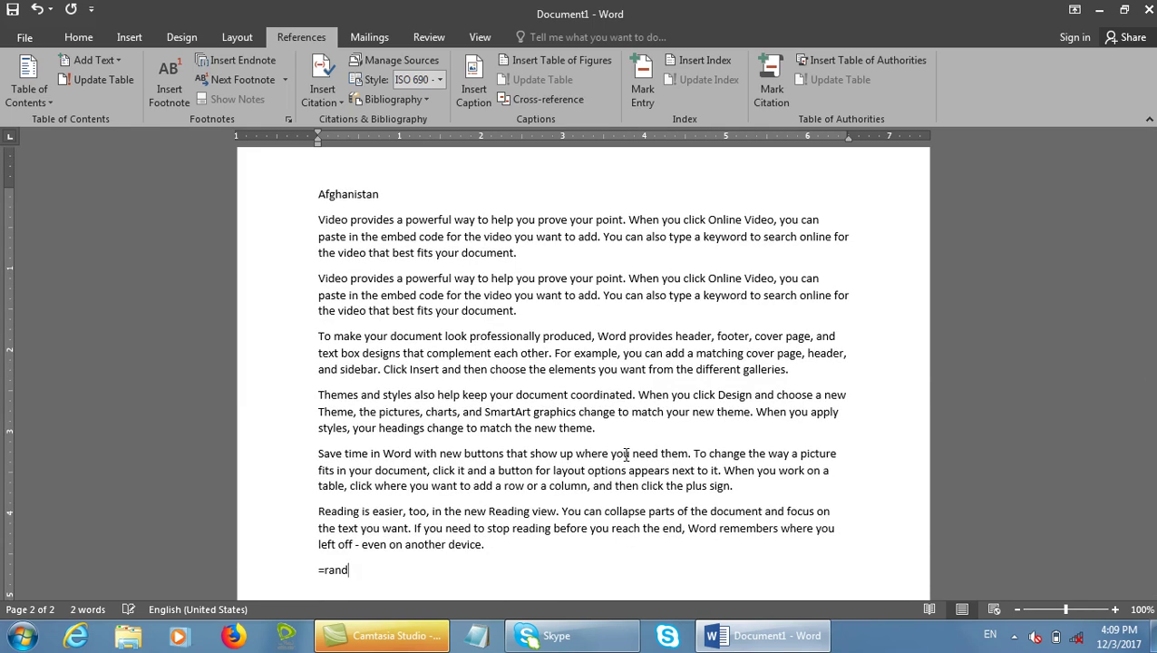
# Erase the partial =rand formula and undo the misplaced sample text below the Afghanistan paragraph.
pyautogui.press('BackSpace')
pyautogui.press('BackSpace')
pyautogui.press('BackSpace')
pyautogui.press('BackSpace')
pyautogui.press('BackSpace')
pyautogui.hotkey('ctrl', 'z')
pyautogui.hotkey('ctrl', 'z')
pyautogui.hotkey('ctrl', 'z')
pyautogui.hotkey('ctrl', 'z')
# Generate default sample text under the Kabul heading with =rand().
pyautogui.press('Return')
pyautogui.write('=rand()')
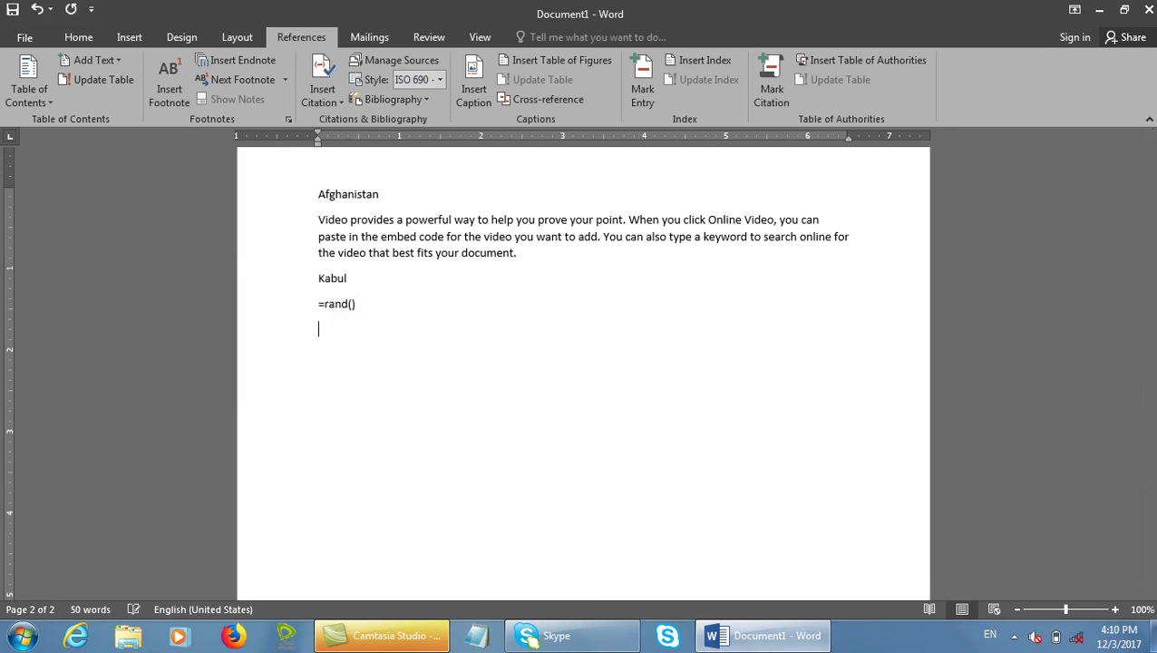
pyautogui.press('Return')
# On a new page, add the heading Computer followed by one paragraph of sample text generated with =rand(1).
pyautogui.scroll(-6, 643, 439)
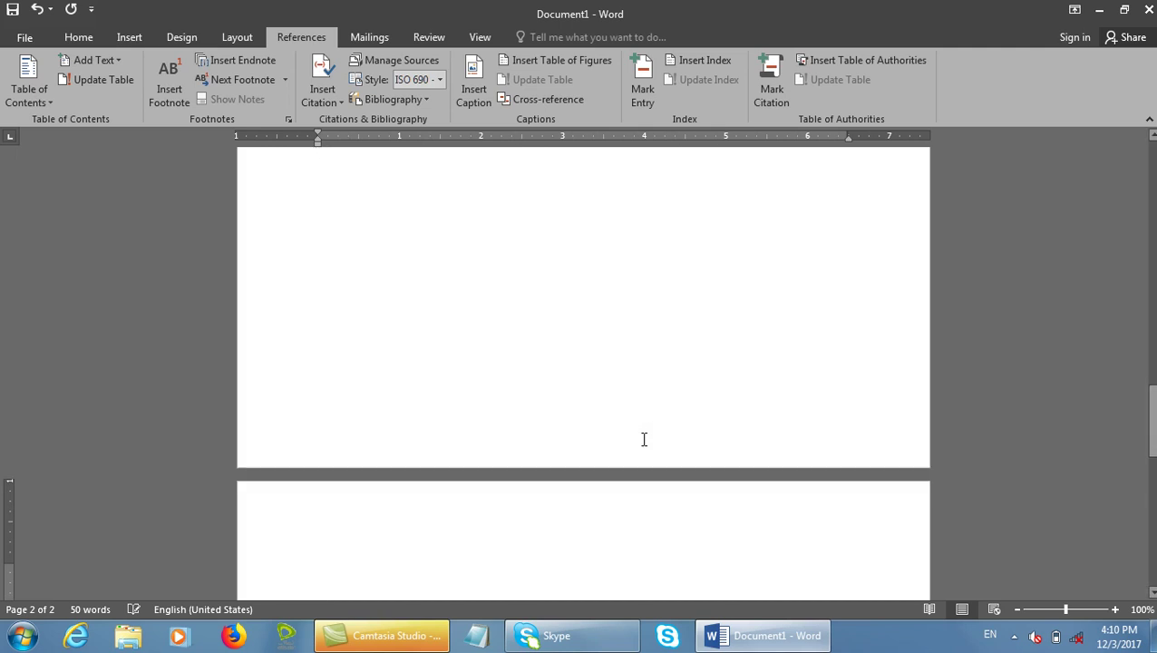
pyautogui.write('Computer')
pyautogui.press('Return')
pyautogui.write('=rand(1)')
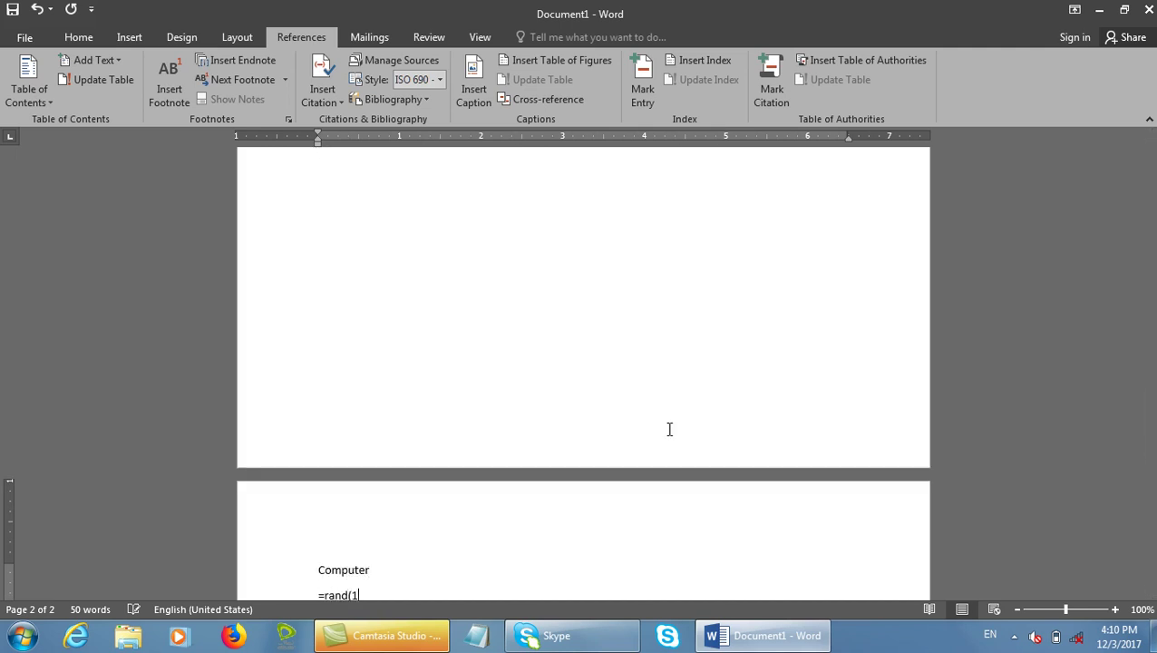
pyautogui.press('Return')
# Add the heading Mouse below the Computer paragraph and generate default sample text under it with =rand().
pyautogui.write('Mouse')
pyautogui.press('Return')
pyautogui.write('=rand()')
pyautogui.press('Return')
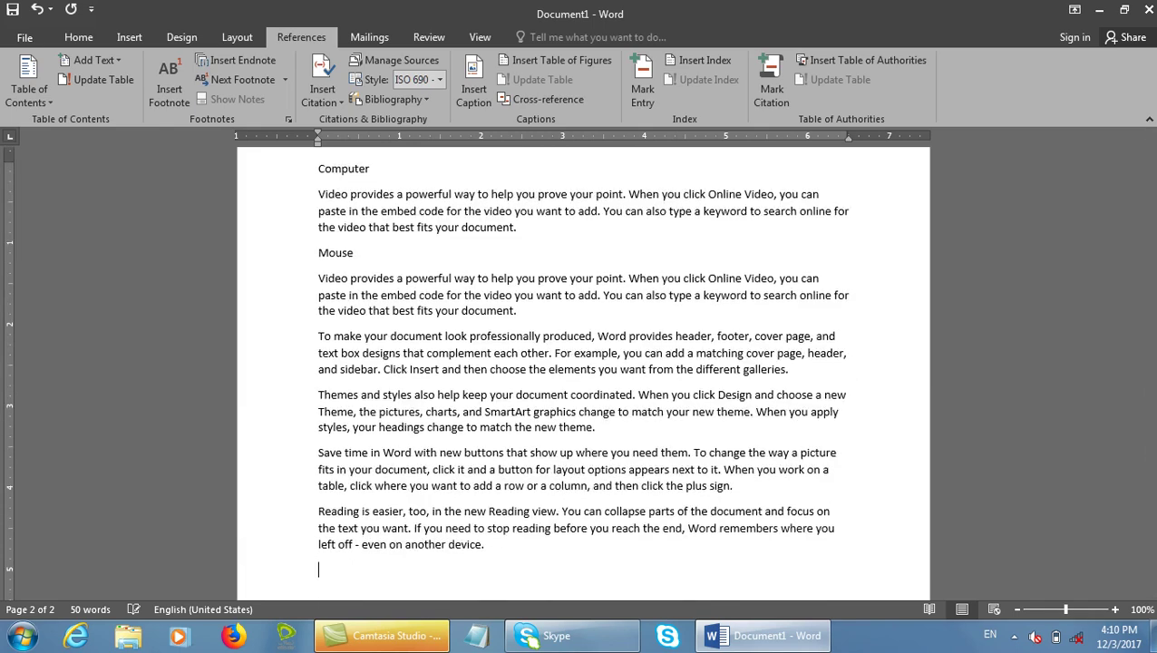
pyautogui.hotkey('ctrl', 'Return')
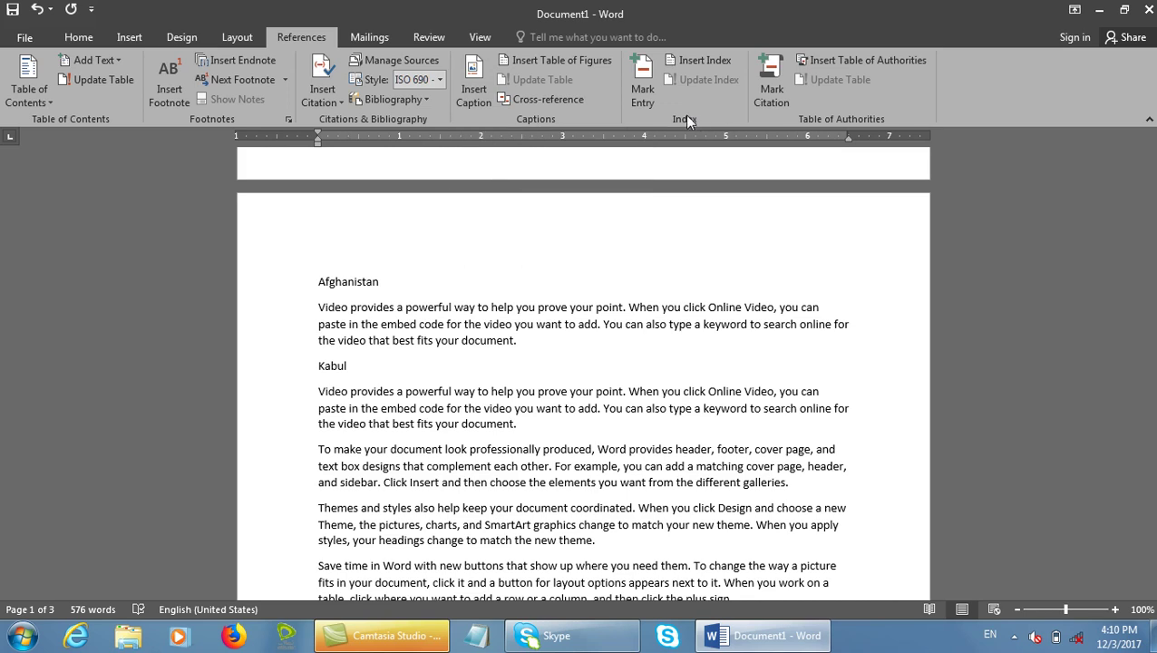
# Open the Mark Index Entry dialog and use the Afghanistan heading as the main entry.
pyautogui.click(642, 86)
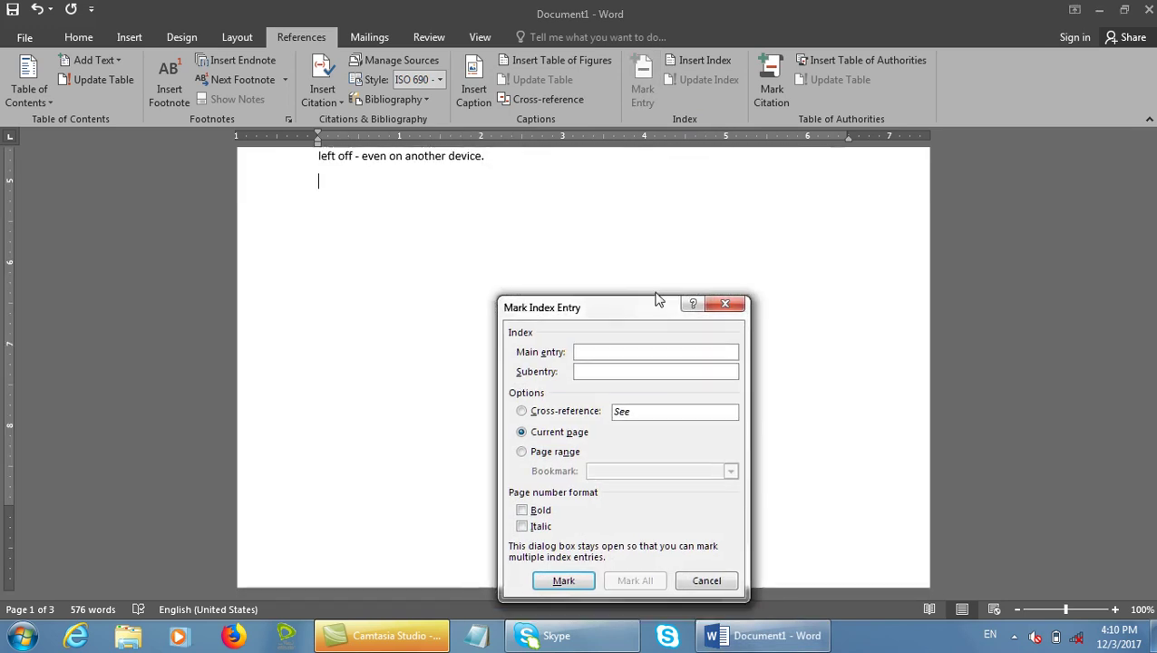
pyautogui.moveTo(654, 301); pyautogui.dragTo(731, 199)
pyautogui.moveTo(1151, 547); pyautogui.dragTo(1151, 395)
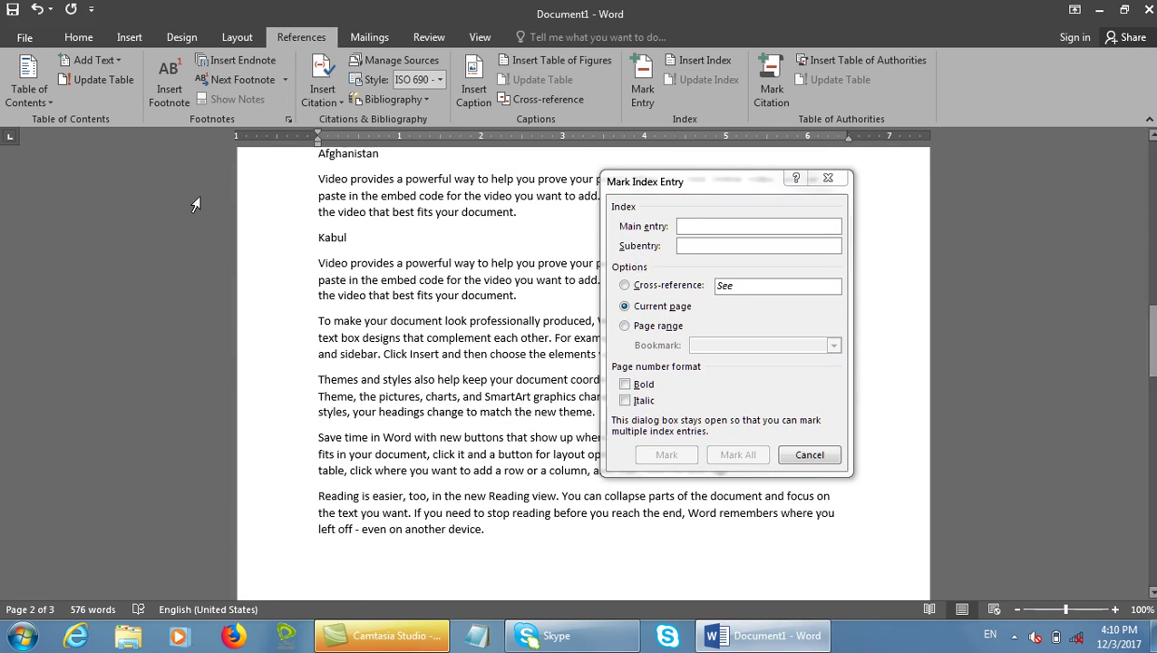
pyautogui.moveTo(1149, 335); pyautogui.dragTo(1149, 313)
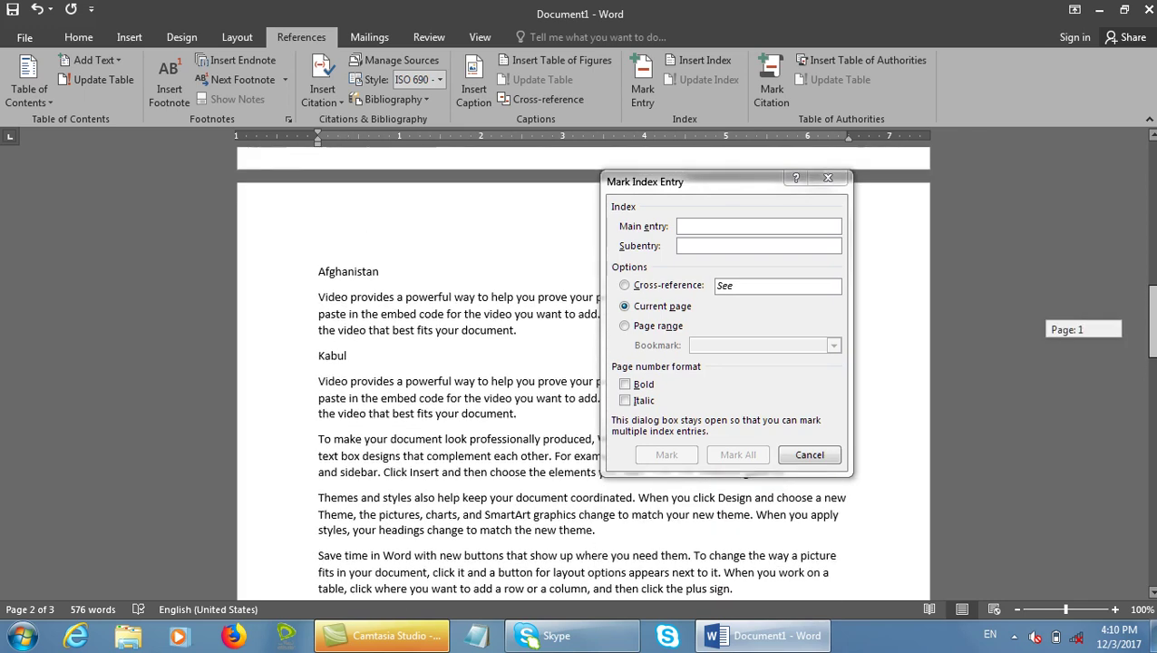
pyautogui.click(405, 262)
pyautogui.click(297, 277)
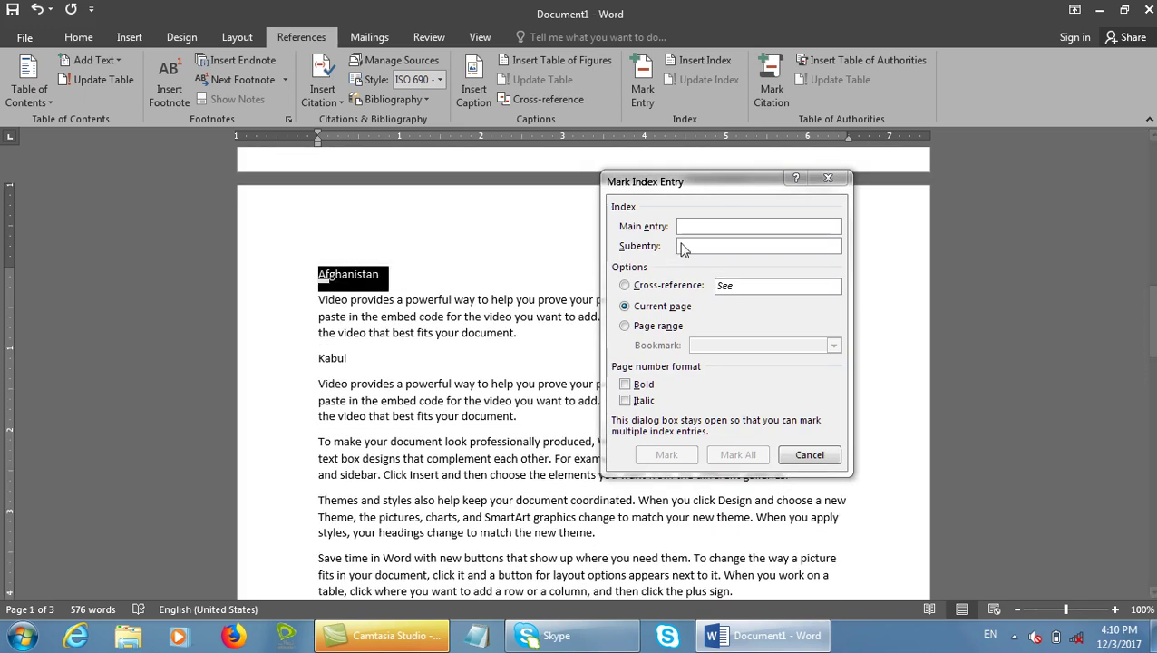
pyautogui.click(717, 234)
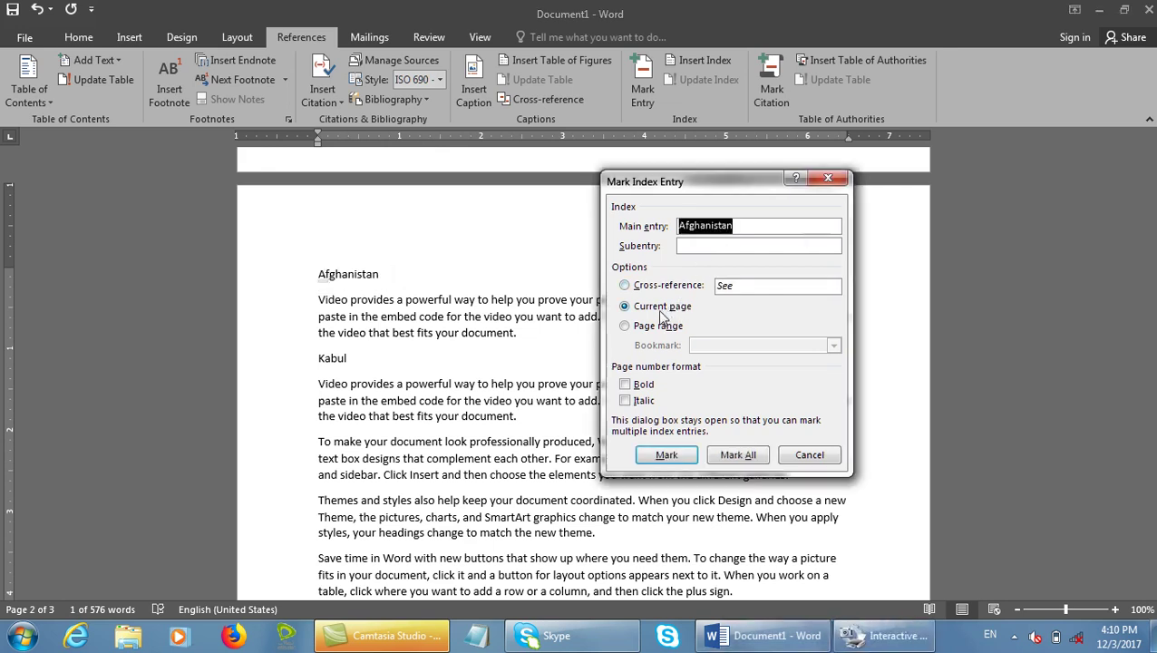
# Set the subentry to Kabul, mark the Afghanistan index entry for the current page and close the dialog.
pyautogui.click(701, 250)
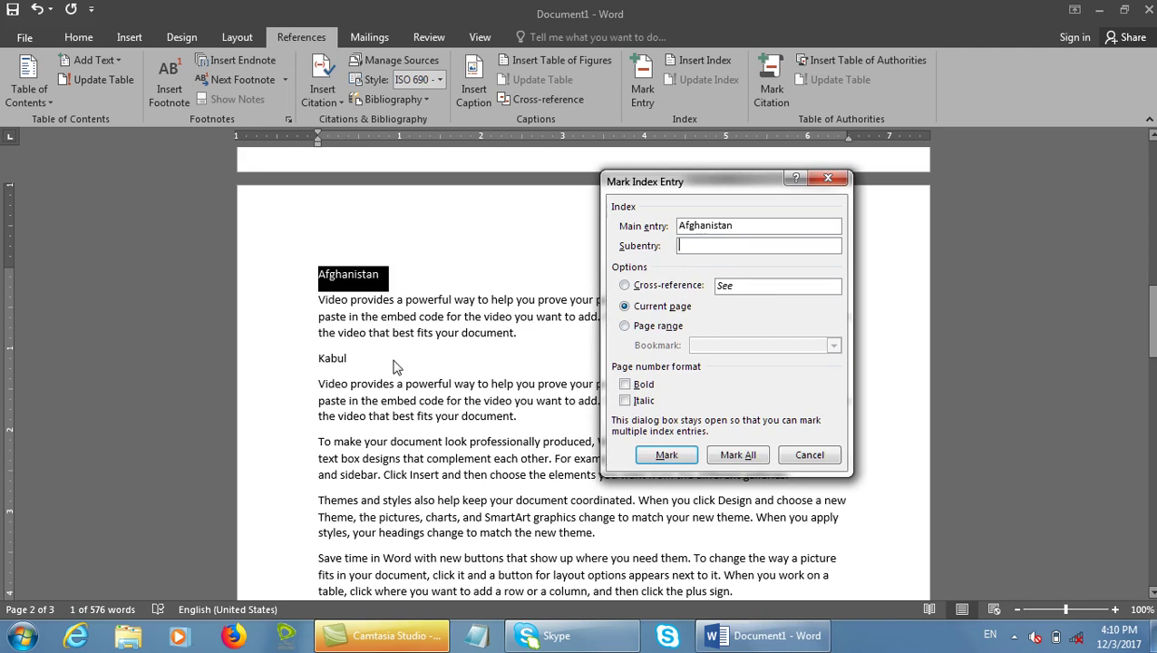
pyautogui.write('Kabul')
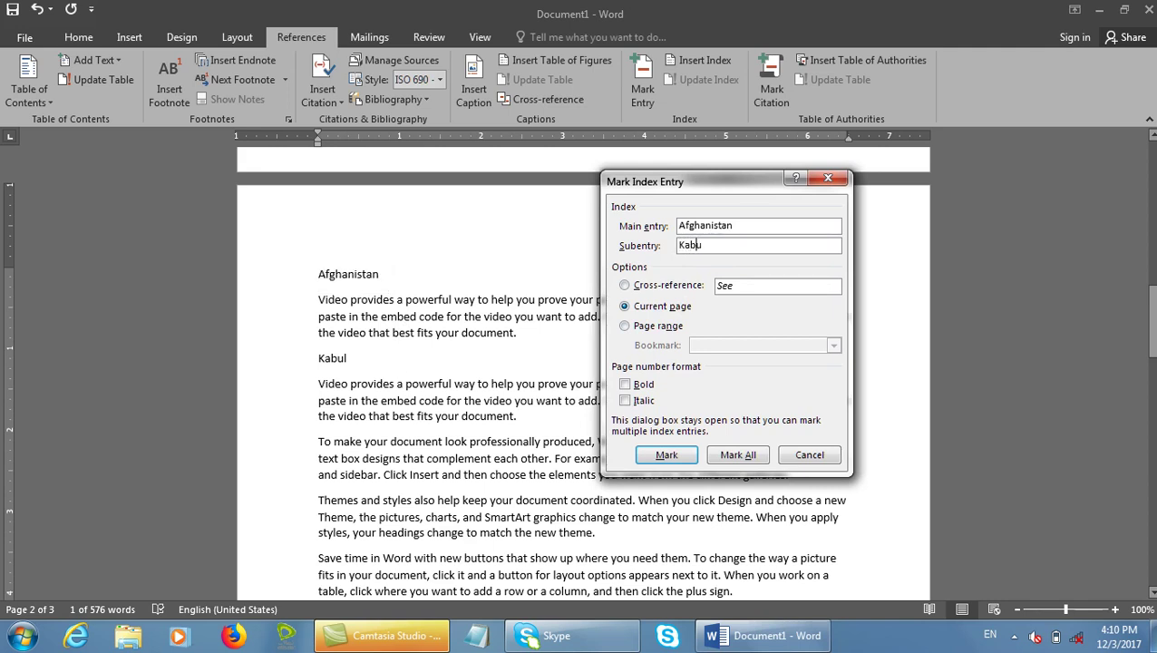
pyautogui.click(675, 461)
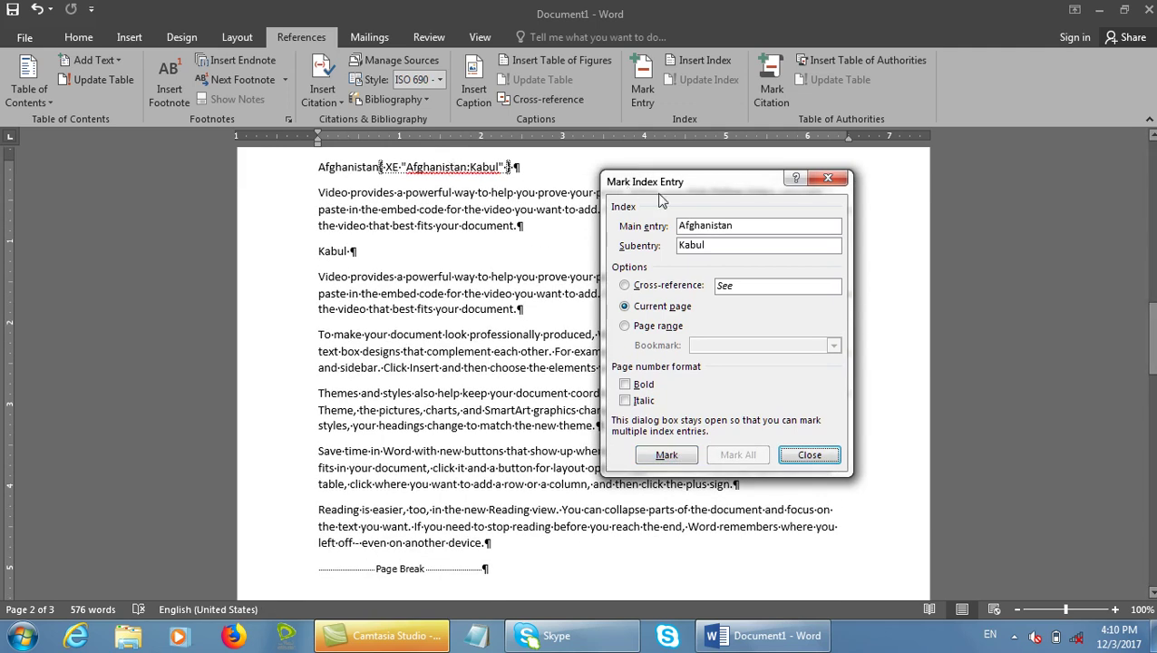
pyautogui.click(810, 454)
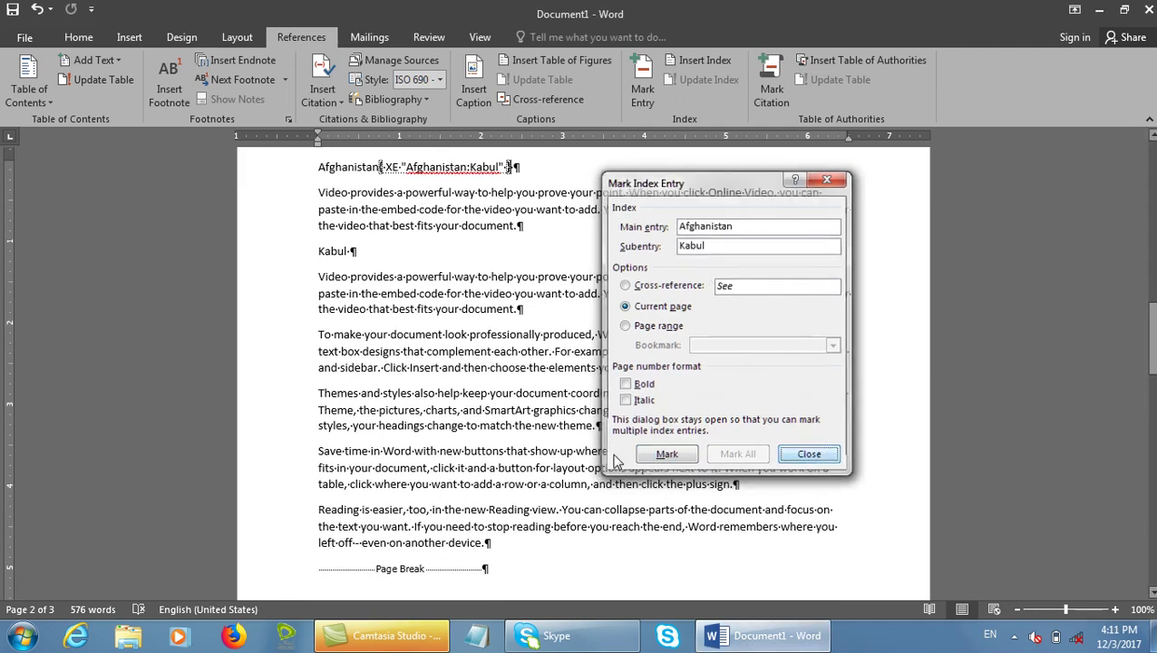
# Mark the Computer heading as an index entry with main entry Computer and subentry Mouse.
pyautogui.scroll(-9, 539, 447)
pyautogui.scroll(-5, 506, 439)
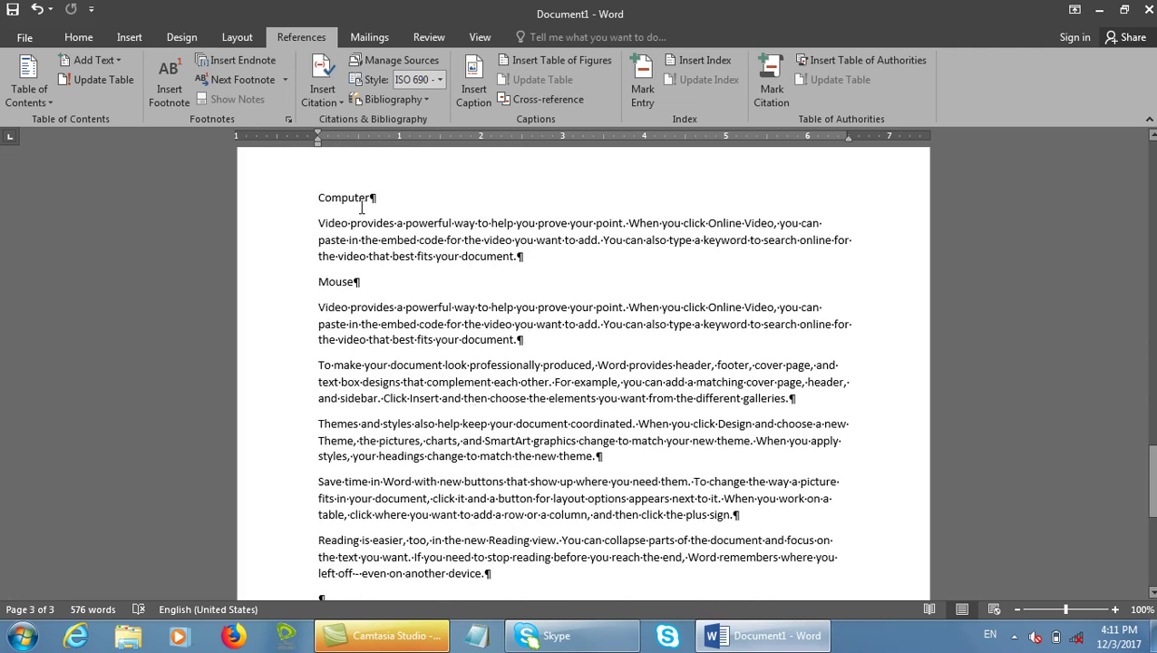
pyautogui.click(642, 89)
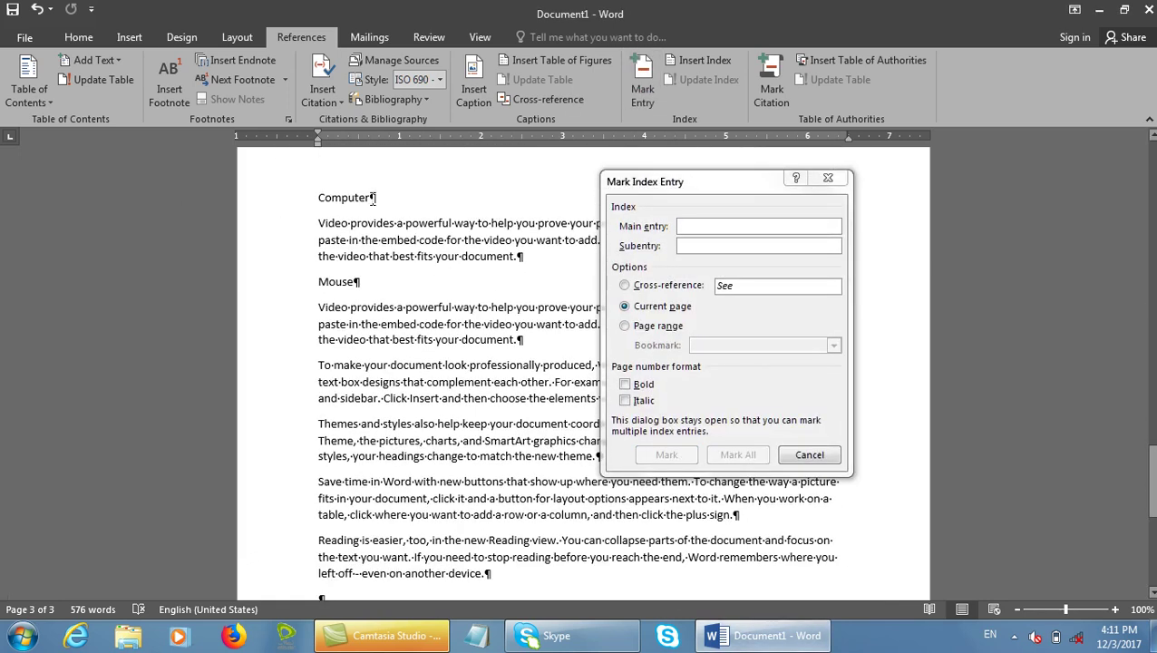
pyautogui.tripleClick(319, 199)
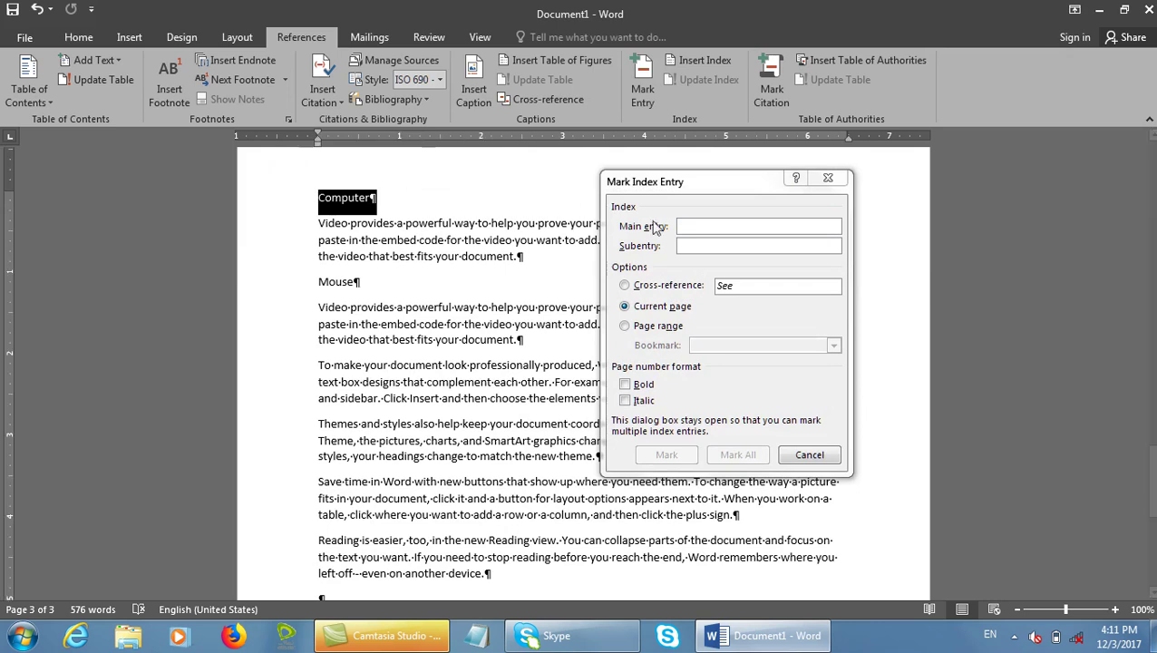
pyautogui.click(690, 220)
pyautogui.click(711, 247)
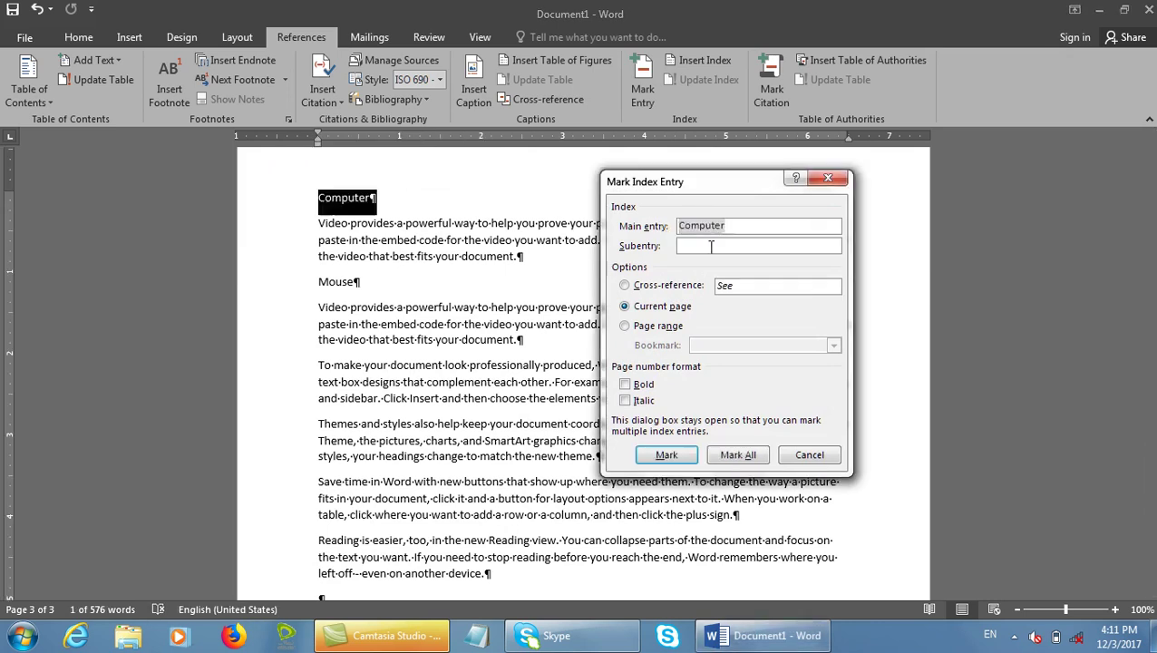
pyautogui.write('Mouse')
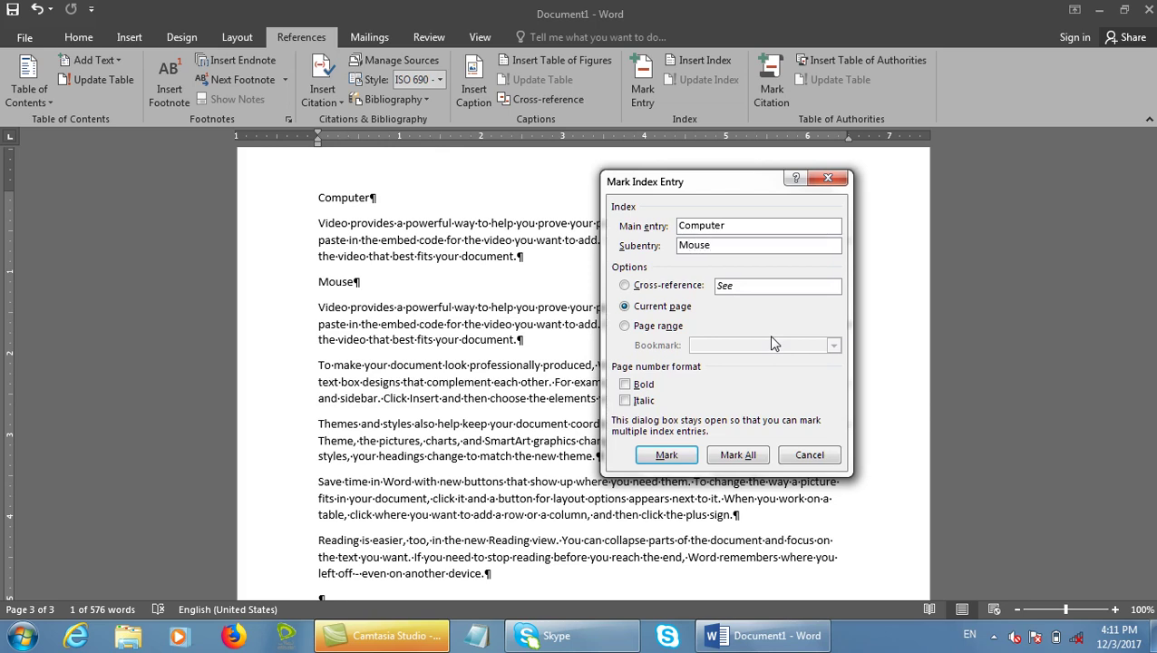
pyautogui.click(683, 462)
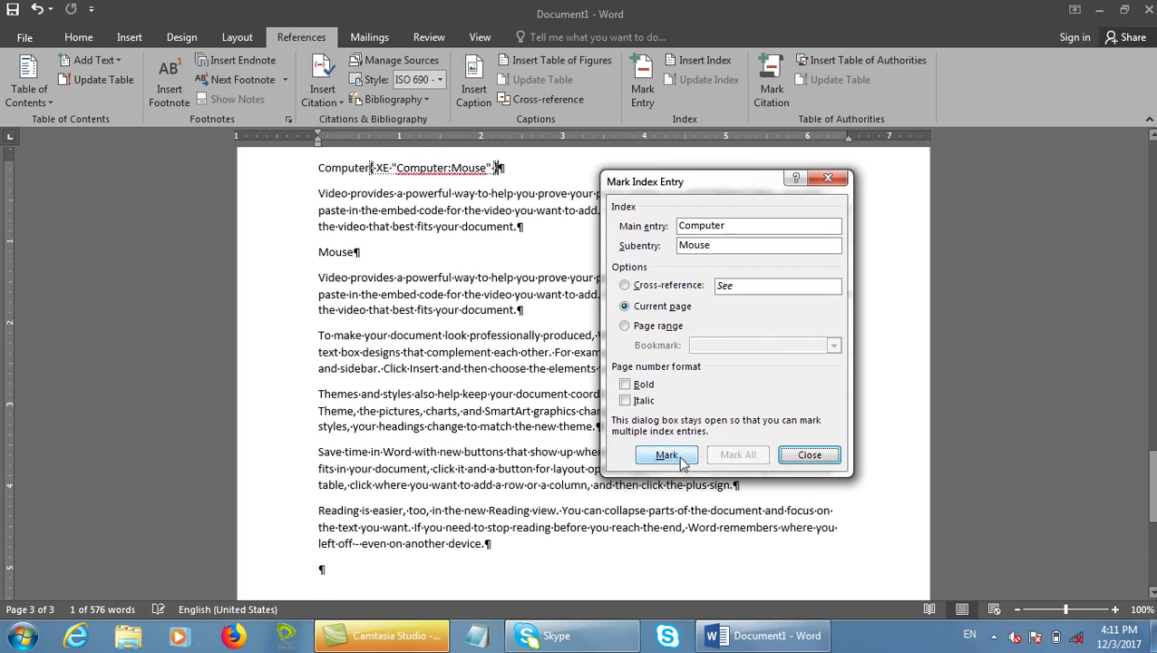
pyautogui.click(817, 456)
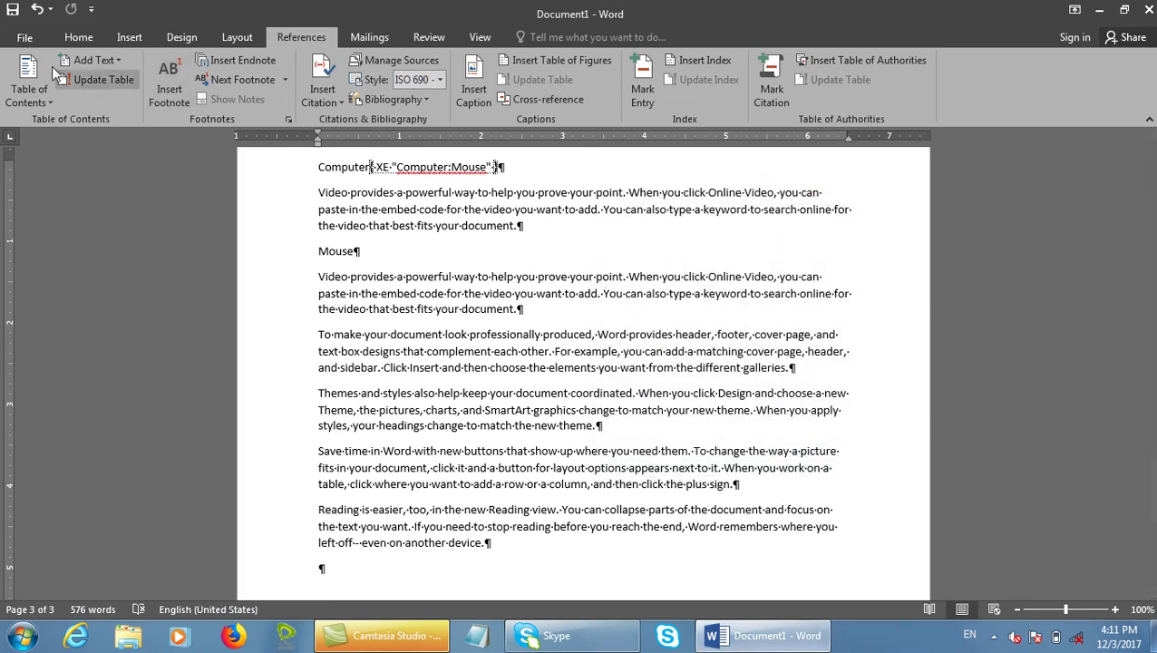
# Hide the paragraph marks and other formatting symbols in the document.
pyautogui.click(82, 38)
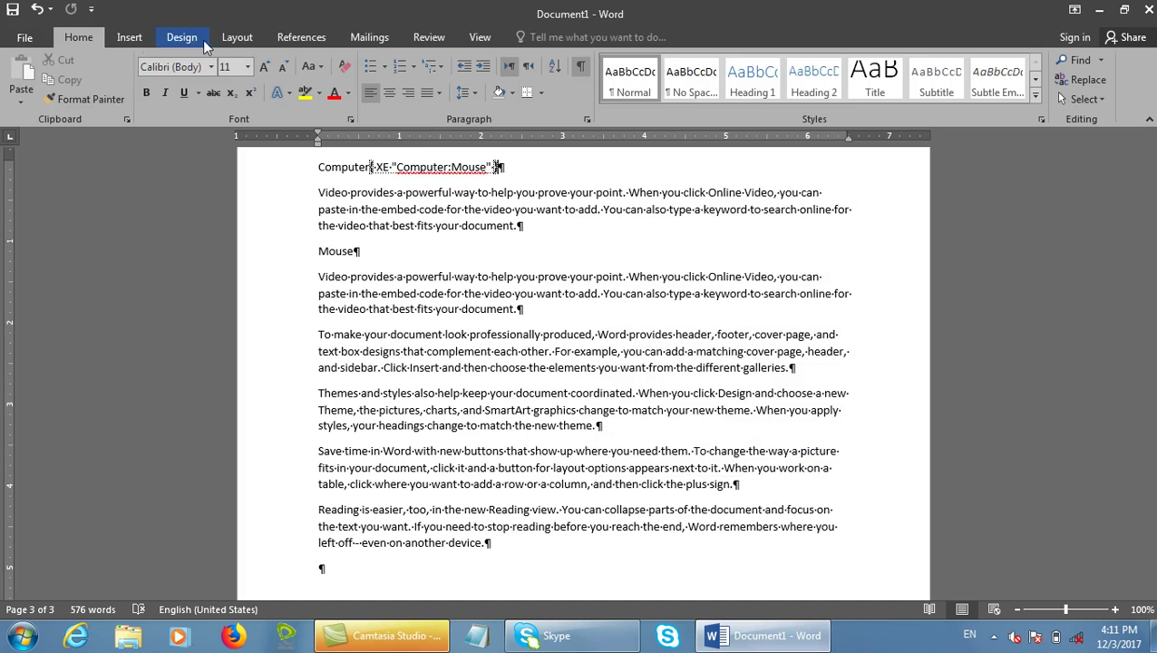
pyautogui.click(581, 80)
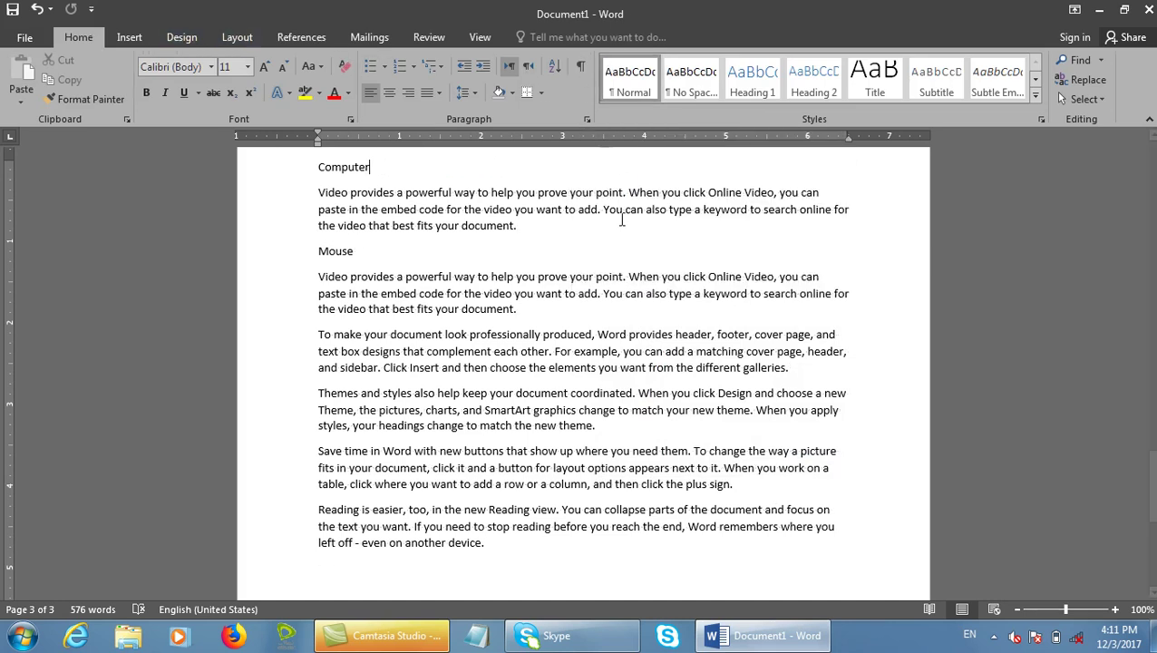
pyautogui.moveTo(567, 635)
# Insert an index on the blank first page with right-aligned page numbers, dotted tab leader and the From template format.
pyautogui.scroll(20, 583, 372)
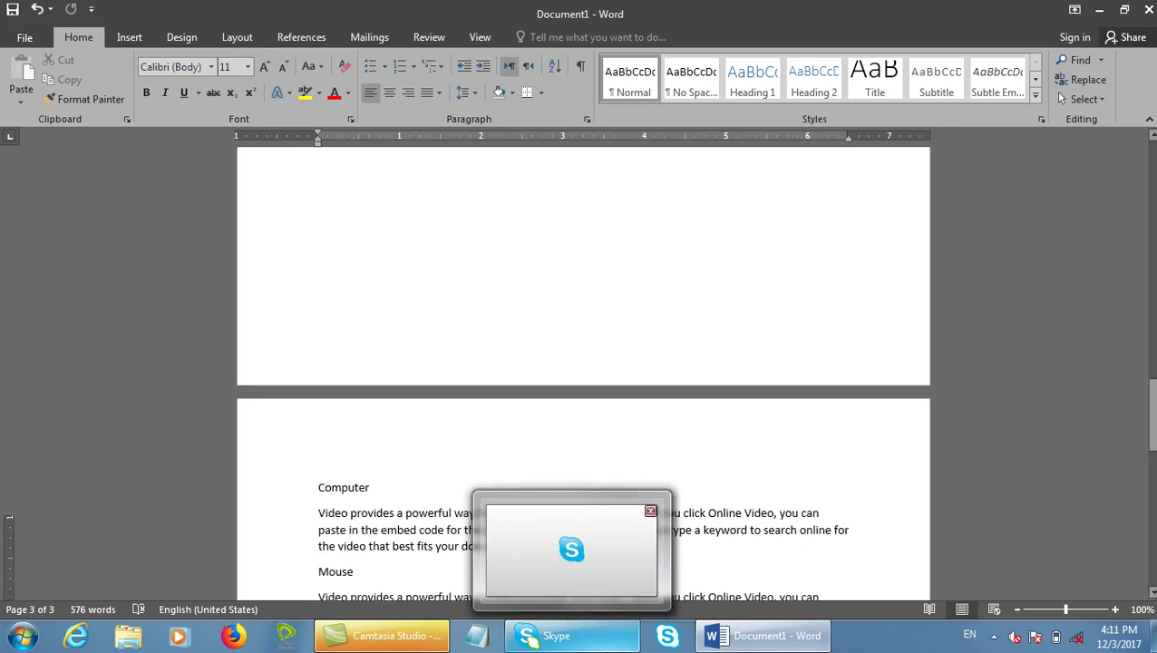
pyautogui.click(395, 394)
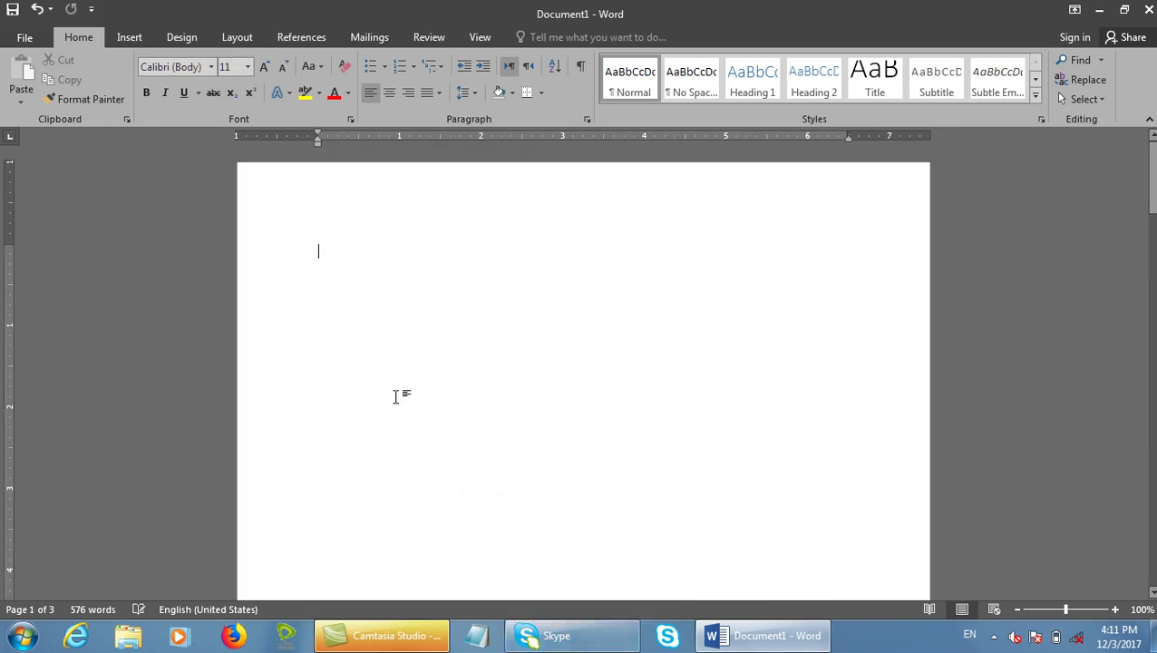
pyautogui.click(308, 37)
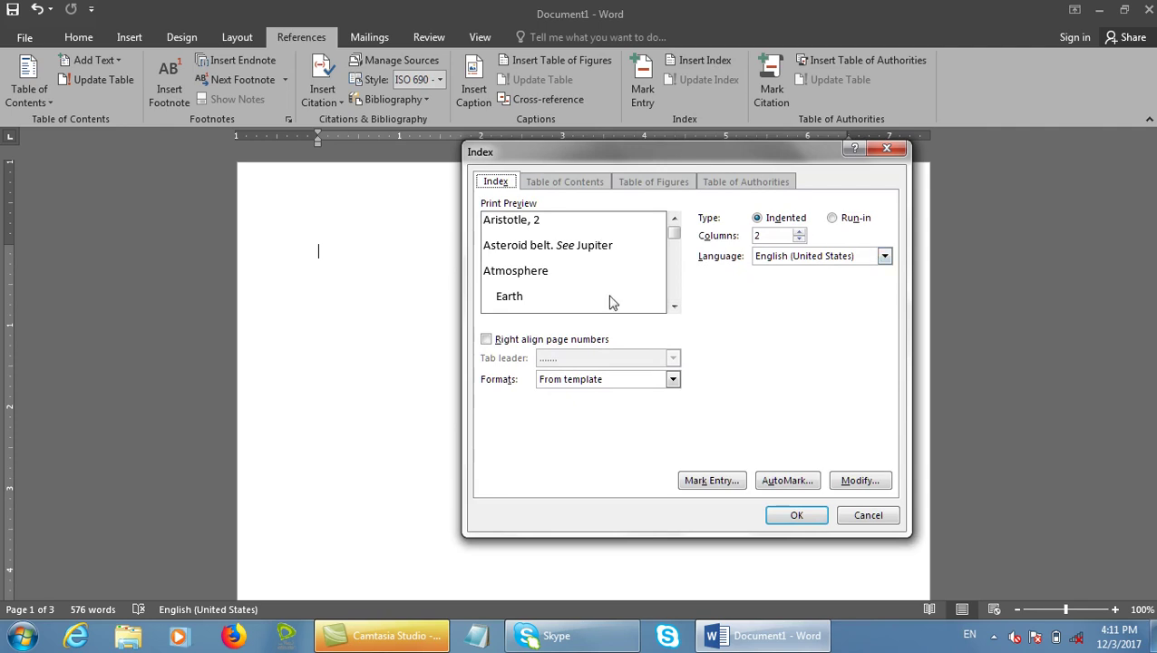
pyautogui.click(573, 339)
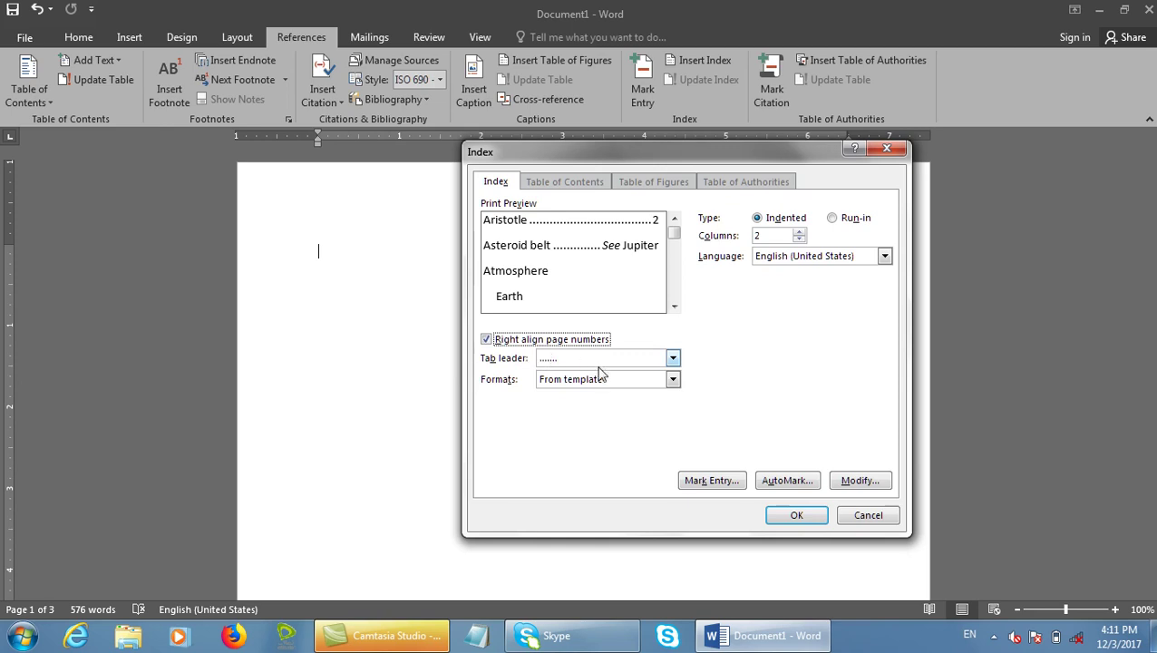
pyautogui.click(572, 382)
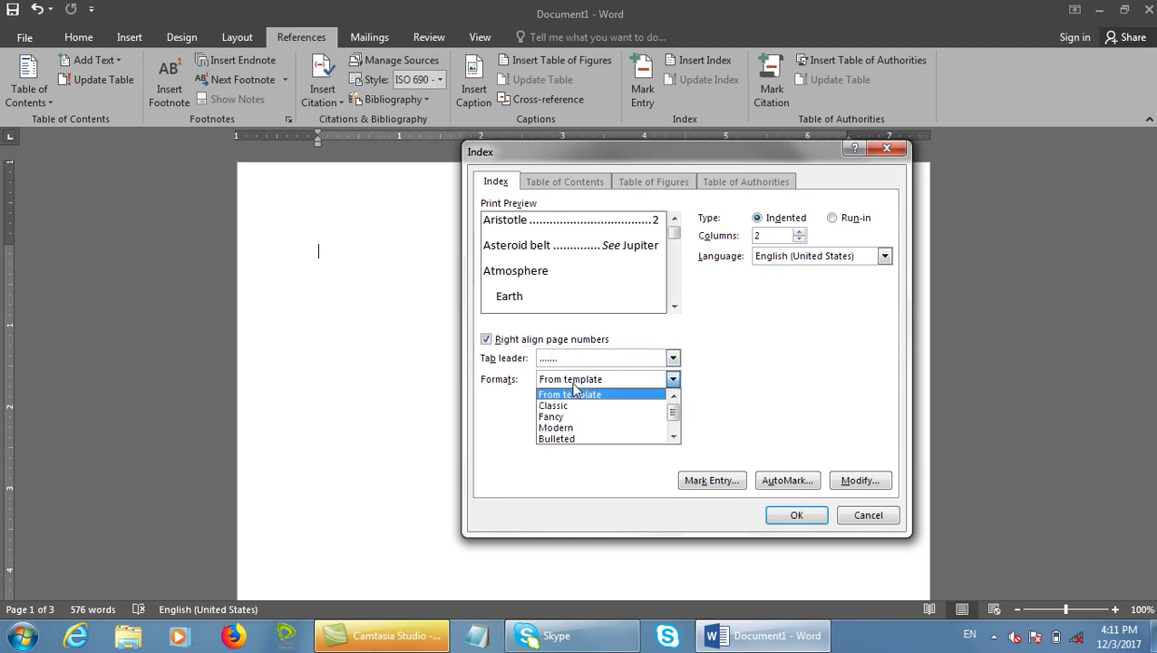
pyautogui.click(574, 388)
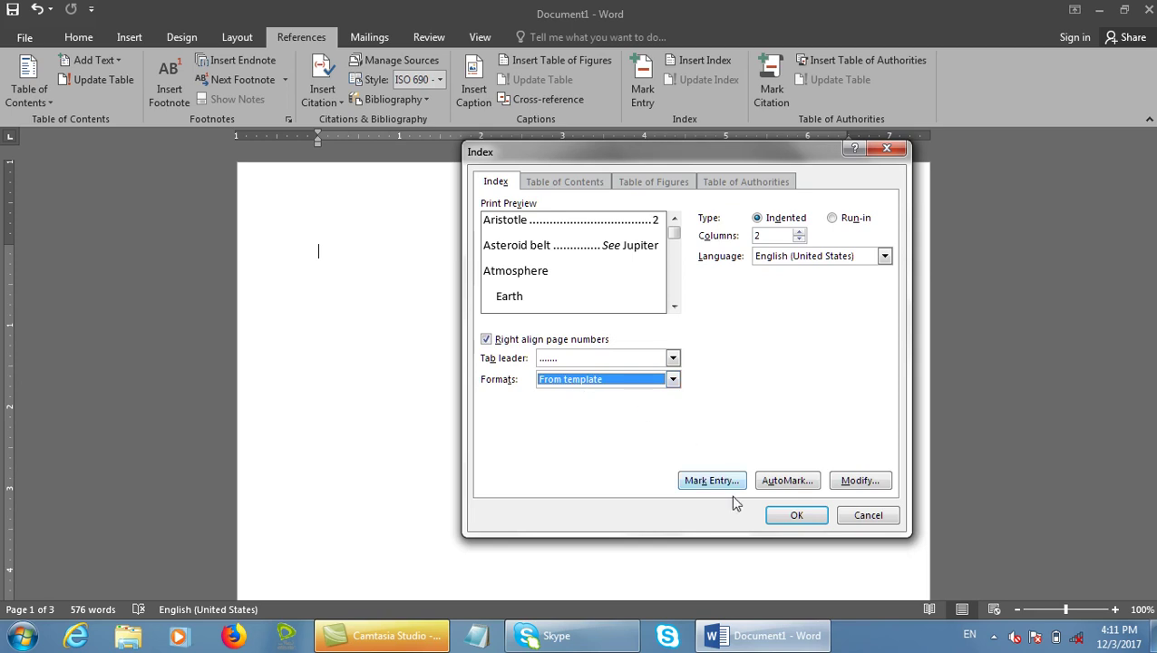
pyautogui.click(812, 517)
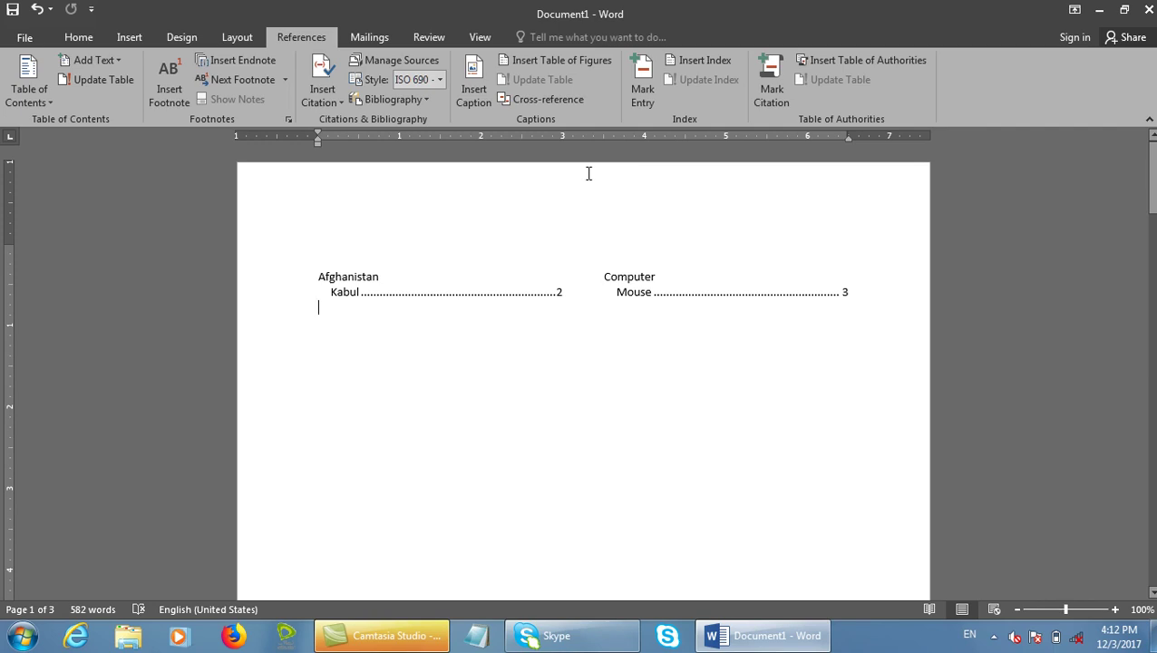
# Undo the insertion of the right-aligned index on the first page.
pyautogui.hotkey('ctrl', 'shift', 'd')
pyautogui.moveTo(299, 225); pyautogui.dragTo(909, 365)
pyautogui.press('Escape')
pyautogui.hotkey('ctrl', 'z')
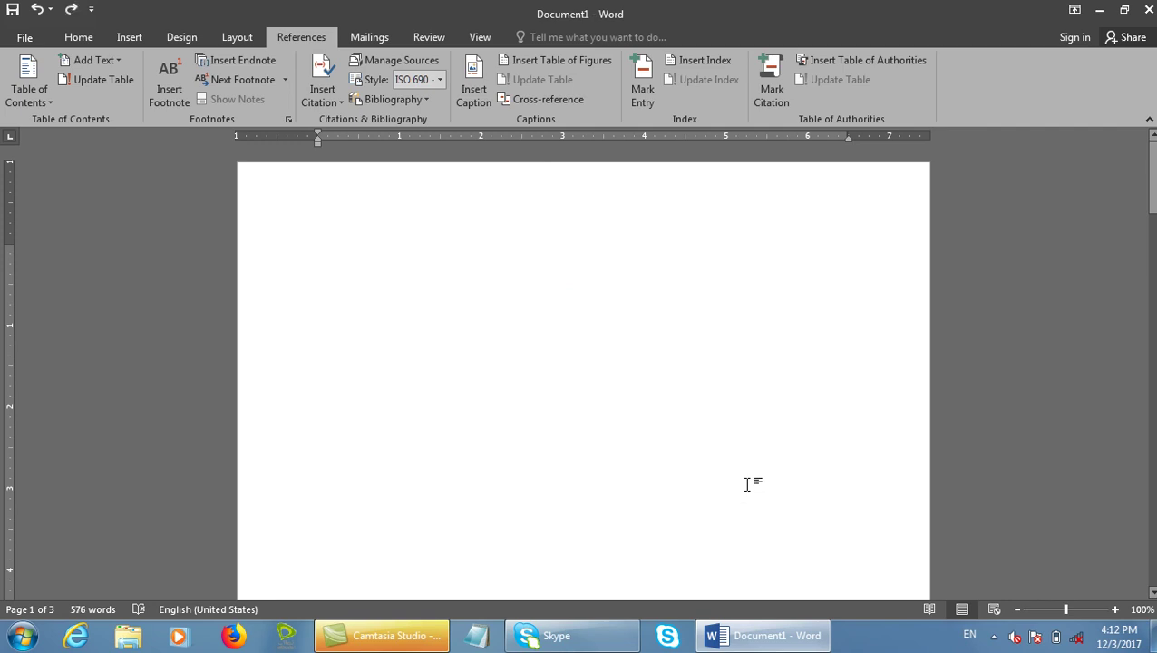
# Insert an indented index with 1 column on the first page, and undo it.
pyautogui.click(708, 57)
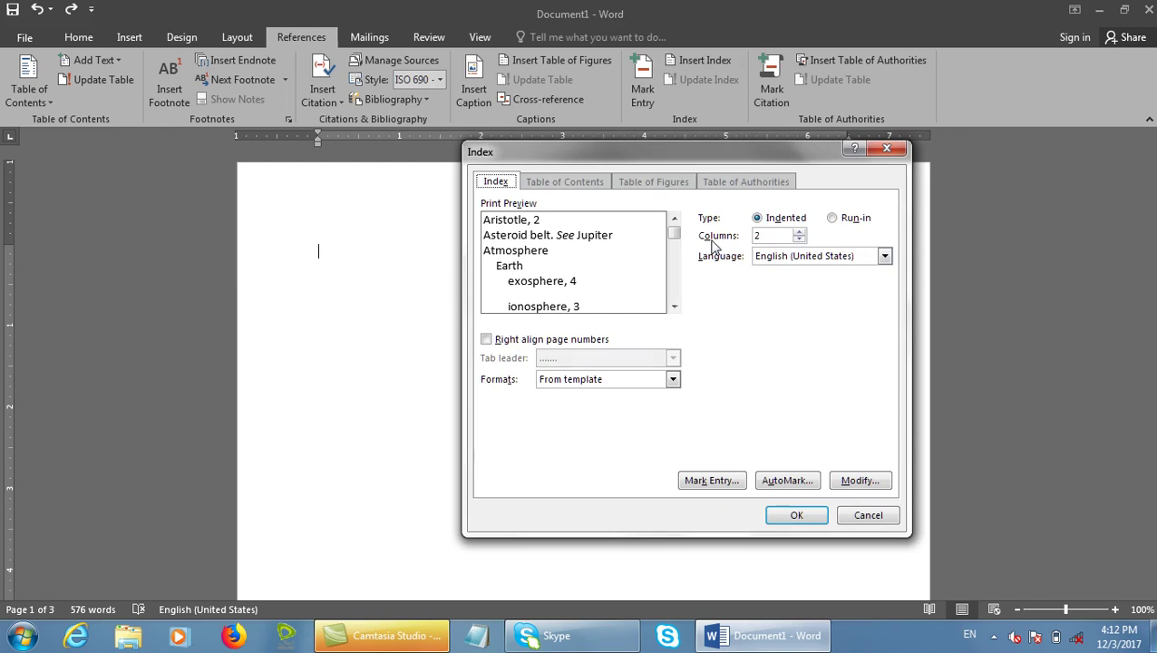
pyautogui.click(799, 239)
pyautogui.click(803, 514)
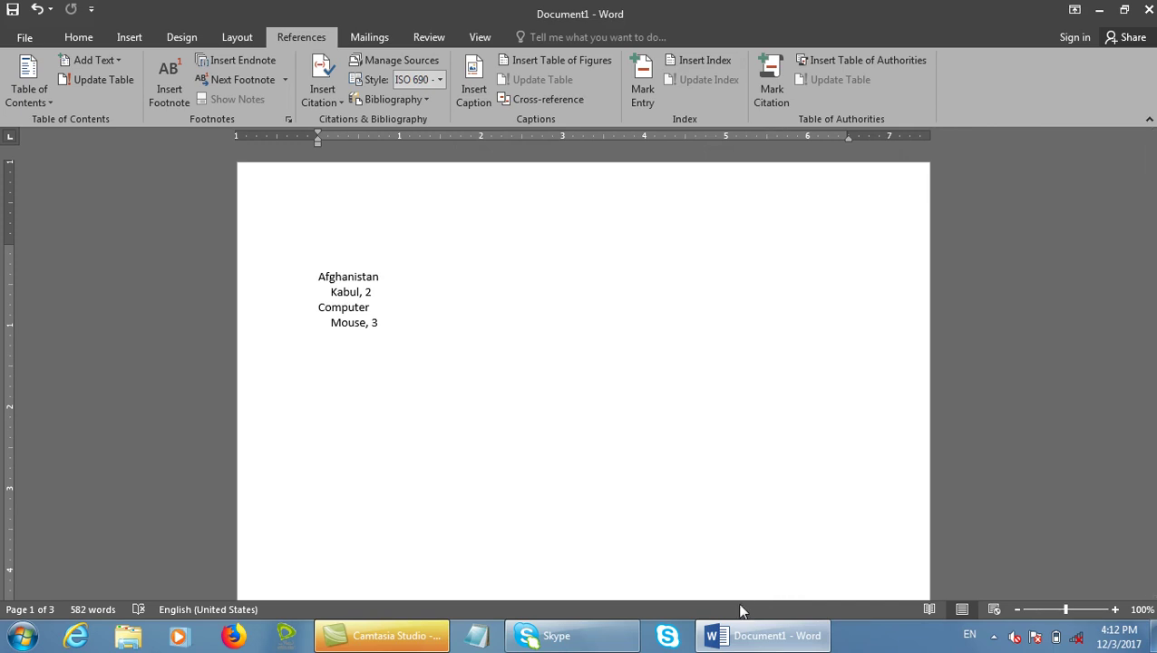
pyautogui.click(36, 8)
pyautogui.click(642, 88)
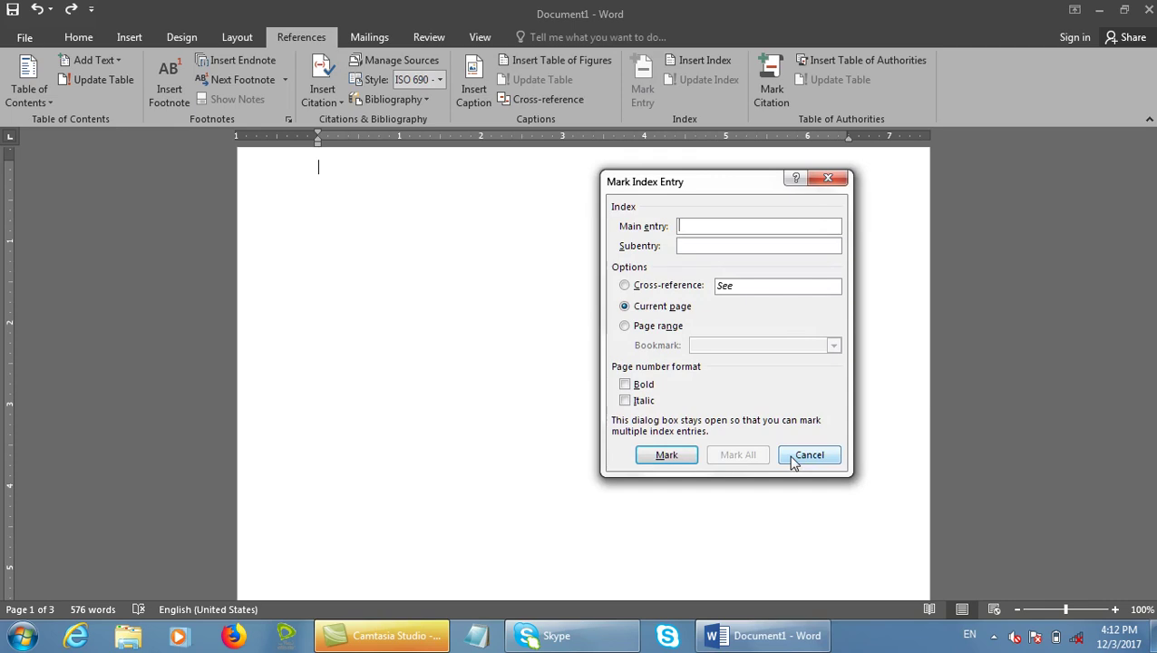
pyautogui.click(794, 455)
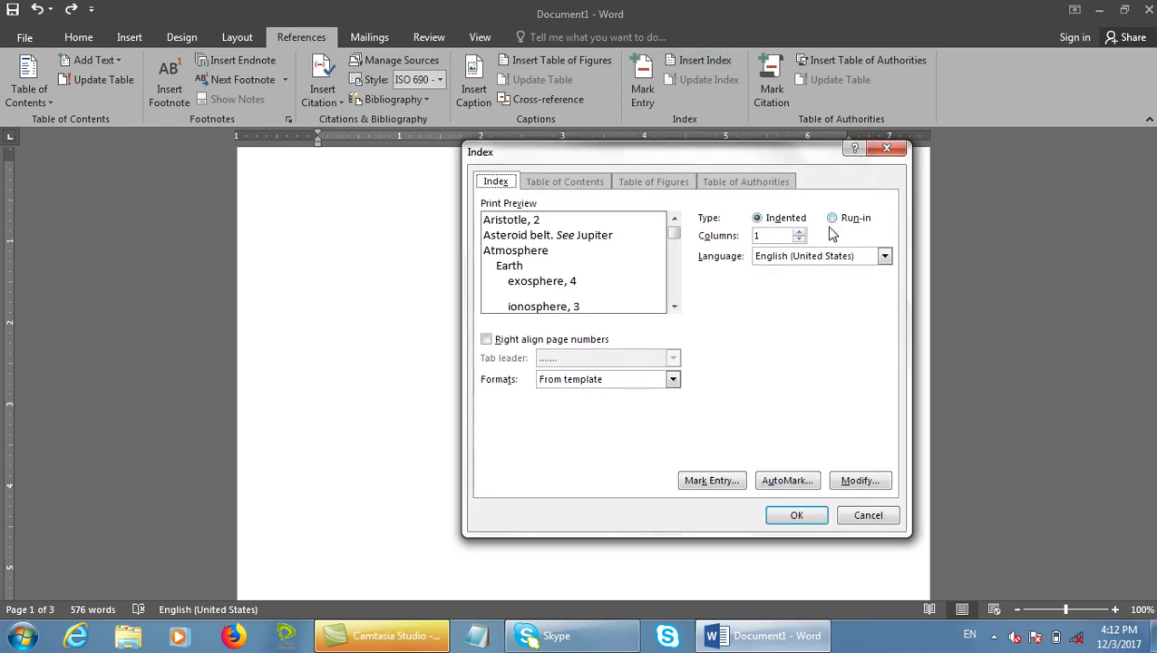
# Insert a run-in index with 2 columns on the first page, and undo it.
pyautogui.click(832, 218)
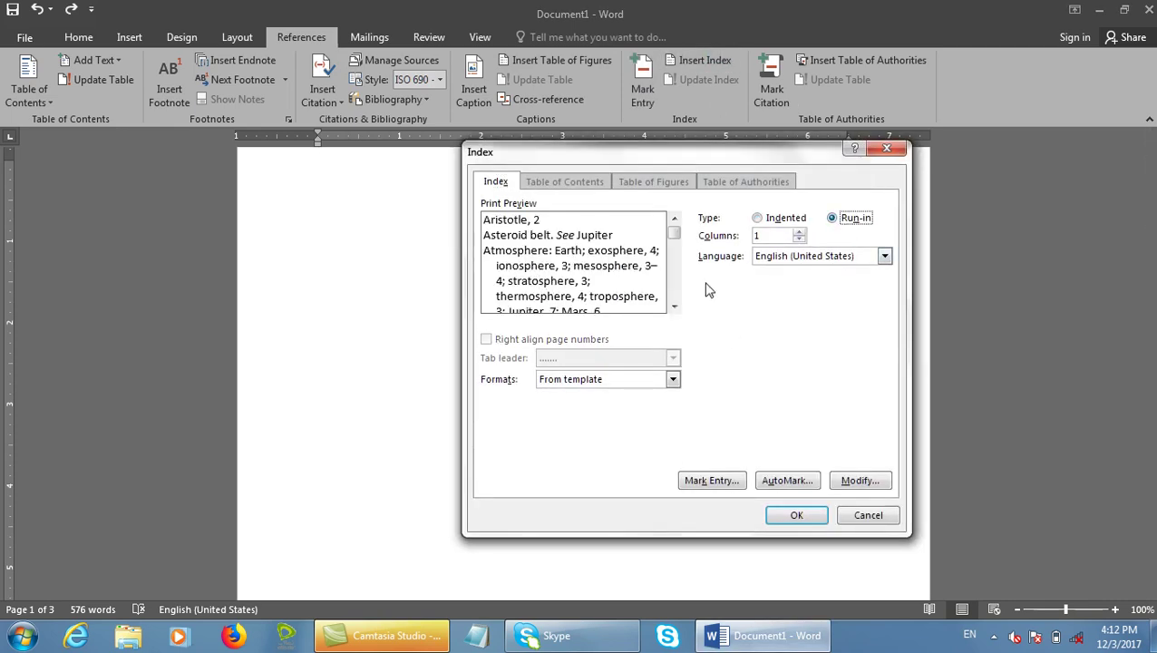
pyautogui.click(799, 231)
pyautogui.click(796, 514)
pyautogui.moveTo(833, 638)
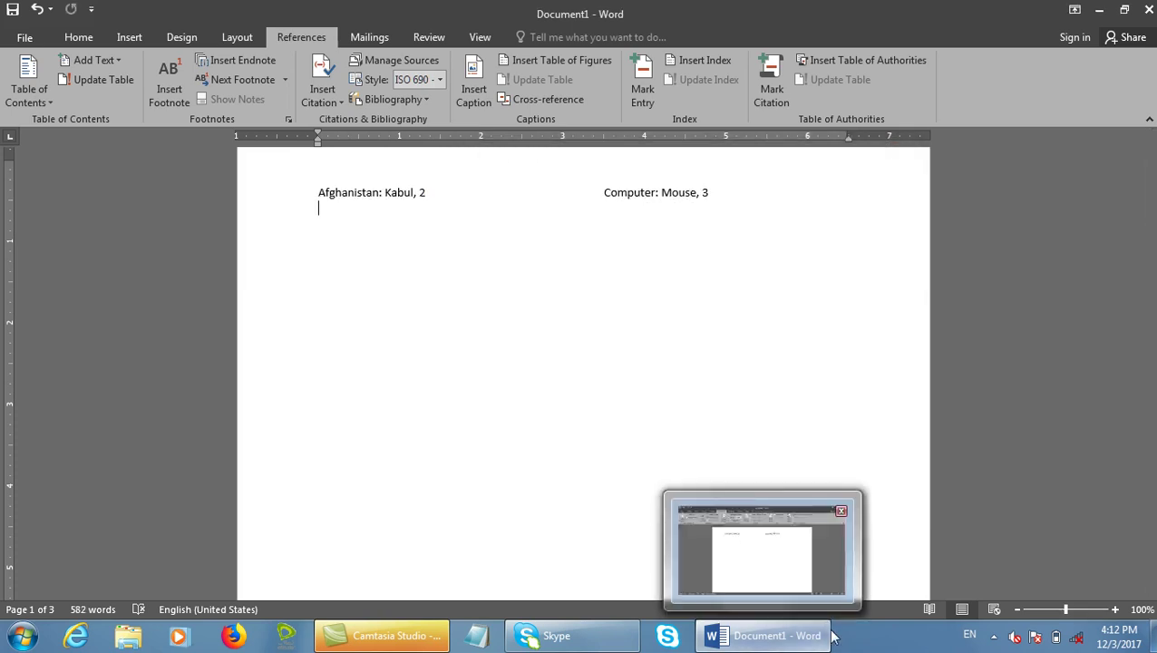
pyautogui.scroll(2, 581, 303)
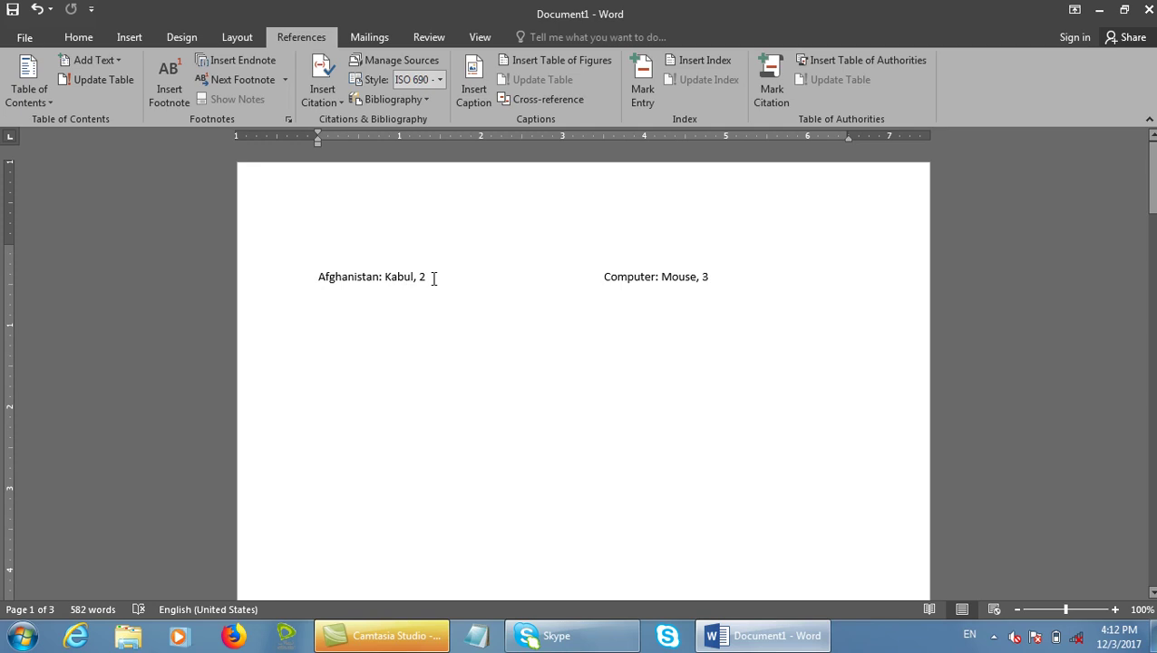
pyautogui.hotkey('ctrl', 'z')
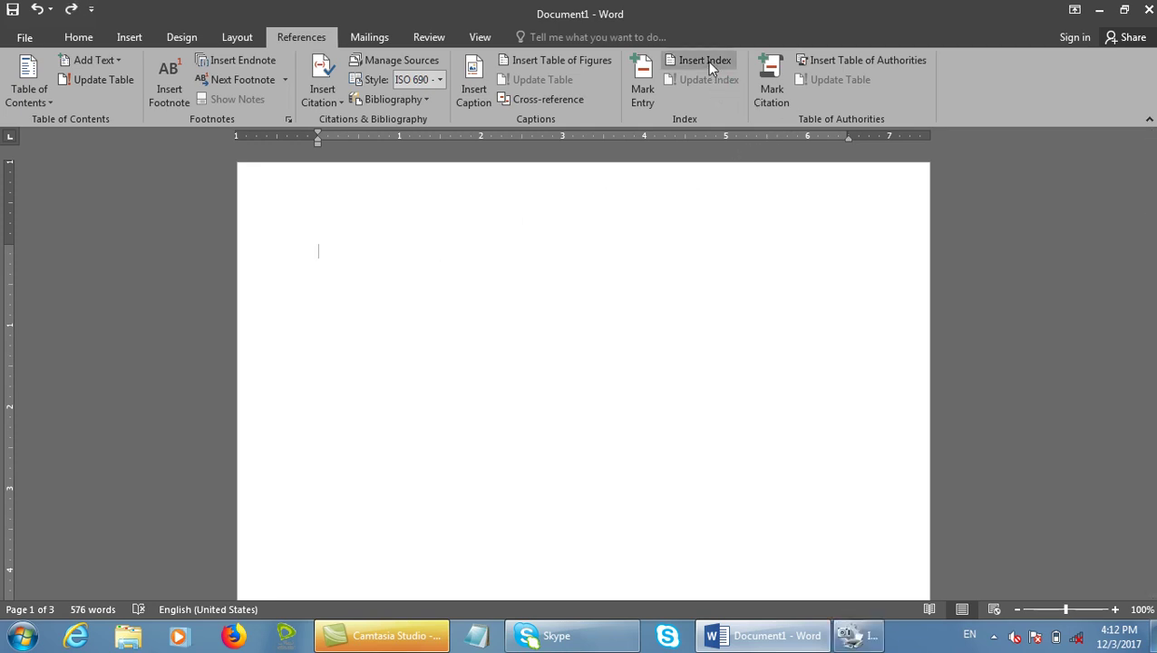
# Examine the index entry marking options and the index styles available for modification, without changing any settings.
pyautogui.click(705, 60)
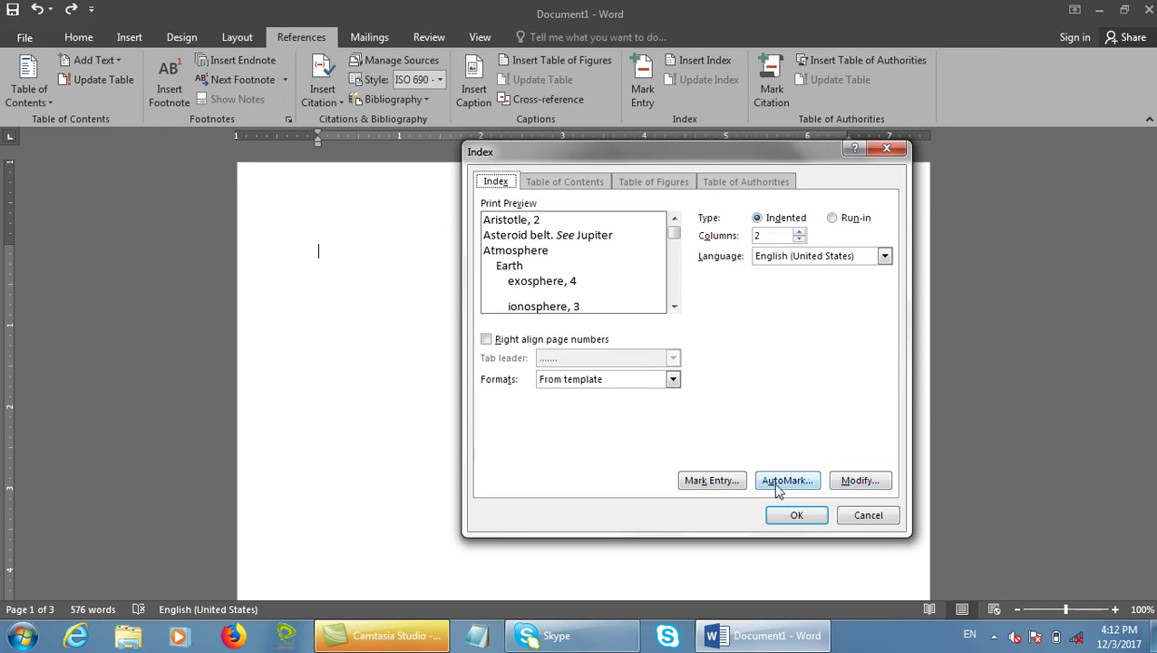
pyautogui.click(728, 486)
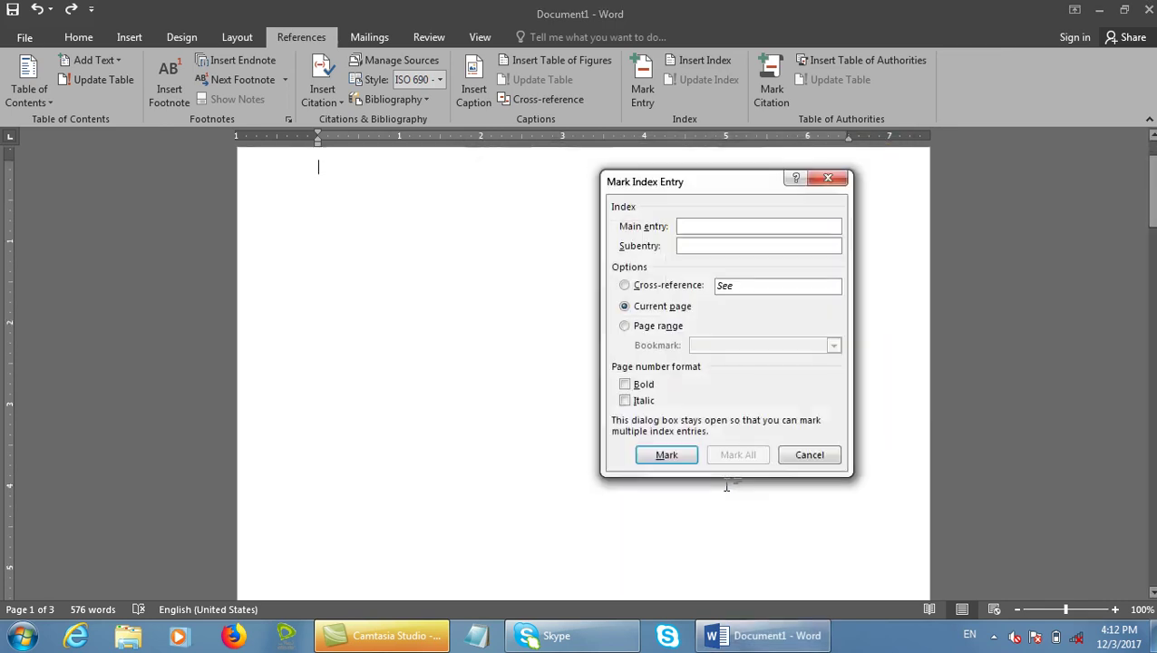
pyautogui.click(810, 454)
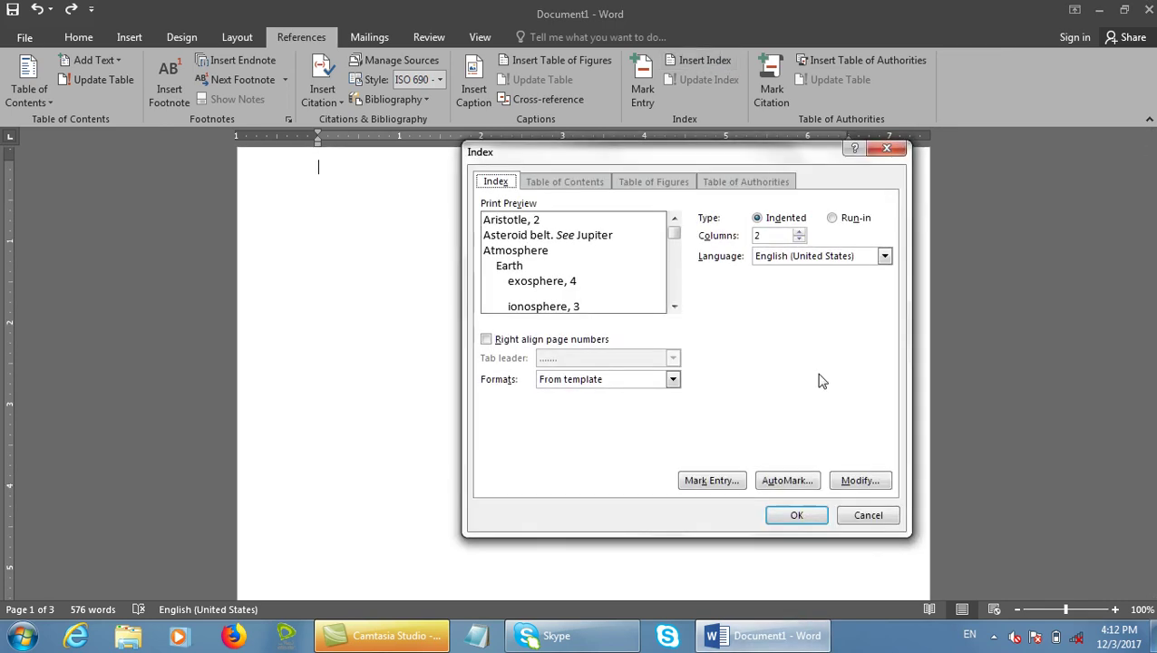
pyautogui.click(887, 483)
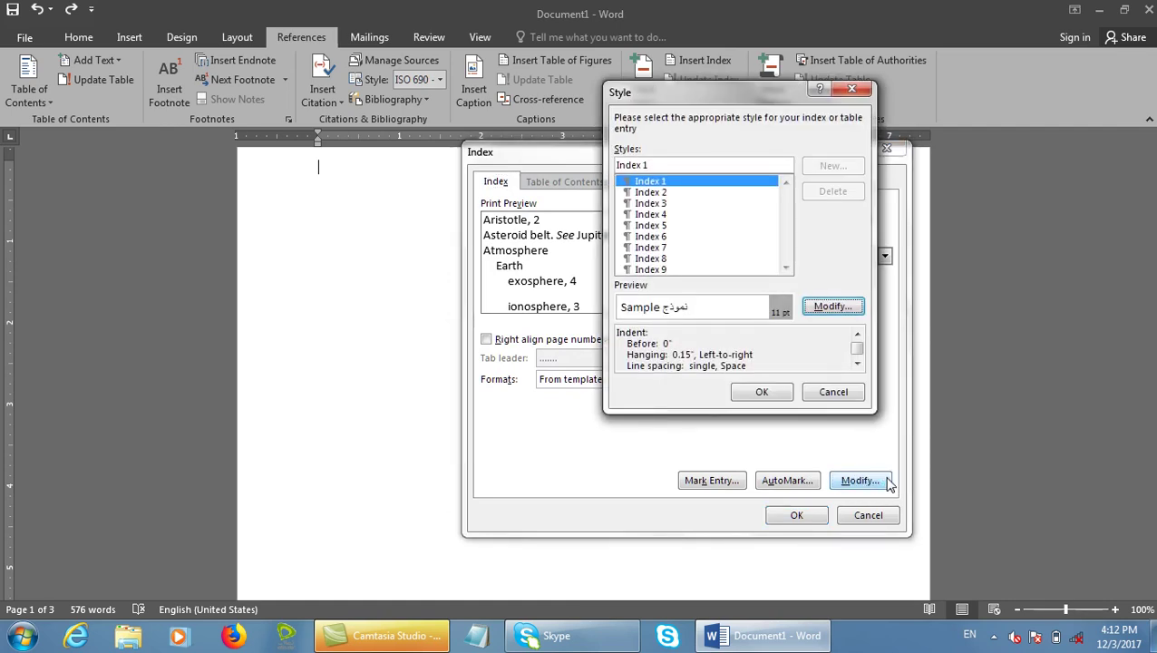
pyautogui.click(845, 395)
pyautogui.click(839, 514)
pyautogui.click(642, 91)
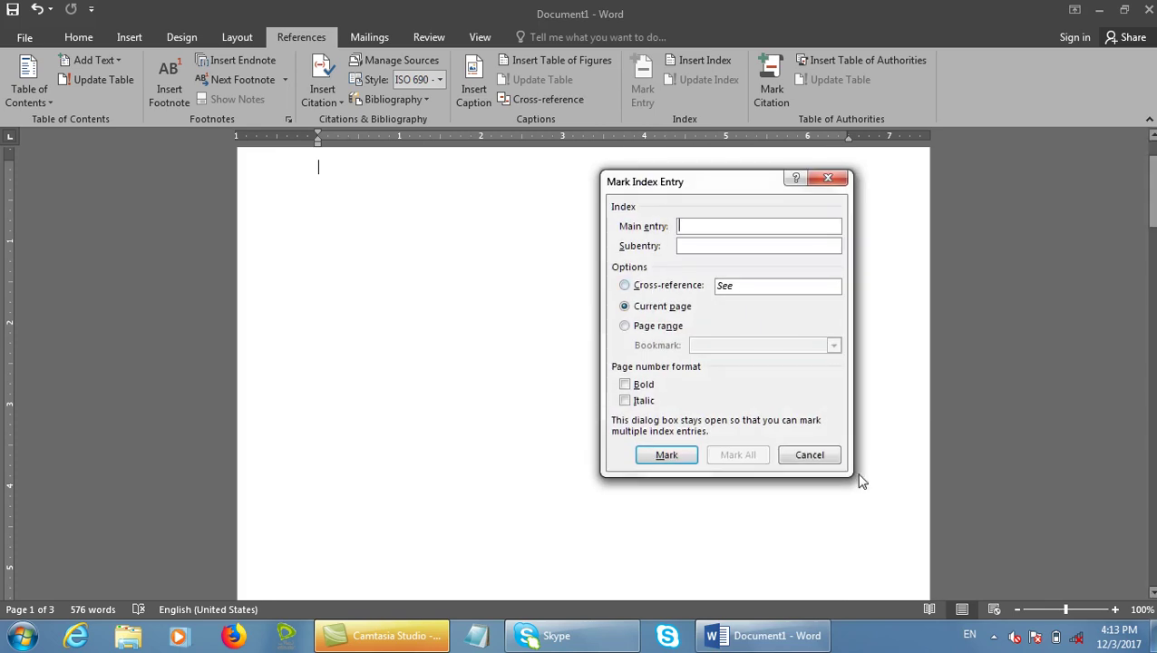
pyautogui.click(808, 454)
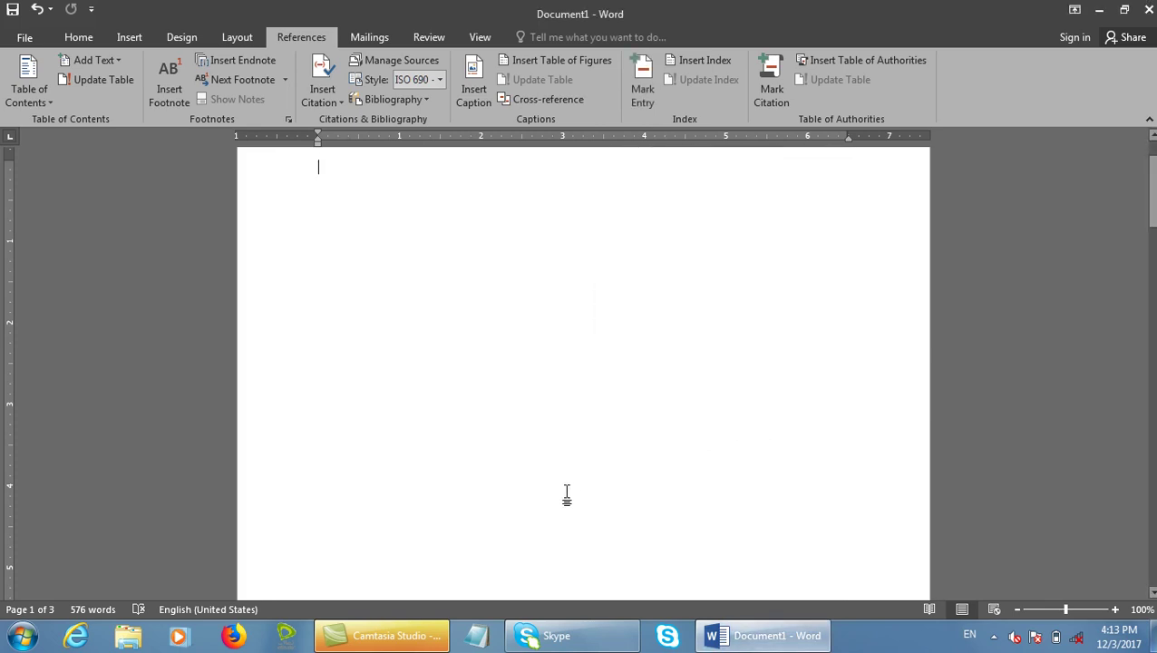
# Switch to Notepad, maximize its window and enter the heading Computer on the first line.
pyautogui.click(477, 635)
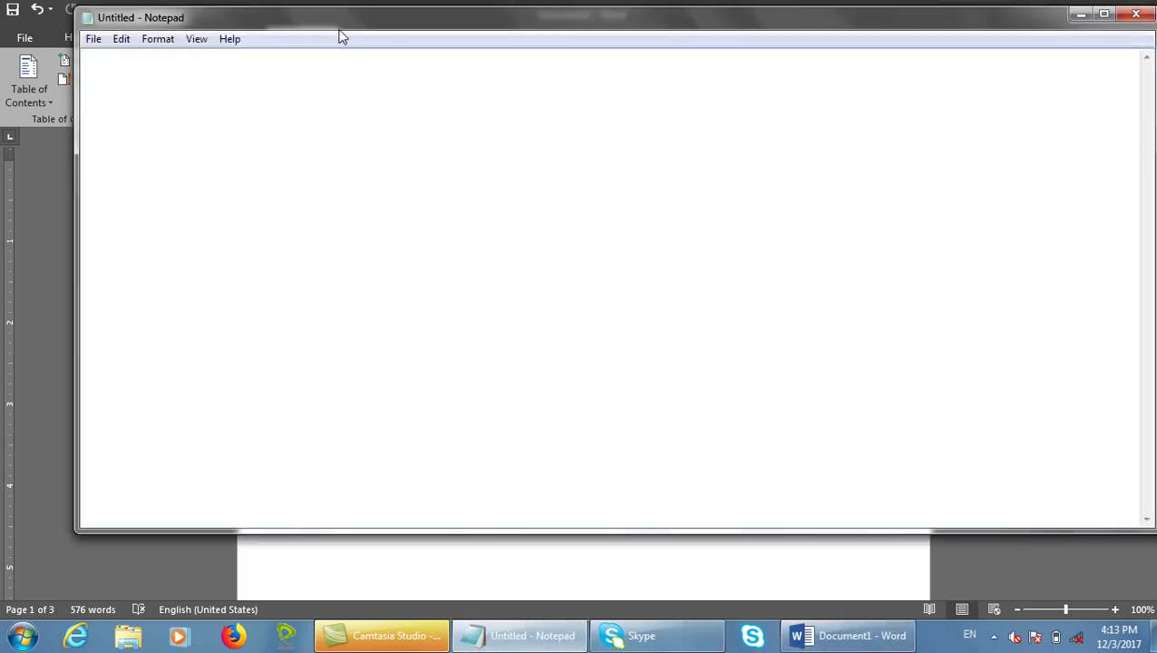
pyautogui.doubleClick(338, 26)
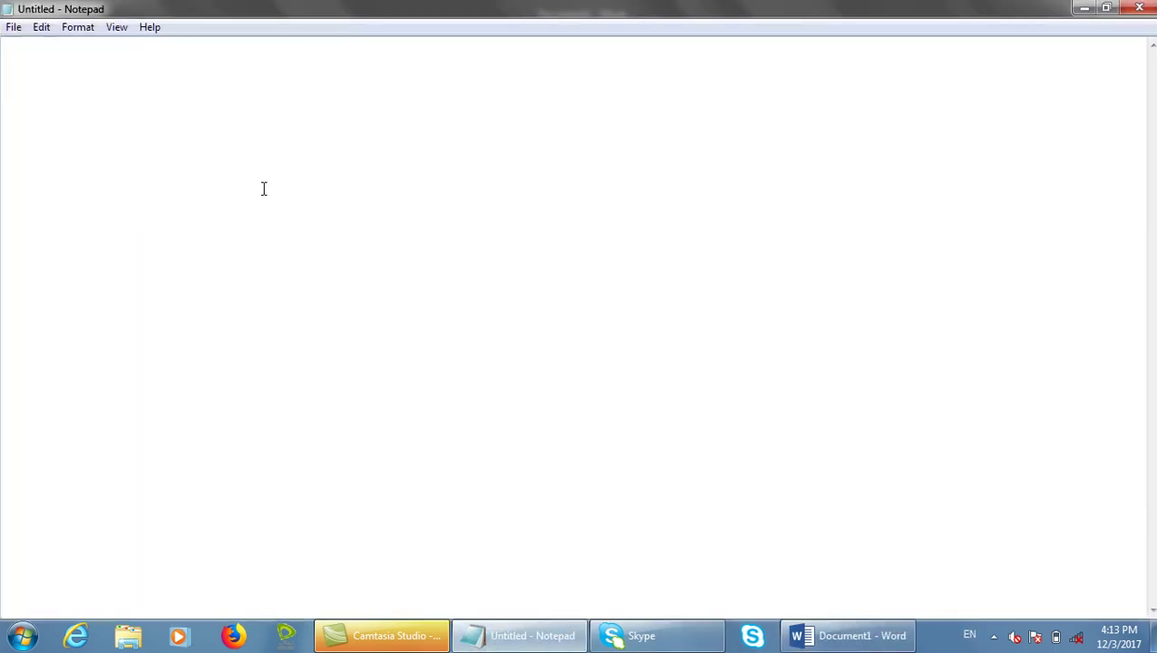
pyautogui.write('Compt')
pyautogui.press('BackSpace')
pyautogui.write('uter')
pyautogui.press('Return')
# Add a filler line ending with "(see more information about this news in page 200" below the heading, and minimize Notepad.
pyautogui.write('dfdfjdfjsdkf')
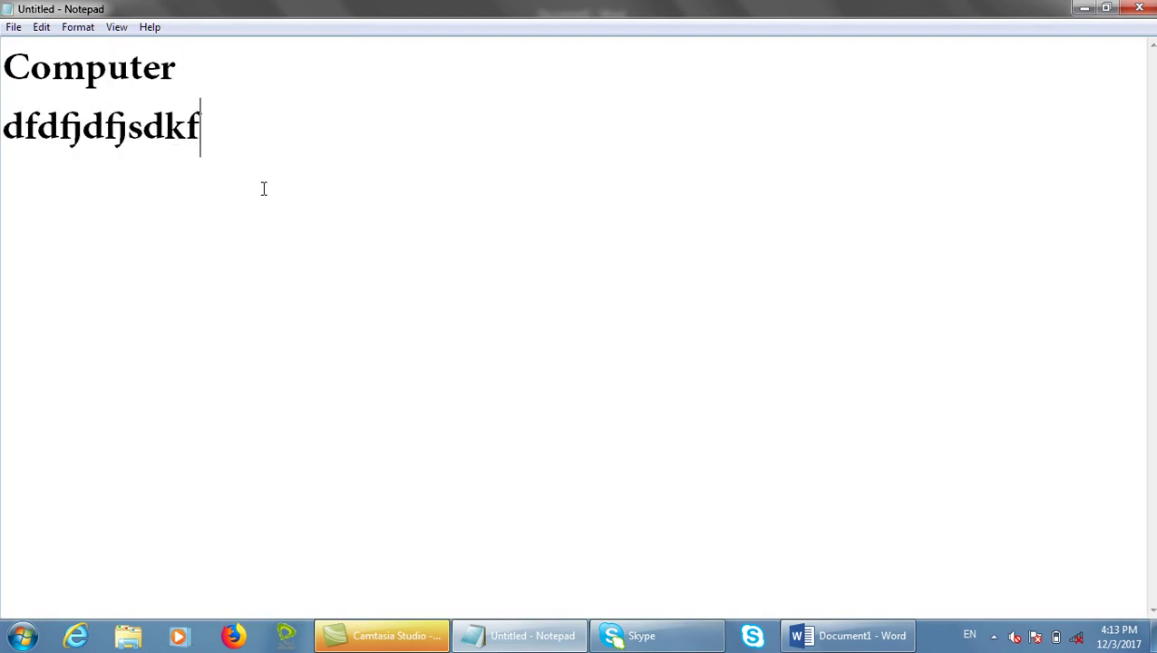
pyautogui.write('hsd fsdjfhsdf (se')
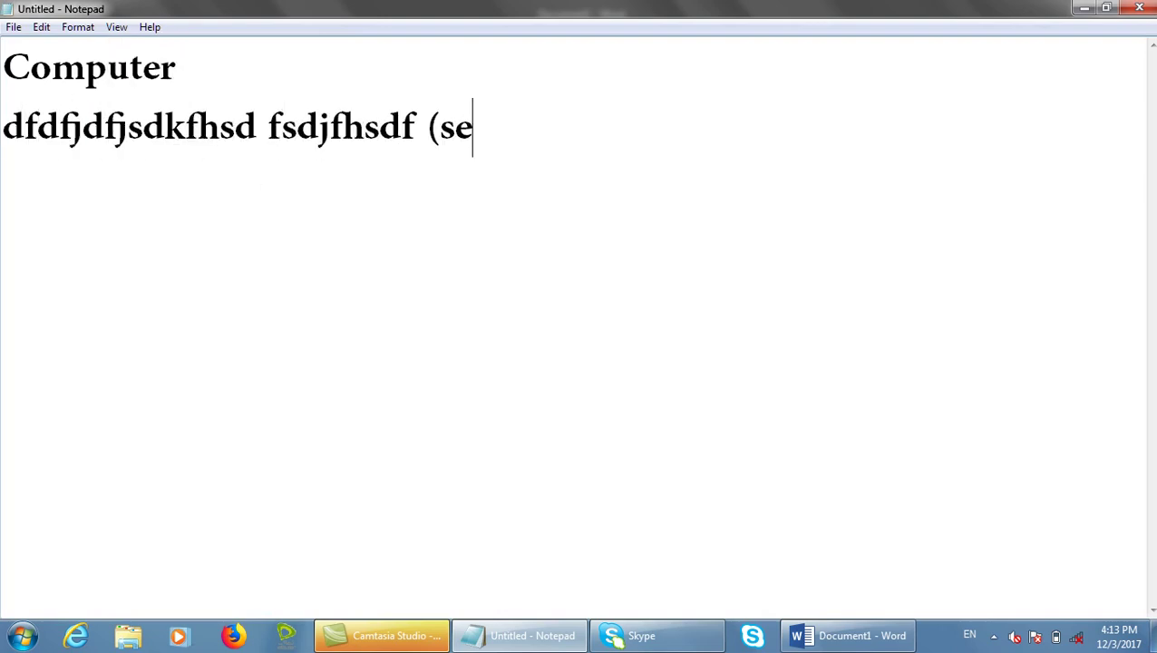
pyautogui.write('e more informati')
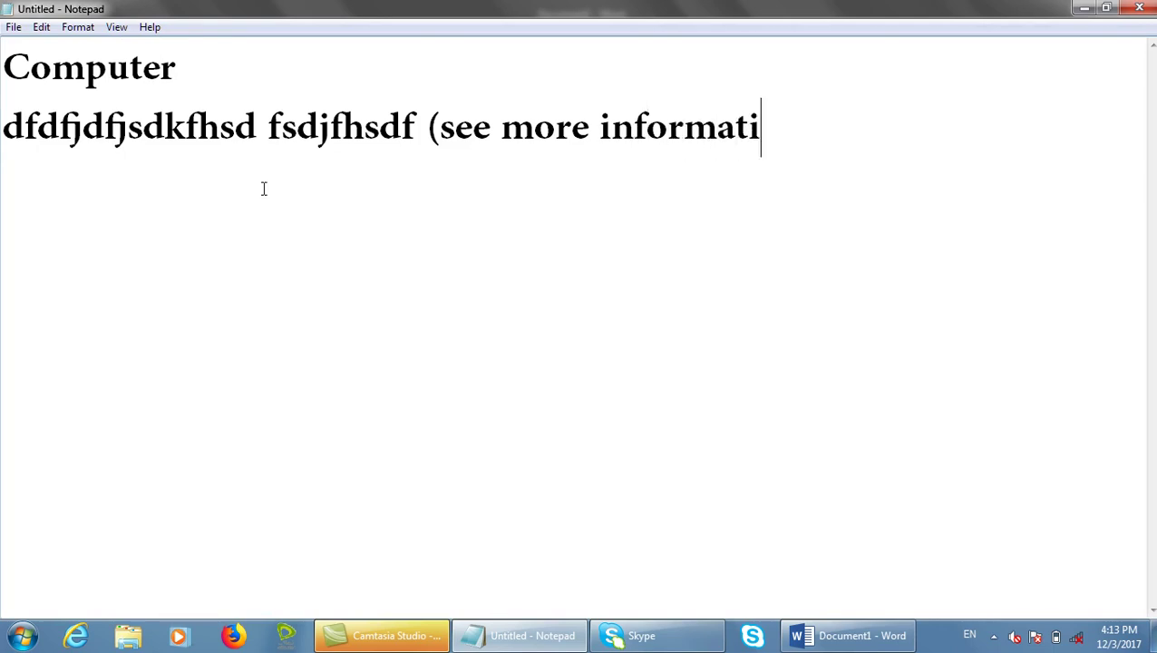
pyautogui.write('on about this ne')
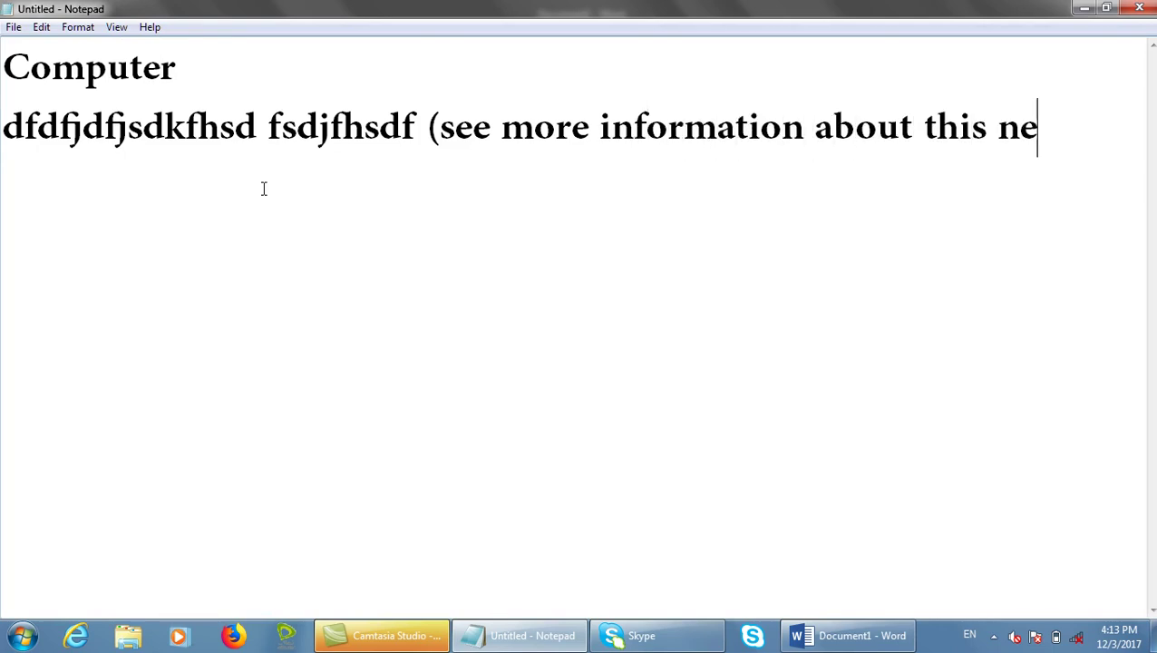
pyautogui.write('ws in page 200')
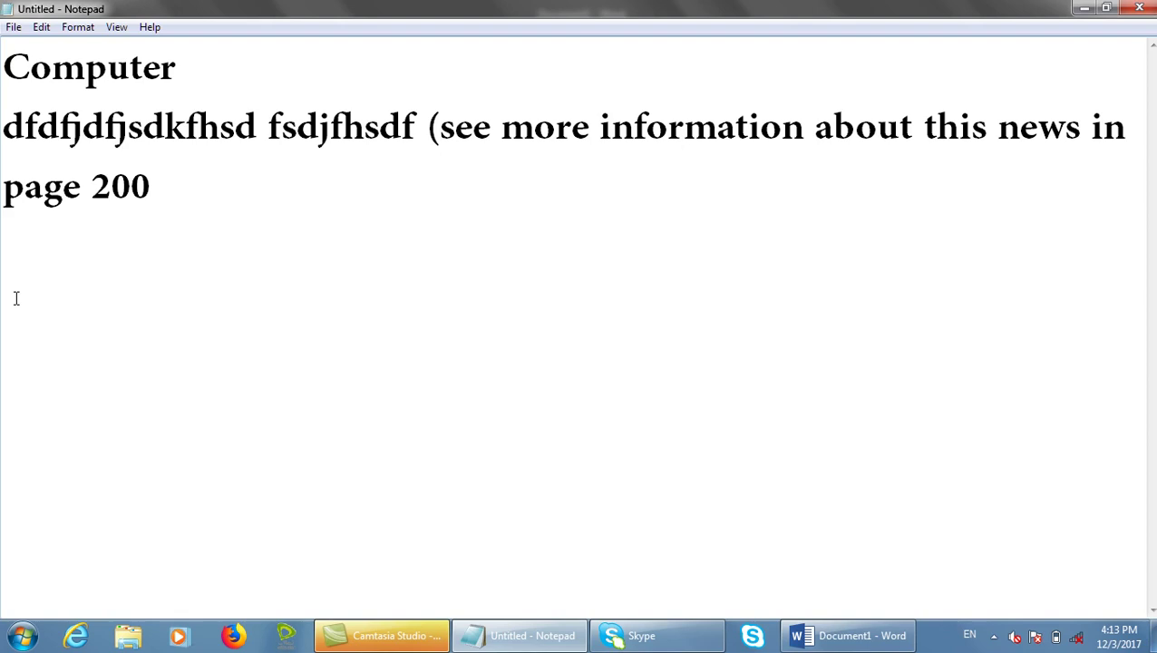
pyautogui.click(1084, 9)
# Mark all occurrences of the Afghanistan heading as index entries for the current page, without a subentry, and hide the formatting symbols.
pyautogui.scroll(2, 518, 401)
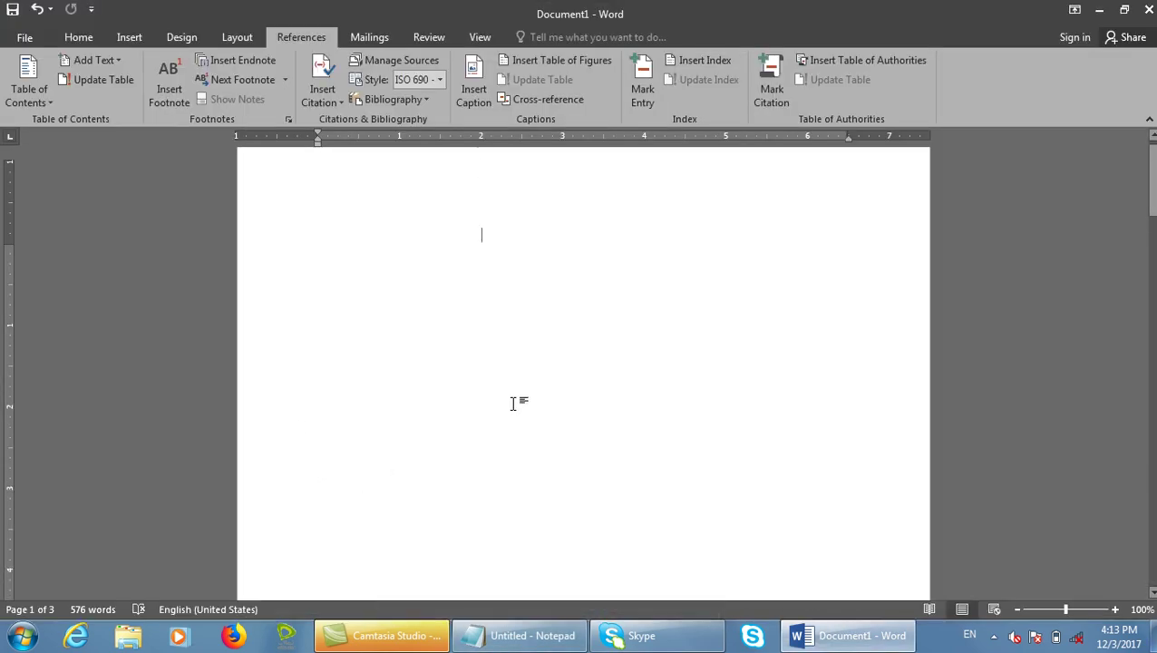
pyautogui.scroll(-8, 481, 364)
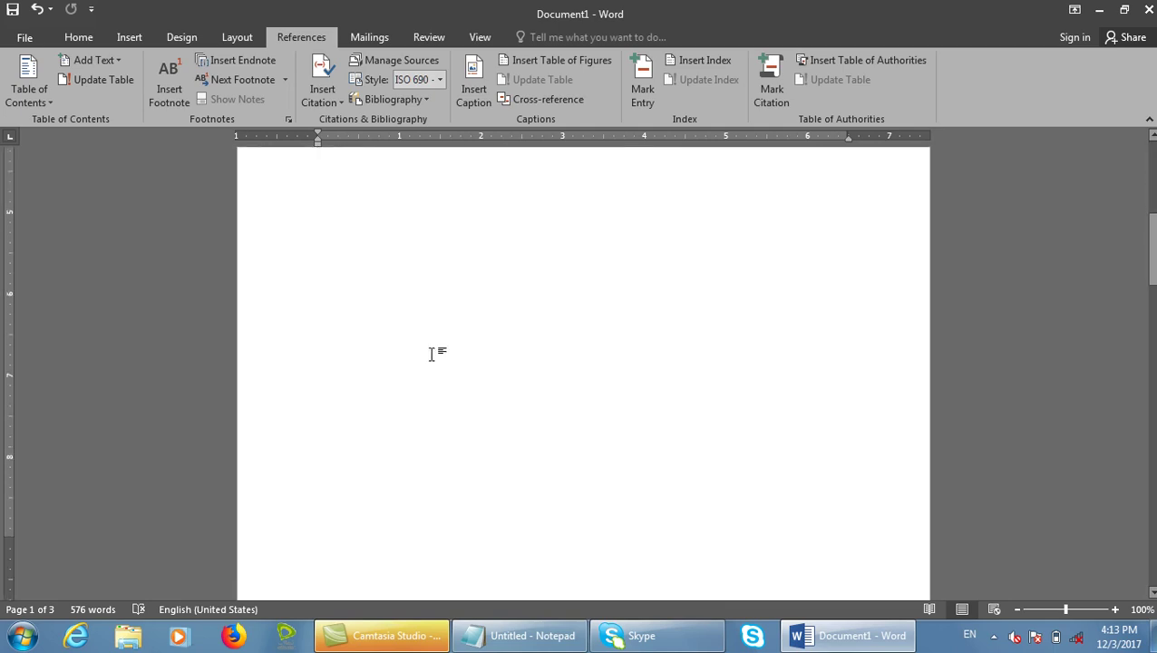
pyautogui.scroll(-10, 432, 351)
pyautogui.moveTo(388, 277); pyautogui.dragTo(256, 269)
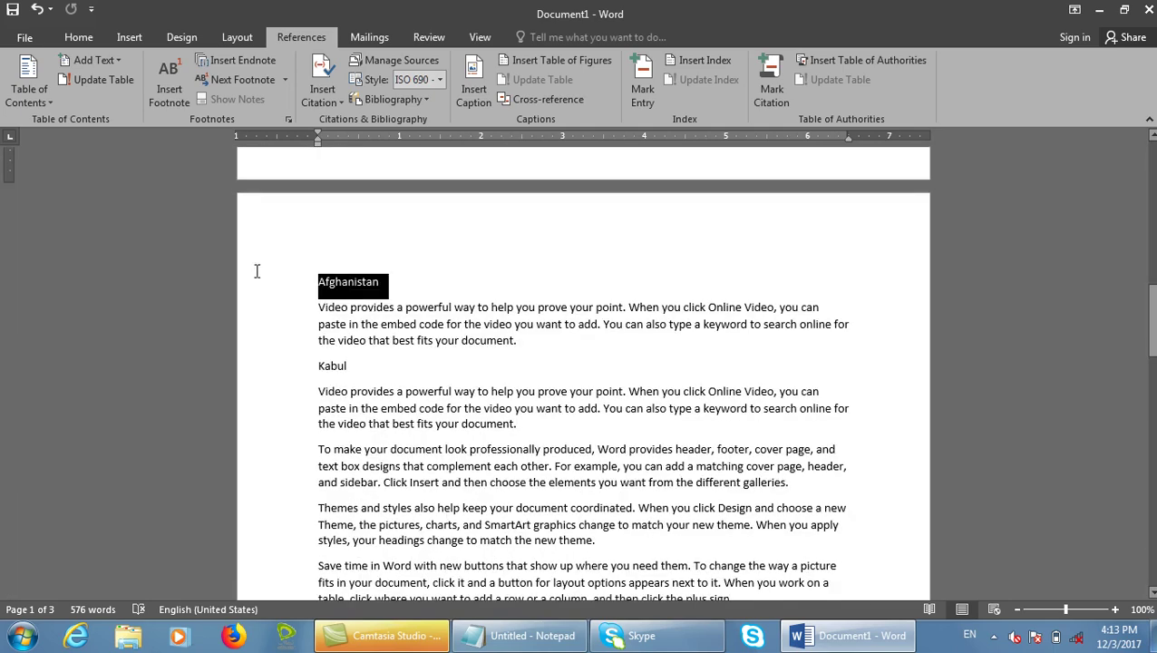
pyautogui.click(643, 90)
pyautogui.click(646, 288)
pyautogui.click(712, 246)
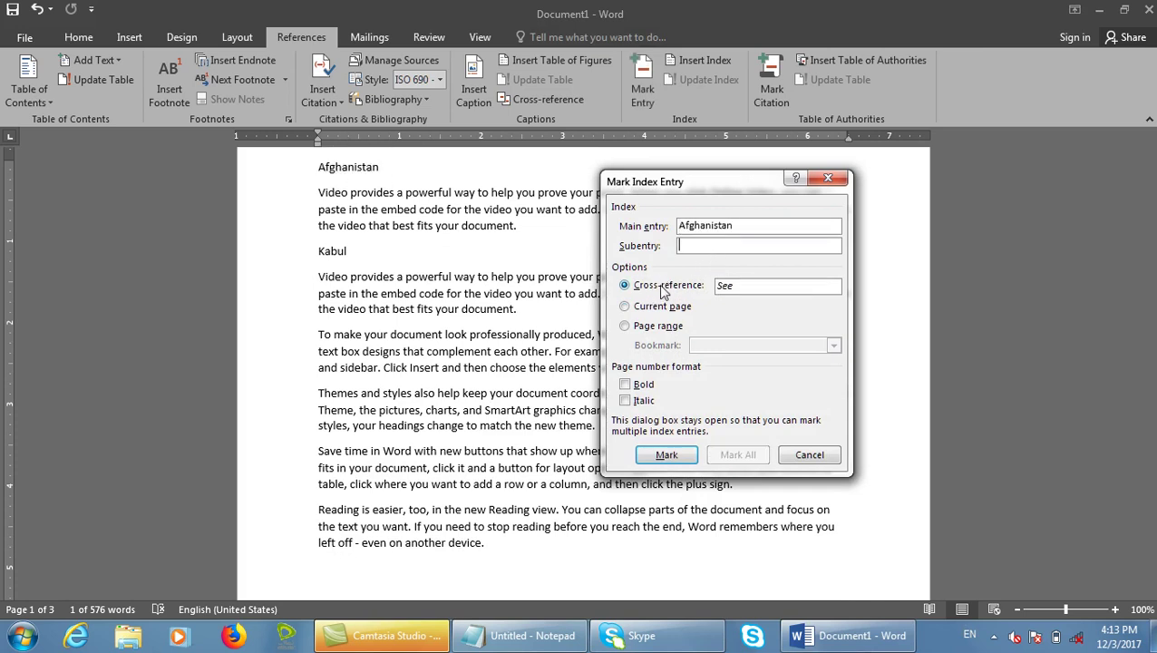
pyautogui.click(664, 308)
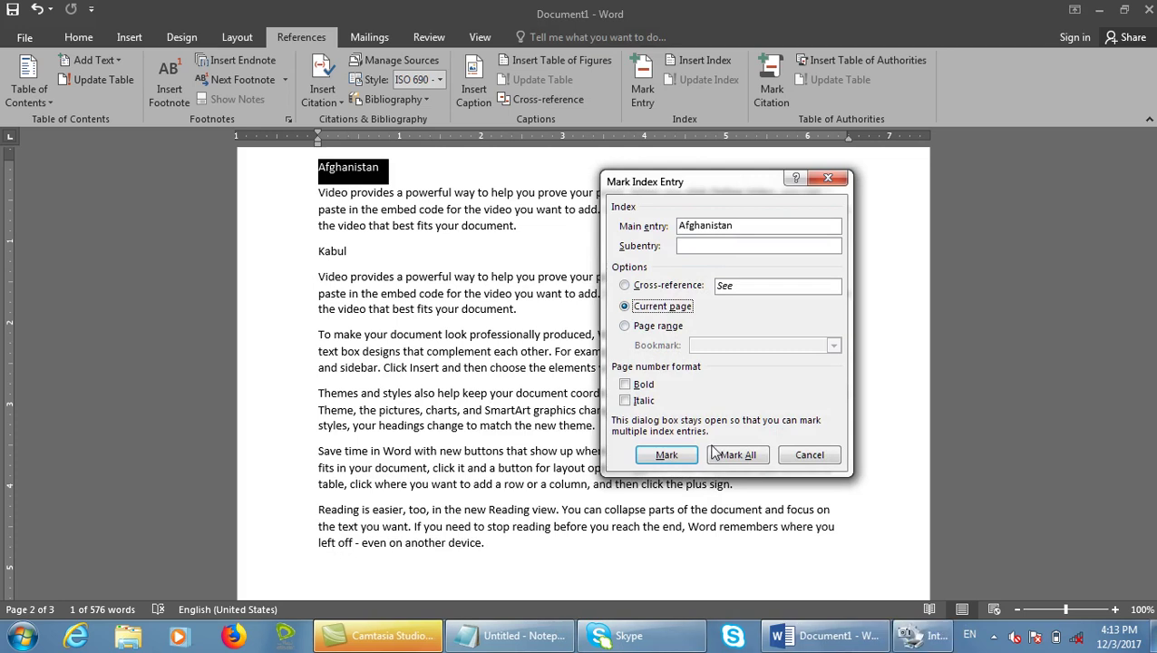
pyautogui.click(739, 455)
pyautogui.click(809, 454)
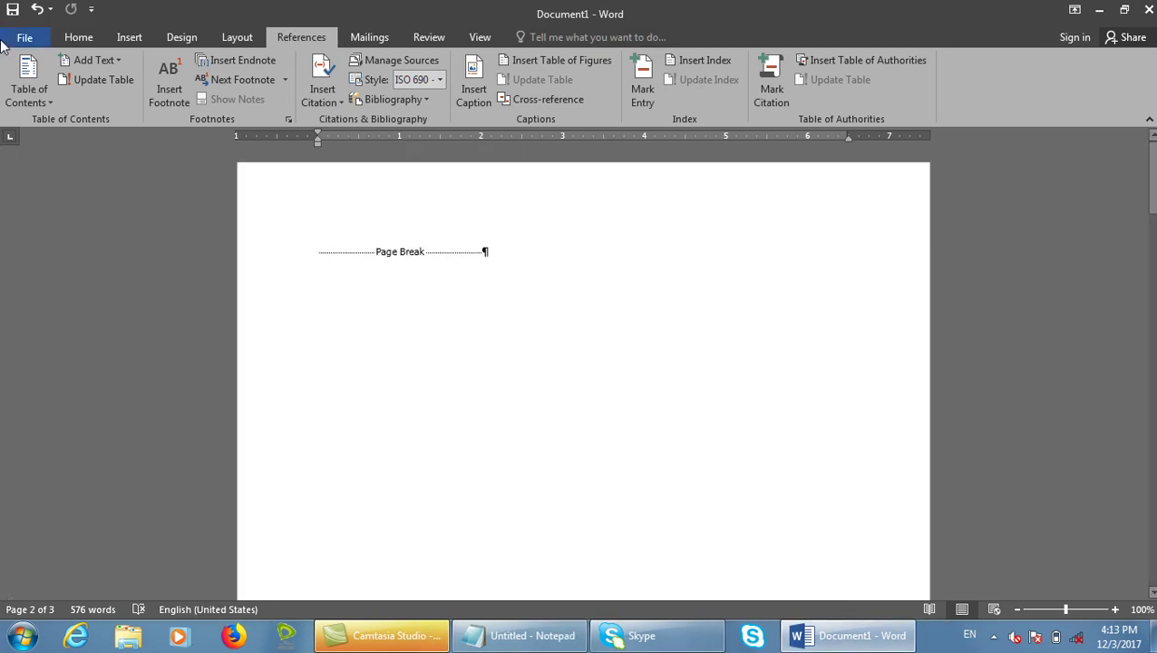
pyautogui.click(73, 37)
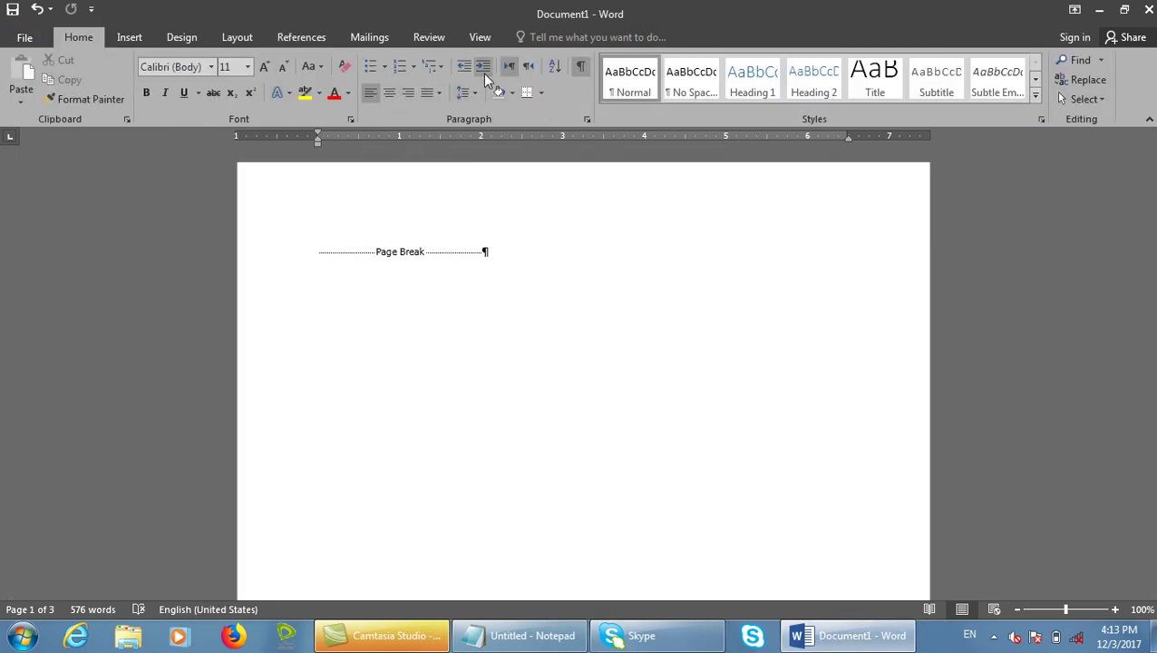
pyautogui.hotkey('ctrl', 'shift', '8')
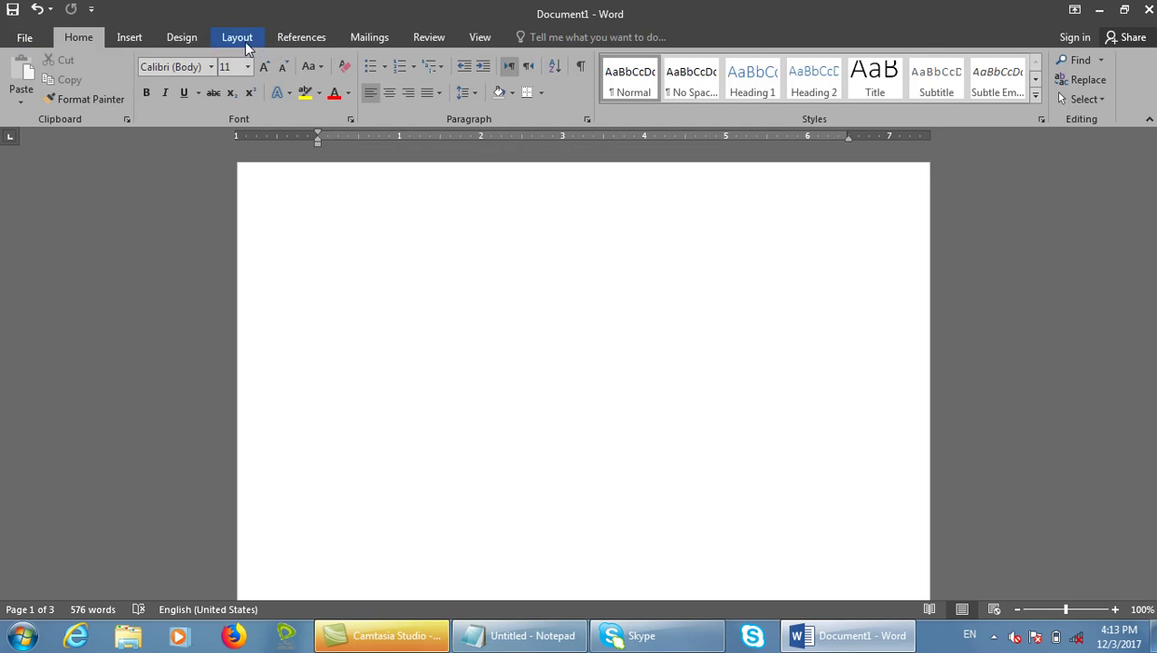
# Insert an indented 2-column index in the From template format, undo it and return to the start of the document.
pyautogui.click(302, 37)
pyautogui.click(715, 56)
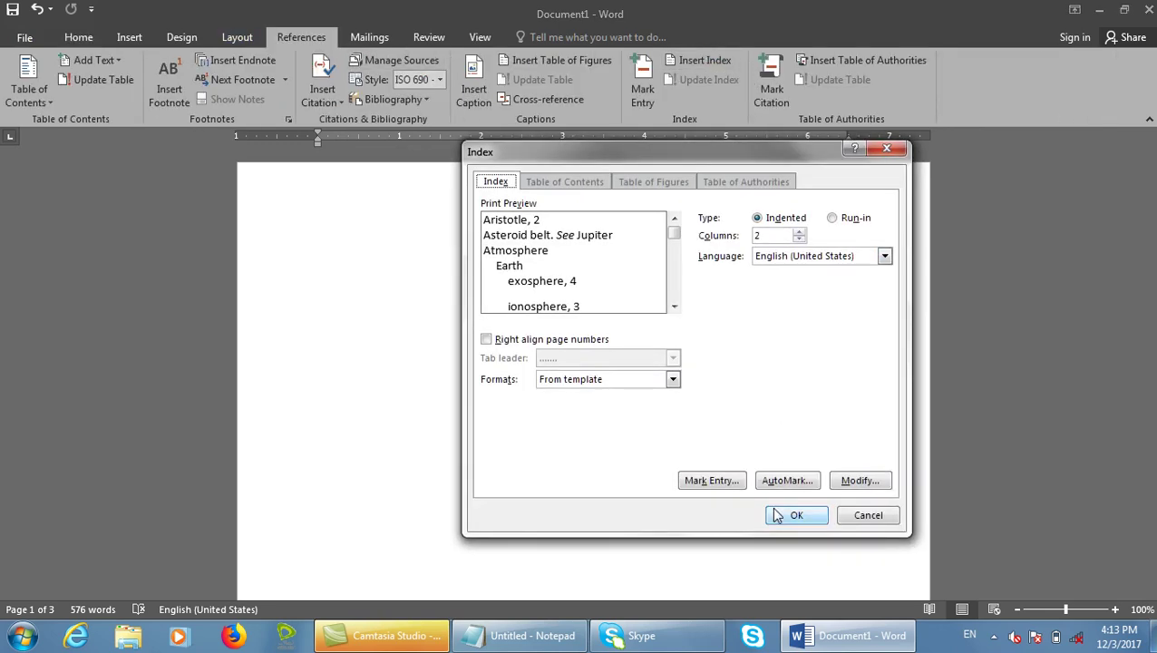
pyautogui.click(794, 513)
pyautogui.click(348, 568)
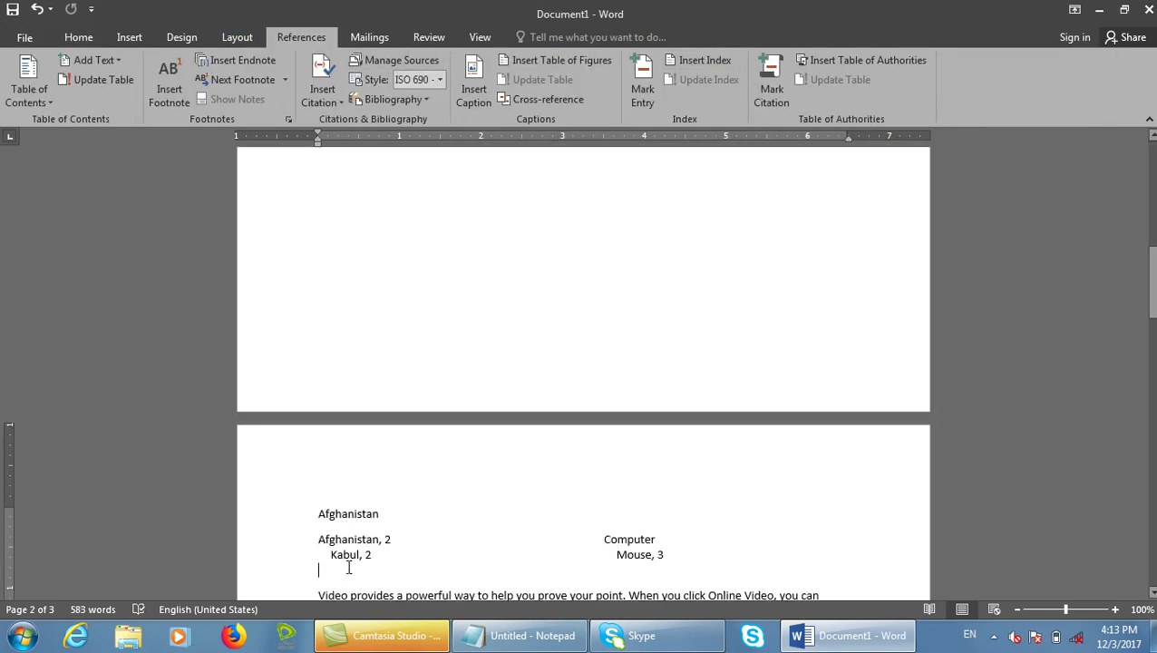
pyautogui.hotkey('ctrl', 'z')
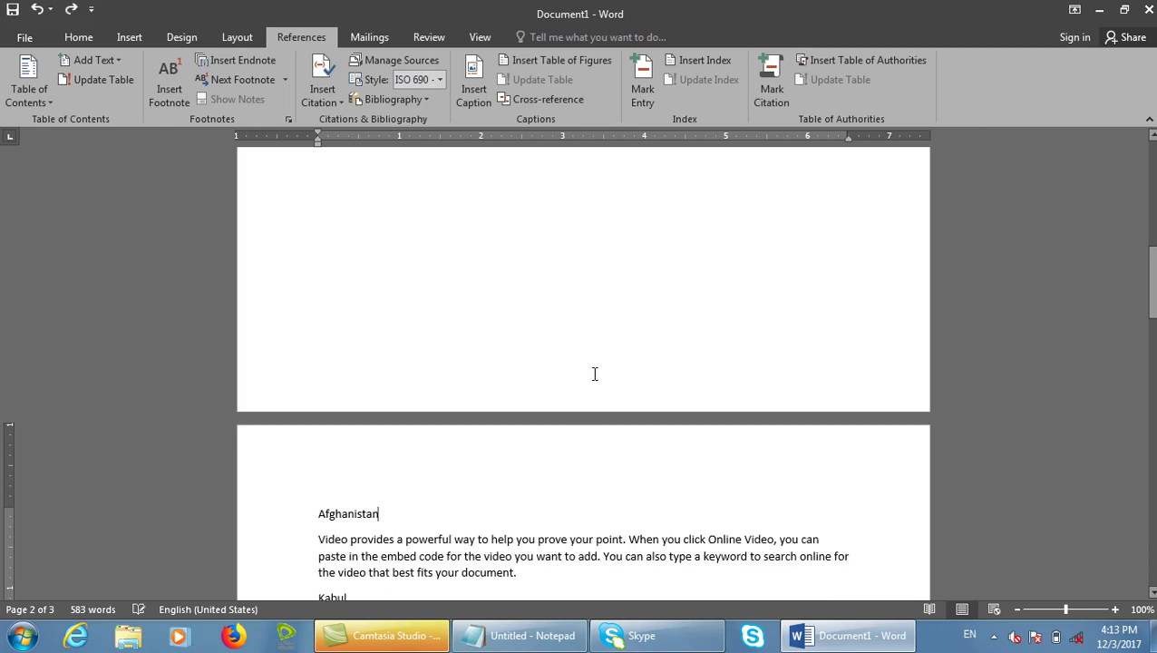
pyautogui.hotkey('ctrl', 'Home')
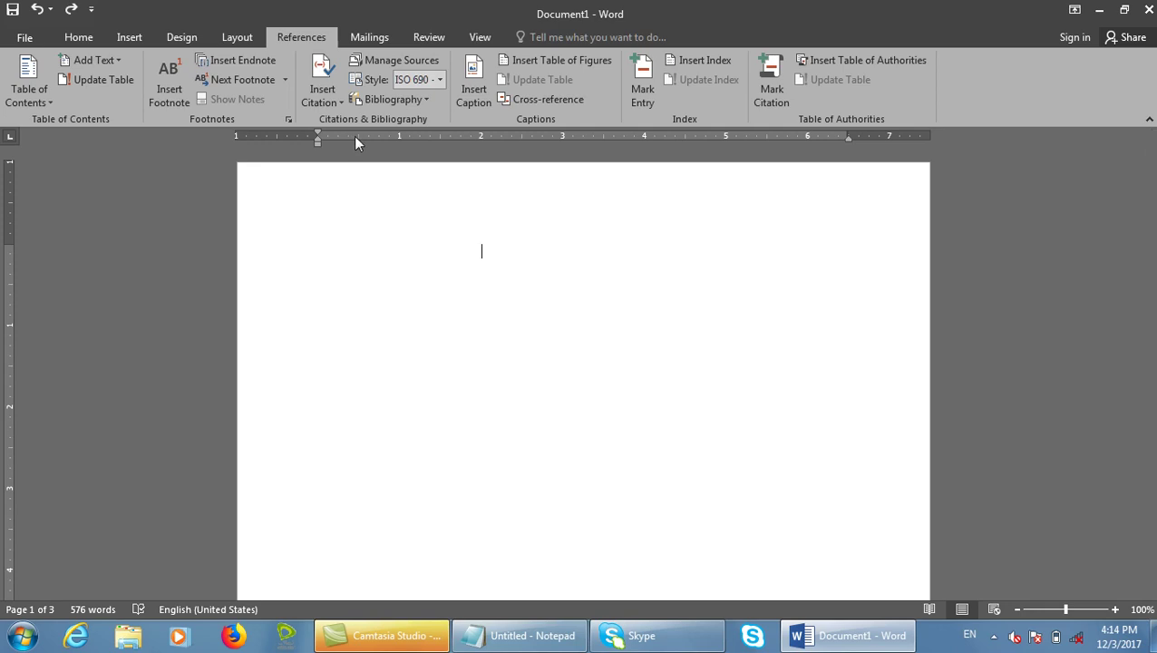
# Create a new blank document.
pyautogui.hotkey('ctrl', 'w')
pyautogui.press('n')
pyautogui.hotkey('ctrl', 'n')
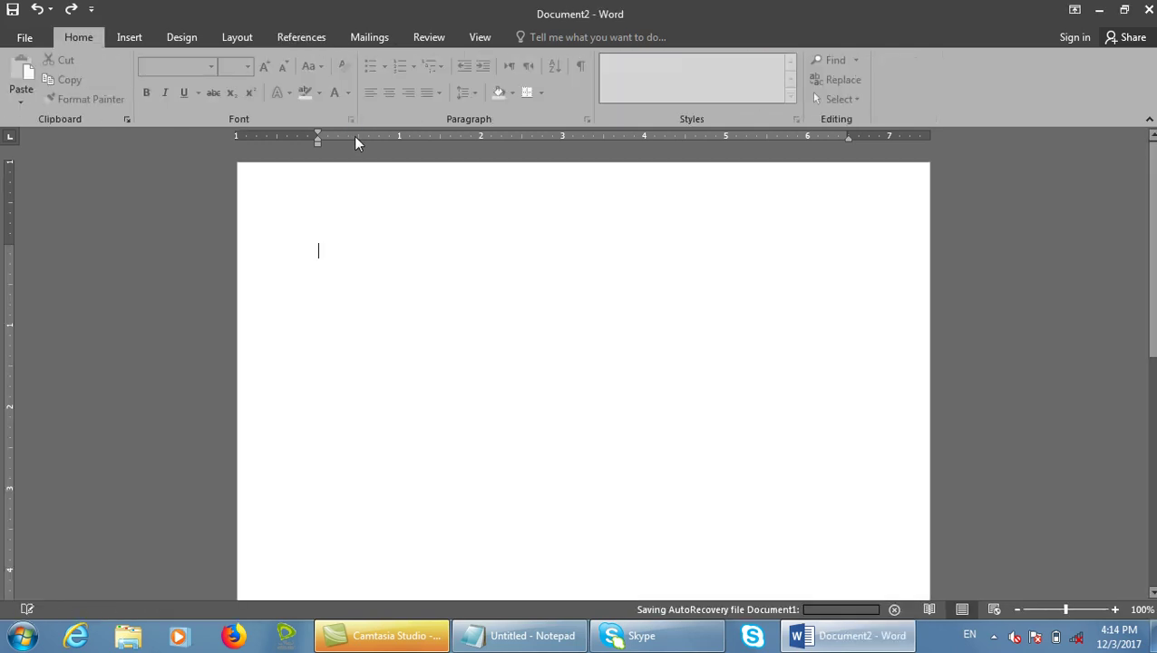
# Add a second page with the heading Afghanistan followed by =rand() placeholder text.
pyautogui.hotkey('ctrl', 'Return')
pyautogui.write('af')
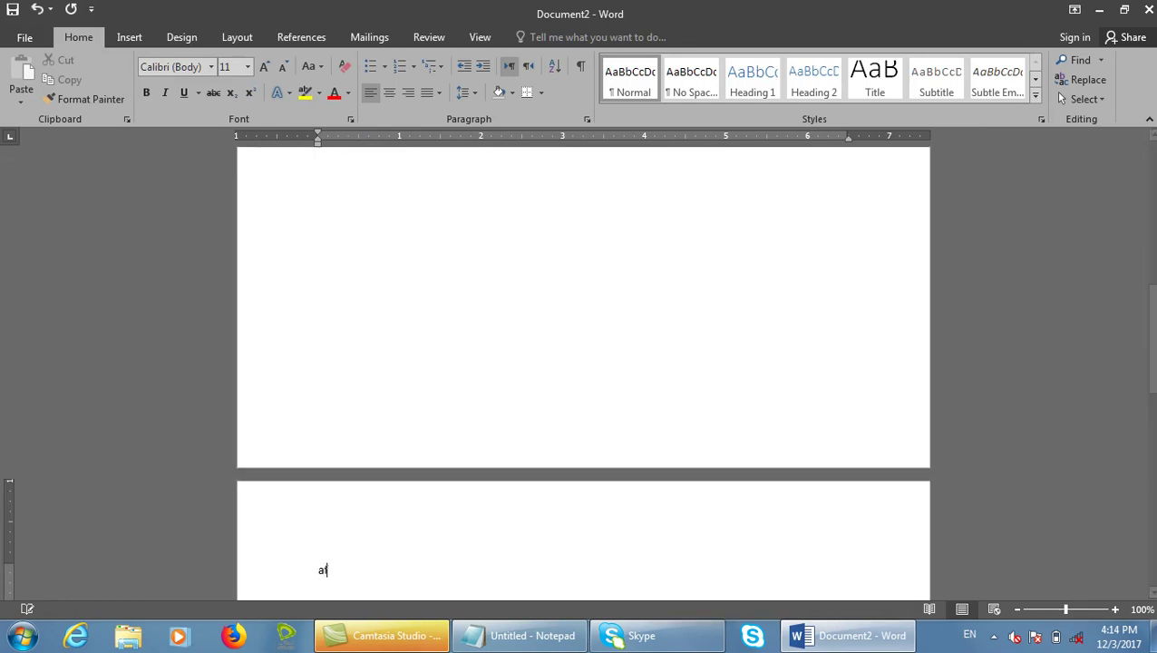
pyautogui.write('ghanistan')
pyautogui.press('Return')
pyautogui.write('=rand(')
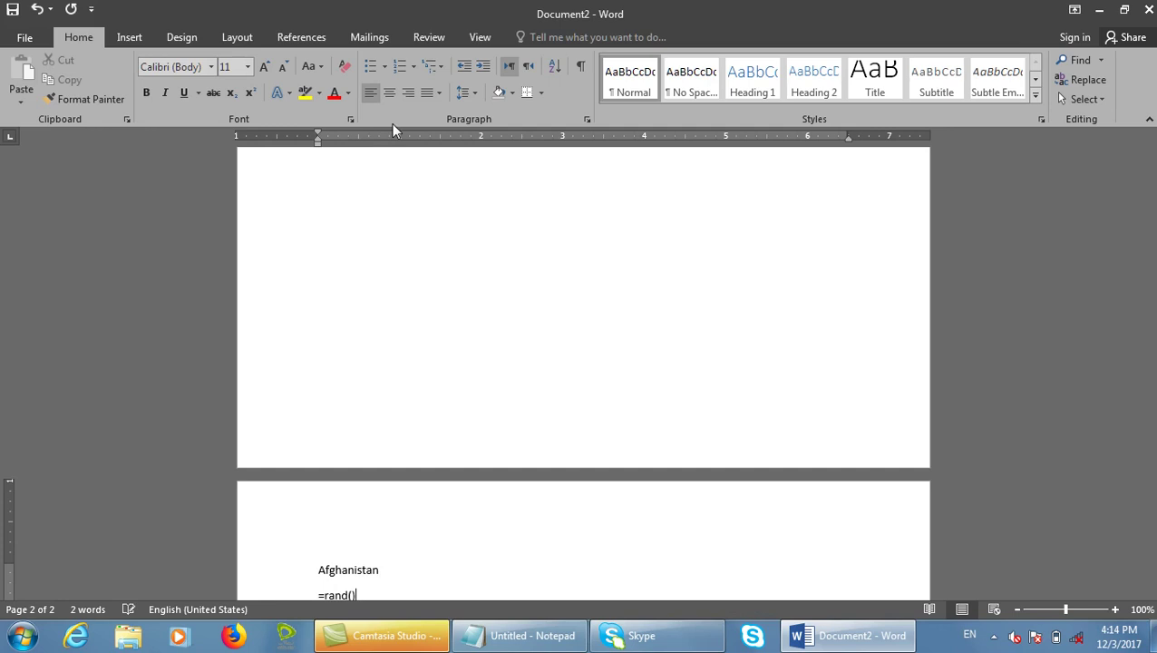
pyautogui.write(')')
pyautogui.press('Return')
# Select the Afghanistan heading and open the Mark Index Entry settings with it as the main entry.
pyautogui.click(410, 262)
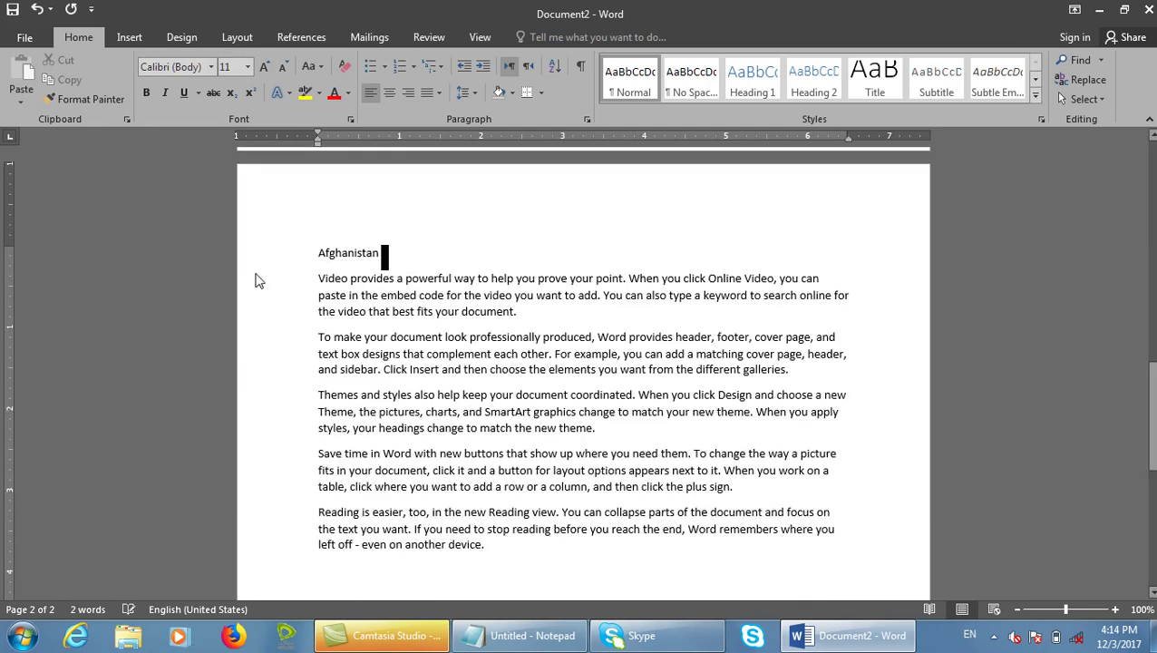
pyautogui.click(310, 258)
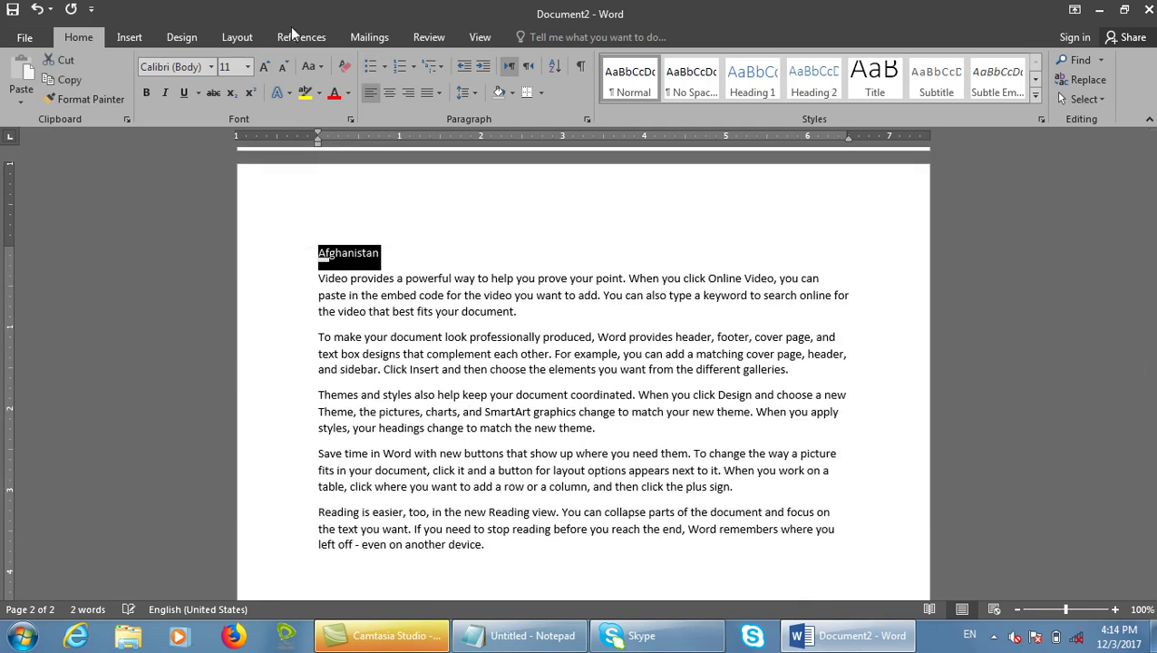
pyautogui.click(323, 43)
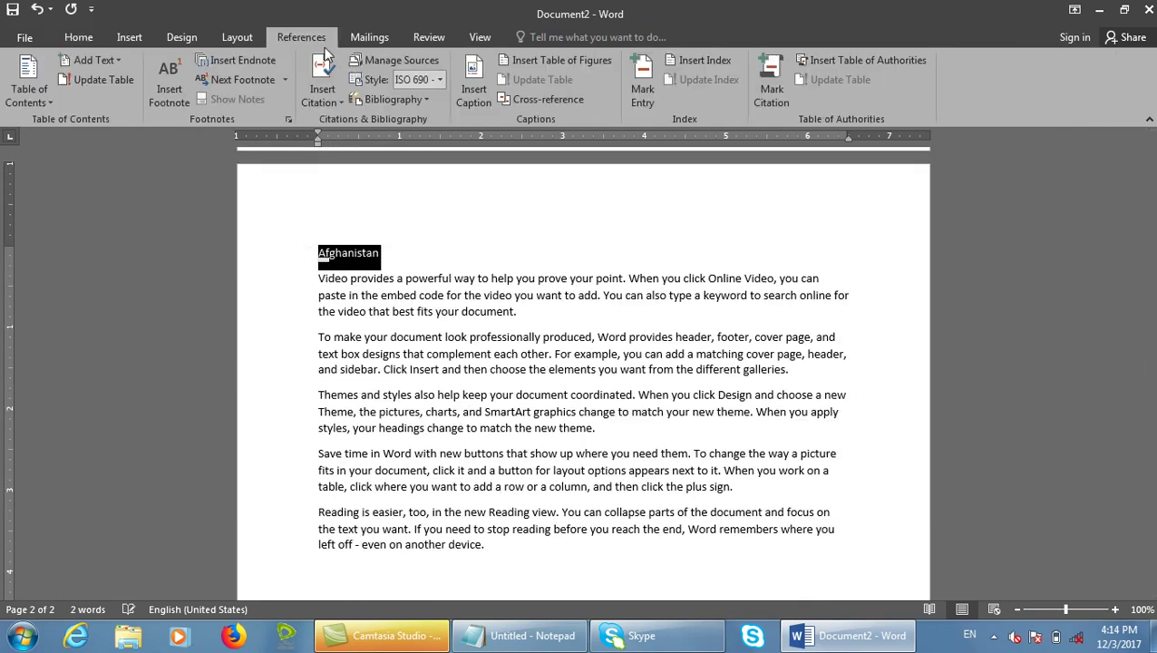
pyautogui.click(640, 96)
pyautogui.doubleClick(716, 232)
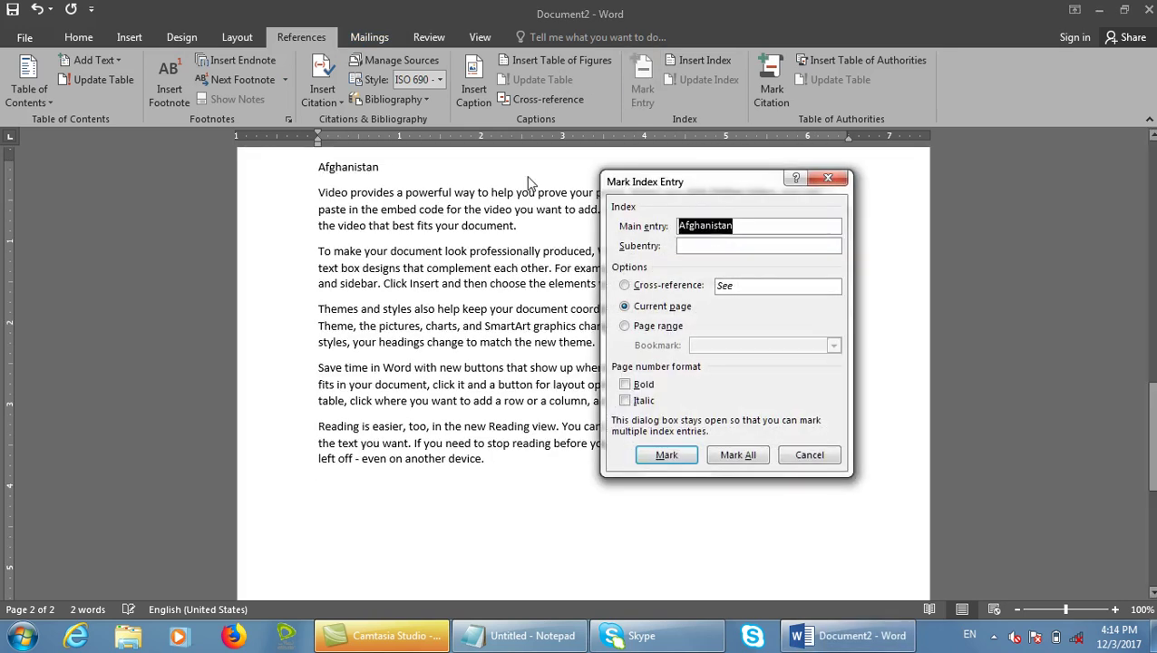
pyautogui.click(776, 229)
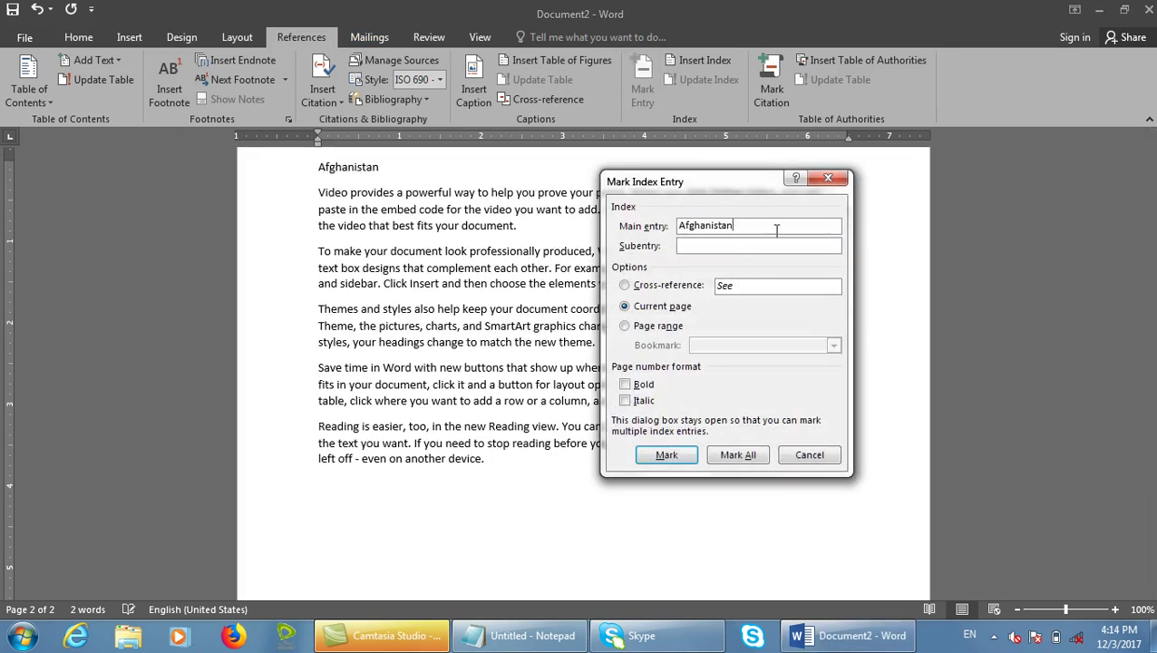
# Mark the entry with the cross-reference "See information about this title in page 2" and hide the formatting symbols.
pyautogui.click(670, 284)
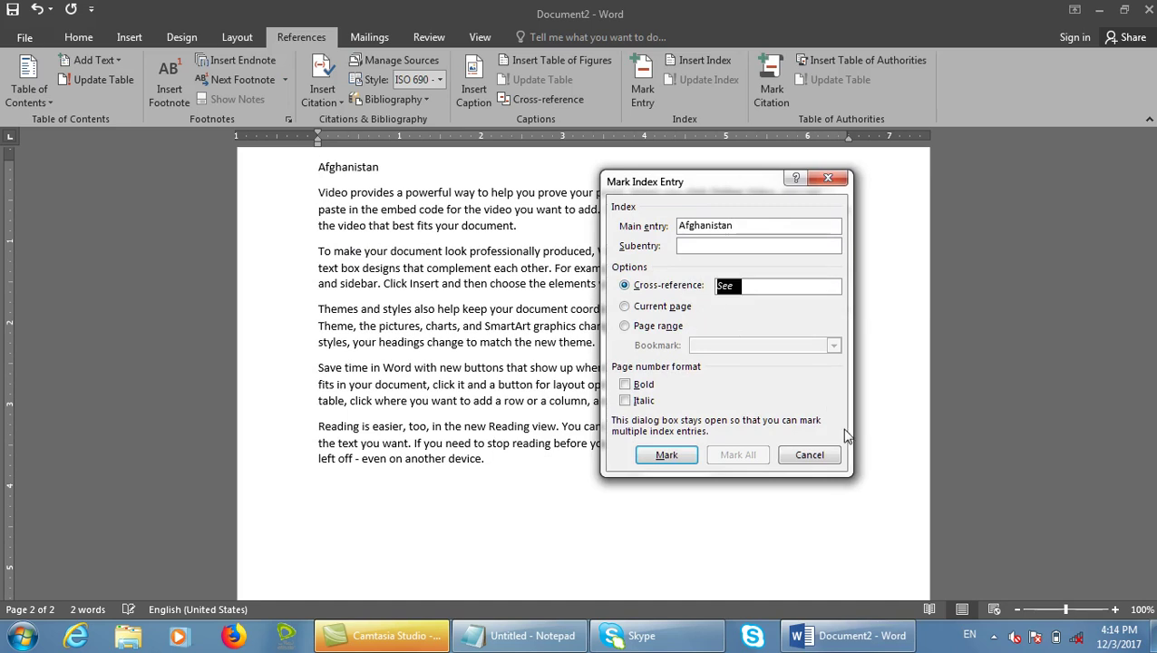
pyautogui.press('Right')
pyautogui.write('inform')
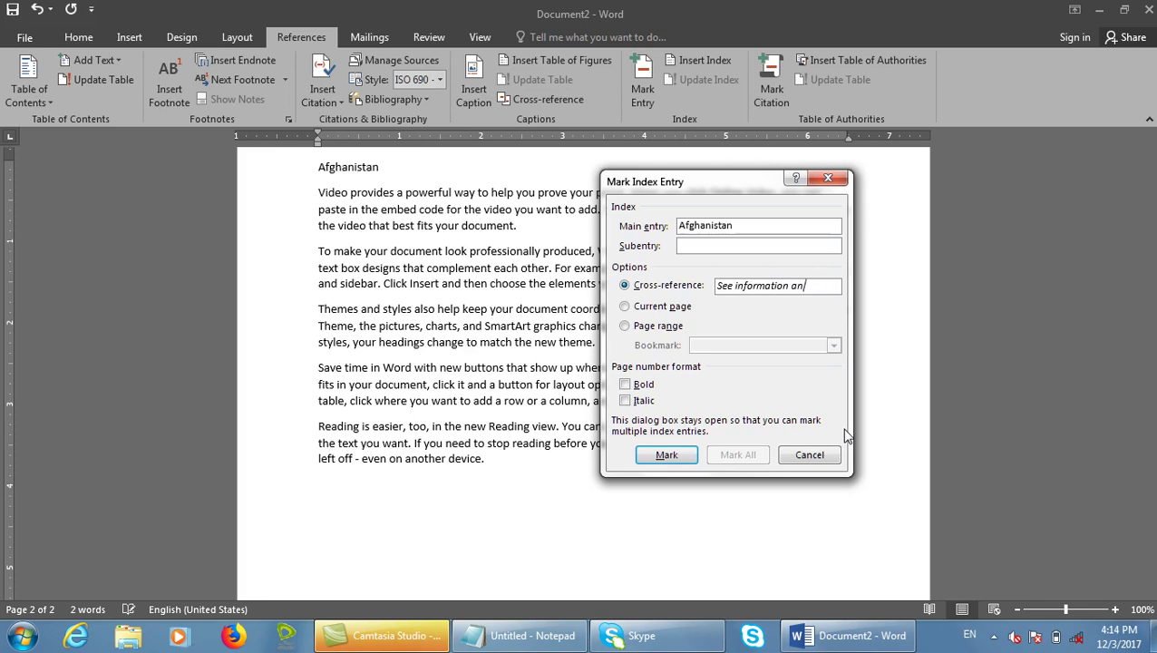
pyautogui.write('ation about this title in pag')
pyautogui.write('e 3')
pyautogui.write('2')
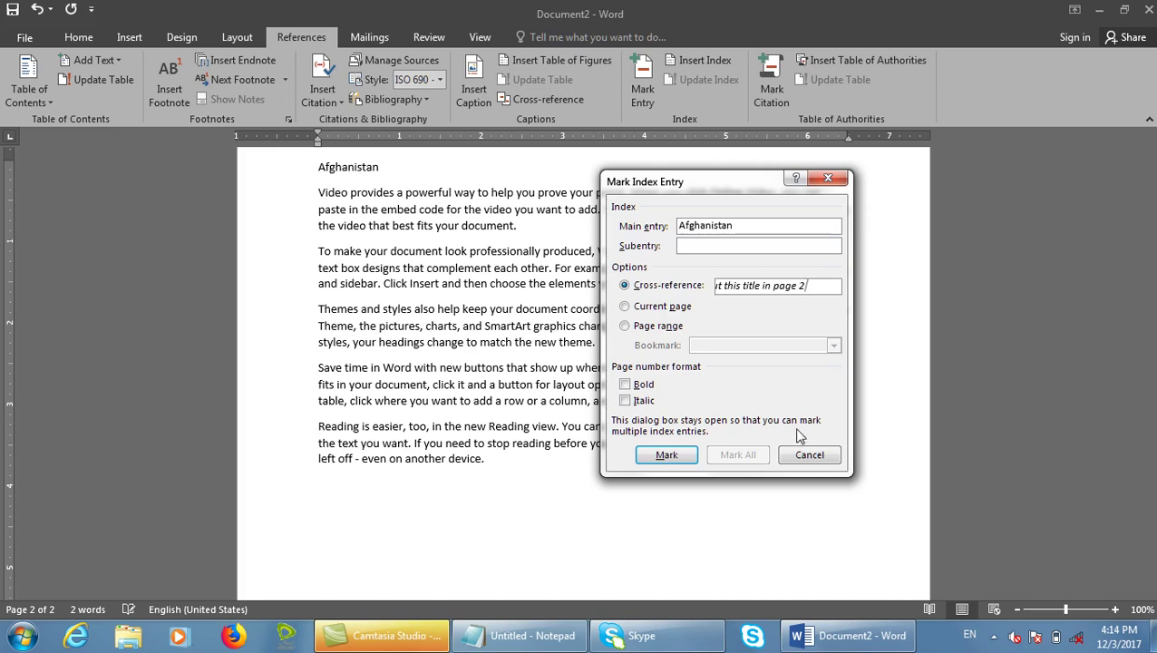
pyautogui.click(685, 458)
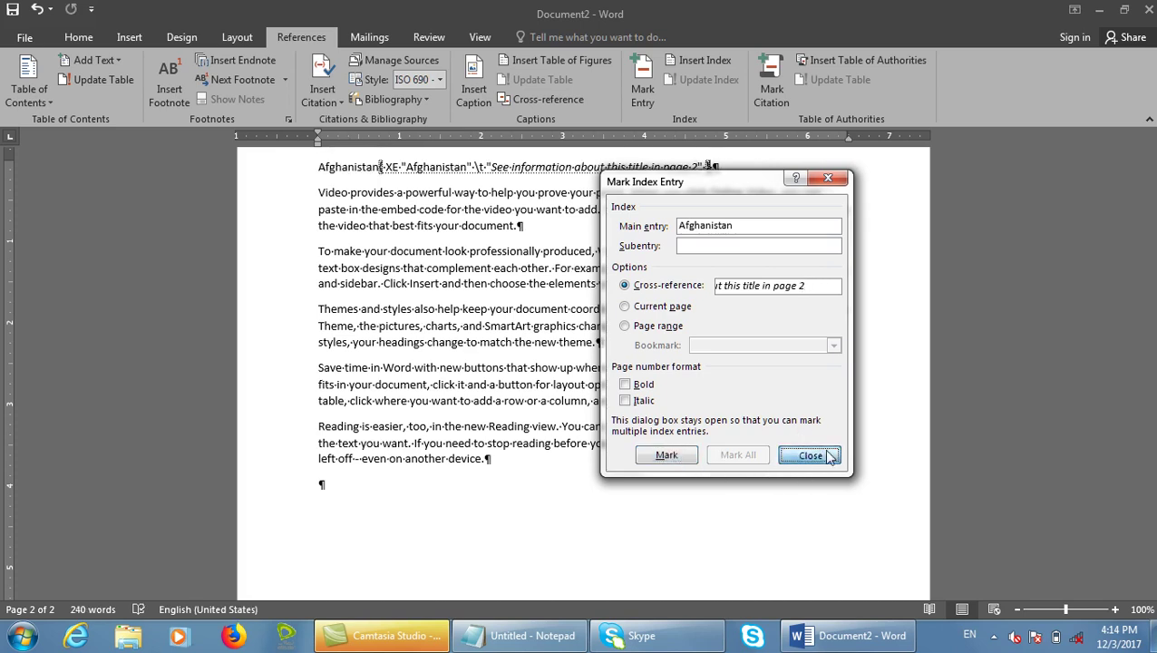
pyautogui.click(808, 457)
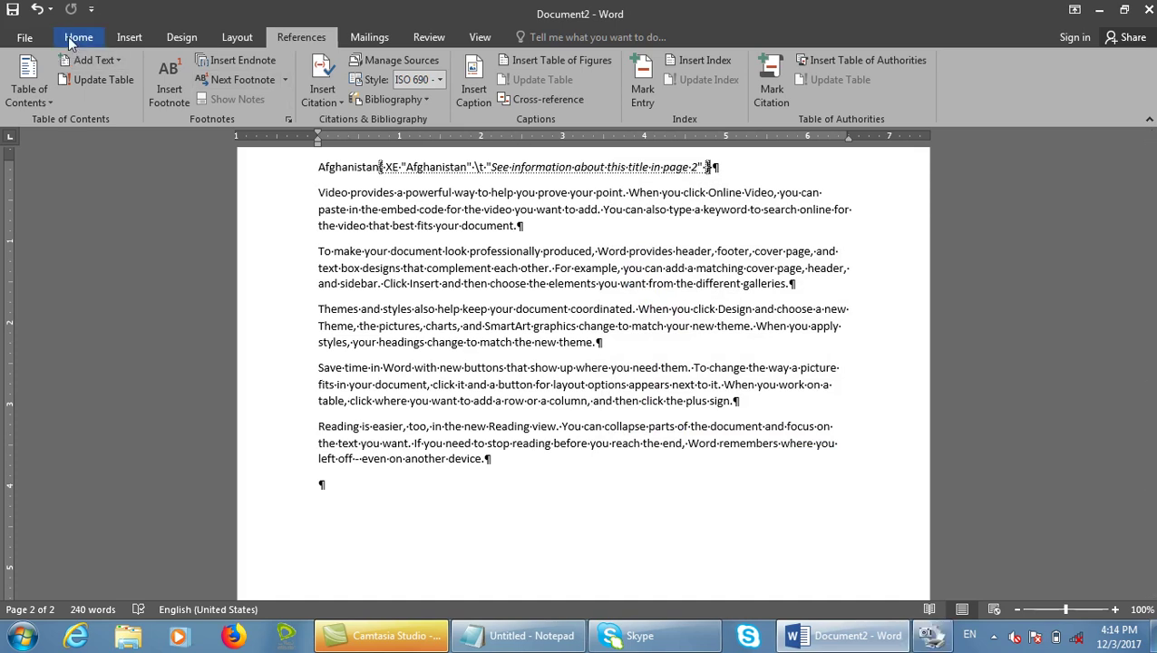
pyautogui.click(78, 37)
pyautogui.click(582, 71)
# Insert an indented 2-column index in the From template format with right-aligned page numbers on the first page.
pyautogui.scroll(10, 564, 310)
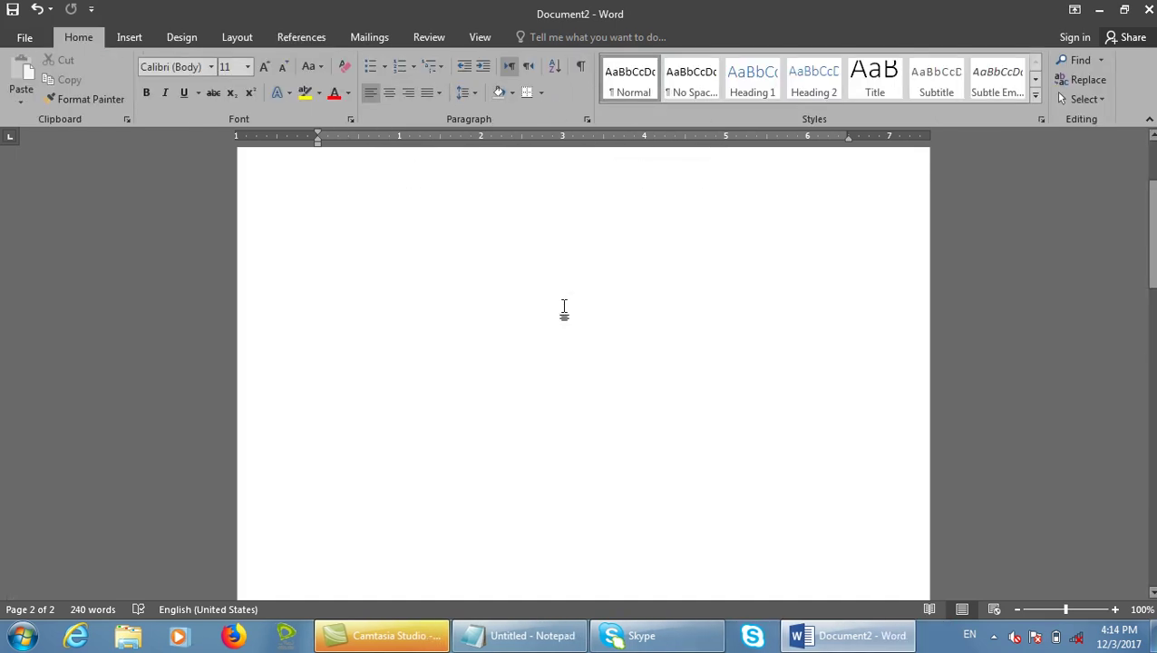
pyautogui.click(393, 250)
pyautogui.click(301, 37)
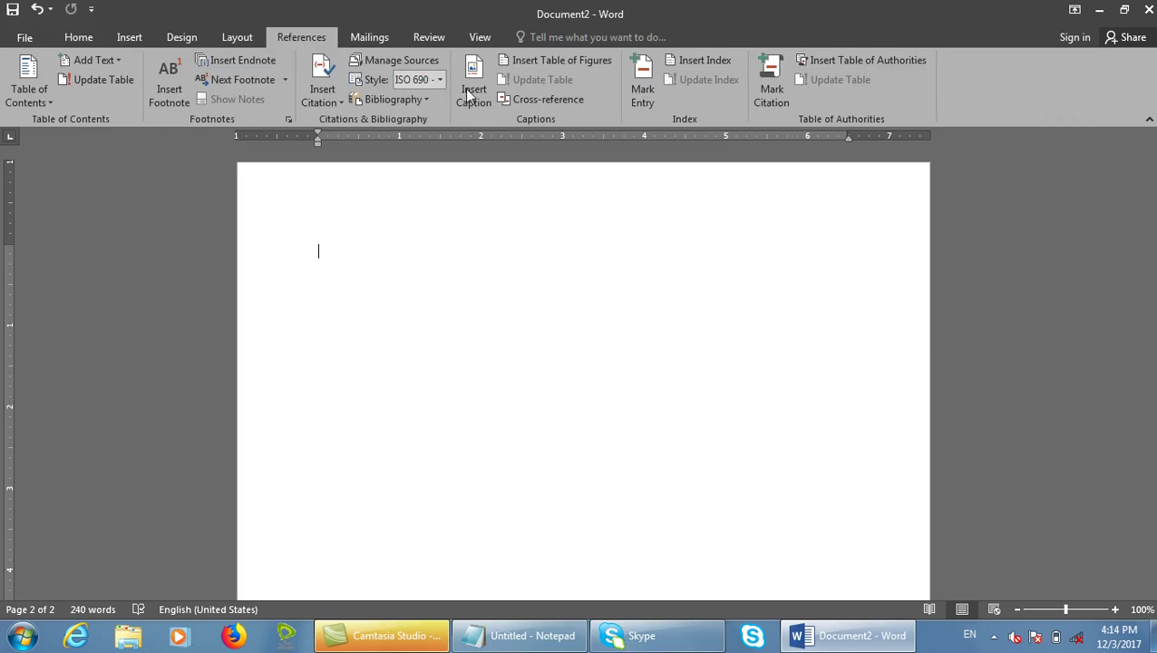
pyautogui.click(696, 60)
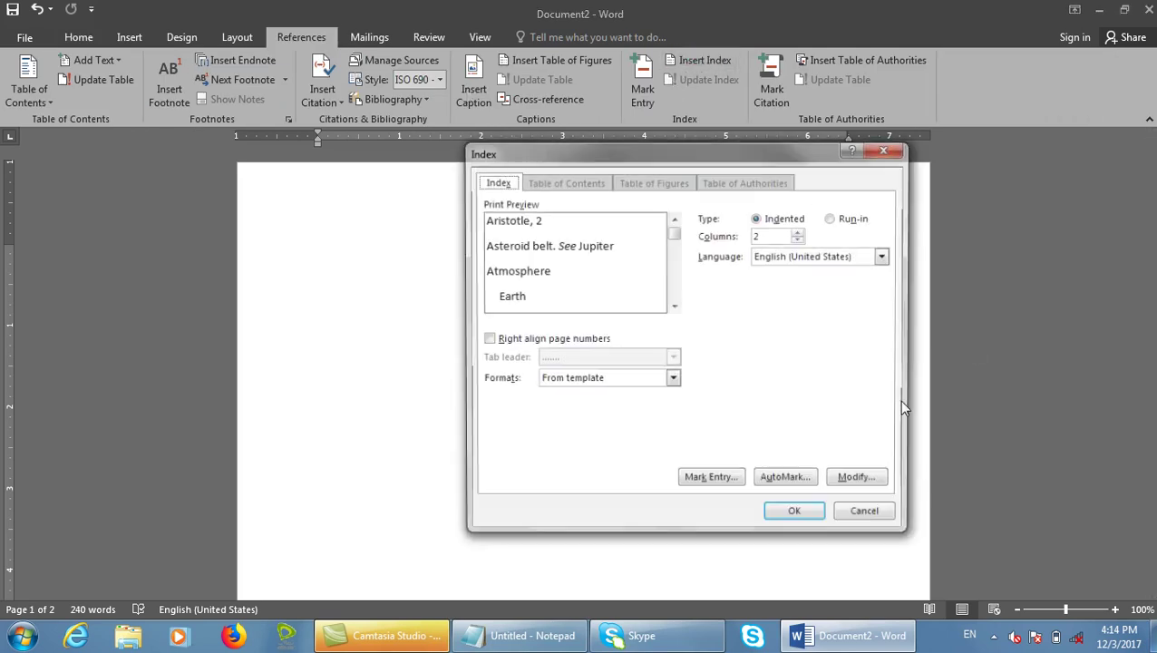
pyautogui.click(597, 345)
pyautogui.click(794, 515)
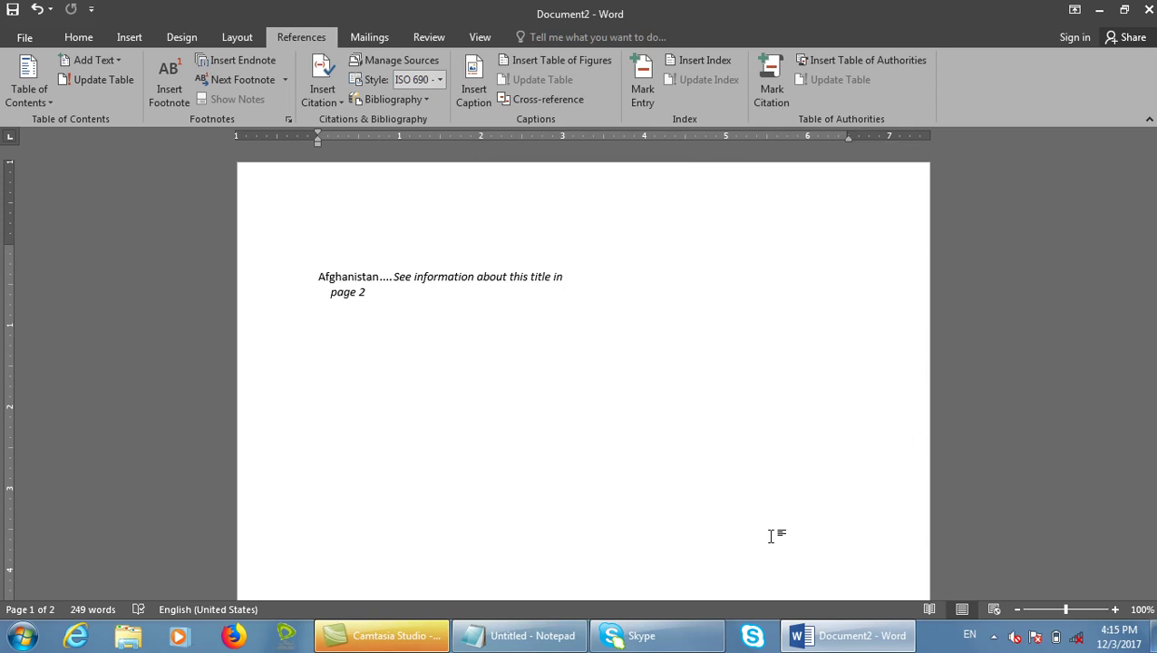
# Try the Page range option with bold and italic page numbers for an index entry, and cancel the dialog.
pyautogui.click(697, 62)
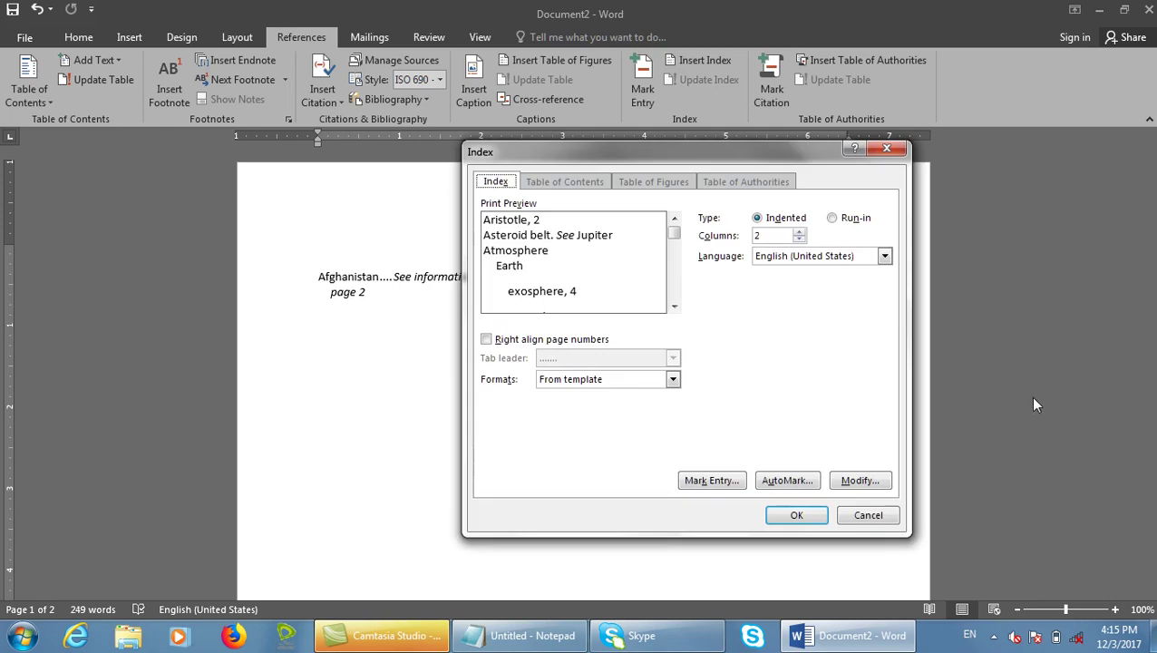
pyautogui.click(872, 515)
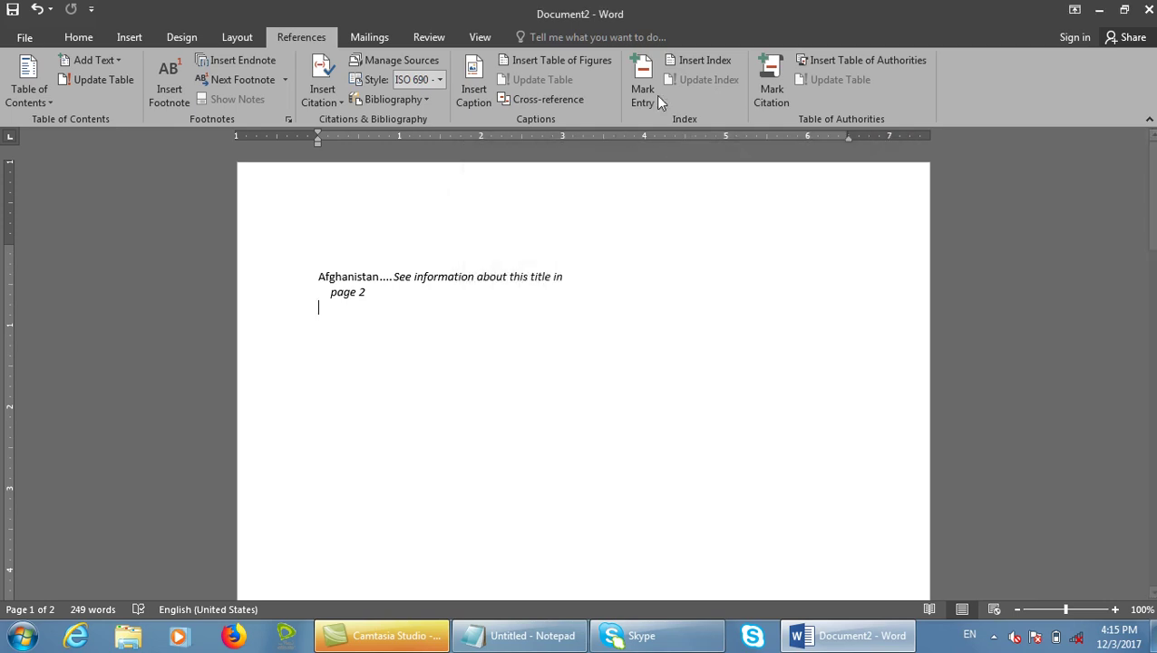
pyautogui.click(656, 95)
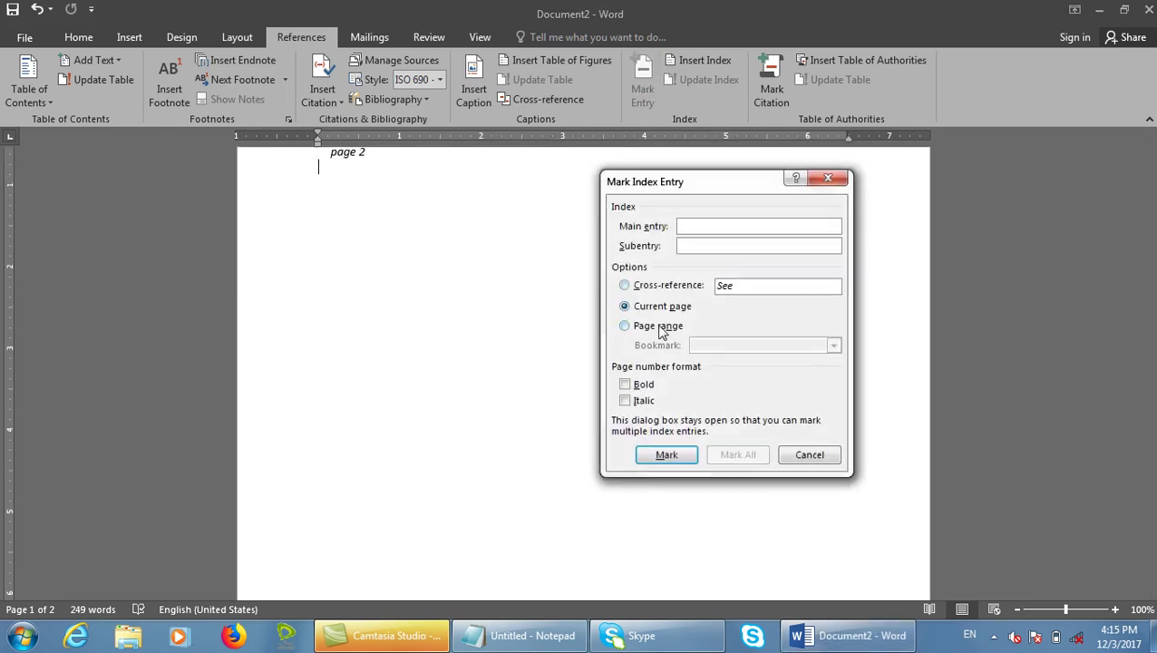
pyautogui.click(659, 330)
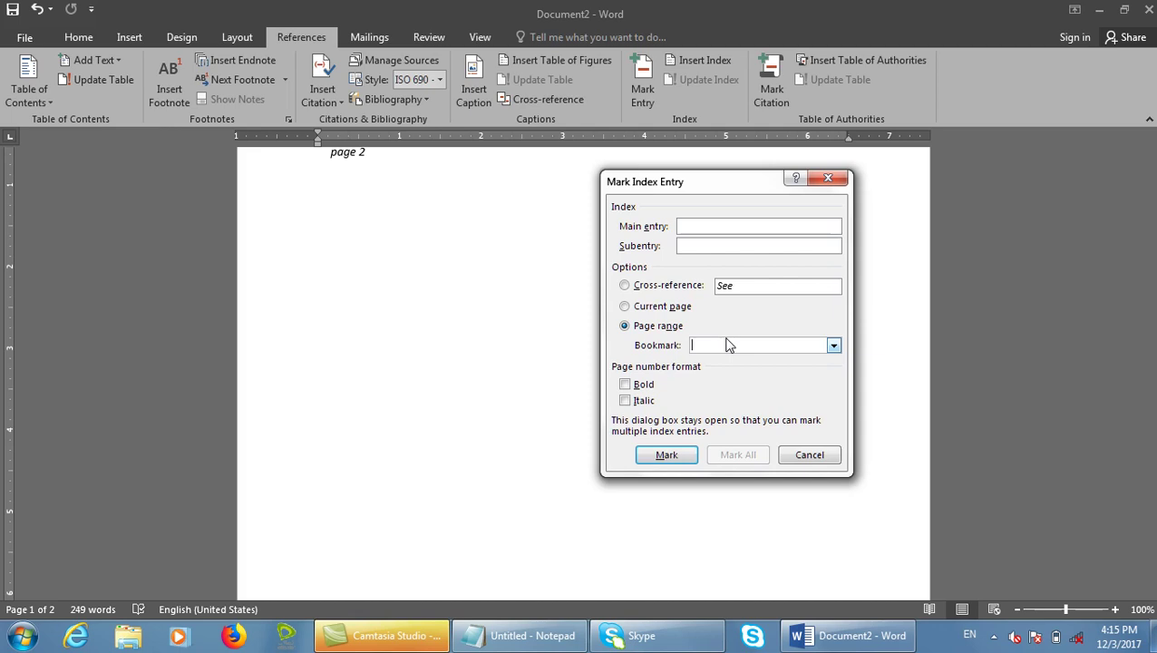
pyautogui.click(730, 346)
pyautogui.click(626, 384)
pyautogui.click(634, 400)
pyautogui.hotkey('ctrl', 'shift', 'd')
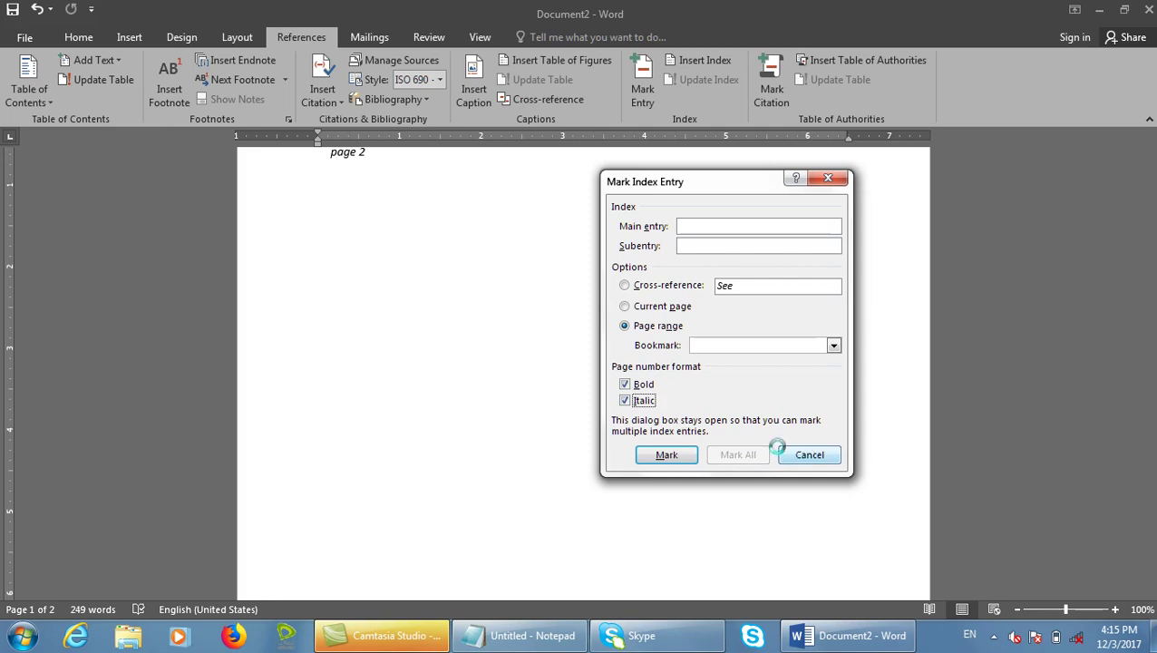
pyautogui.moveTo(709, 445)
pyautogui.mouseDown()
pyautogui.moveTo(758, 452)
pyautogui.moveTo(771, 470)
pyautogui.mouseUp()
pyautogui.press('Escape')
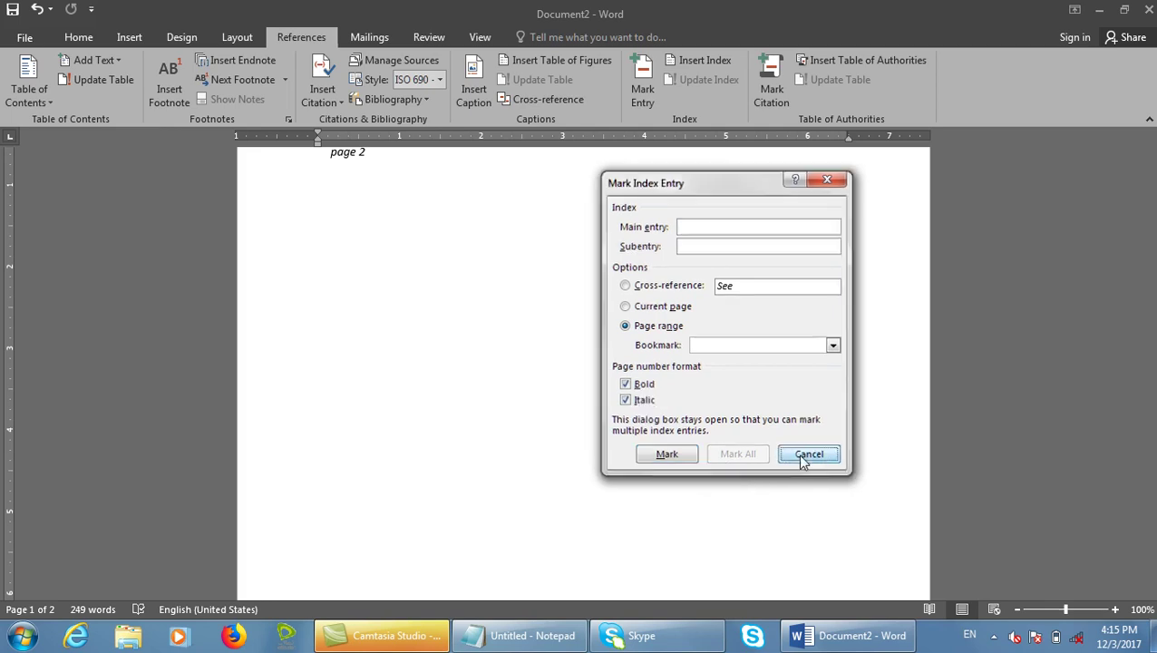
pyautogui.click(802, 454)
# Close the current document without saving and create a new blank document.
pyautogui.hotkey('ctrl', 'w')
pyautogui.press('n')
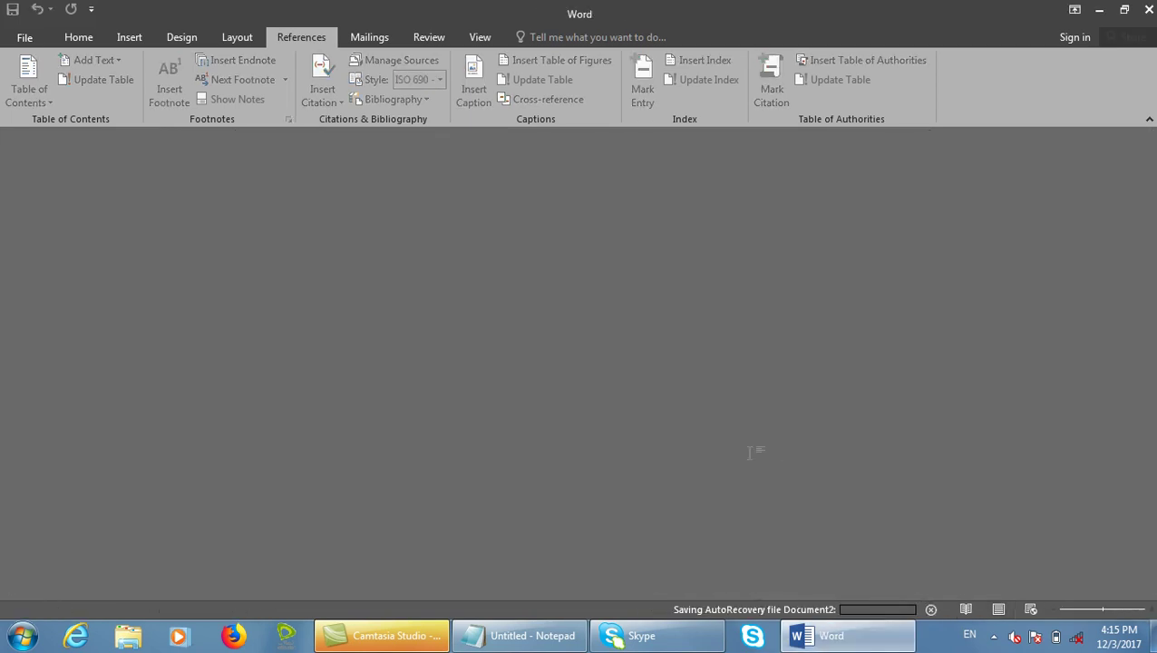
pyautogui.hotkey('ctrl', 'n')
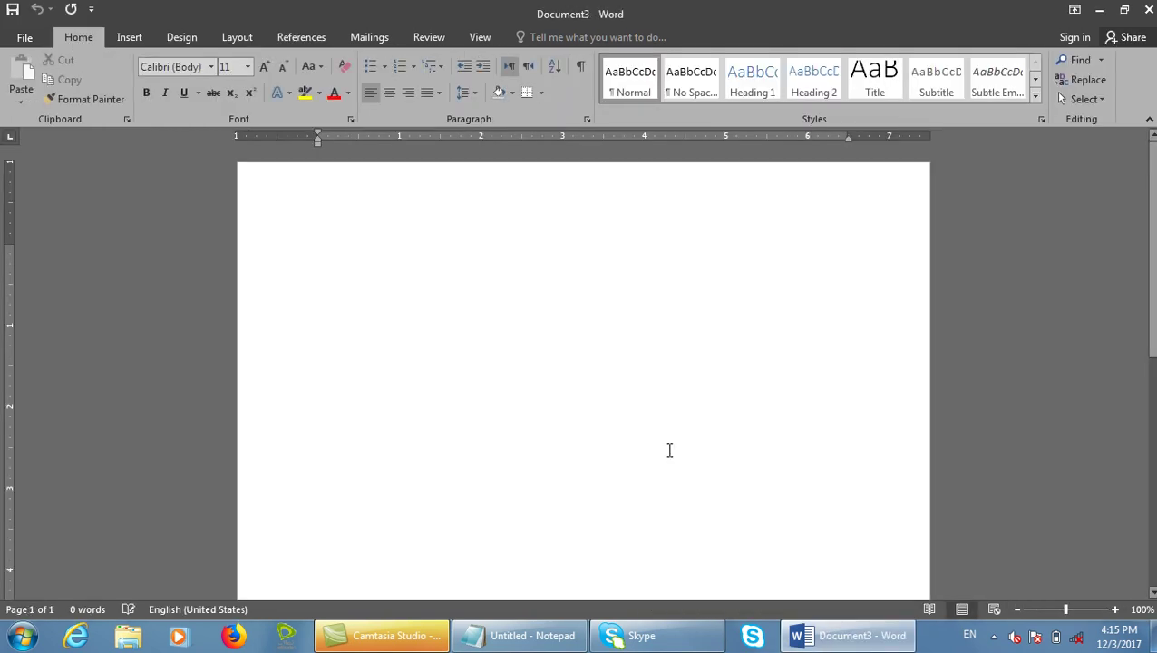
# Add an Afghanistan heading and =rand() placeholder text on a second page, correcting the heading's spelling.
pyautogui.scroll(-10, 445, 466)
pyautogui.write('afghansitan')
pyautogui.press('BackSpace')
pyautogui.press('BackSpace')
pyautogui.press('BackSpace')
pyautogui.press('BackSpace')
pyautogui.press('BackSpace')
pyautogui.press('BackSpace')
pyautogui.press('BackSpace')
pyautogui.press('BackSpace')
pyautogui.press('BackSpace')
pyautogui.press('BackSpace')
pyautogui.write('ghansitan')
pyautogui.press('Return')
pyautogui.write('=rand()')
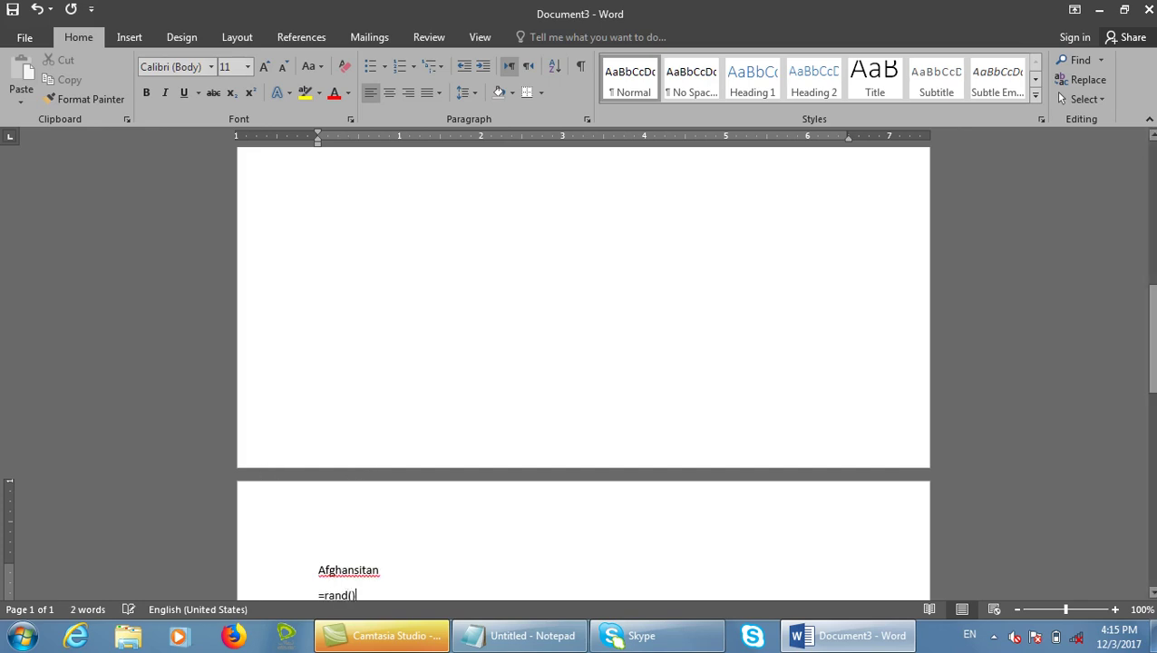
pyautogui.press('Return')
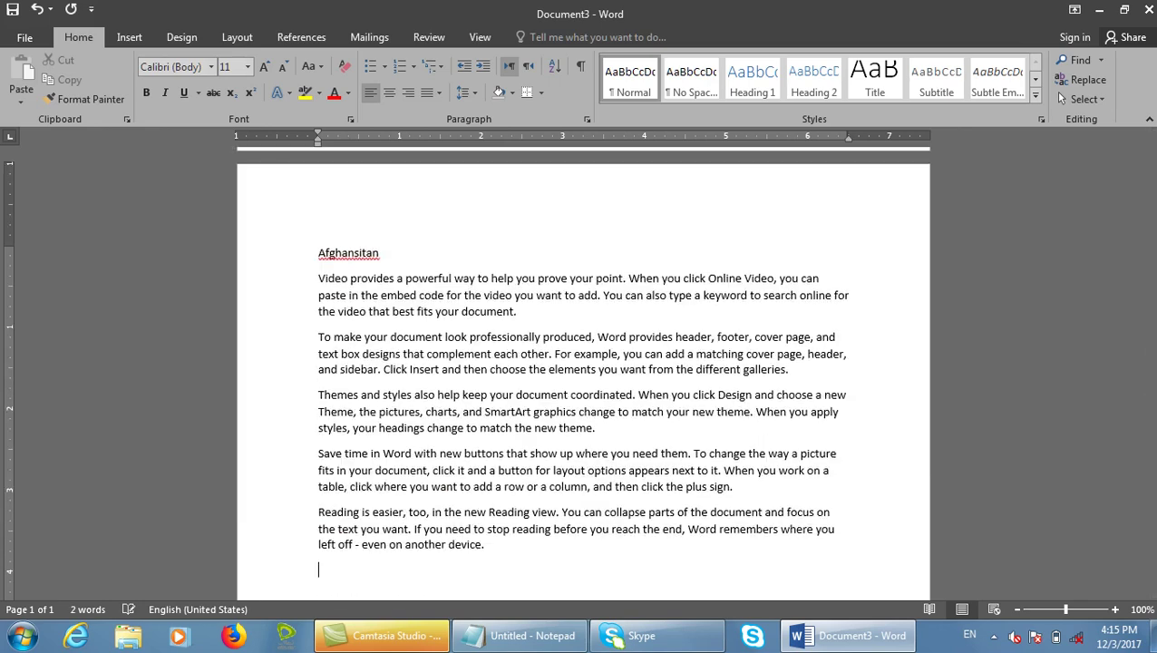
pyautogui.rightClick(373, 255)
pyautogui.click(427, 268)
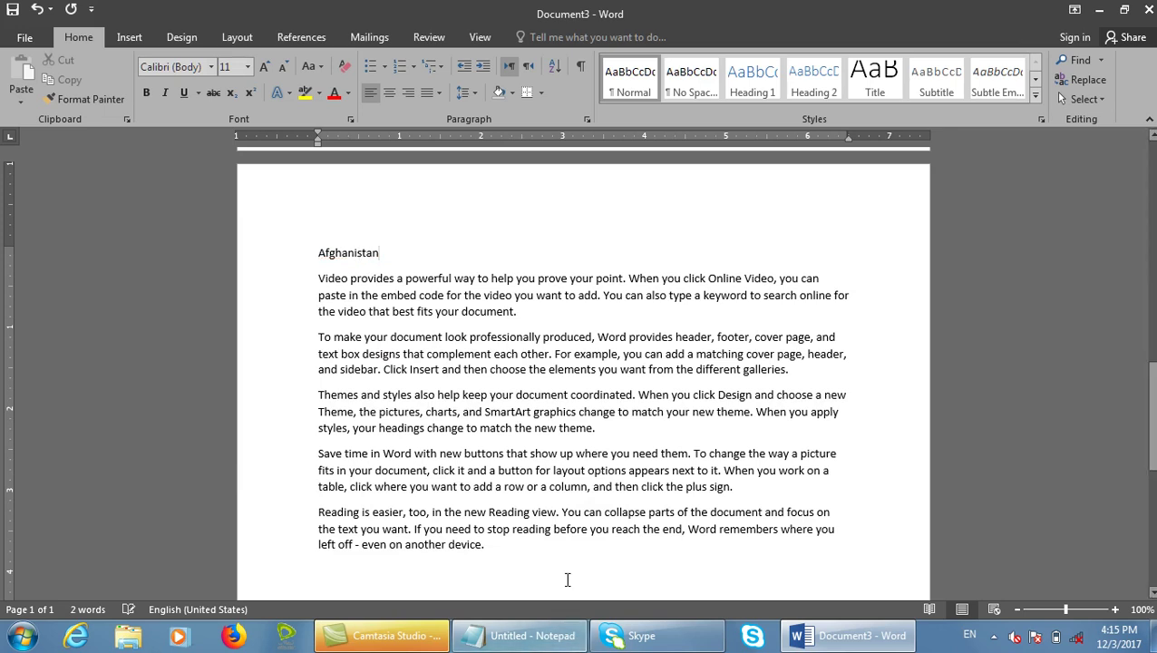
# Add a new page with the heading Kabul followed by =rand() placeholder text.
pyautogui.hotkey('ctrl', 'Return')
pyautogui.write('Kab ul')
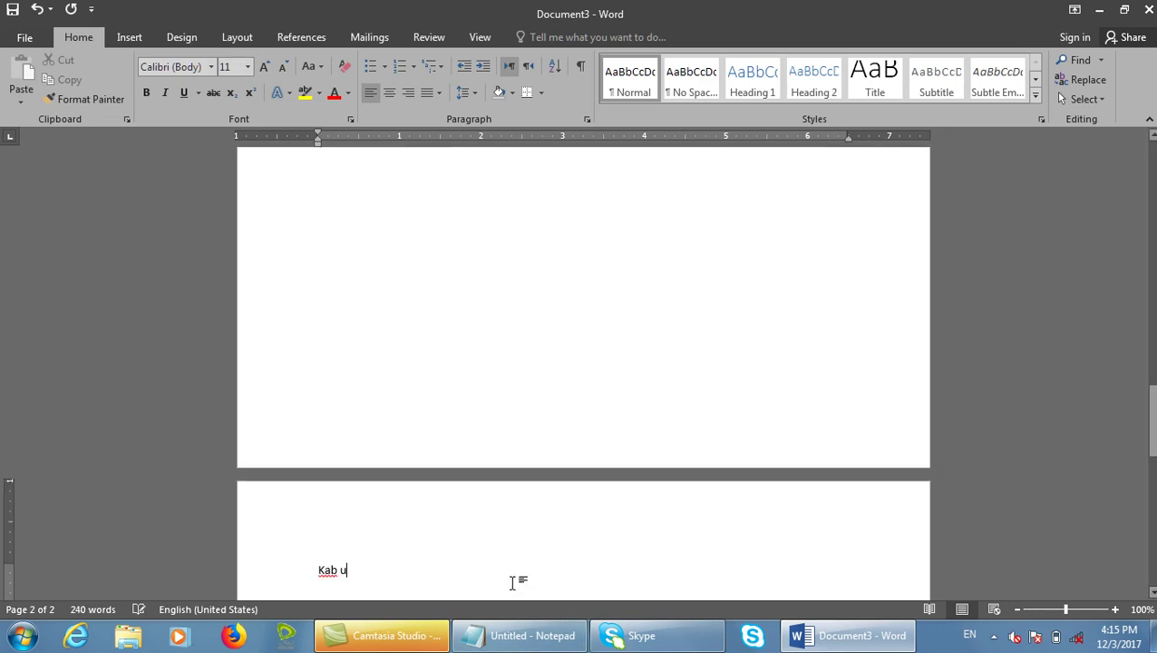
pyautogui.press('BackSpace')
pyautogui.press('BackSpace')
pyautogui.press('BackSpace')
pyautogui.write('ul')
pyautogui.press('Return')
pyautogui.write('=rand()')
pyautogui.press('Return')
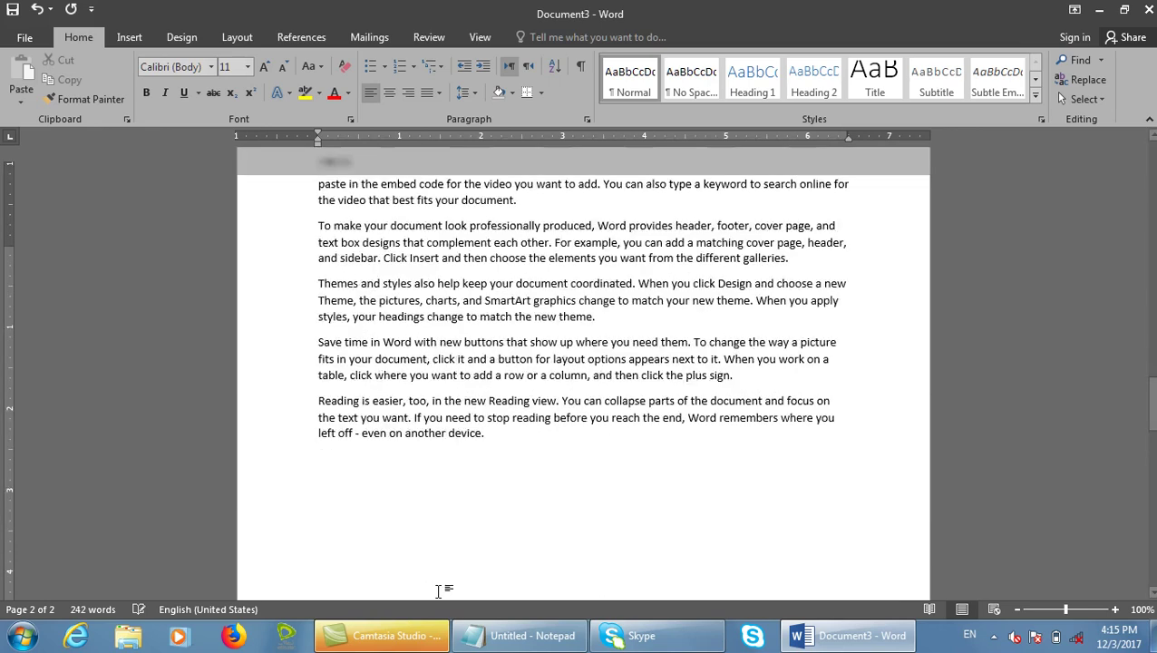
# Add two more Afghanistan headings on further new pages, each followed by =rand() placeholder text.
pyautogui.scroll(-5, 438, 591)
pyautogui.write('afghanistan')
pyautogui.press('Return')
pyautogui.write('=rand()')
pyautogui.press('Return')
pyautogui.scroll(-5, 438, 590)
pyautogui.write('afghanistan')
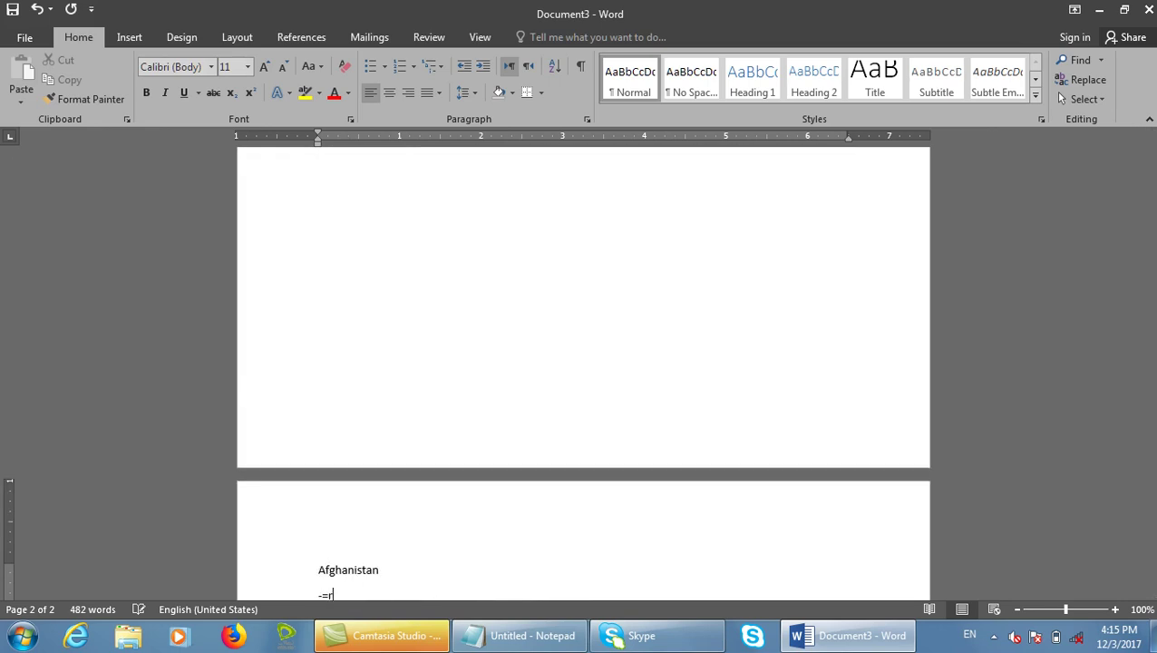
pyautogui.press('BackSpace')
pyautogui.press('BackSpace')
pyautogui.write('=rand()')
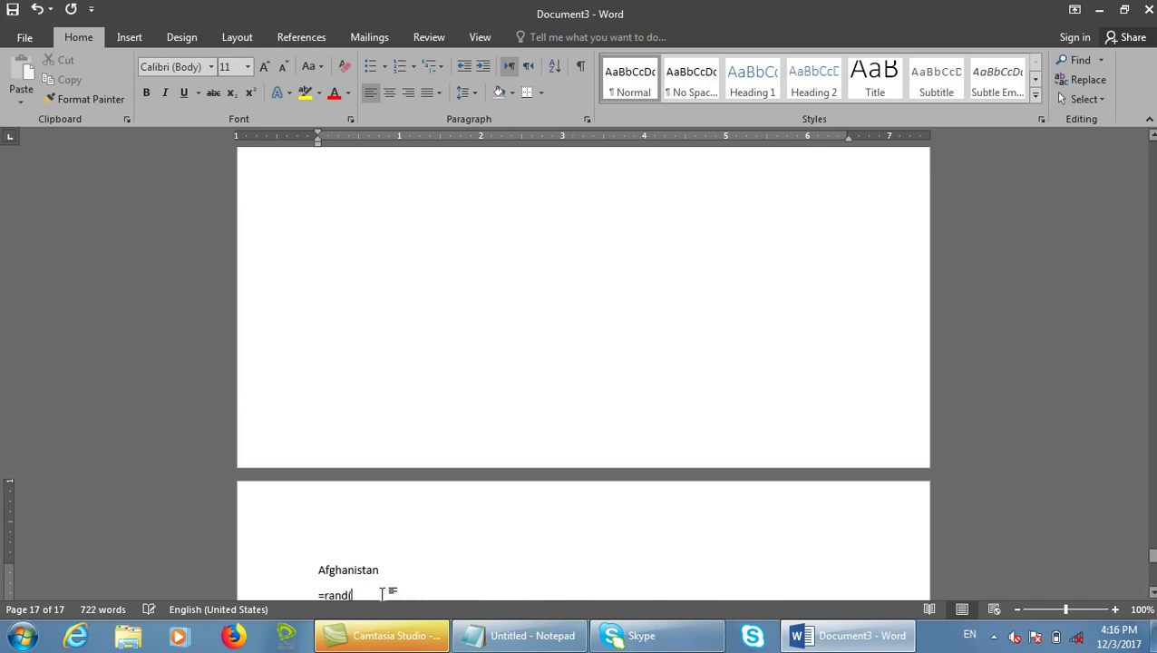
pyautogui.press('Return')
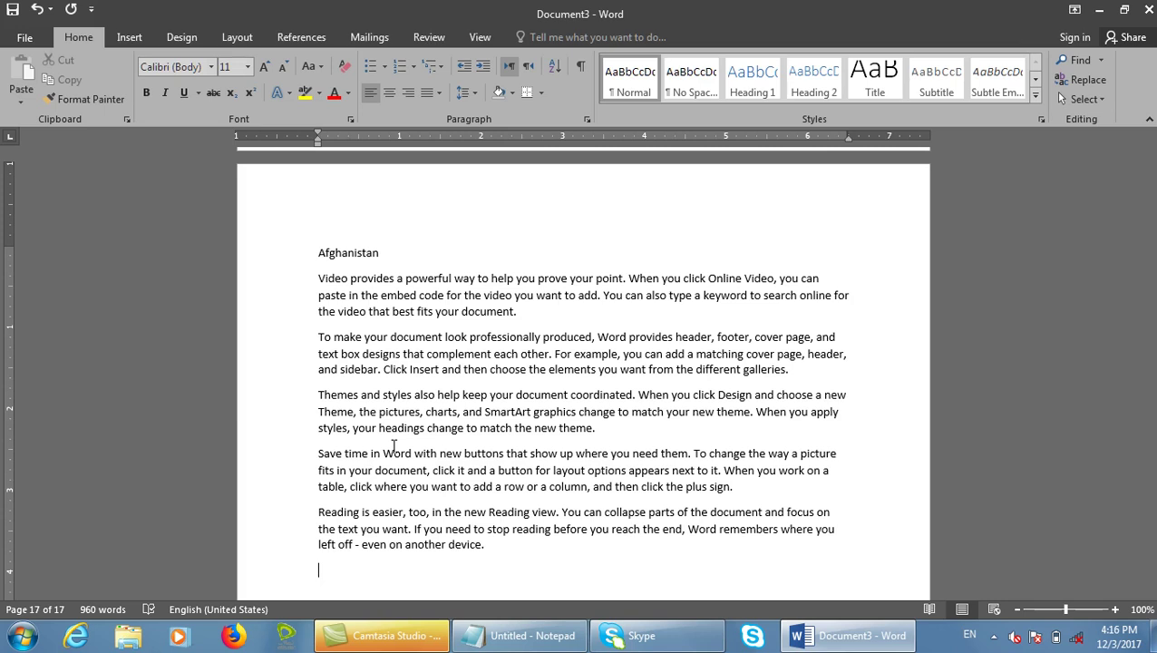
# Look through the pages of the document and return to the first Afghanistan heading.
pyautogui.scroll(-10, 393, 445)
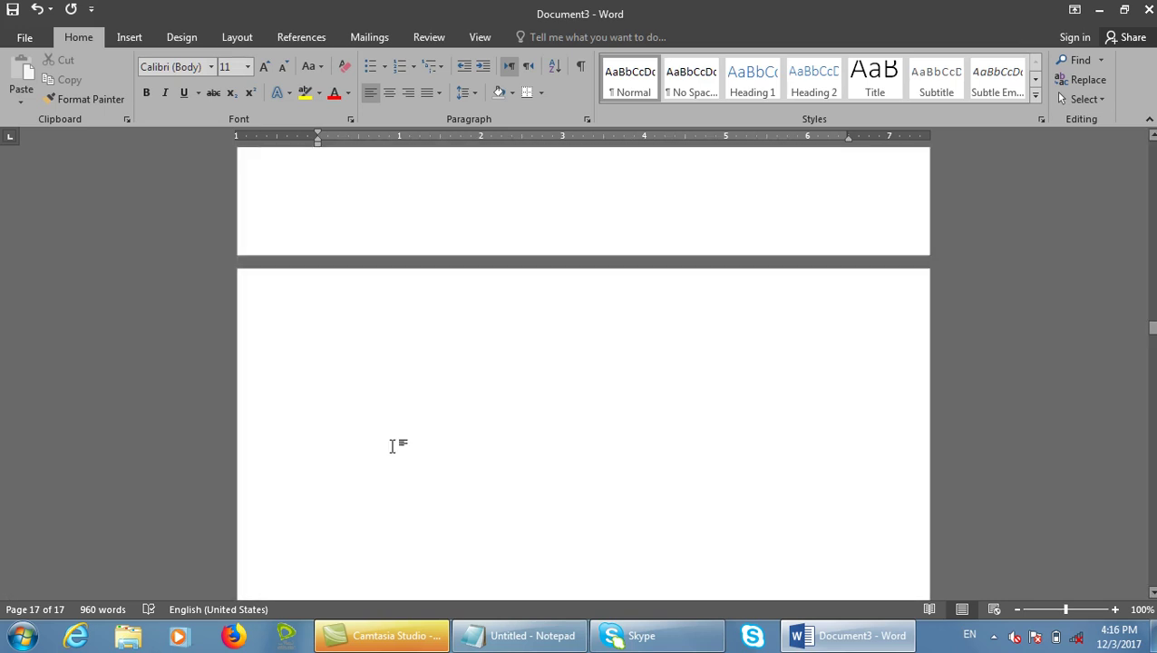
pyautogui.scroll(20, 393, 445)
pyautogui.click(392, 445)
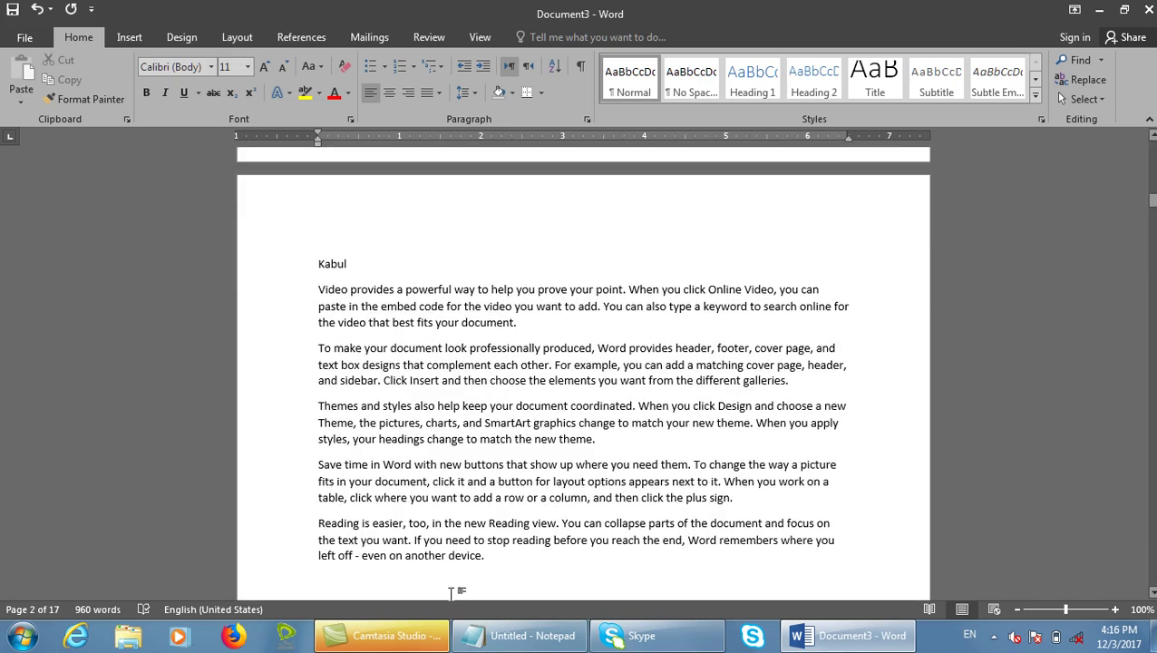
pyautogui.scroll(8, 204, 388)
pyautogui.scroll(-10, 205, 388)
pyautogui.click(411, 224)
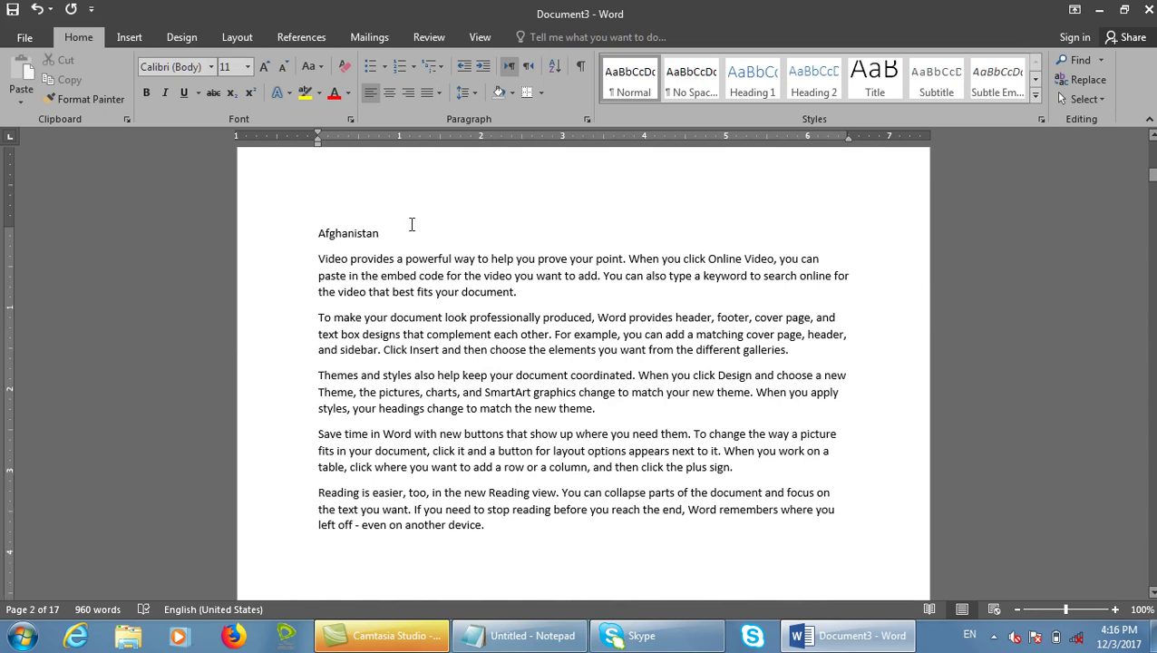
# Mark all occurrences of the heading Afghanistan as index entries, using Afghanistan as the main entry.
pyautogui.click(301, 37)
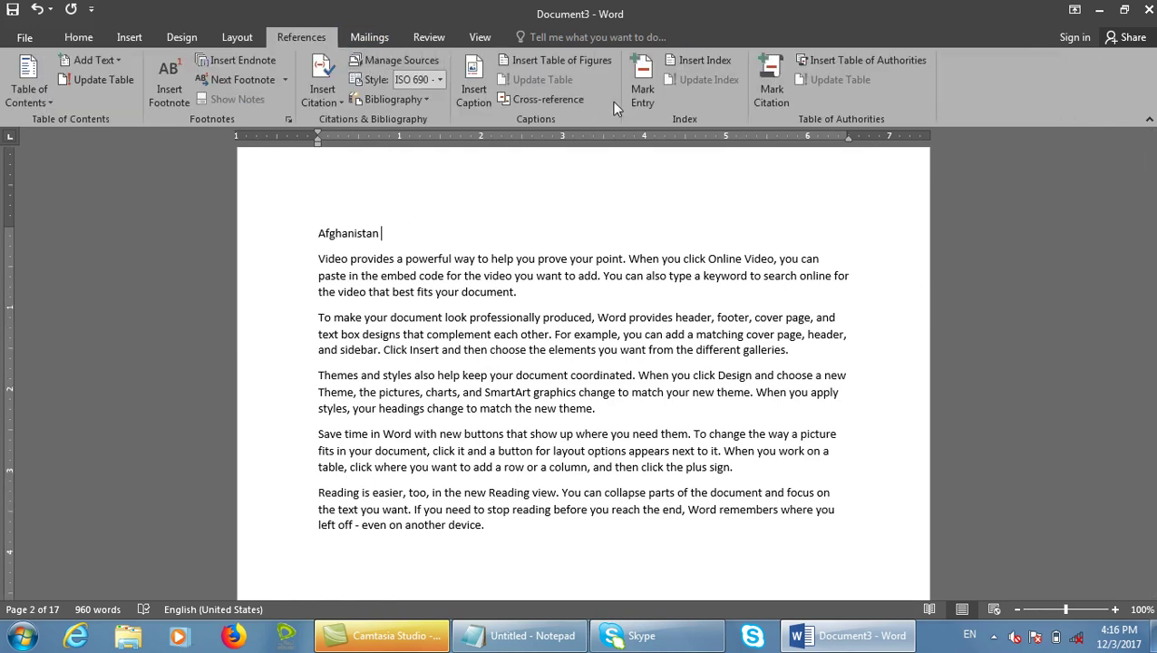
pyautogui.click(640, 92)
pyautogui.click(414, 173)
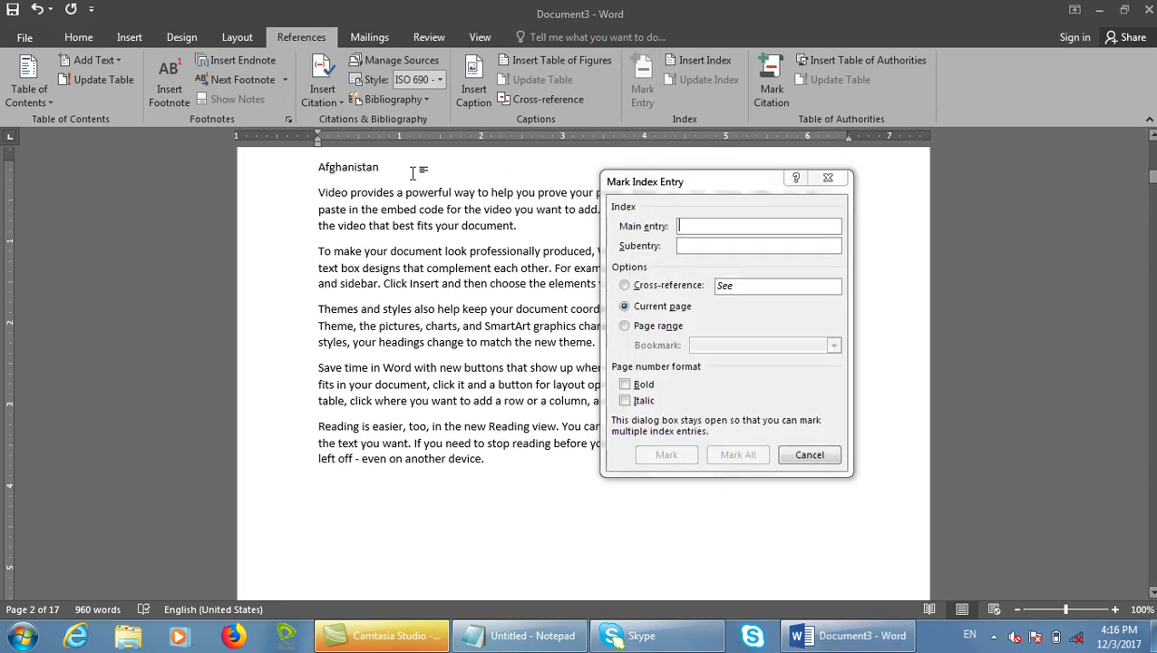
pyautogui.moveTo(418, 176); pyautogui.dragTo(293, 169)
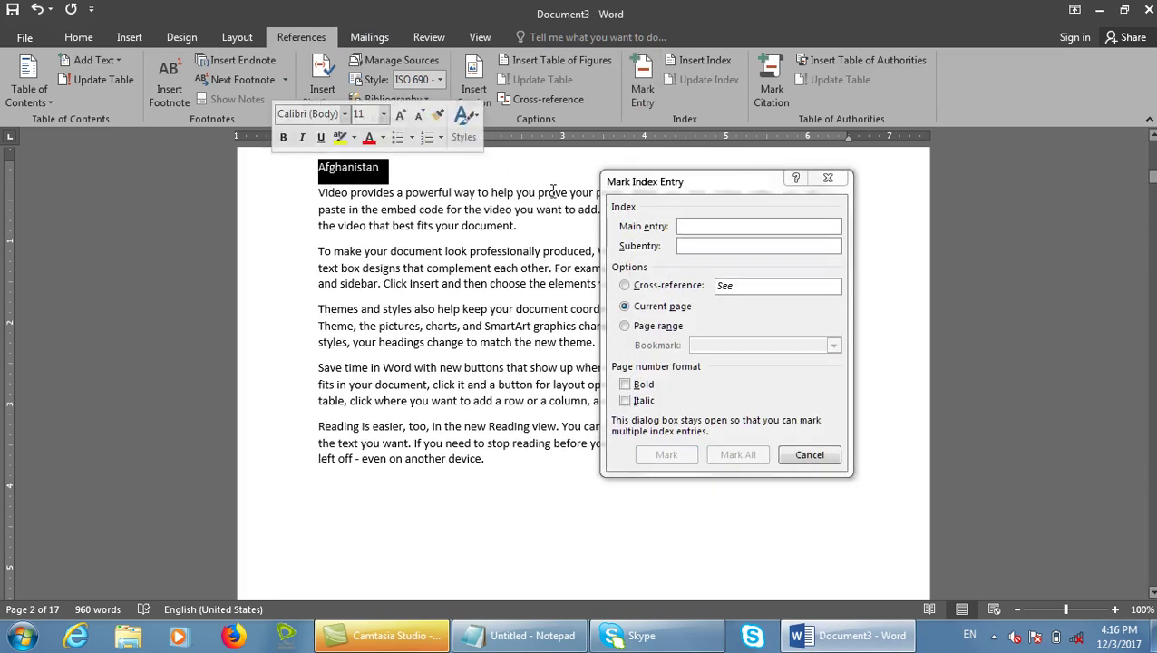
pyautogui.click(684, 229)
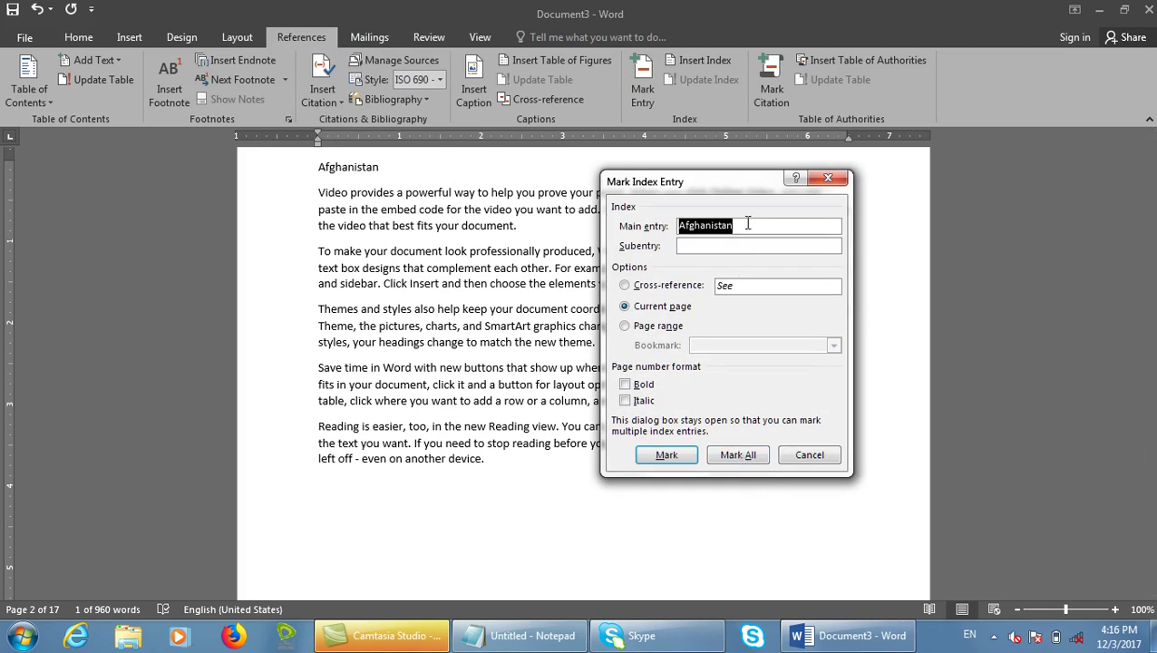
pyautogui.click(738, 454)
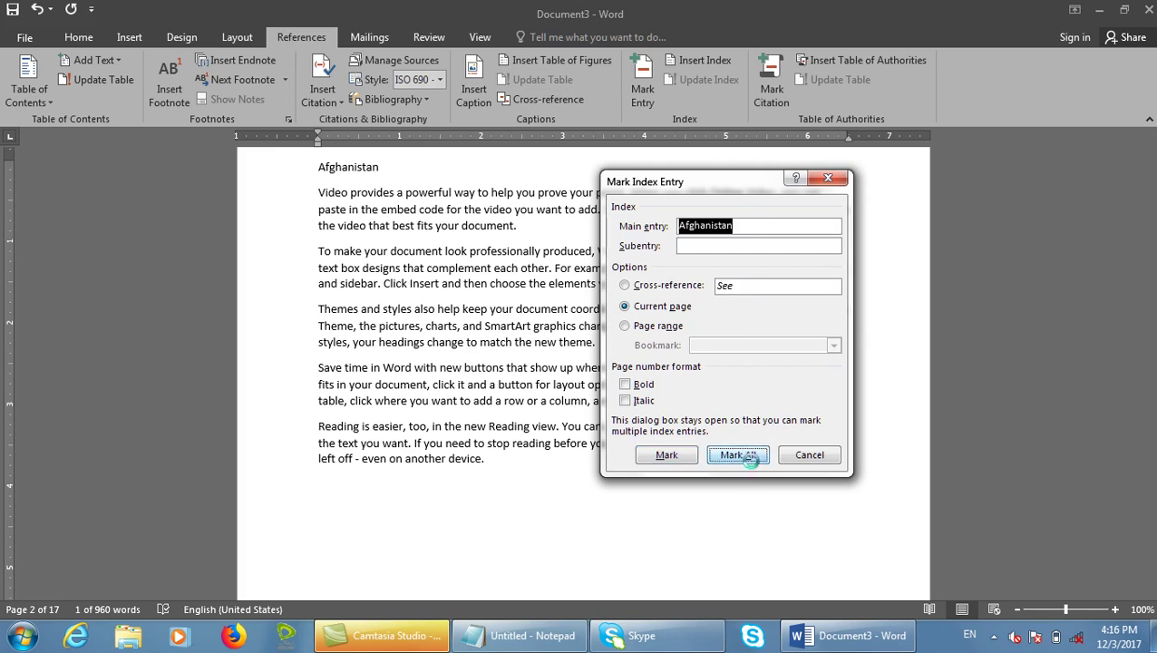
pyautogui.click(809, 455)
# Check the marked Afghanistan headings through to the last page and hide the formatting marks.
pyautogui.scroll(-15, 721, 325)
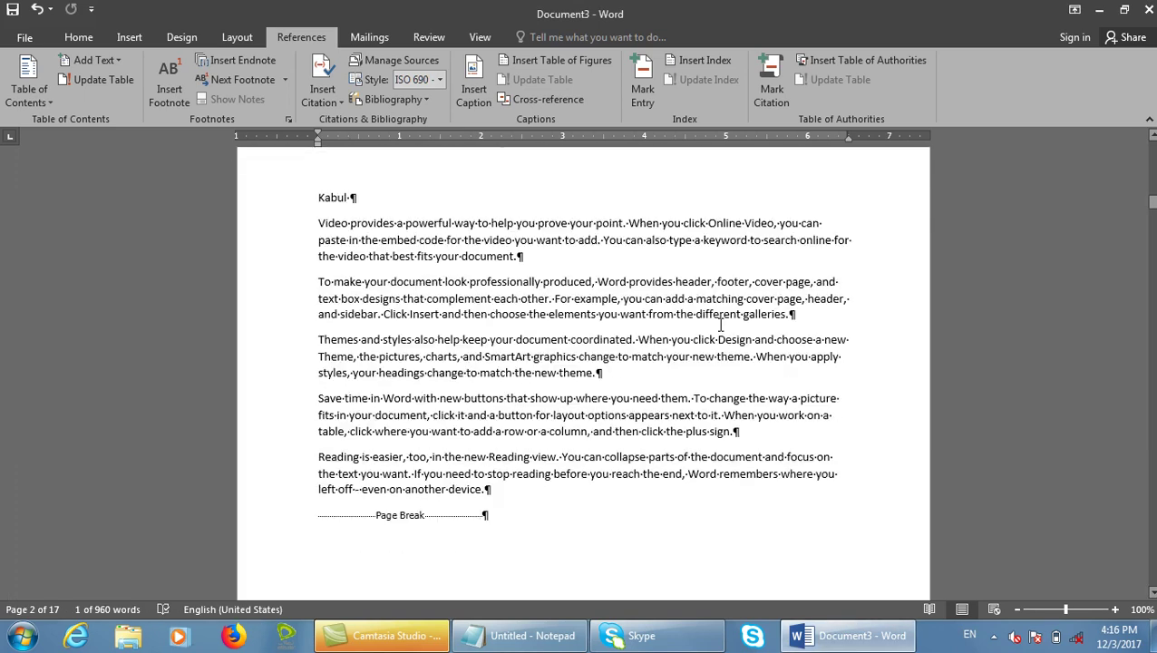
pyautogui.scroll(-20, 720, 325)
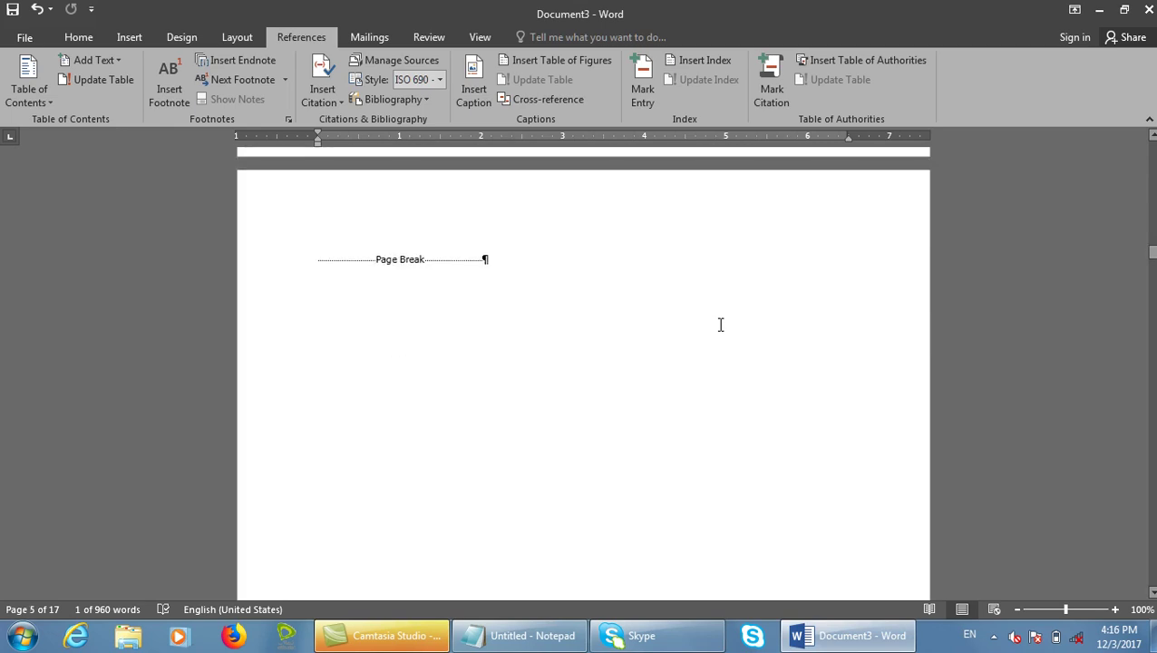
pyautogui.scroll(-15, 721, 325)
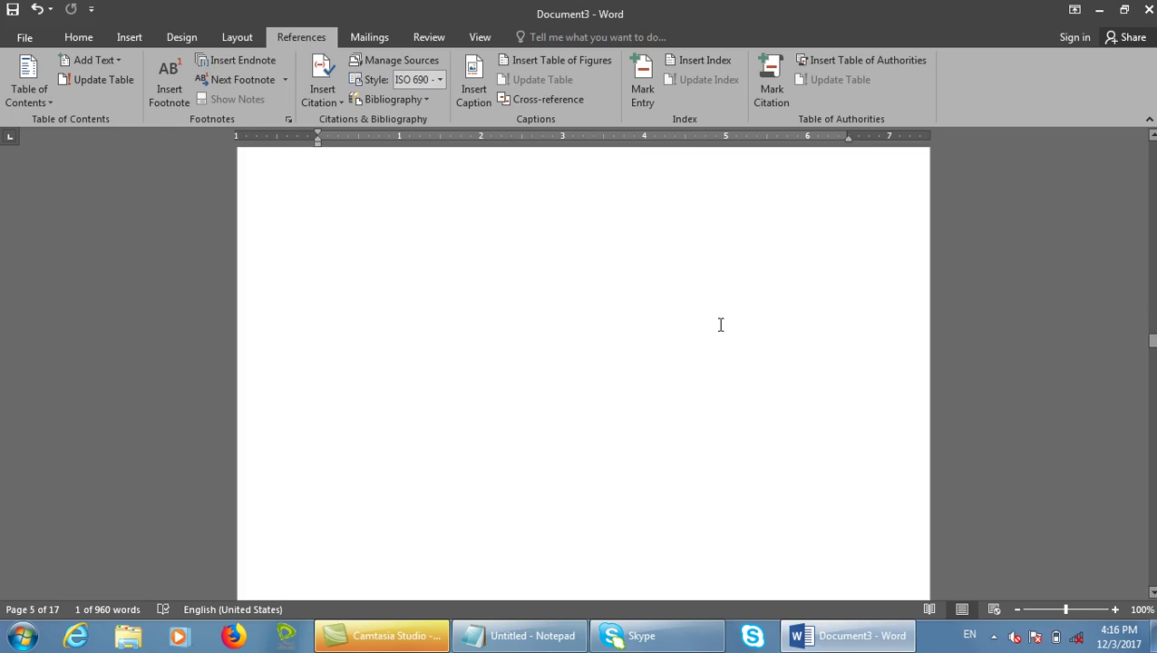
pyautogui.scroll(-20, 721, 325)
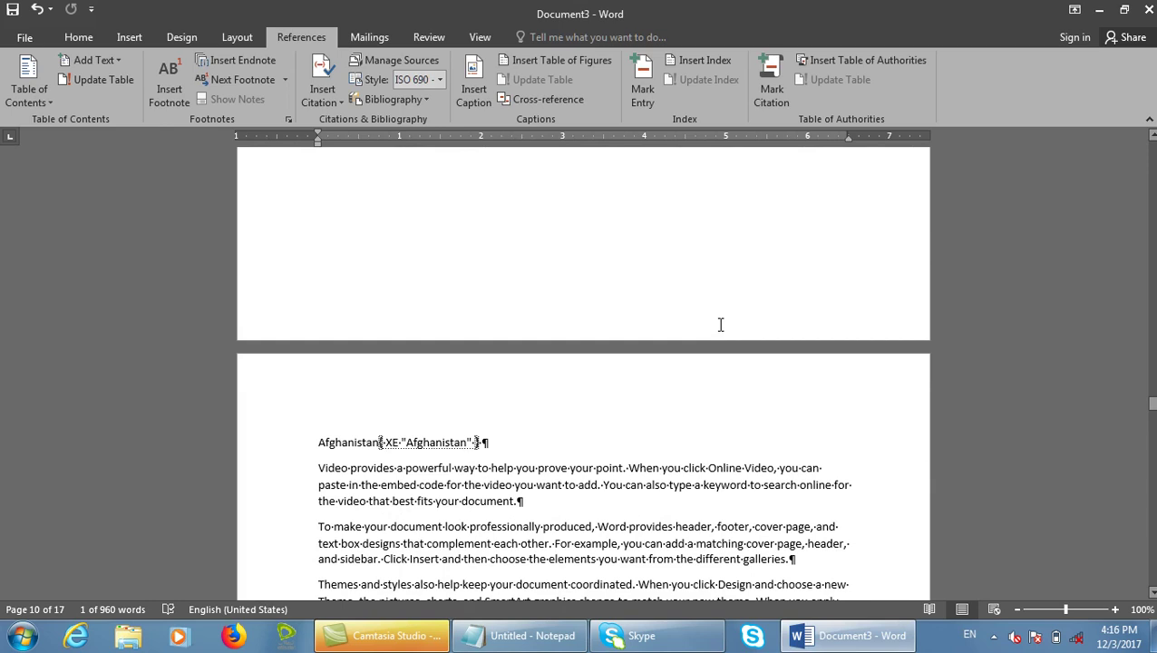
pyautogui.scroll(-20, 721, 325)
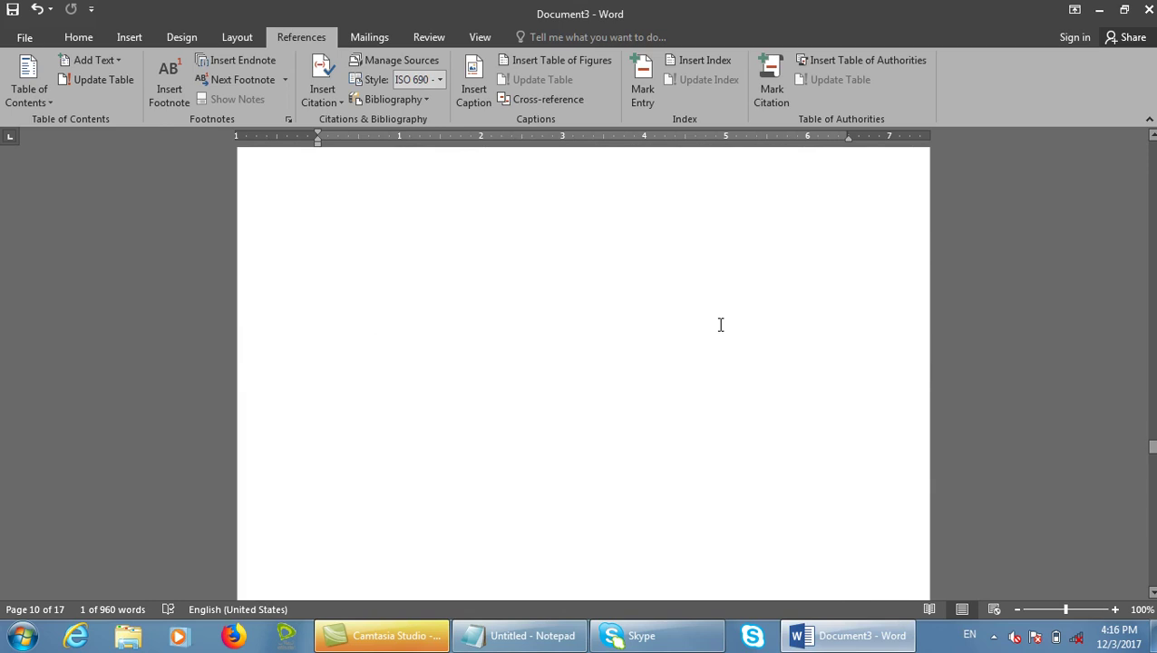
pyautogui.scroll(-20, 721, 325)
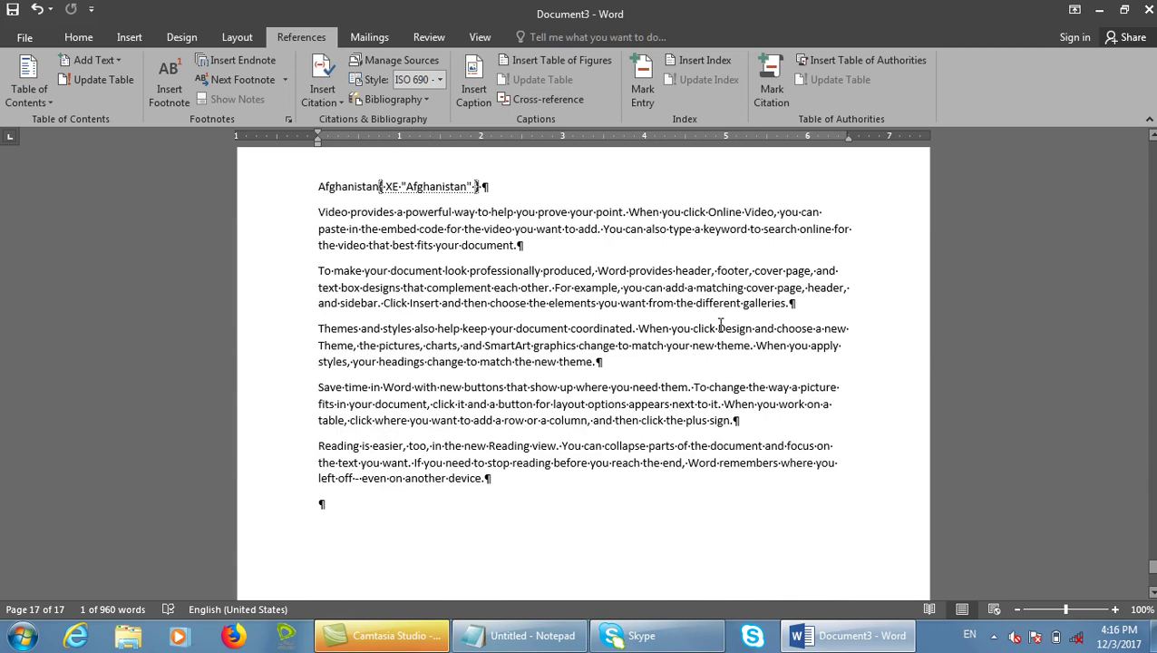
pyautogui.click(78, 36)
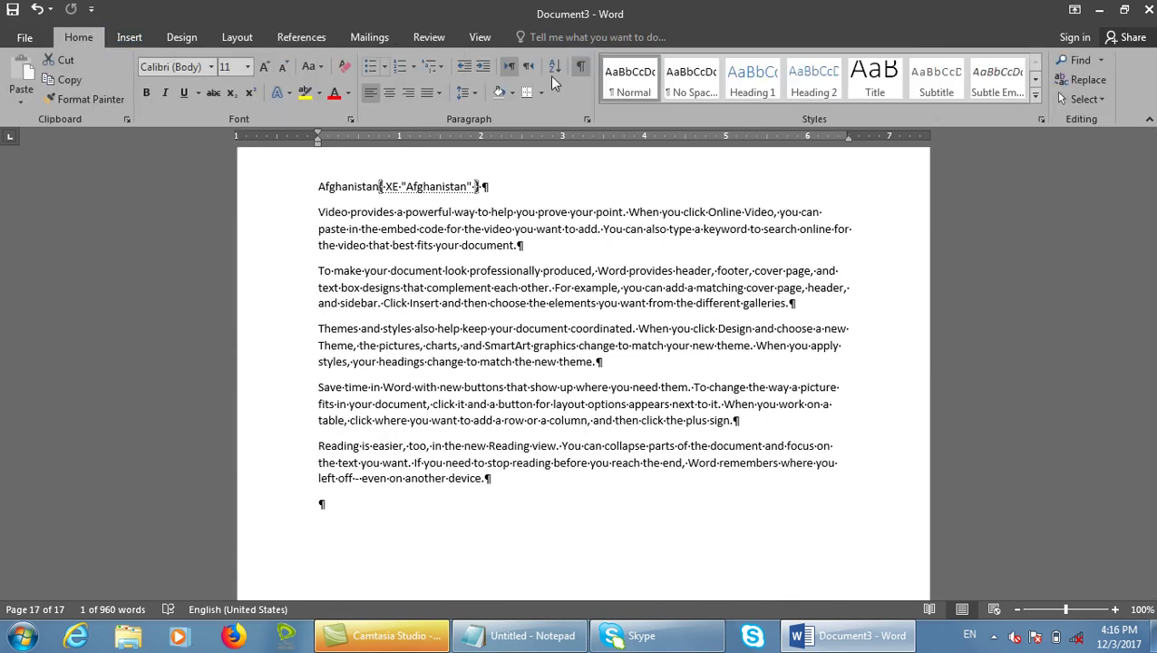
pyautogui.click(581, 67)
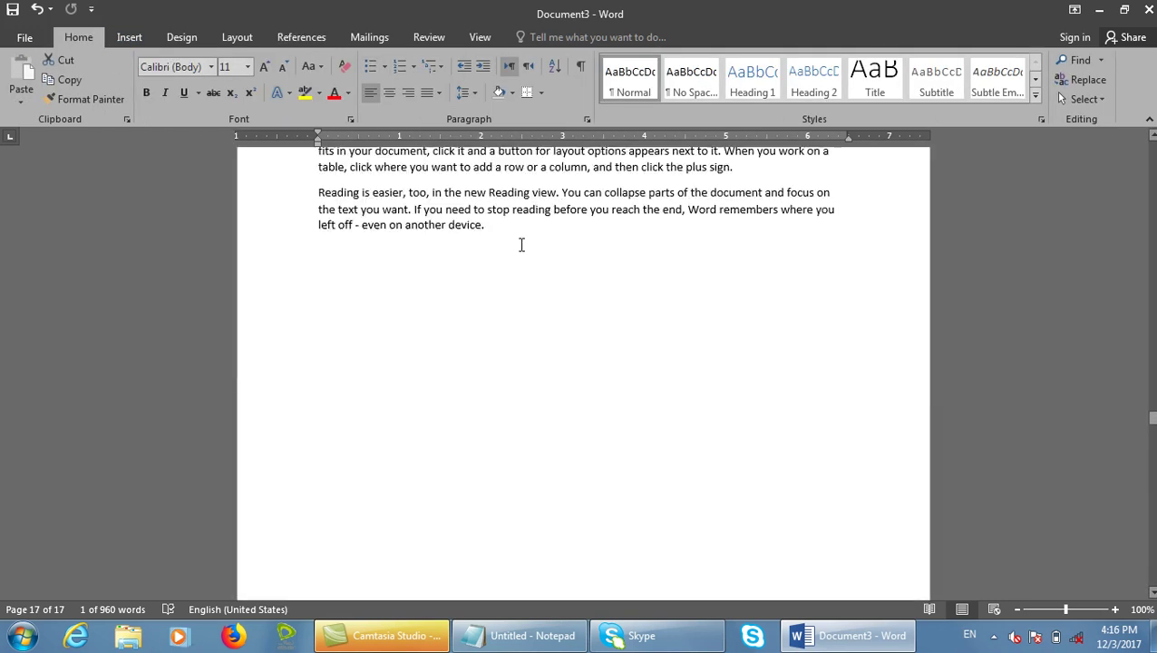
# Insert an index with right-aligned page numbers on the blank first page.
pyautogui.scroll(20, 521, 245)
pyautogui.click(426, 256)
pyautogui.click(310, 256)
pyautogui.press('Delete')
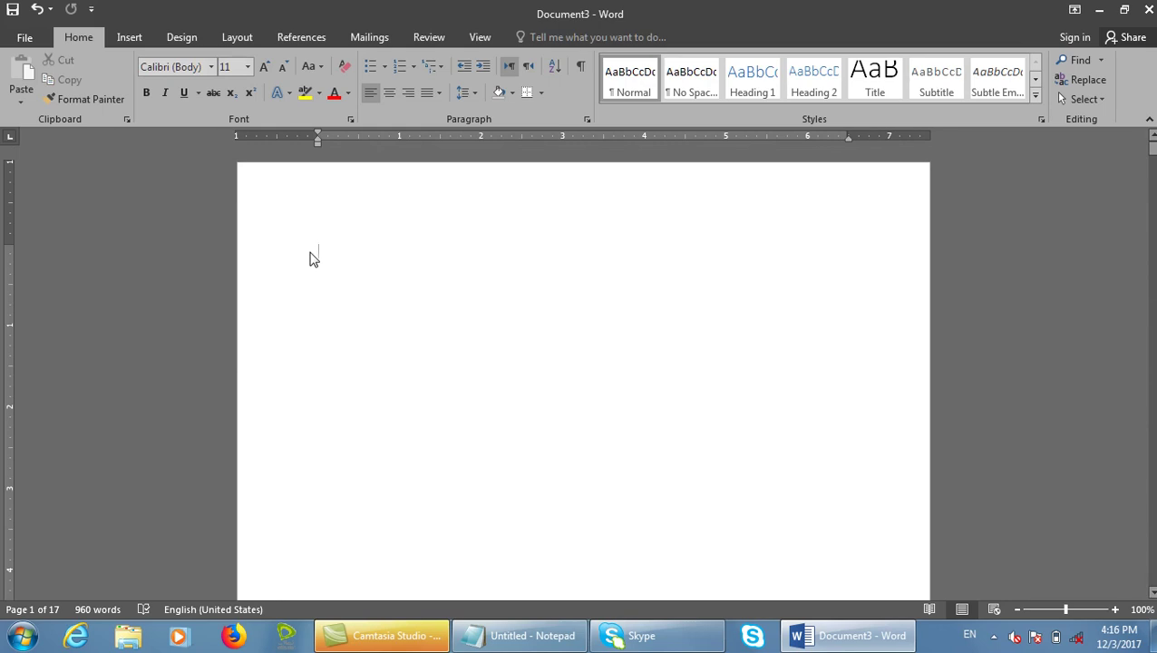
pyautogui.click(322, 44)
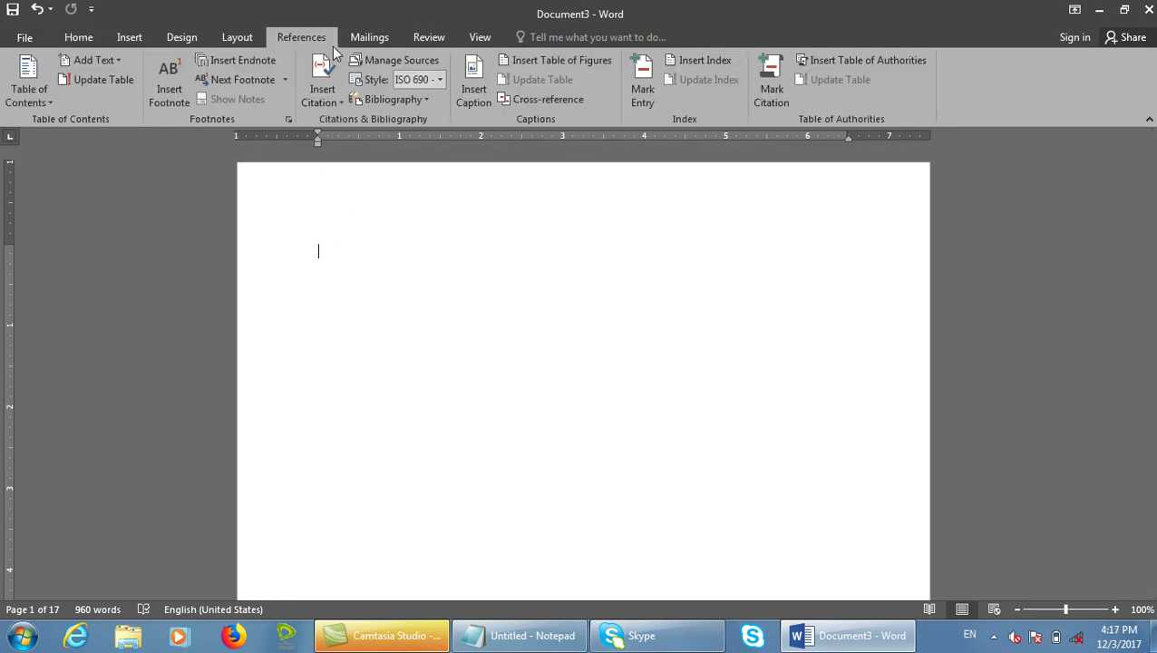
pyautogui.click(698, 60)
pyautogui.click(571, 339)
pyautogui.click(772, 518)
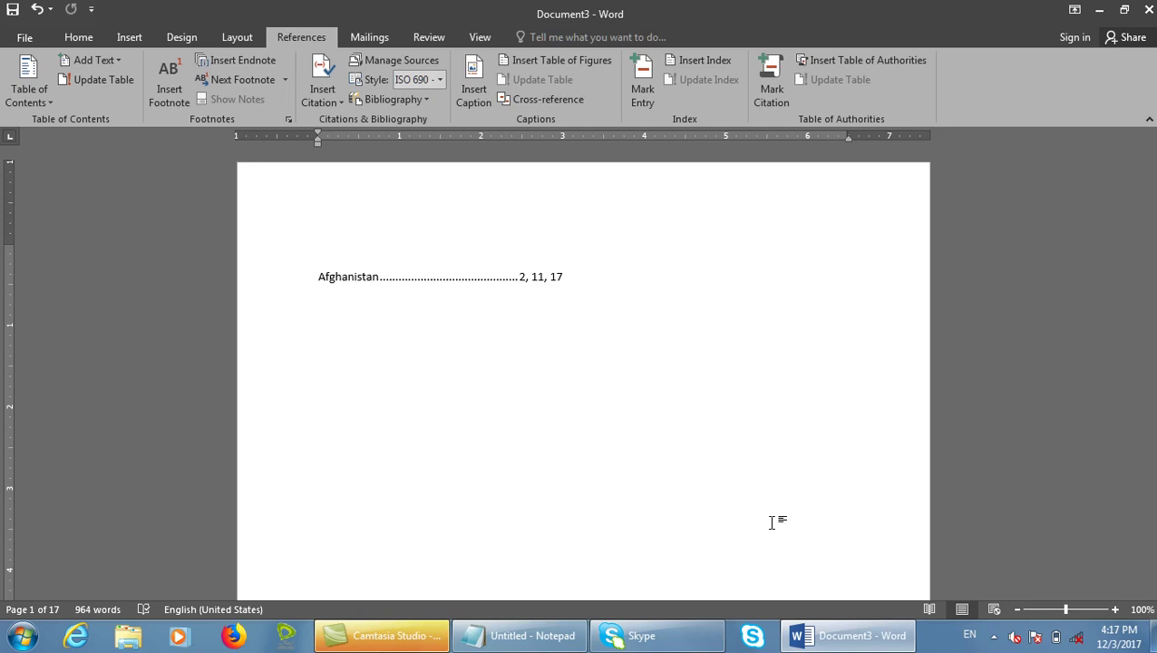
# Examine the options for marking an index entry and for inserting an index.
pyautogui.click(642, 81)
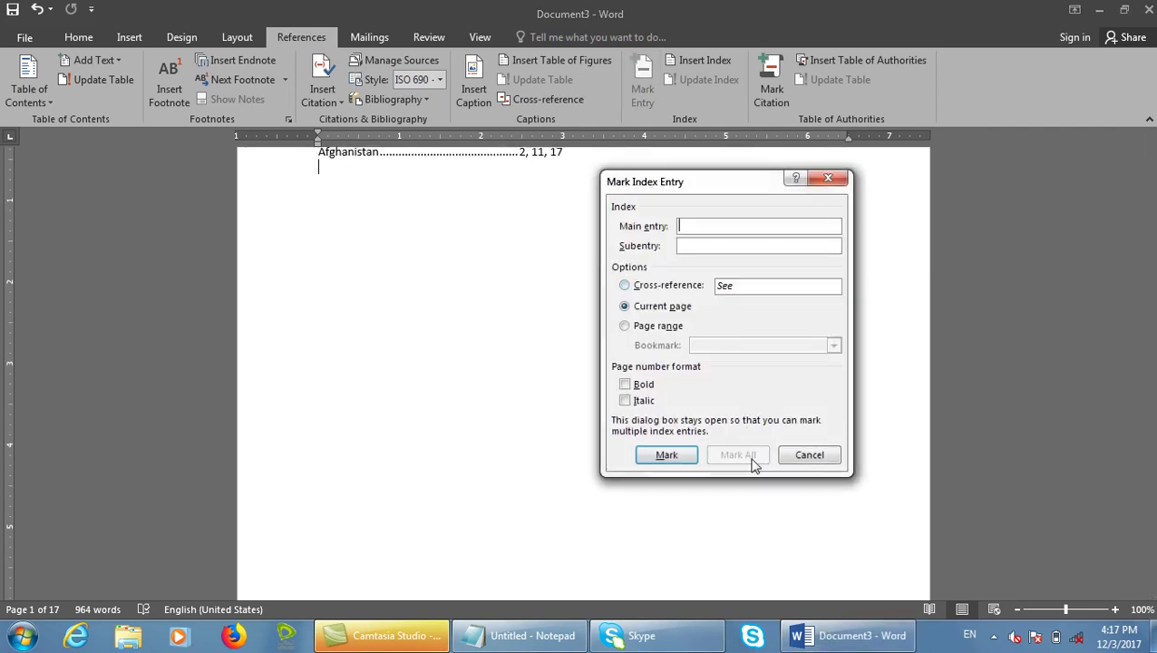
pyautogui.click(810, 455)
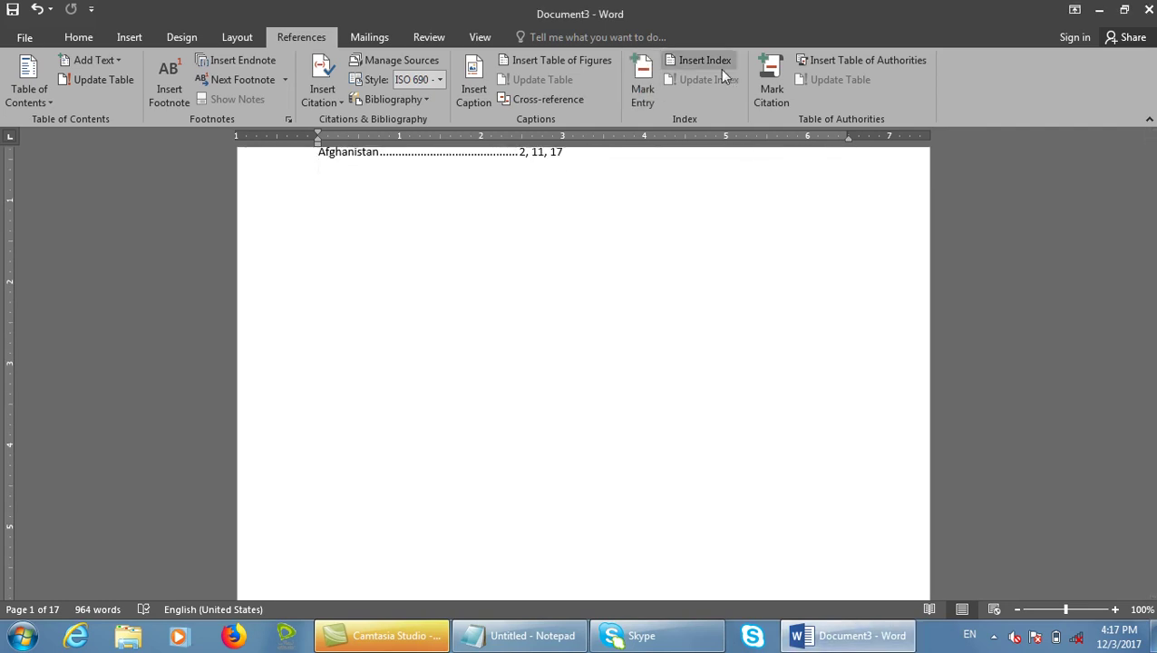
pyautogui.click(722, 70)
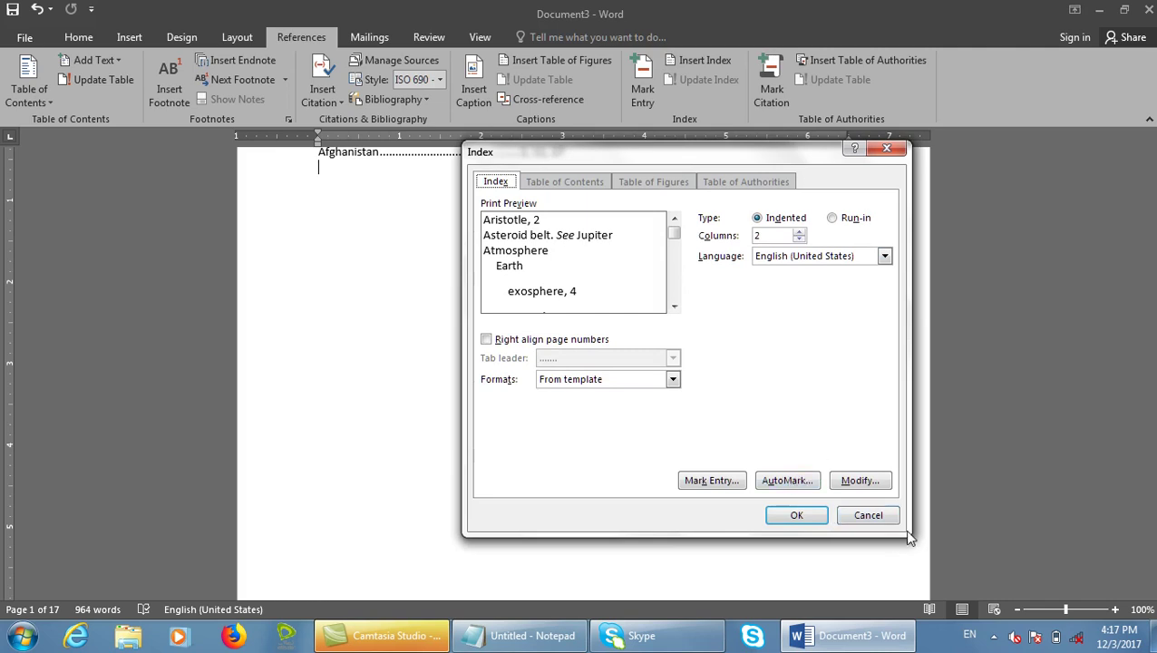
pyautogui.click(859, 515)
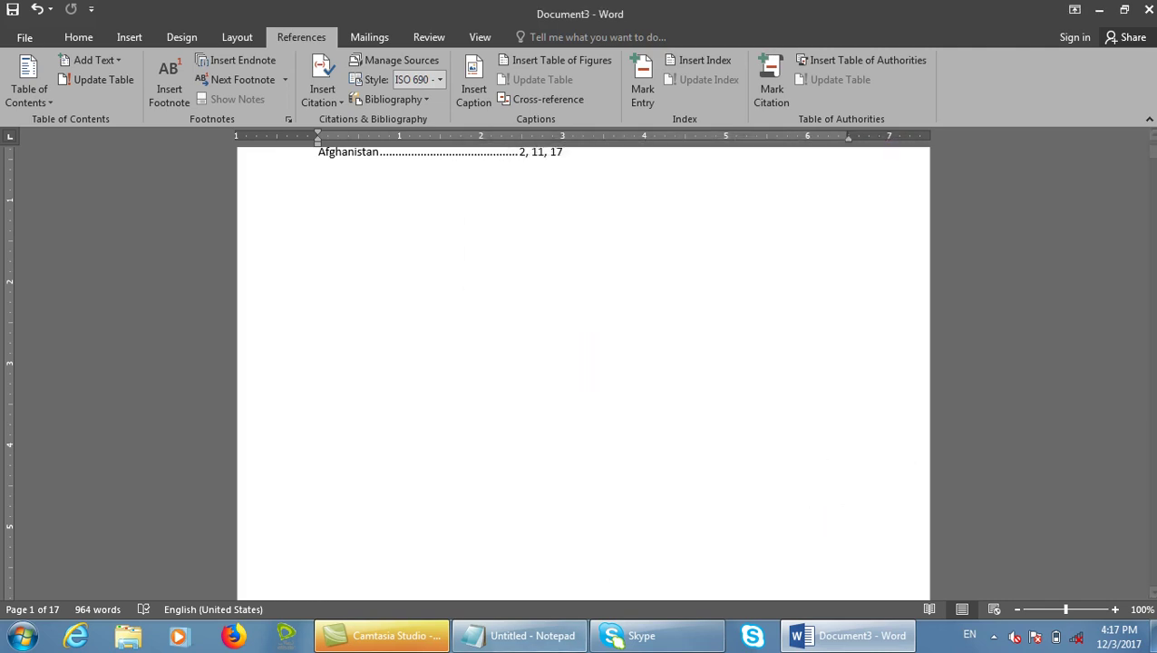
# Switch to Notepad, add the line Glossry below the existing notes, and delete the old Computer text.
pyautogui.click(503, 625)
pyautogui.press('Return')
pyautogui.write('Glossary')
pyautogui.press('BackSpace')
pyautogui.press('BackSpace')
pyautogui.press('BackSpace')
pyautogui.write('ry')
pyautogui.press('Return')
pyautogui.moveTo(219, 201); pyautogui.dragTo(2, 41)
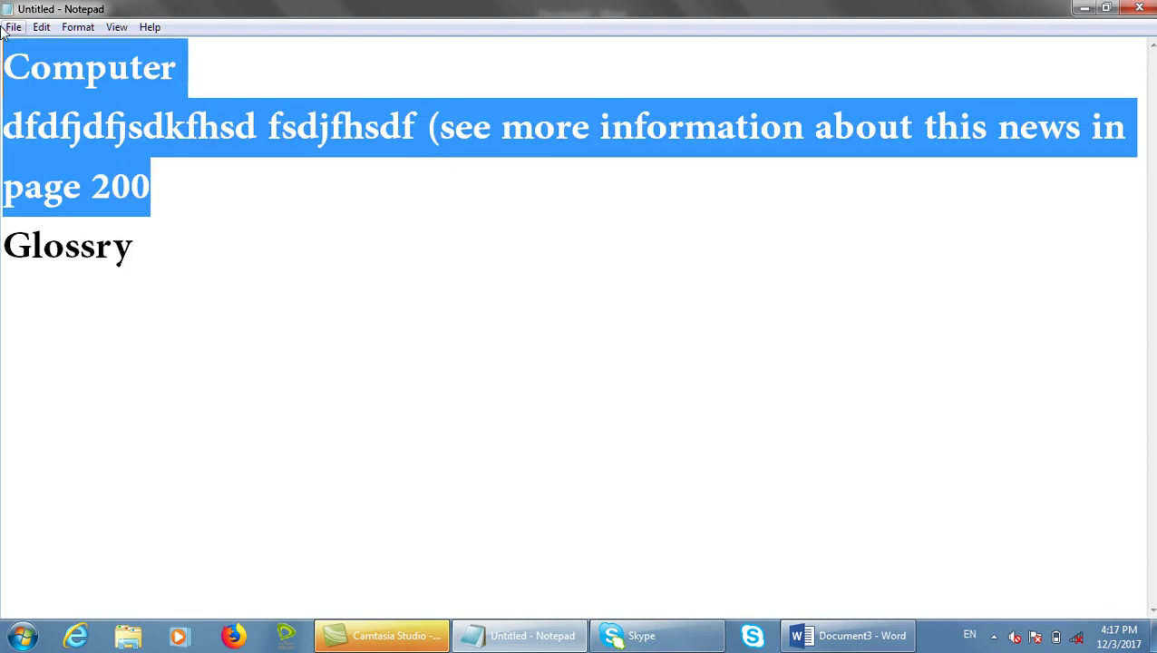
pyautogui.press('BackSpace')
# Add the line Dictionary below Glossry, with the letters A and B on lines beneath it.
pyautogui.click(316, 133)
pyautogui.press('Return')
pyautogui.write('Dictionary')
pyautogui.press('Return')
pyautogui.press('Tab')
pyautogui.write('A')
pyautogui.press('Return')
pyautogui.write('/')
pyautogui.press('BackSpace')
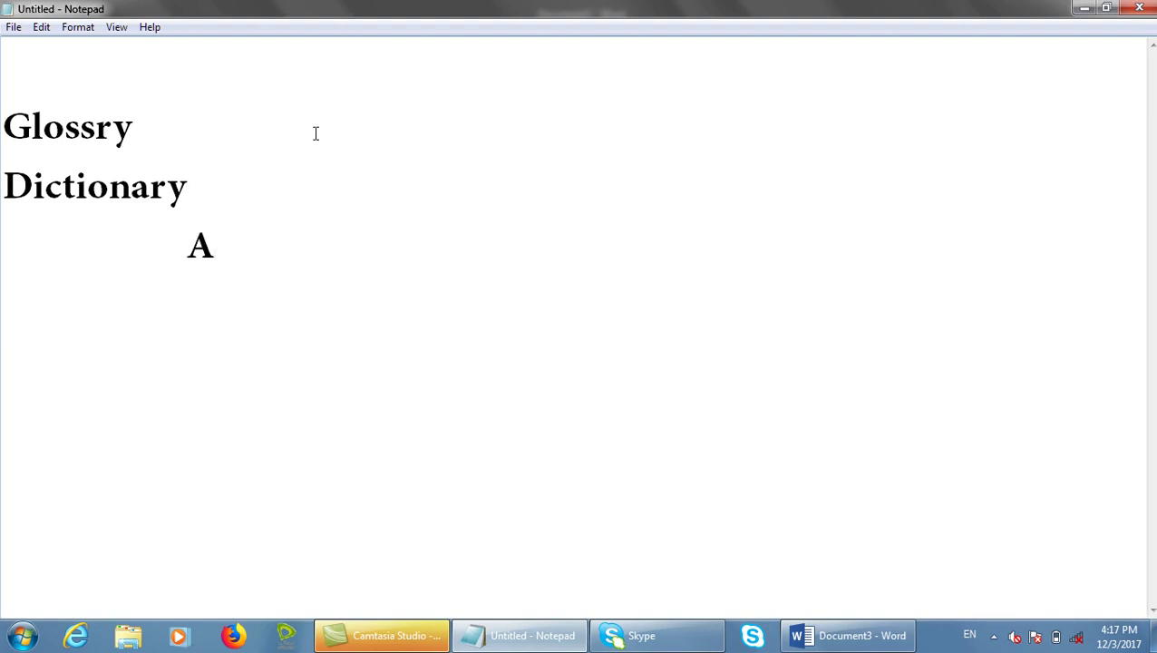
pyautogui.write('B')
pyautogui.click(271, 165)
# Switch back to Word, close Document3 without saving, and create a new blank document.
pyautogui.moveTo(381, 634)
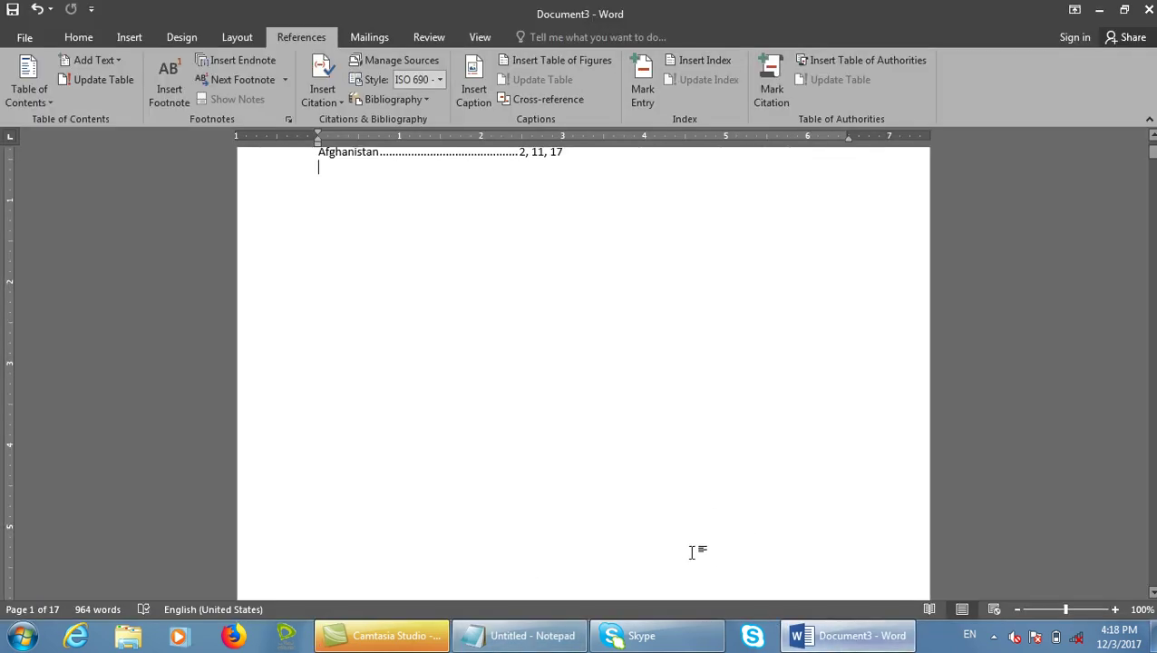
pyautogui.scroll(2, 689, 551)
pyautogui.hotkey('alt', 'F4')
pyautogui.press('n')
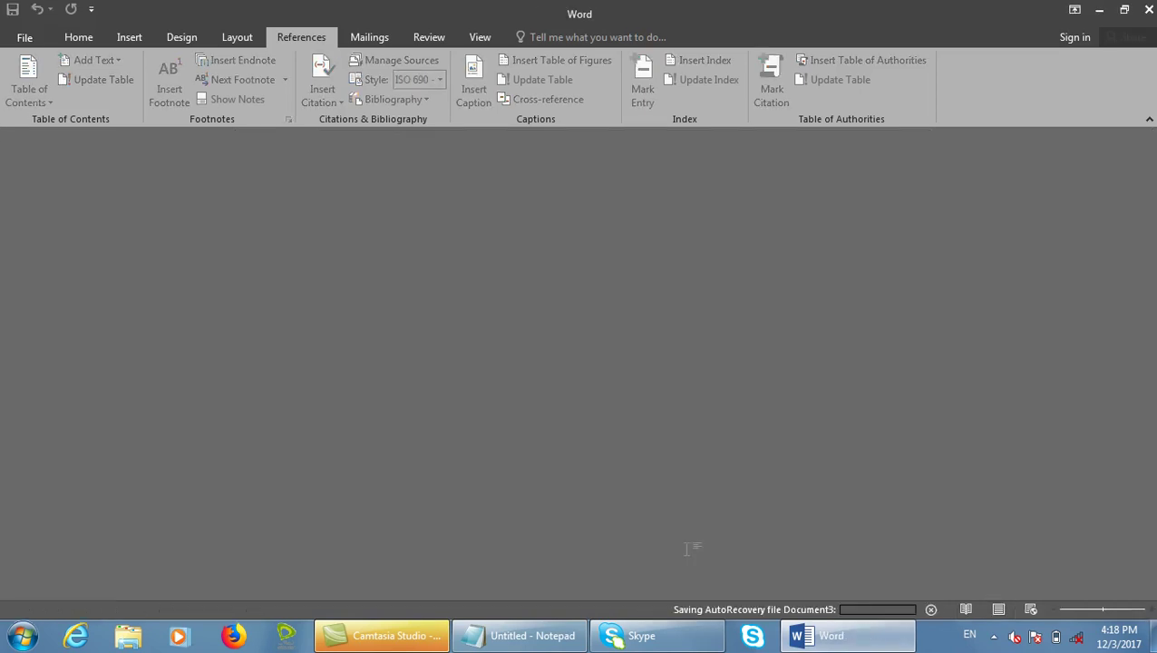
pyautogui.hotkey('ctrl', 'n')
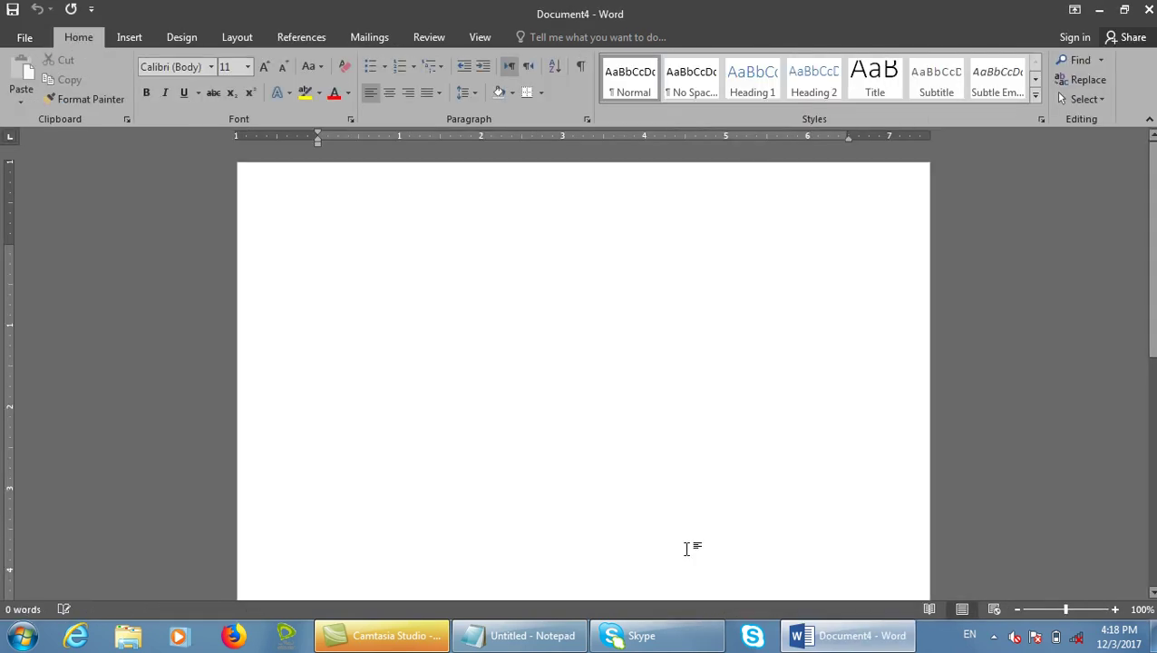
# Start a word list on the second page with Apple, Able, About, Apply, Application and Abacus on separate lines.
pyautogui.scroll(-10, 688, 549)
pyautogui.click(323, 570)
pyautogui.write('Apple')
pyautogui.press('Return')
pyautogui.write('able')
pyautogui.press('Return')
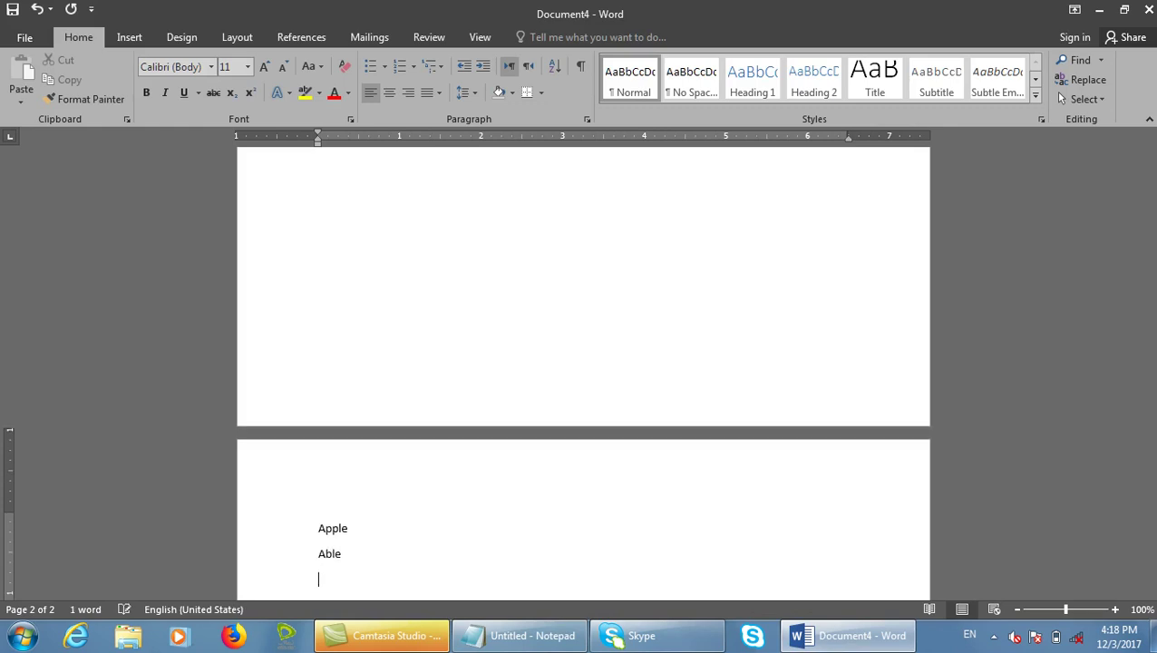
pyautogui.write('about')
pyautogui.press('Return')
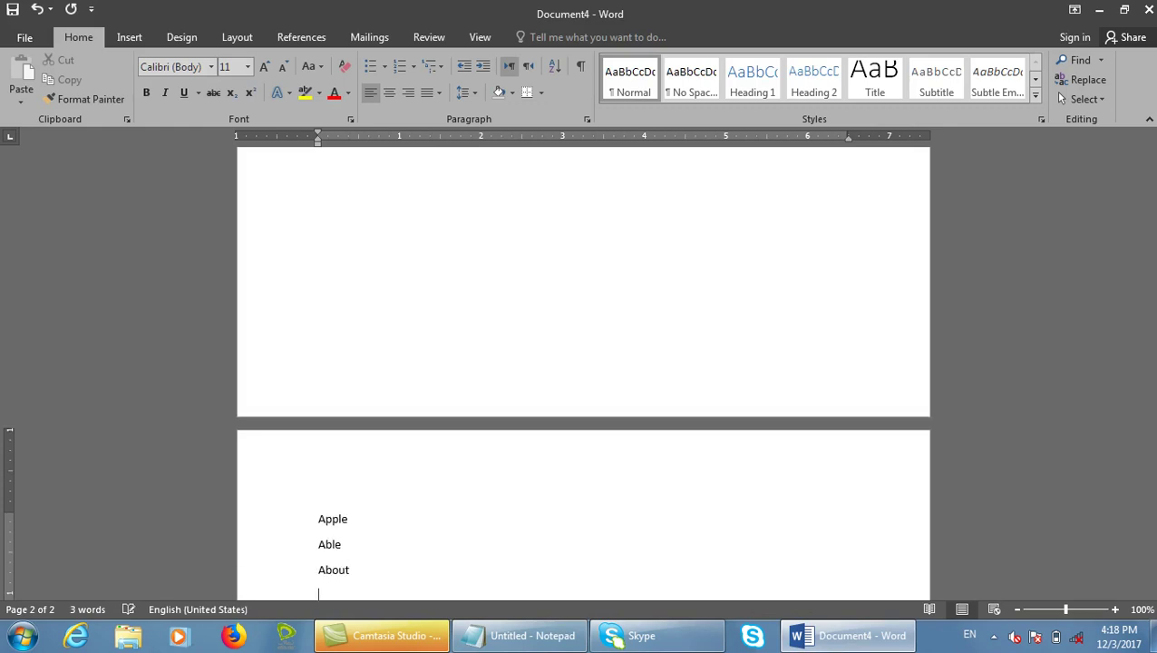
pyautogui.write('ab')
pyautogui.press('BackSpace')
pyautogui.write('pply')
pyautogui.press('Return')
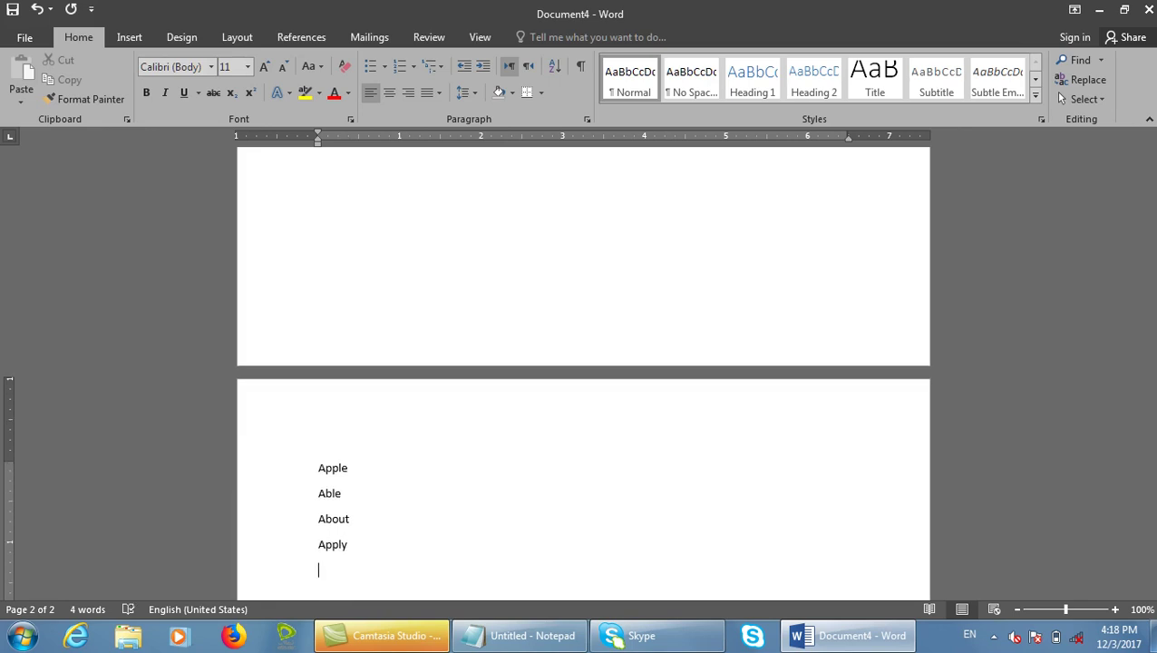
pyautogui.write('application ')
pyautogui.write('abacus')
pyautogui.press('Return')
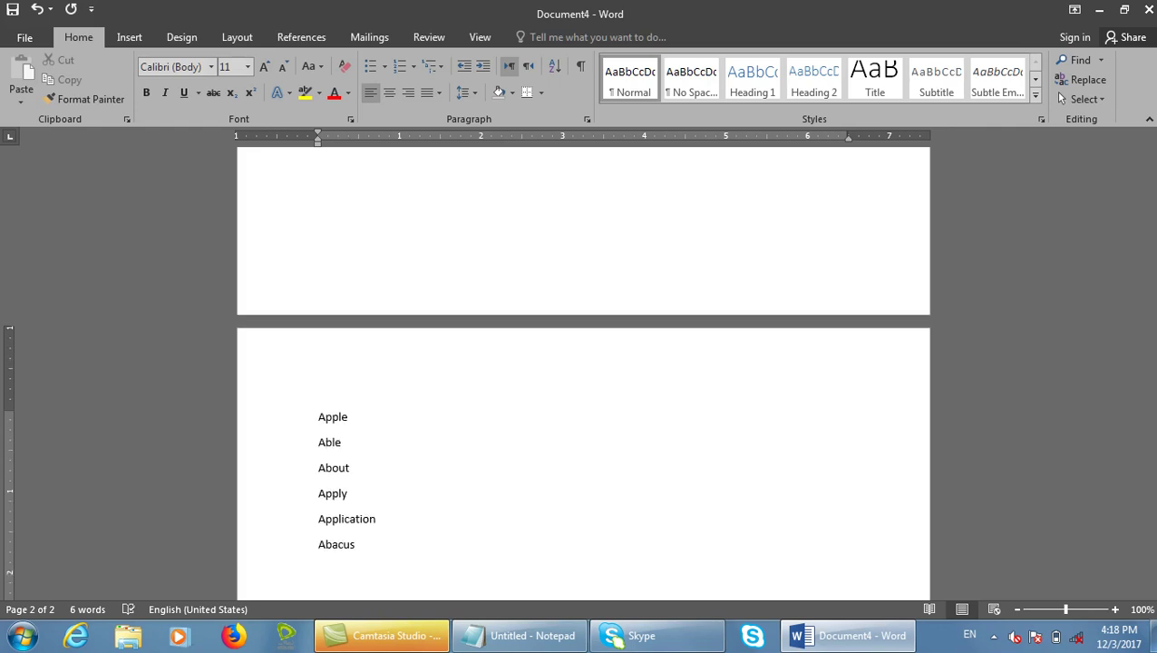
# Continue the word list with Book, Ball, Bat, Brother and Balloon on separate lines.
pyautogui.write('book')
pyautogui.press('Return')
pyautogui.write('ball')
pyautogui.press('Return')
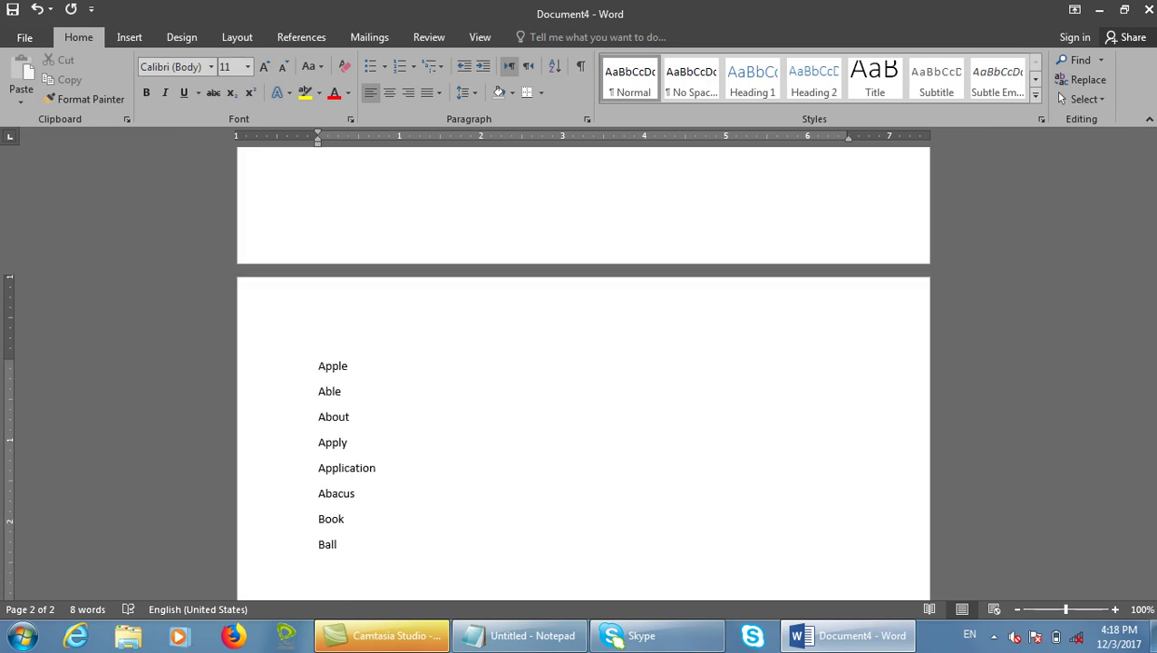
pyautogui.write('bat')
pyautogui.press('Return')
pyautogui.write('brother')
pyautogui.press('Return')
pyautogui.write('balloon')
pyautogui.press('Return')
# Add Cat, Coat and Chair to the word list on separate lines.
pyautogui.write('cat')
pyautogui.press('Return')
pyautogui.write('coat')
pyautogui.press('Return')
pyautogui.write('chair')
pyautogui.press('Return')
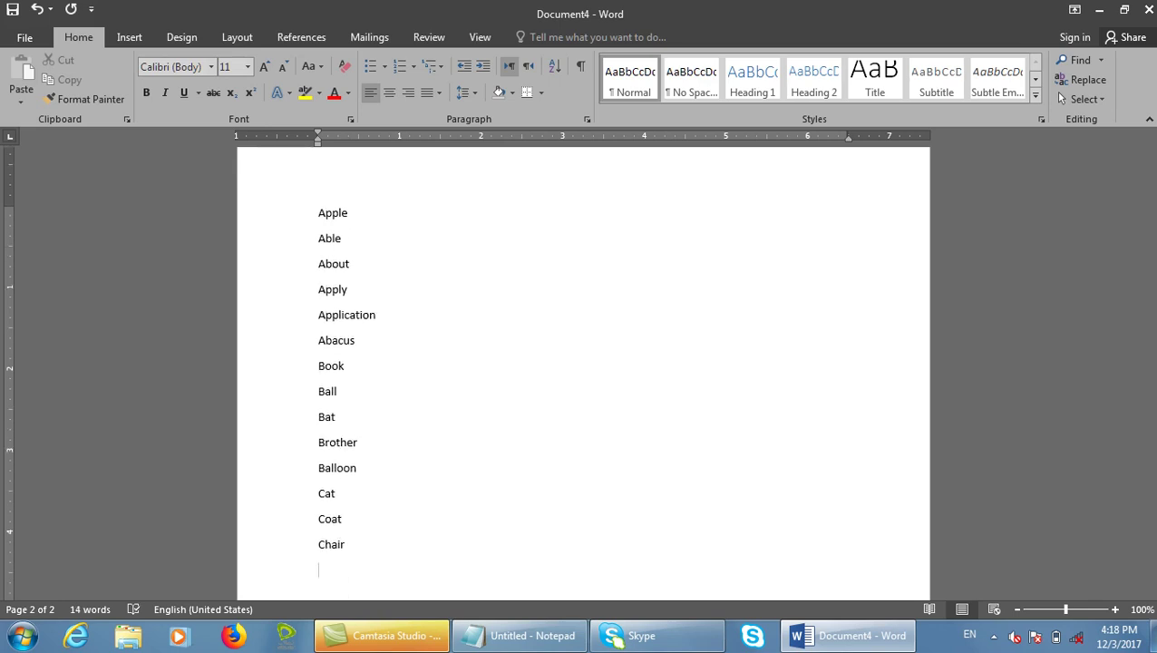
# Finish the word list with Dog, Dad and Disk on separate lines.
pyautogui.write('dod')
pyautogui.press('Return')
pyautogui.write('d')
pyautogui.press('BackSpace')
pyautogui.press('BackSpace')
pyautogui.press('BackSpace')
pyautogui.write('g')
pyautogui.press('Return')
pyautogui.write('cada')
pyautogui.press('Return')
pyautogui.write('di')
pyautogui.write('isk')
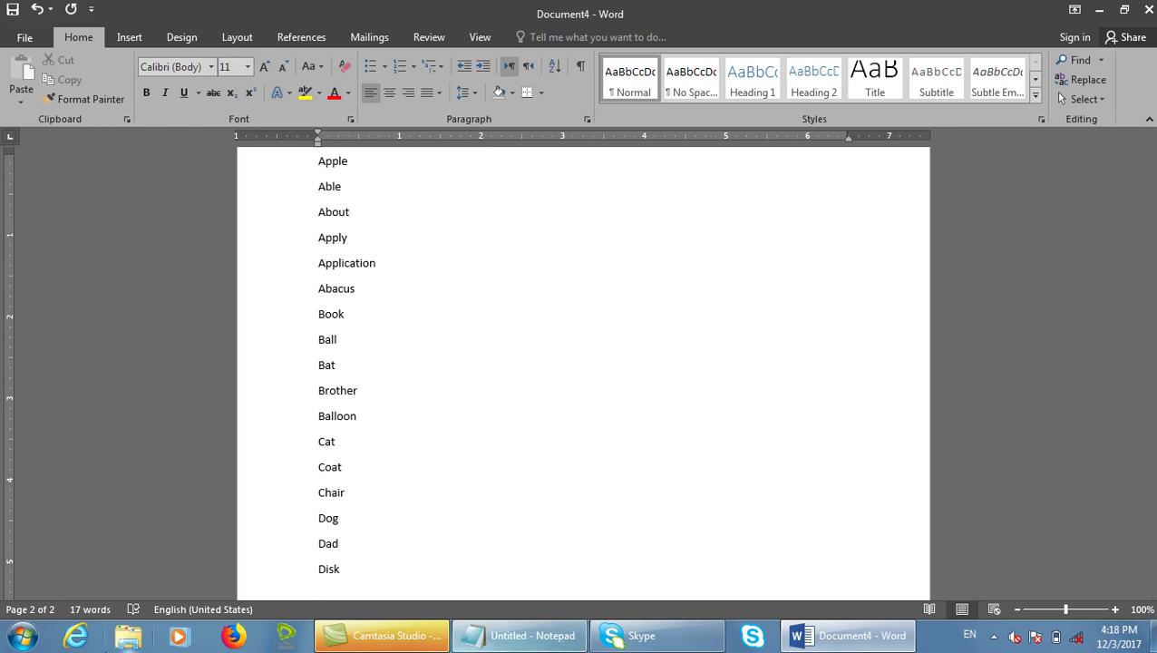
# Switch to the Notepad notes to review the letter heading A, and return to the word list in Word.
pyautogui.click(471, 636)
pyautogui.moveTo(205, 262); pyautogui.dragTo(160, 255)
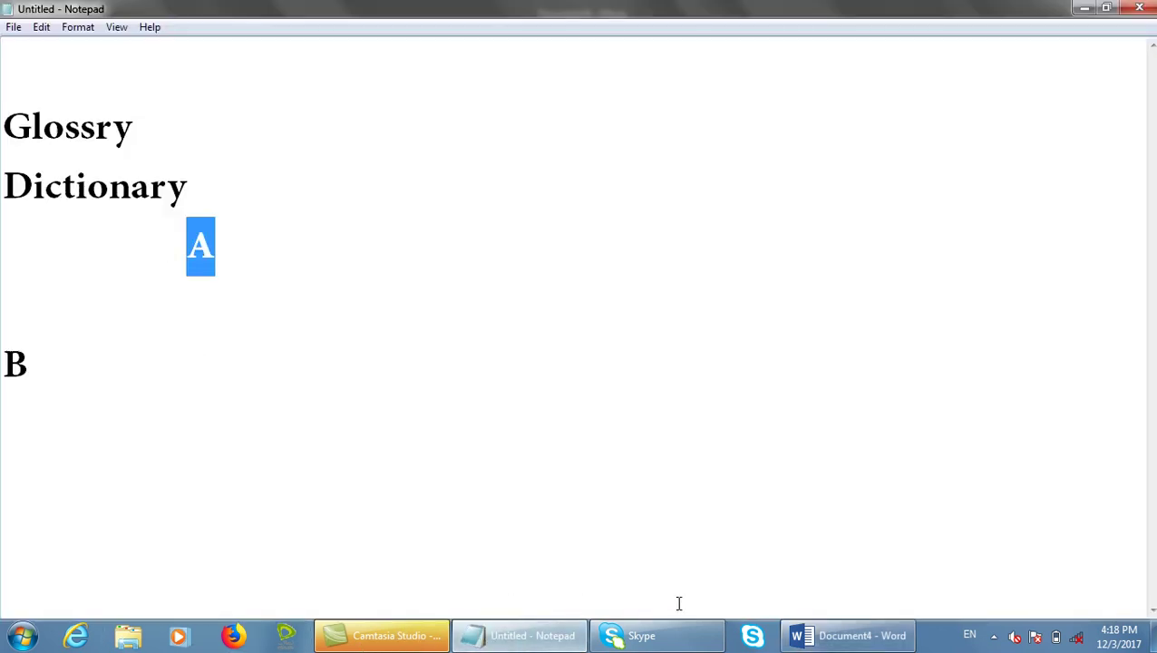
pyautogui.click(852, 635)
pyautogui.scroll(3, 544, 308)
pyautogui.scroll(5, 508, 300)
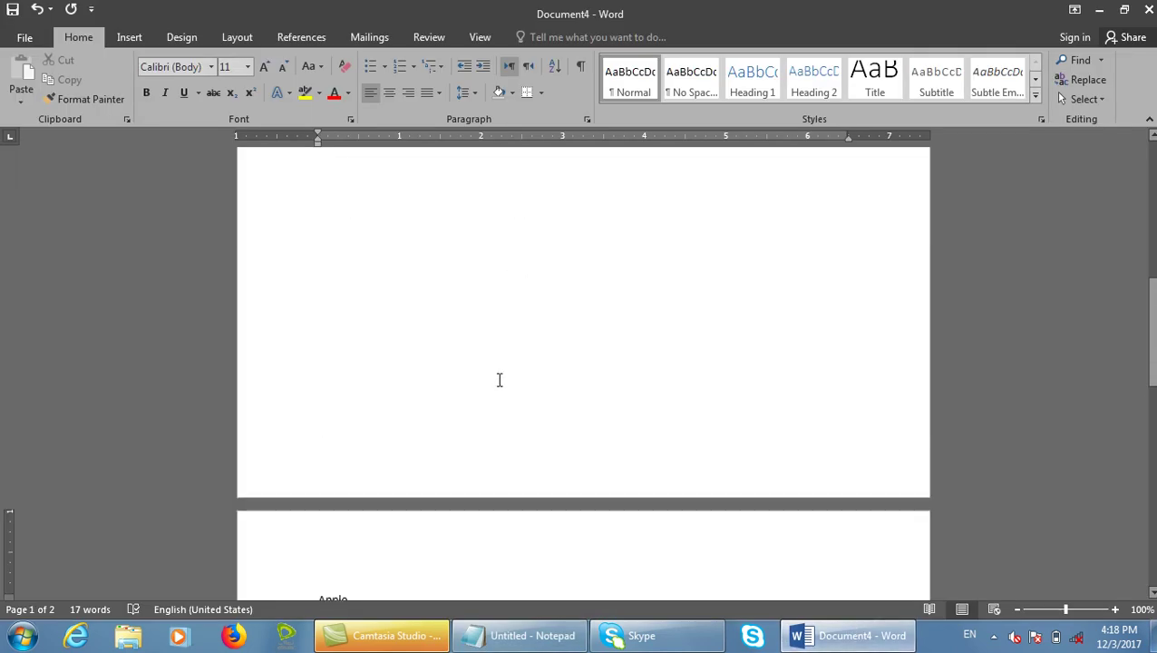
pyautogui.scroll(-8, 445, 300)
# Mark Apple as a current-page index entry and undo its duplicate mark.
pyautogui.tripleClick(372, 159)
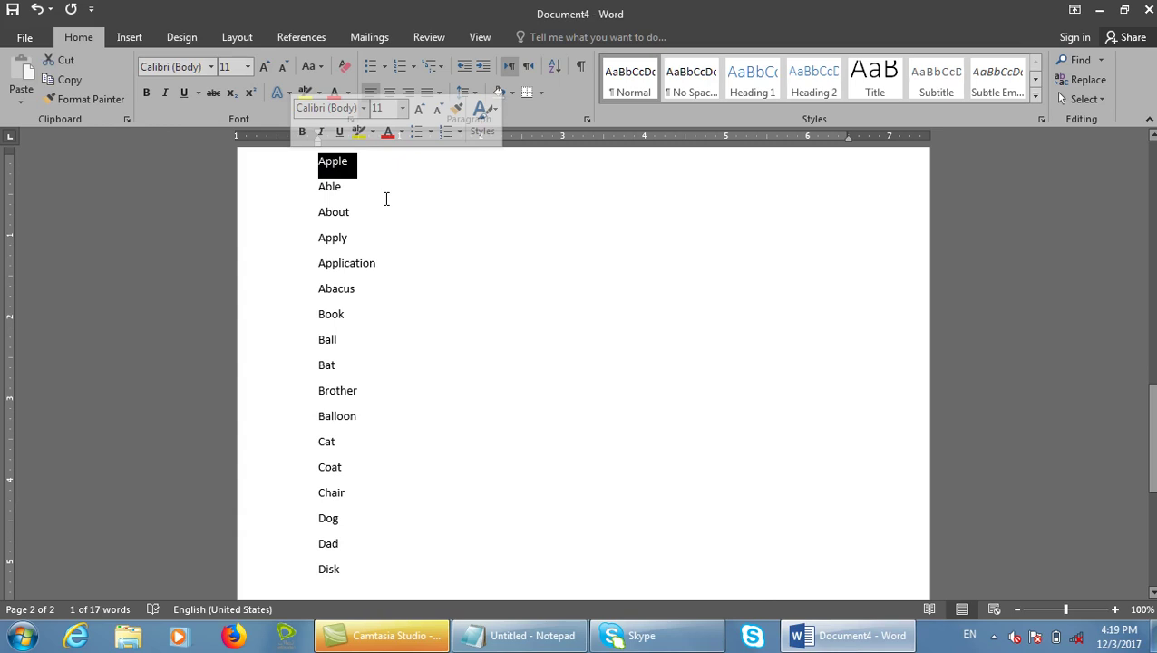
pyautogui.click(313, 39)
pyautogui.click(642, 88)
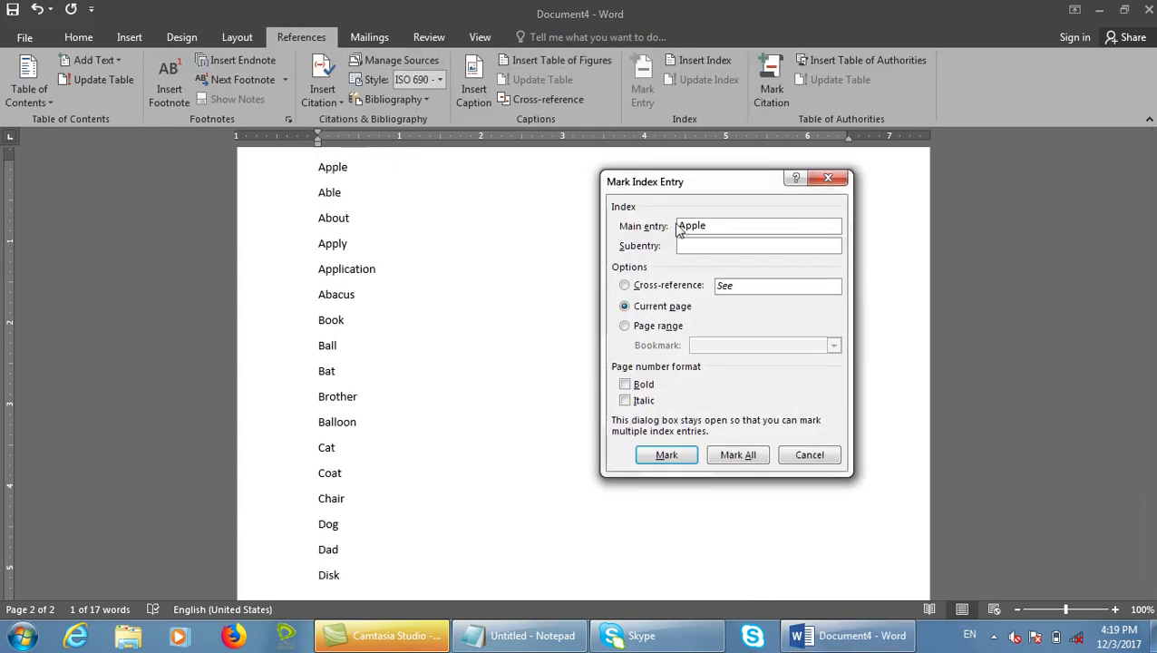
pyautogui.click(667, 454)
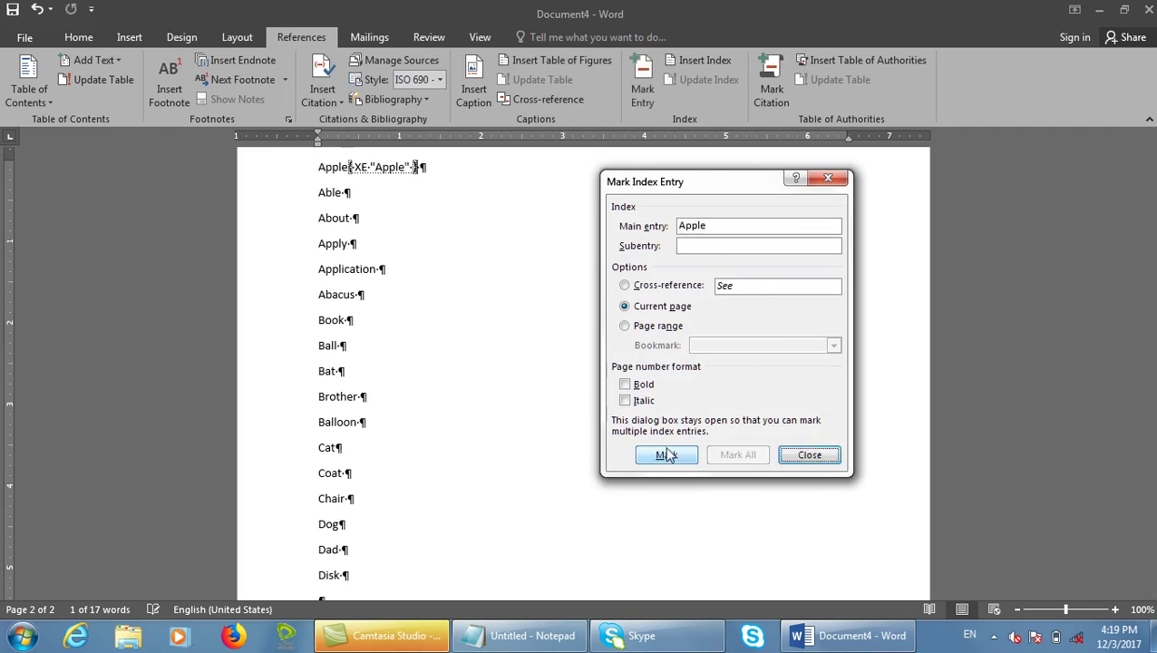
pyautogui.click(667, 455)
pyautogui.click(461, 252)
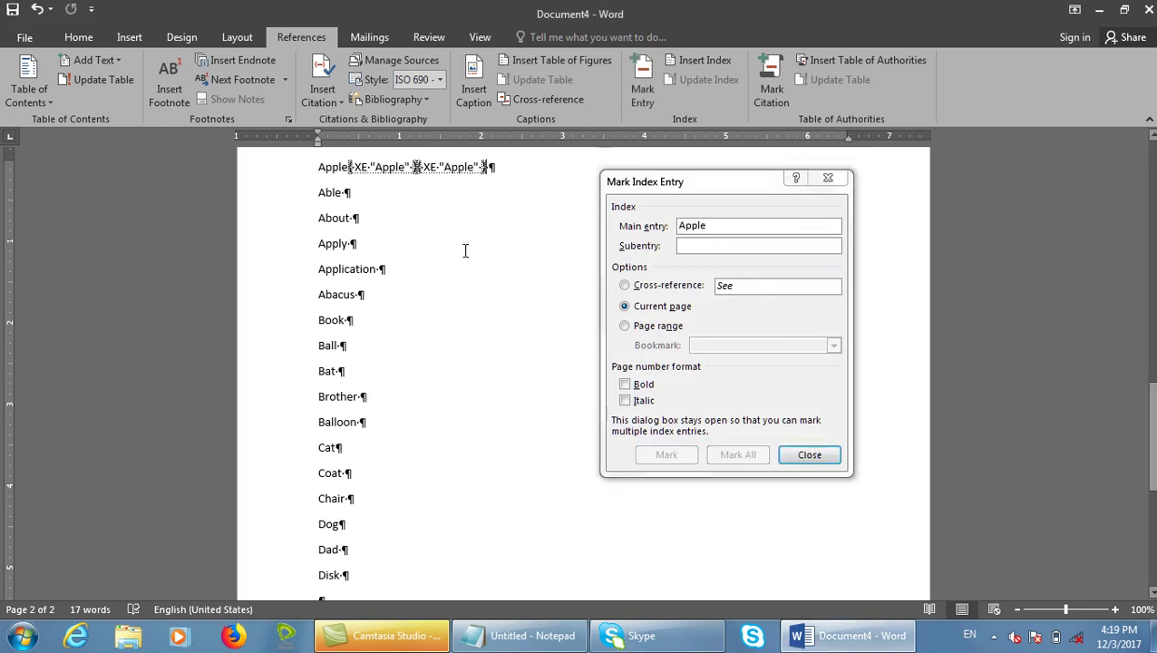
pyautogui.hotkey('ctrl', 'z')
# Mark Able as a current-page index entry and close the index entry dialog.
pyautogui.moveTo(319, 194); pyautogui.dragTo(347, 202)
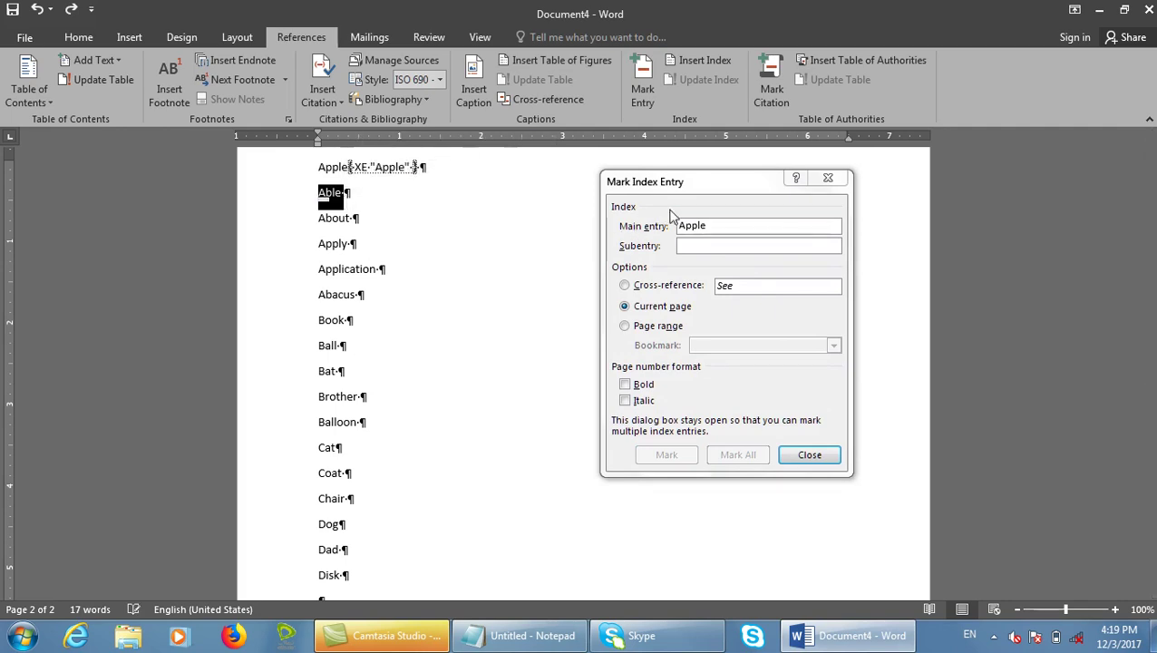
pyautogui.click(694, 223)
pyautogui.click(682, 456)
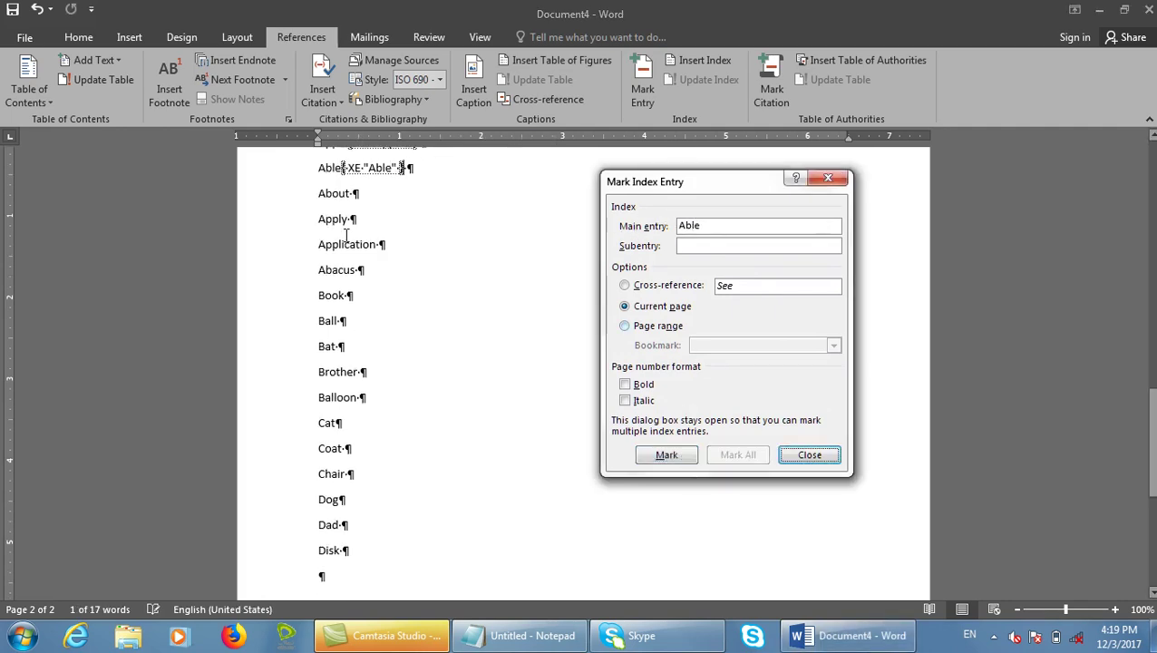
pyautogui.click(314, 192)
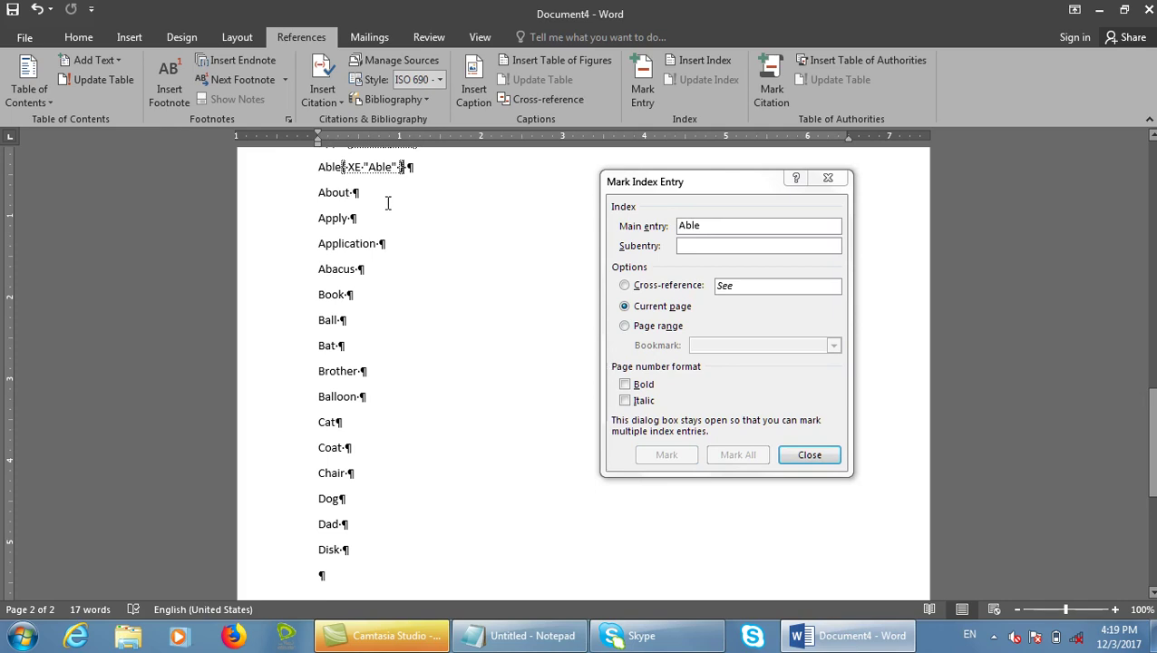
pyautogui.click(809, 456)
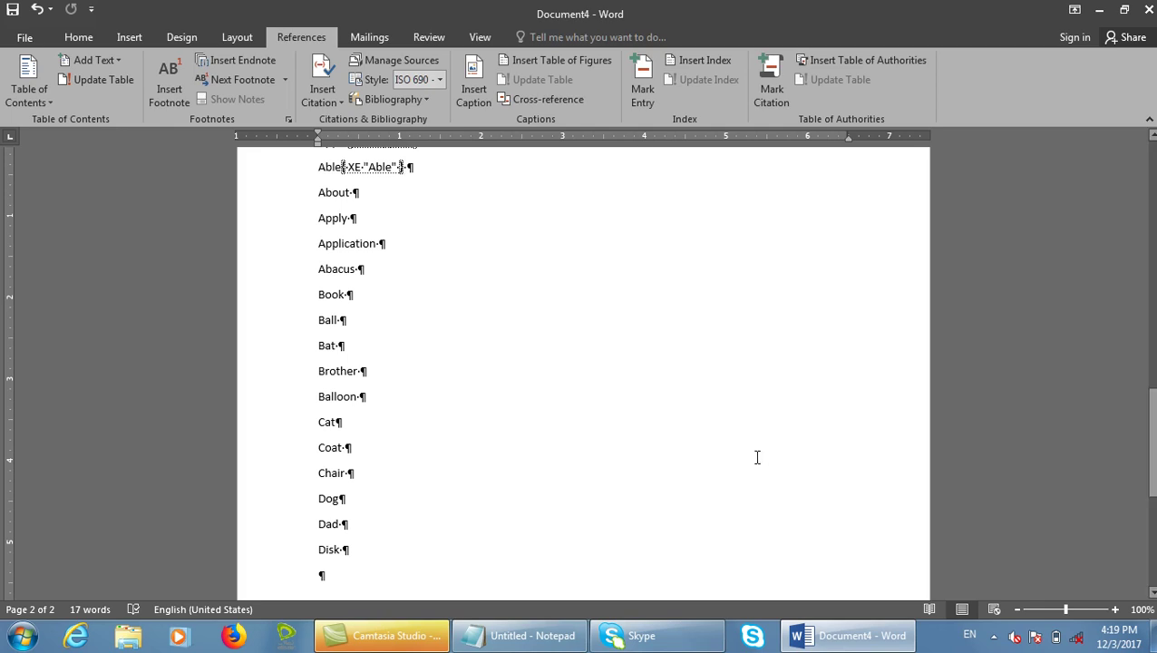
# Undo the index entries marked for Apple and Able, and hide the formatting marks.
pyautogui.hotkey('ctrl', 'z')
pyautogui.hotkey('ctrl', 'z')
pyautogui.hotkey('ctrl', 'z')
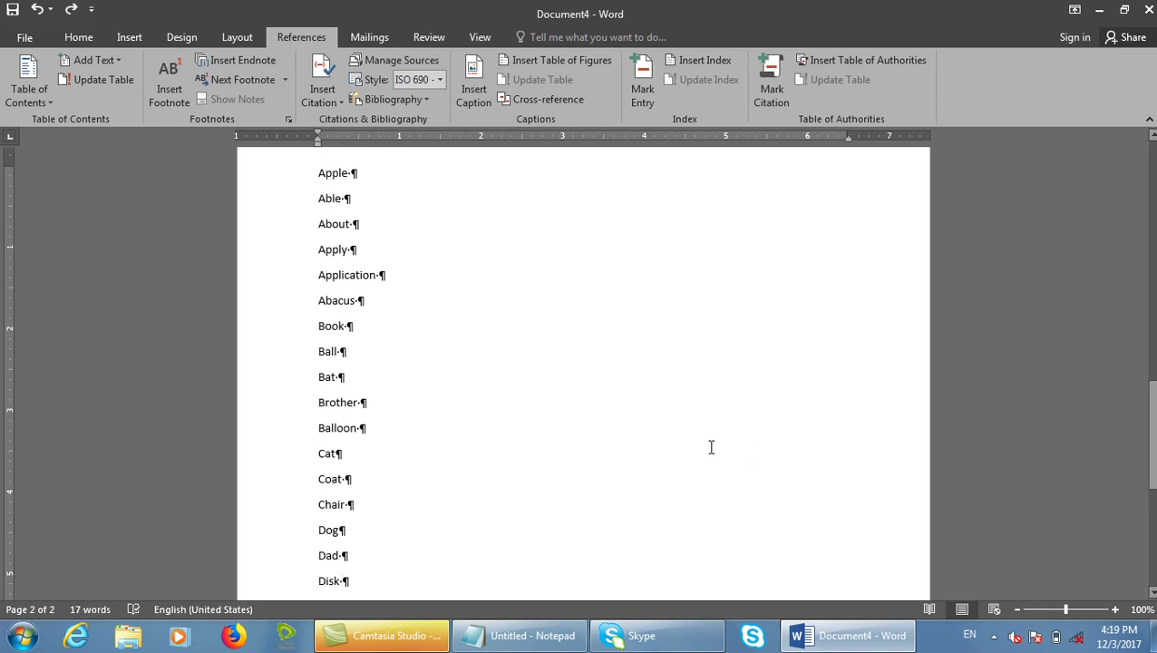
pyautogui.hotkey('ctrl', 'z')
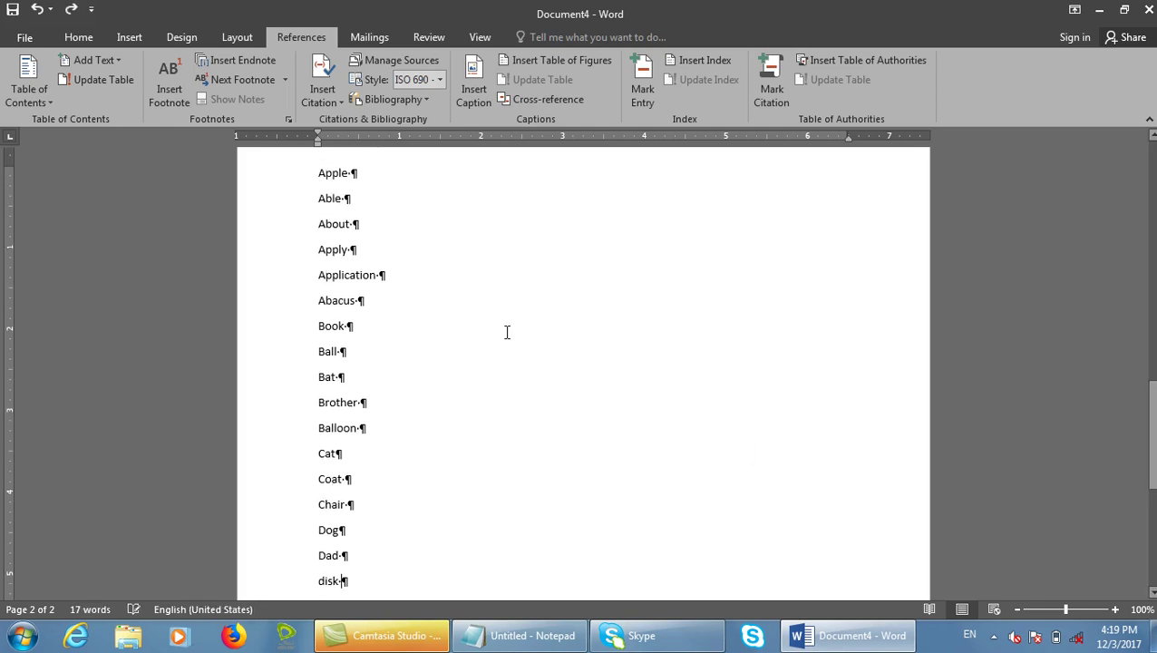
pyautogui.click(79, 37)
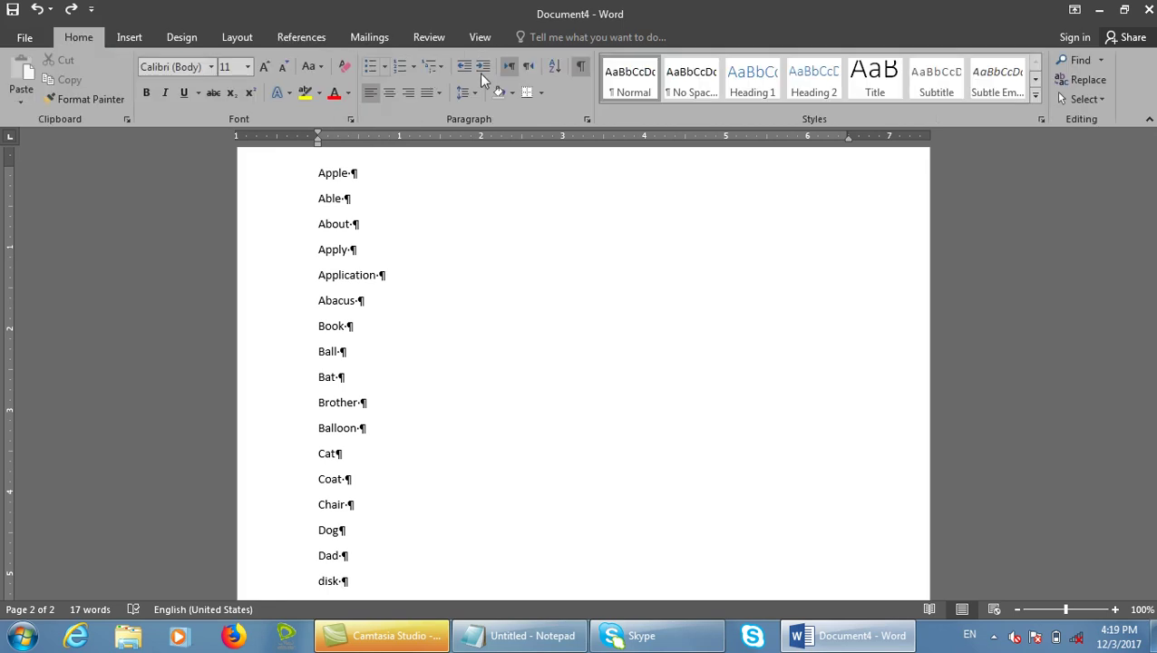
pyautogui.click(582, 66)
pyautogui.click(503, 181)
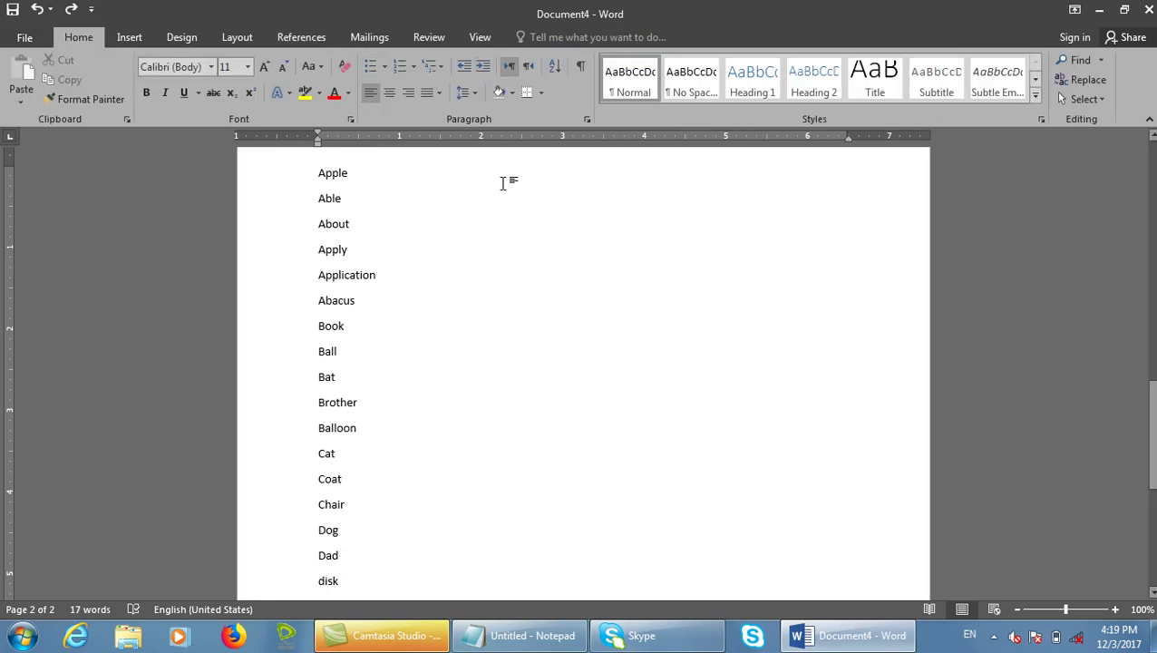
# Save the document to the Desktop as a Word Document named list.
pyautogui.hotkey('ctrl', 's')
pyautogui.click(186, 262)
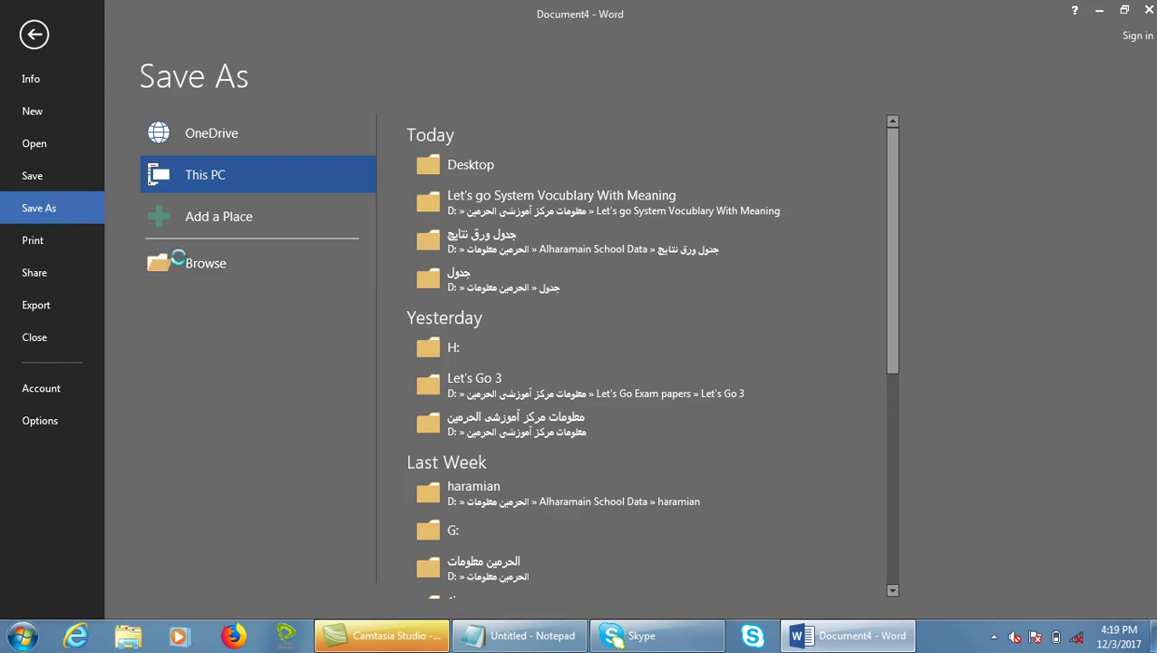
pyautogui.click(322, 154)
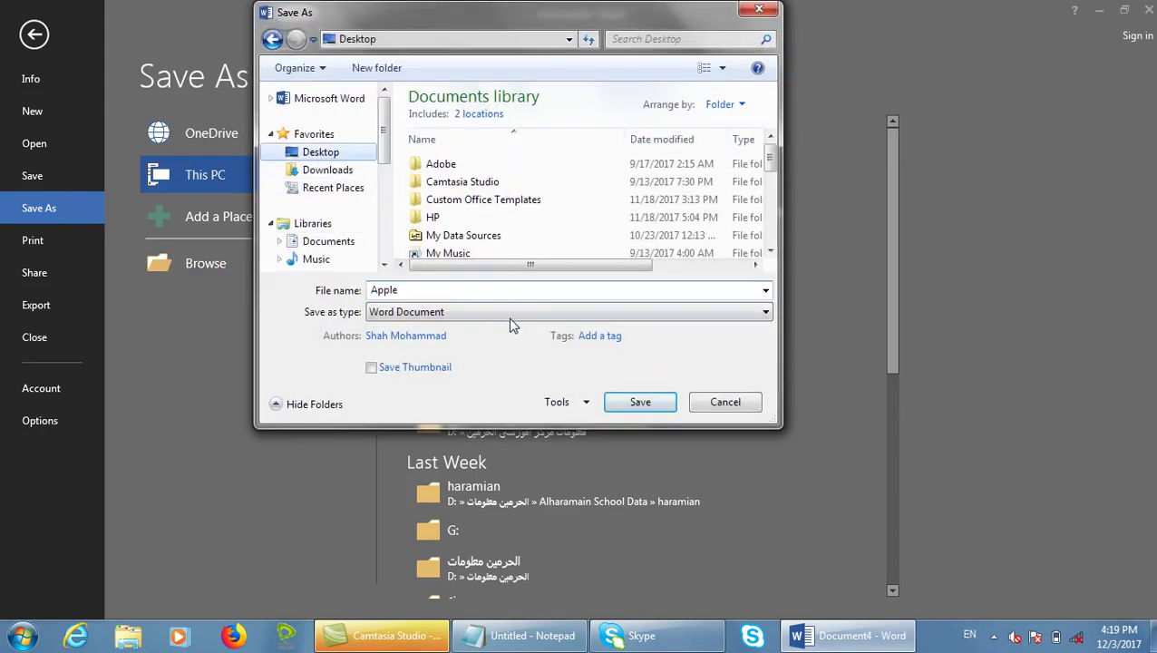
pyautogui.doubleClick(507, 290)
pyautogui.write('contents')
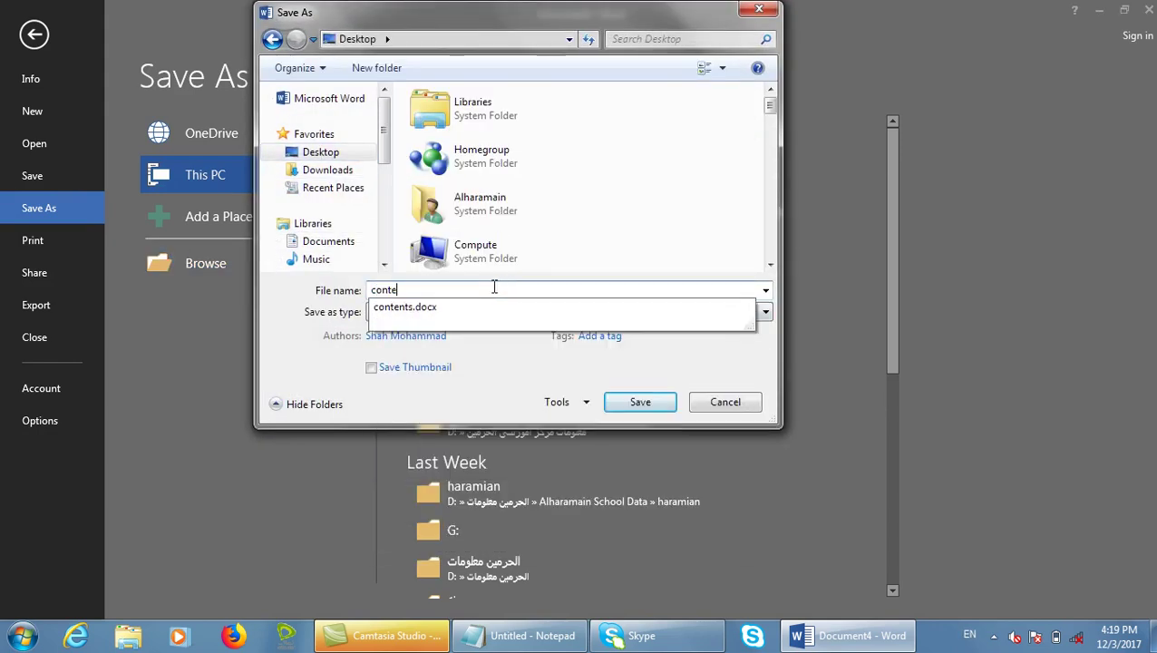
pyautogui.press('Return')
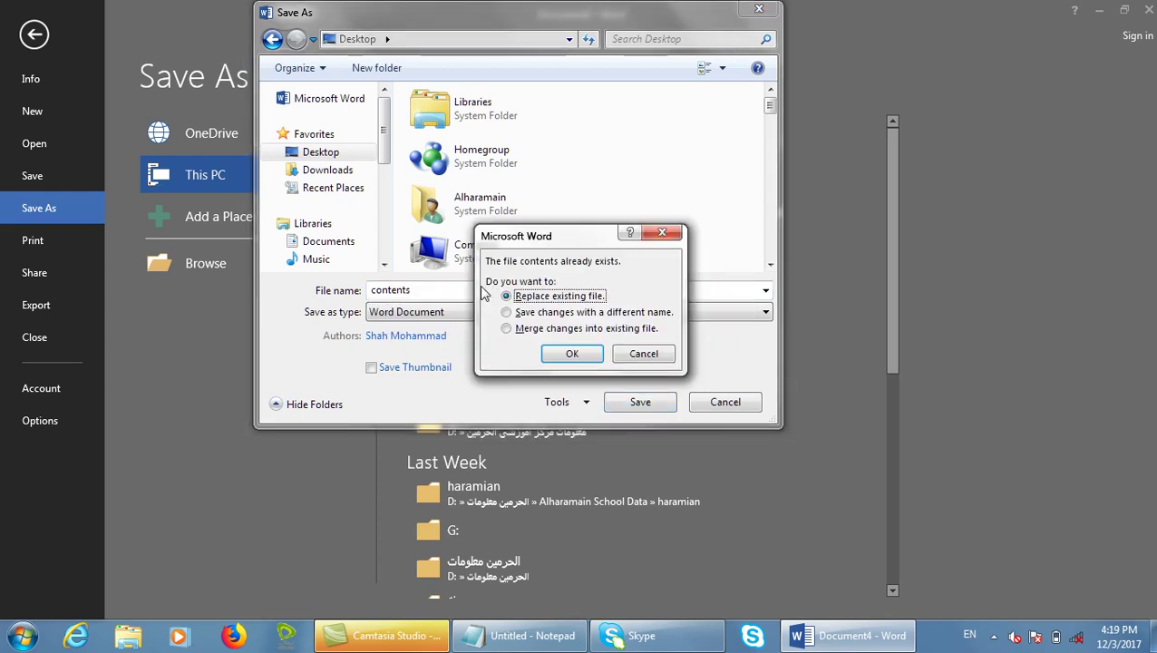
pyautogui.press('Escape')
pyautogui.write('list')
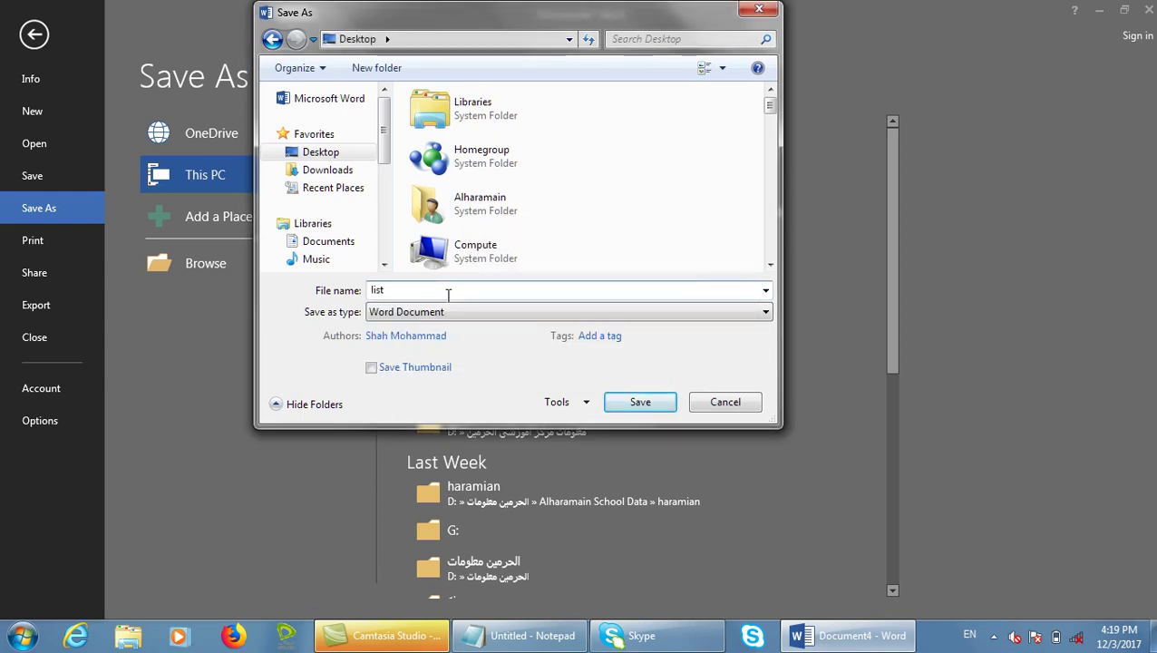
pyautogui.click(638, 401)
# Copy the entire word list into a new blank document and insert a page break before Apple.
pyautogui.hotkey('ctrl', 'a')
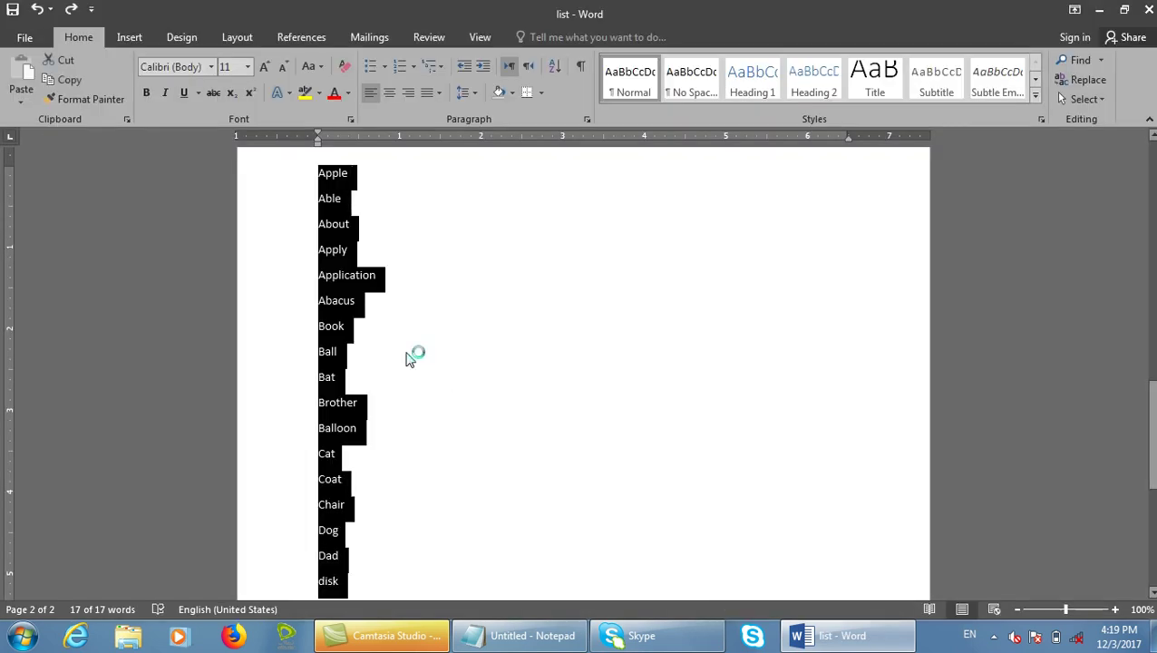
pyautogui.hotkey('ctrl', 'c')
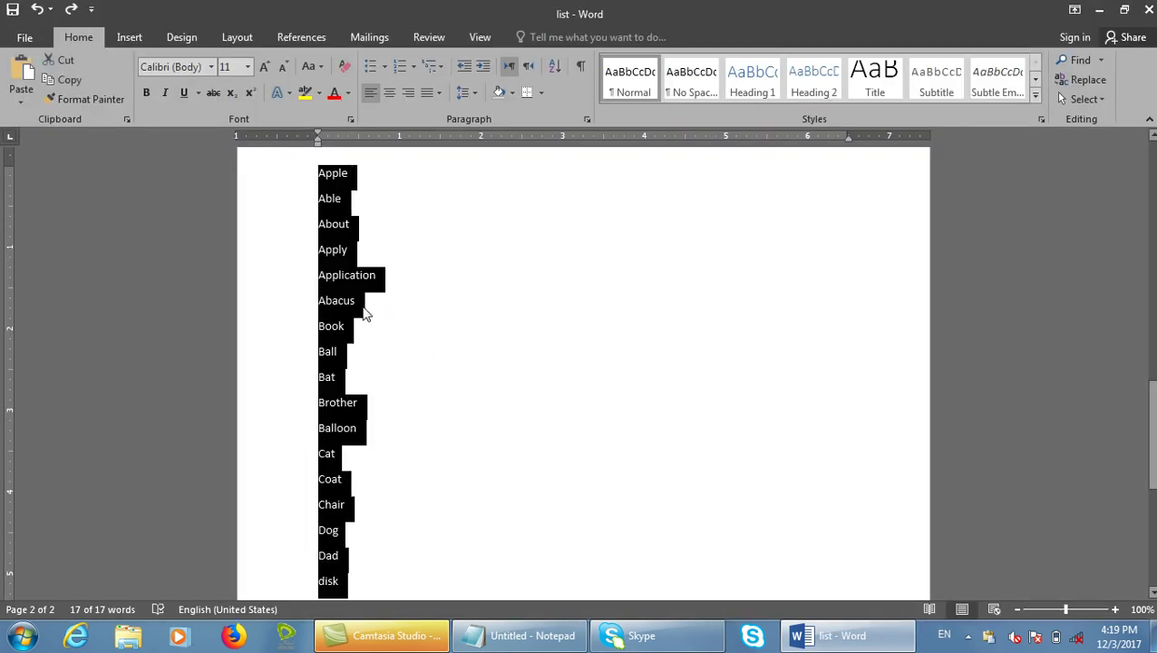
pyautogui.hotkey('ctrl', 'w')
pyautogui.hotkey('ctrl', 'n')
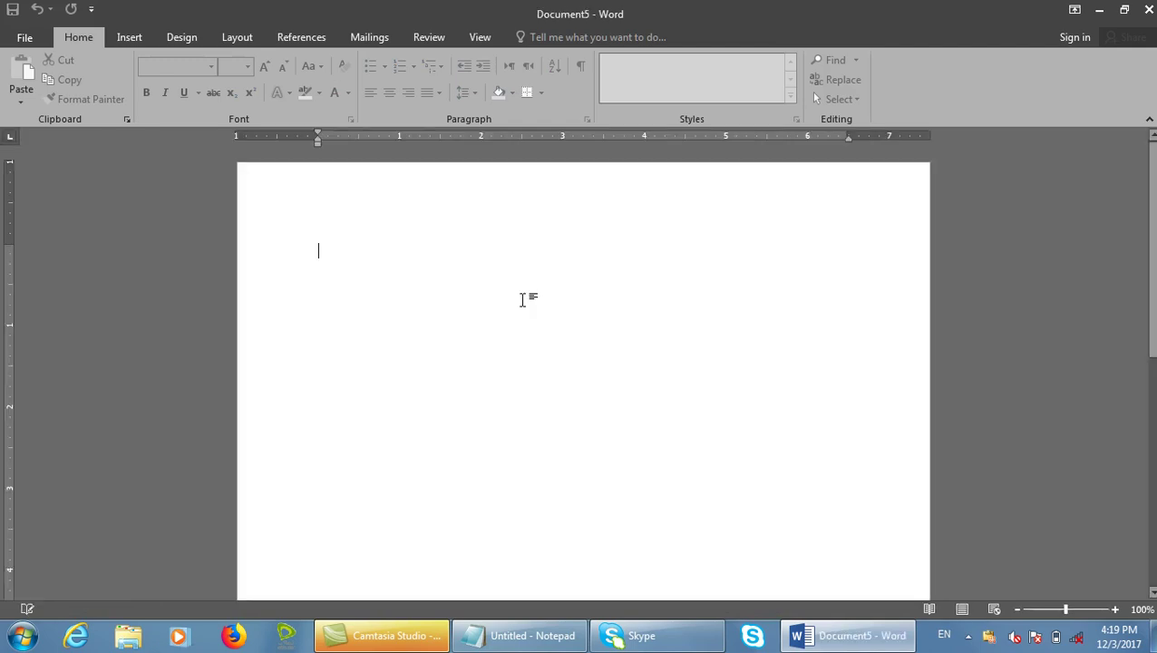
pyautogui.hotkey('ctrl', 'v')
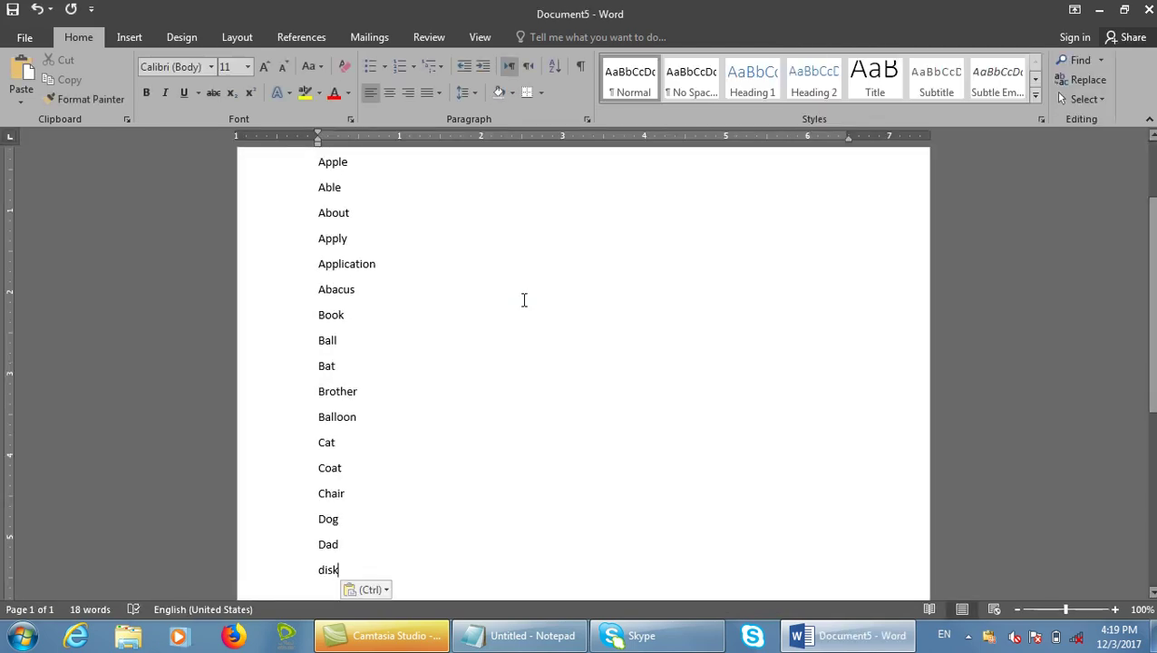
pyautogui.scroll(2, 504, 300)
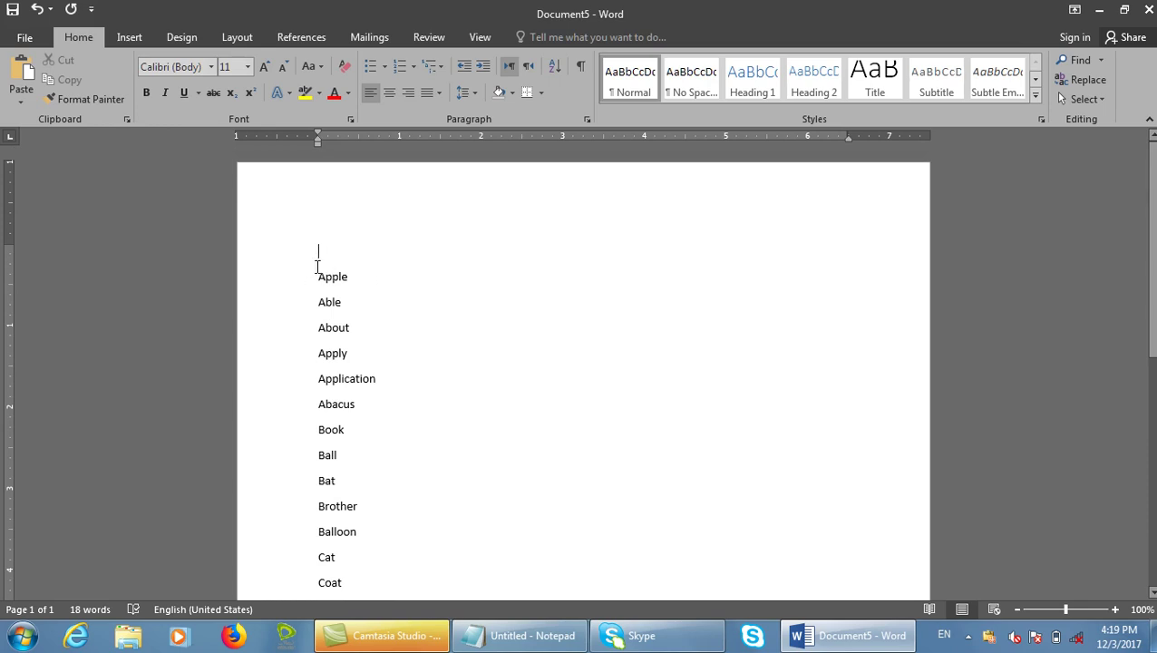
pyautogui.hotkey('ctrl', 'Return')
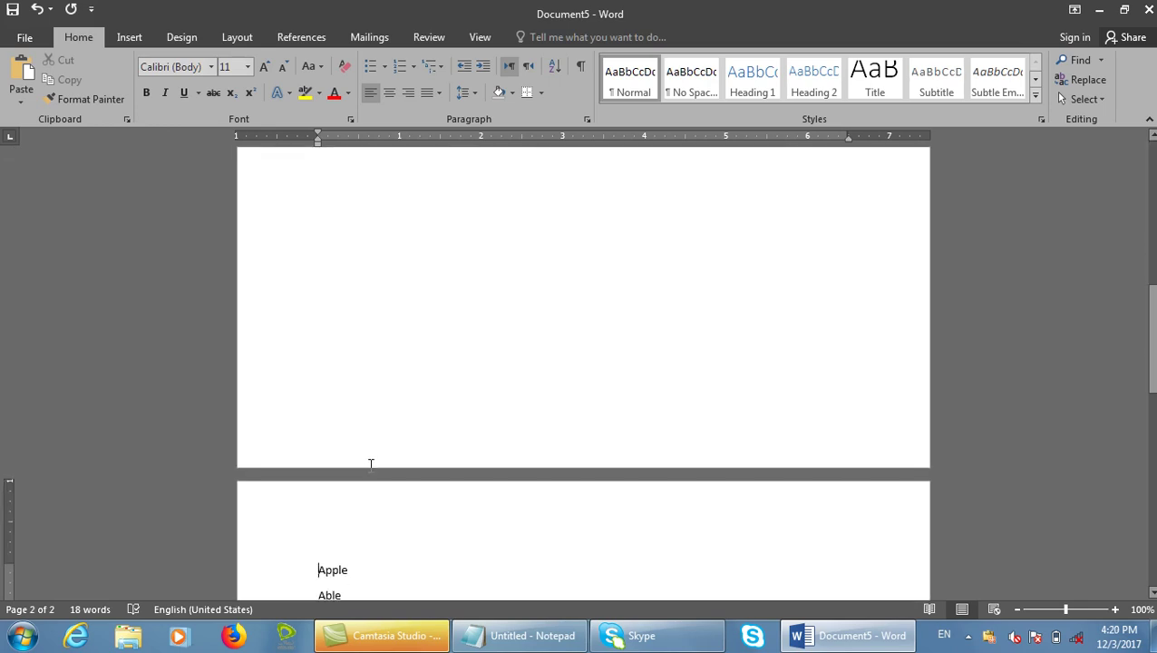
pyautogui.click(316, 39)
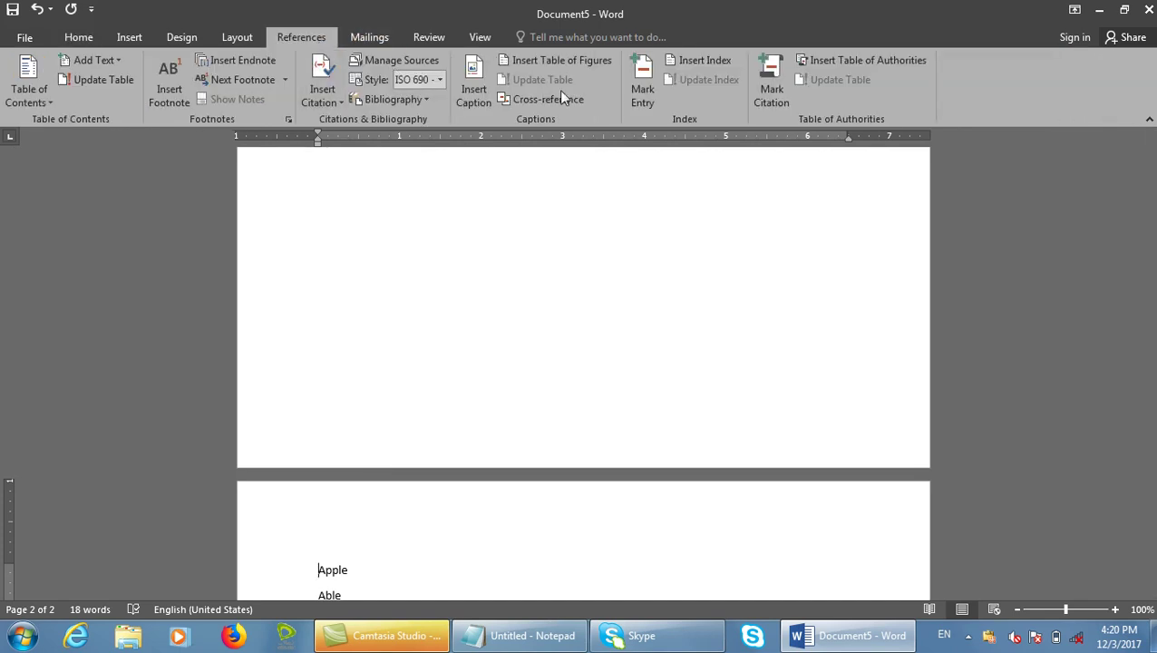
pyautogui.click(704, 66)
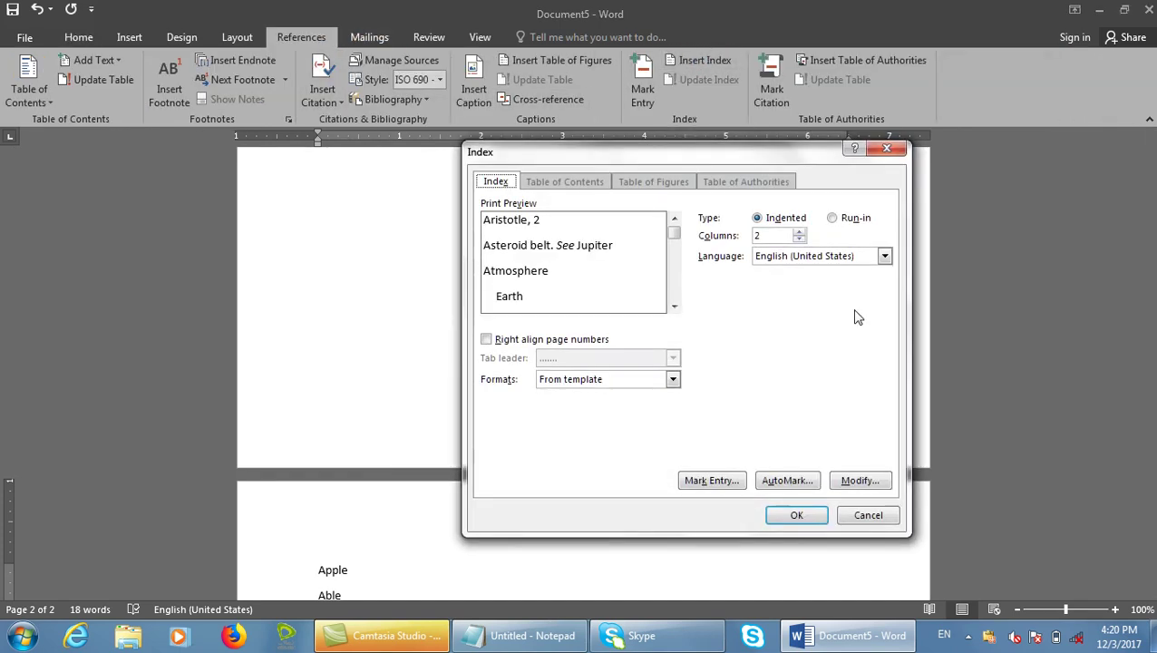
pyautogui.click(803, 484)
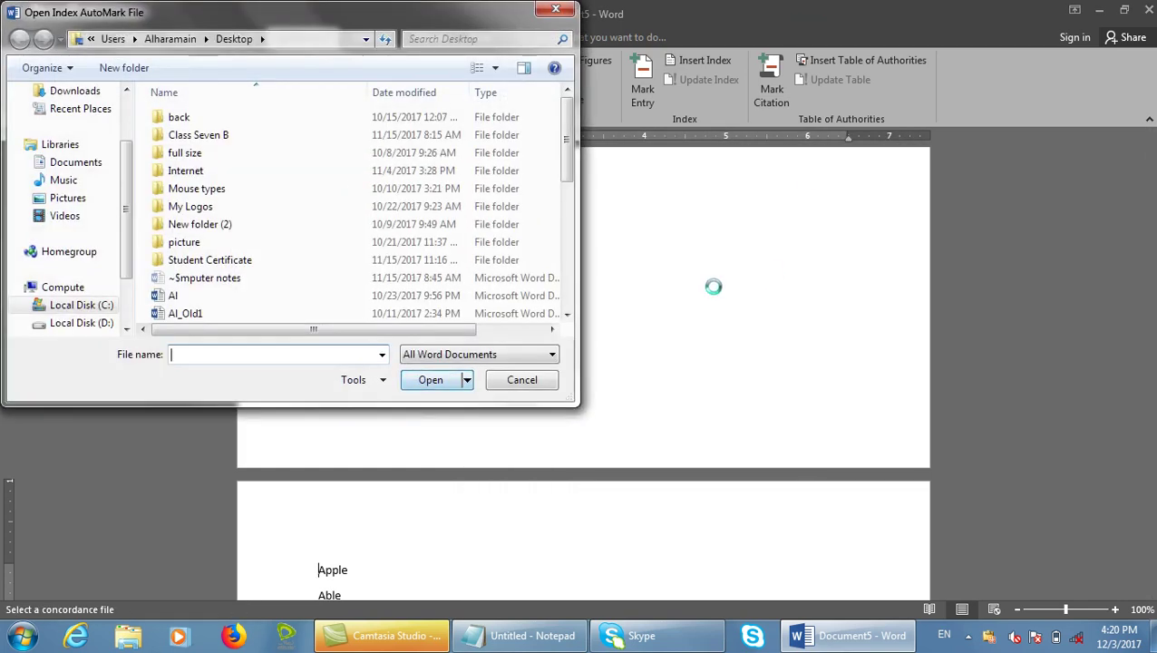
pyautogui.click(522, 380)
# Check the desktop for the saved list file and return to the Word document.
pyautogui.click(1098, 9)
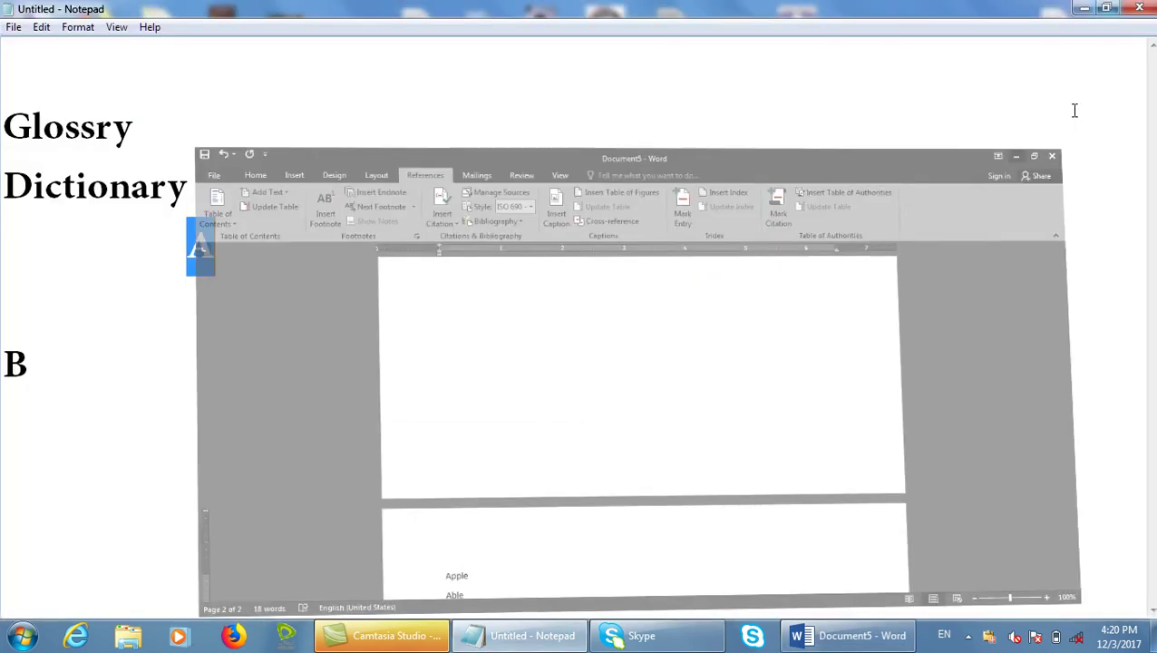
pyautogui.click(1106, 8)
pyautogui.click(1073, 15)
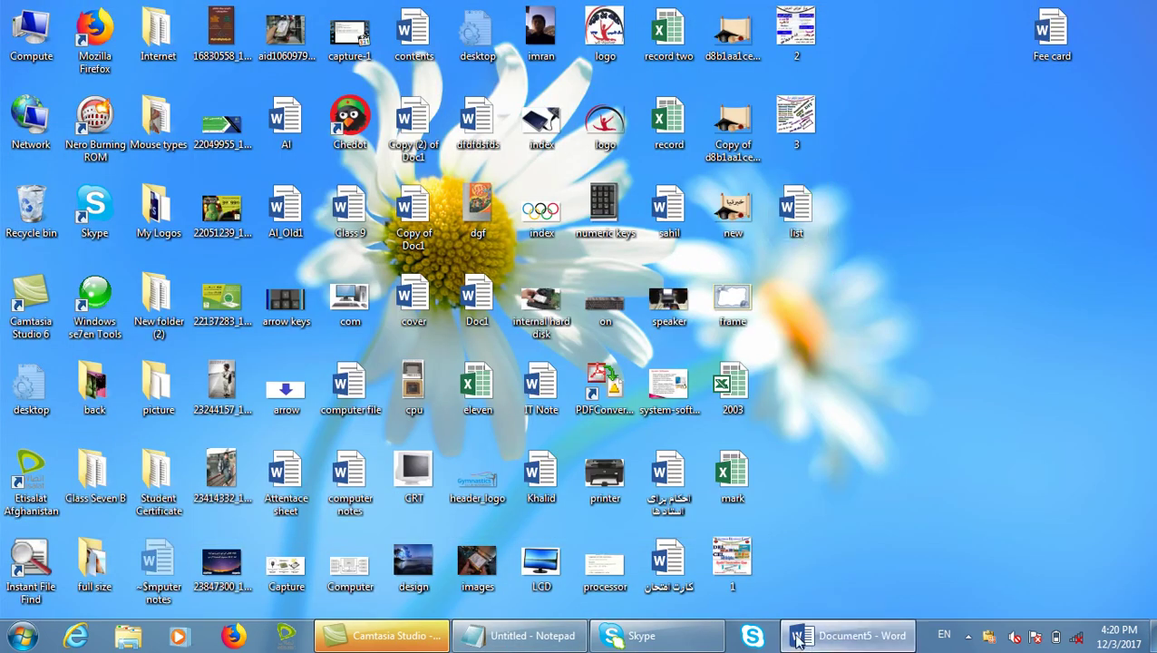
pyautogui.click(848, 635)
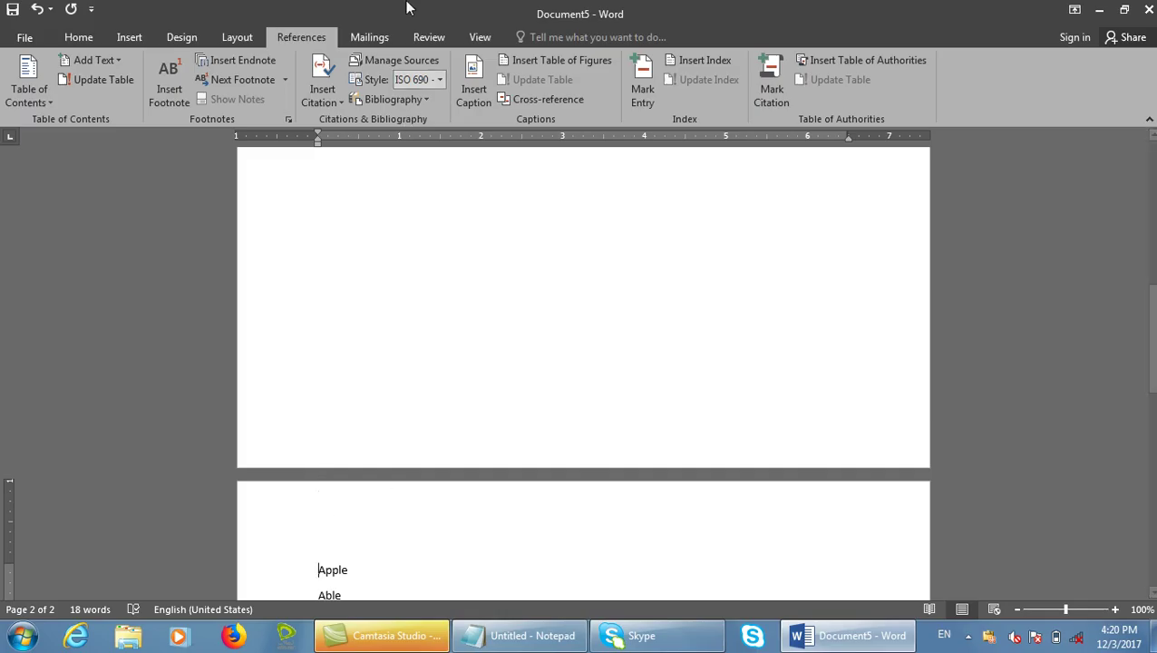
# AutoMark the word list's index entries using the list document on the Desktop as the concordance file, and hide the formatting marks.
pyautogui.click(642, 84)
pyautogui.click(809, 454)
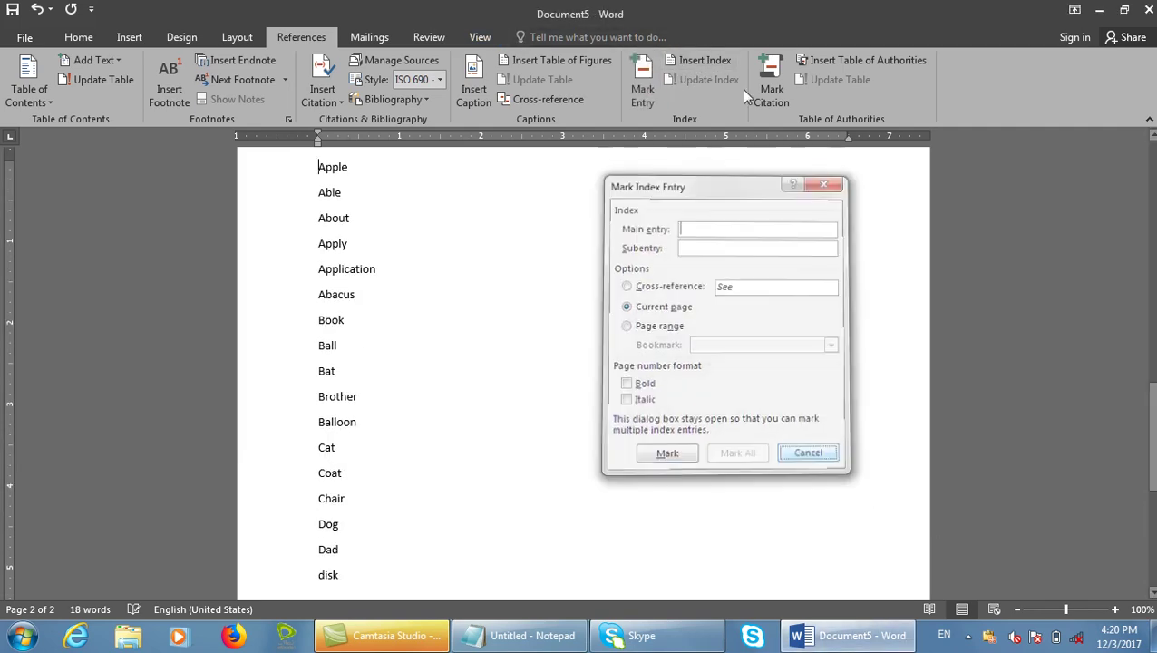
pyautogui.click(712, 60)
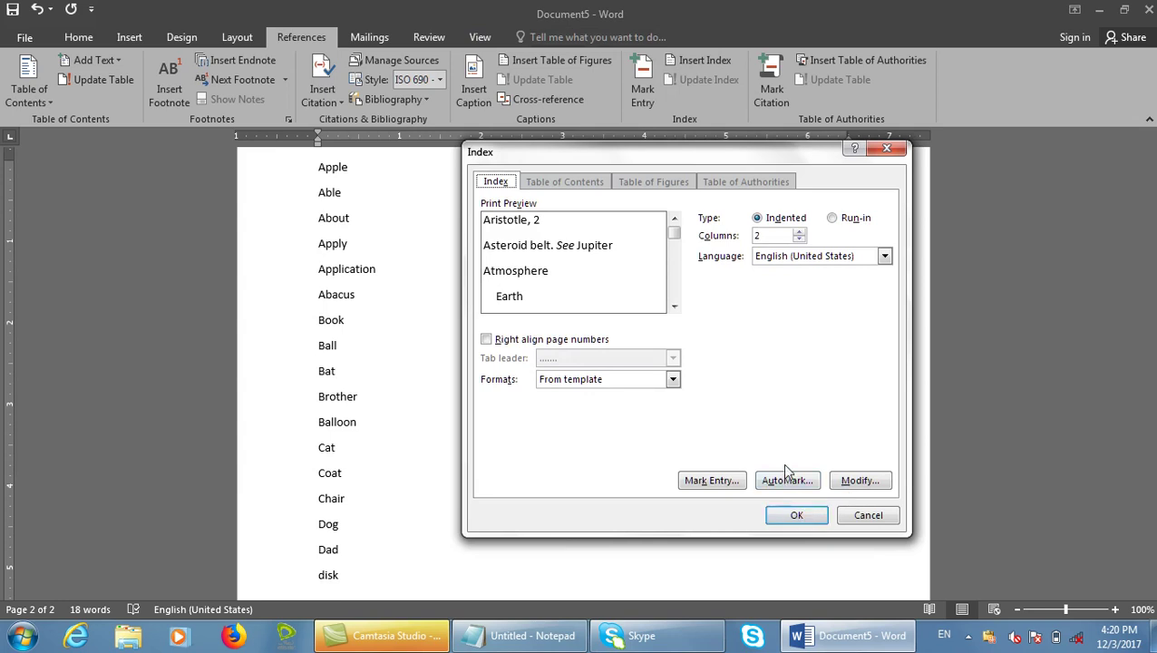
pyautogui.click(787, 480)
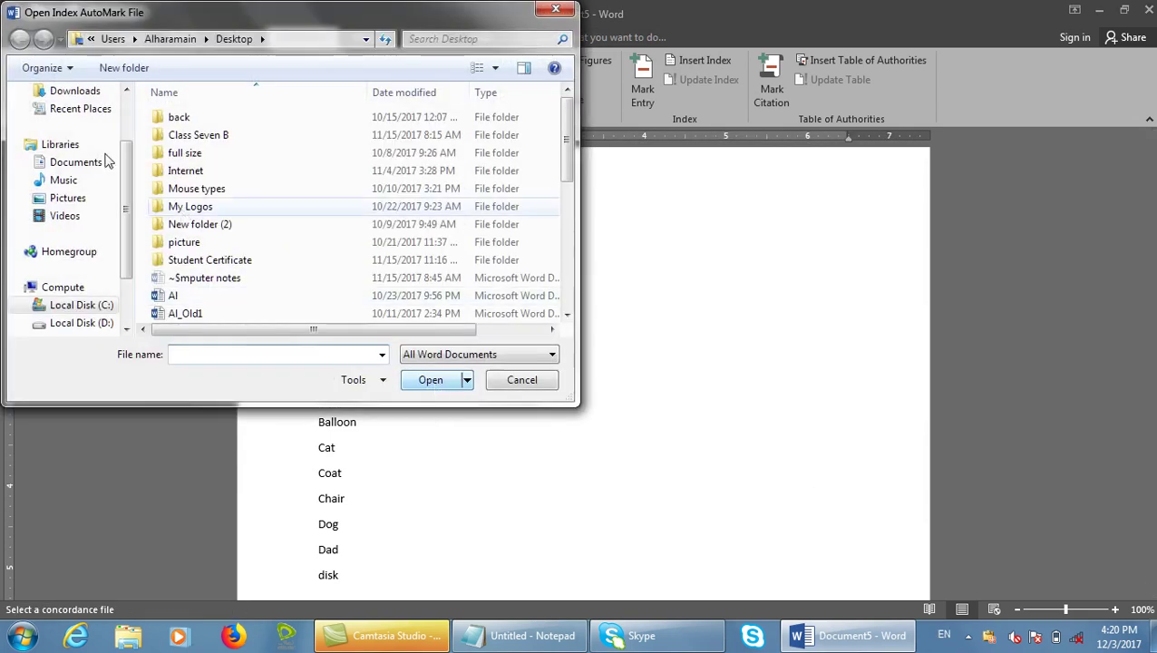
pyautogui.scroll(2, 81, 145)
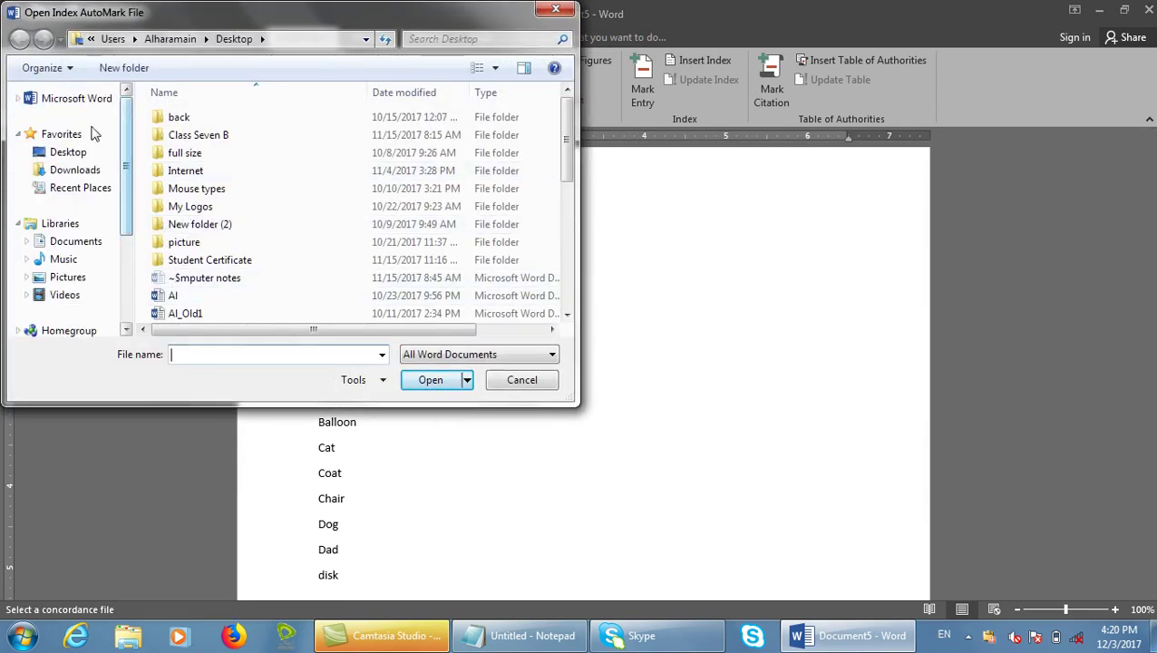
pyautogui.click(93, 152)
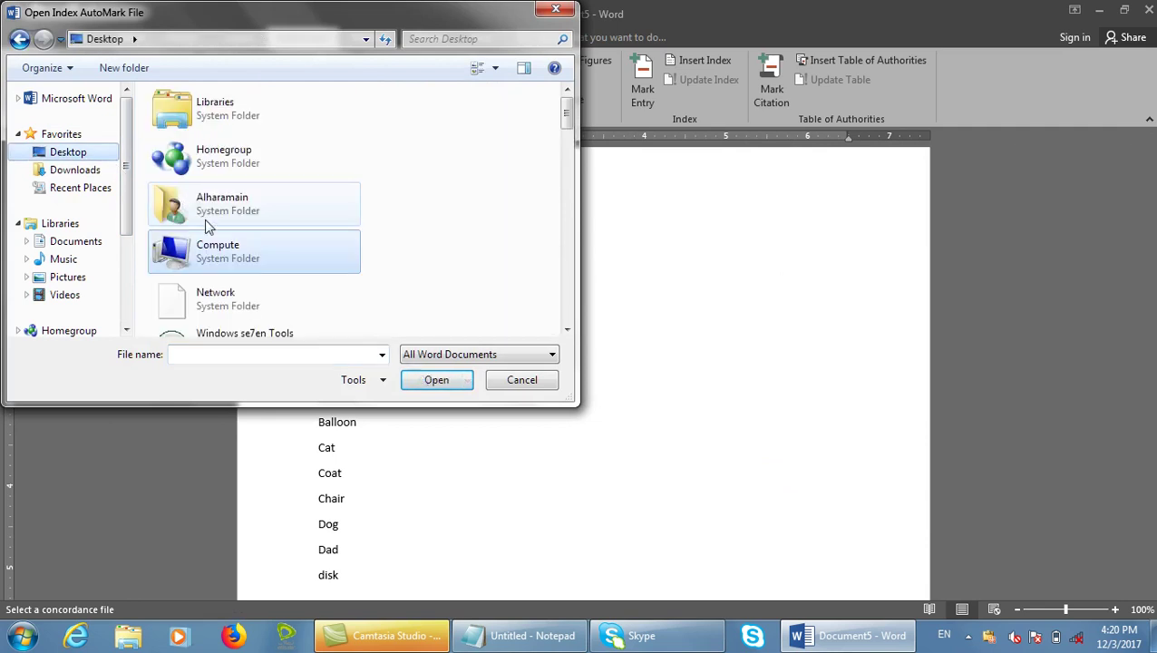
pyautogui.scroll(-5, 215, 215)
pyautogui.click(214, 173)
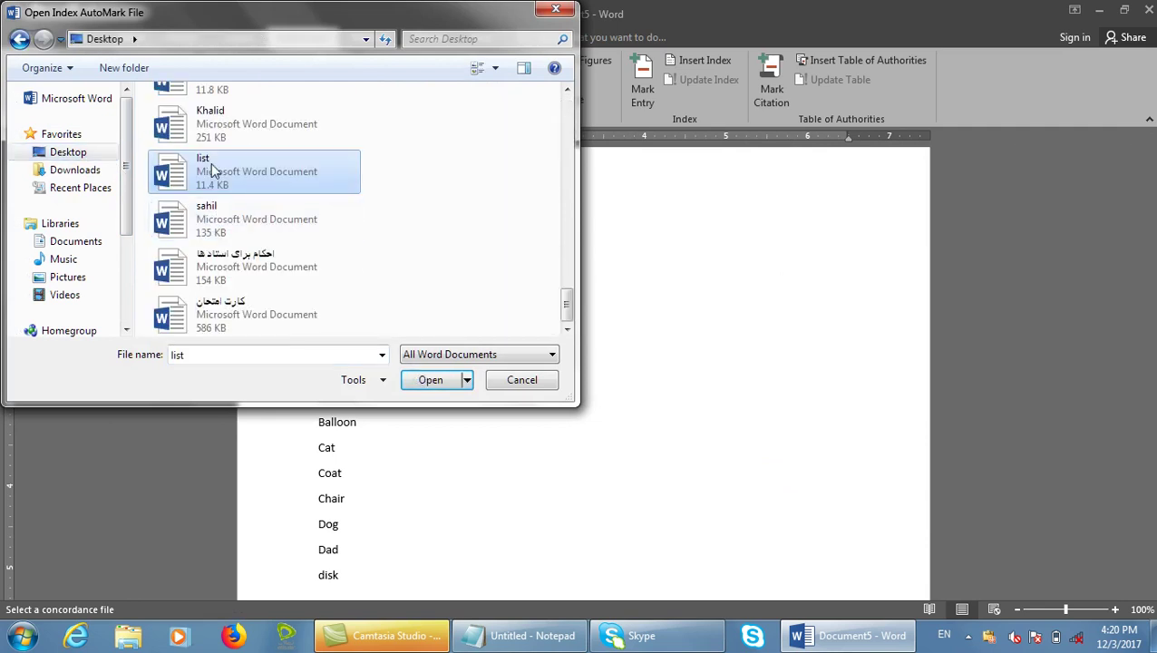
pyautogui.click(440, 379)
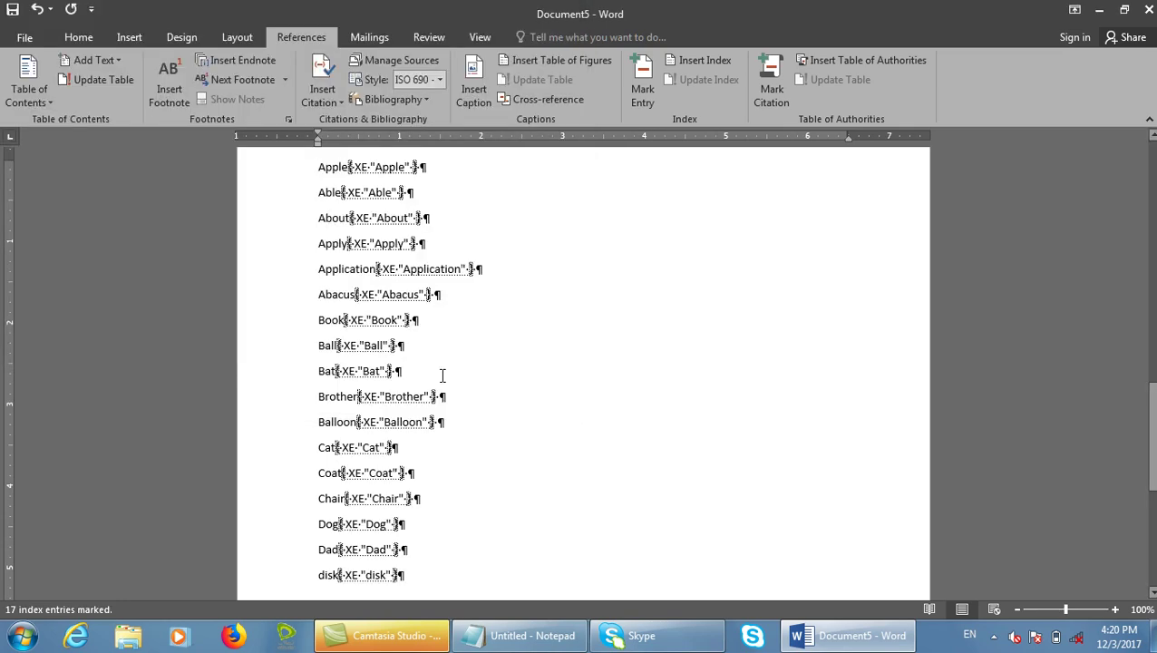
pyautogui.click(78, 37)
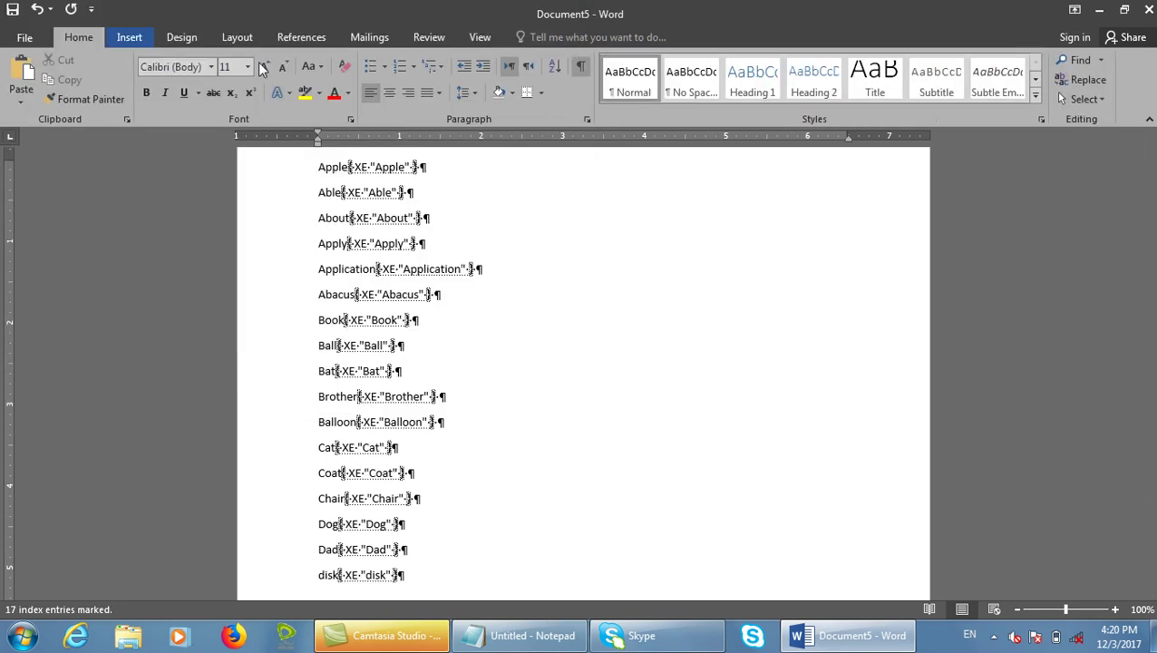
pyautogui.click(581, 67)
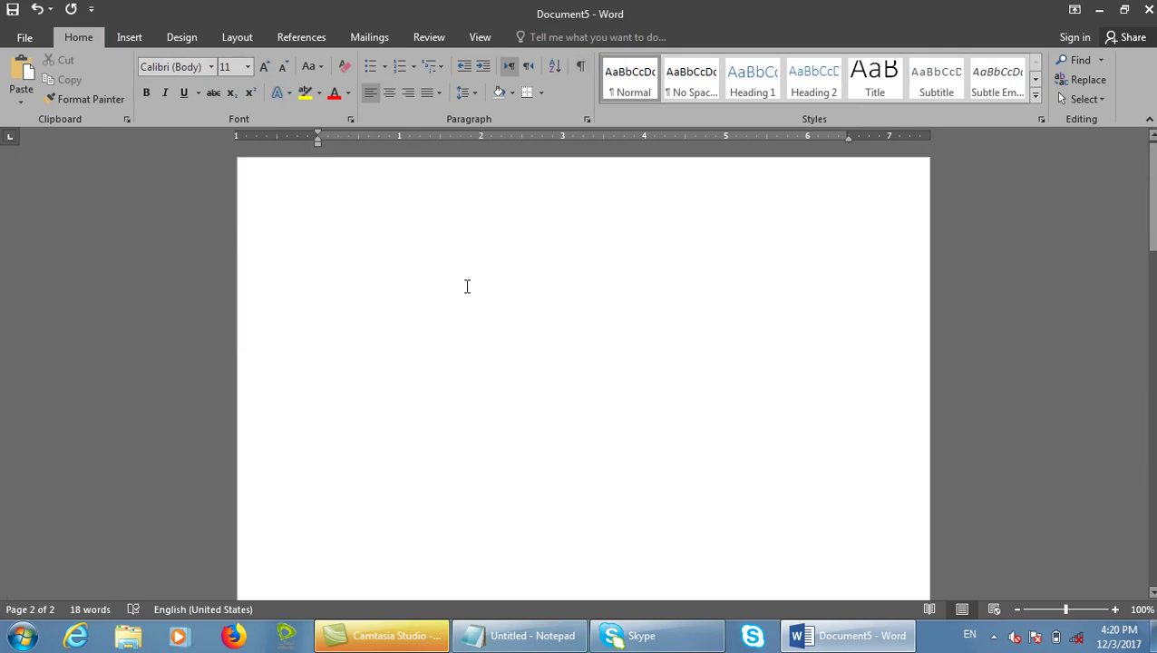
# Try inserting a two-column index in the From template format on the blank first page, and undo it.
pyautogui.click(293, 279)
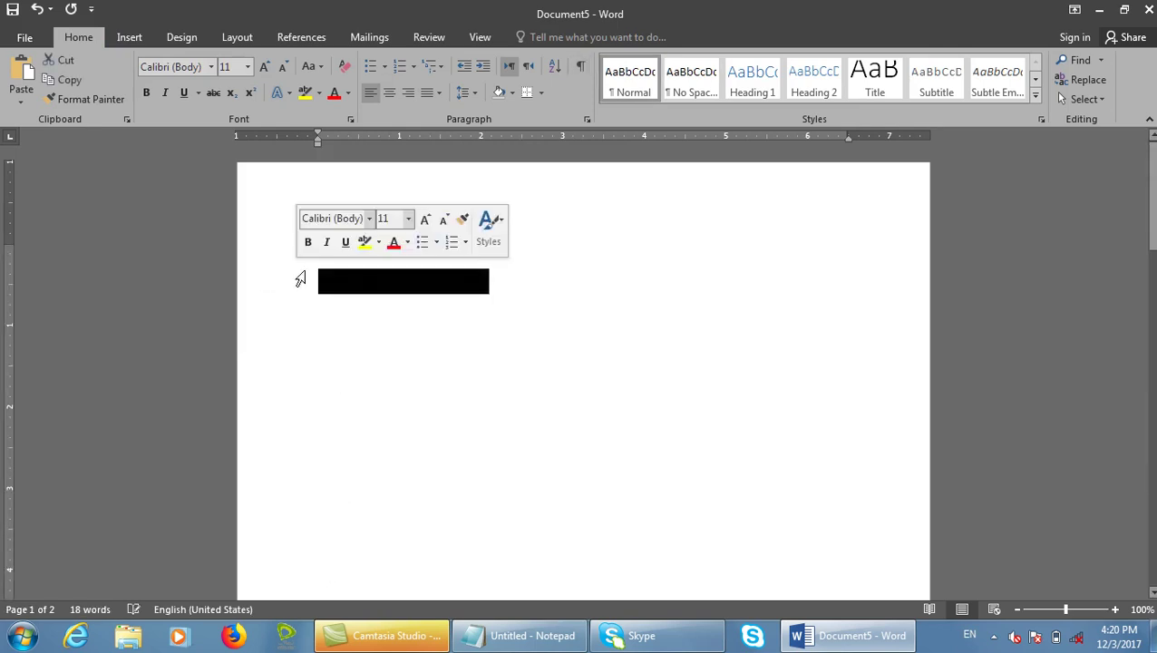
pyautogui.click(334, 300)
pyautogui.click(302, 38)
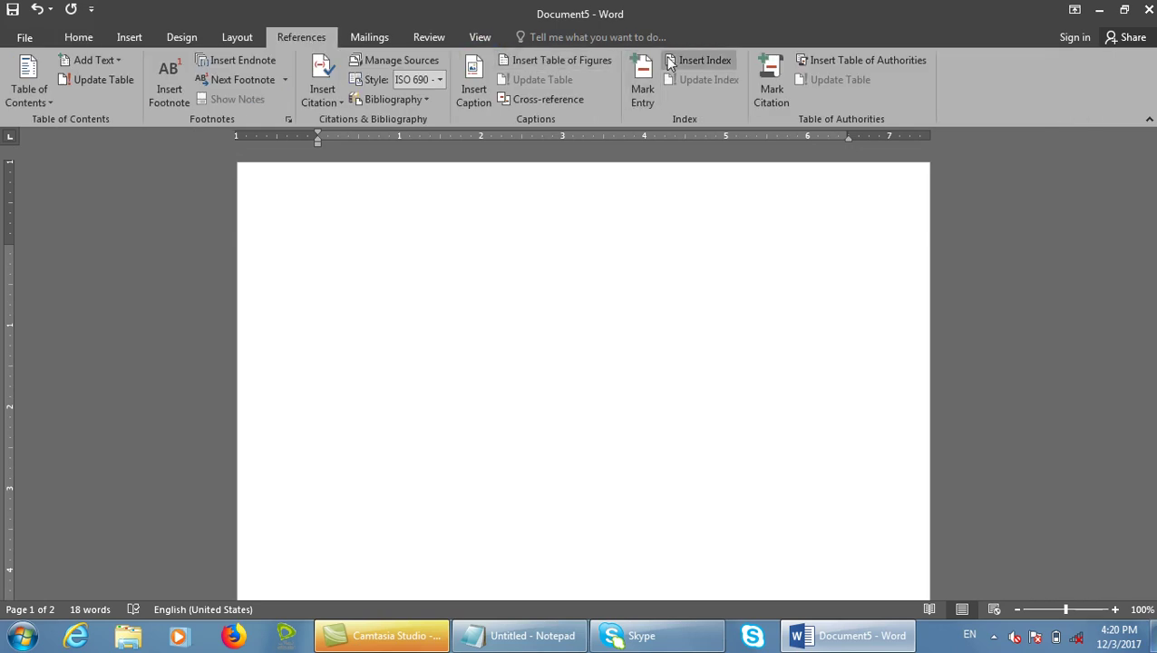
pyautogui.click(698, 59)
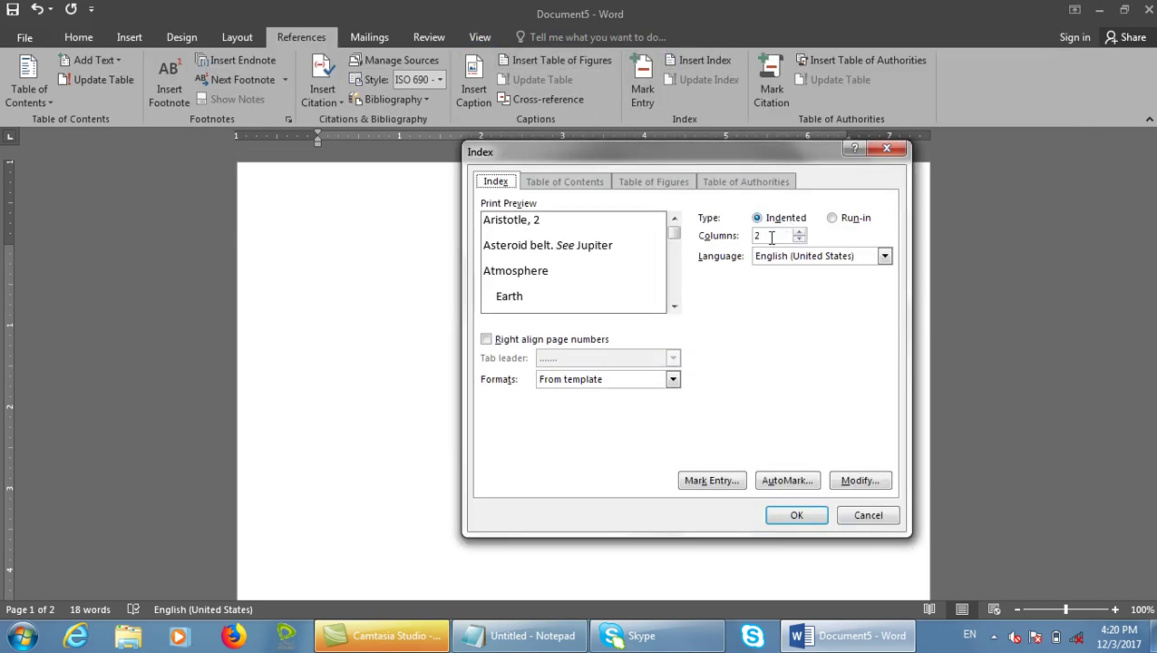
pyautogui.click(797, 515)
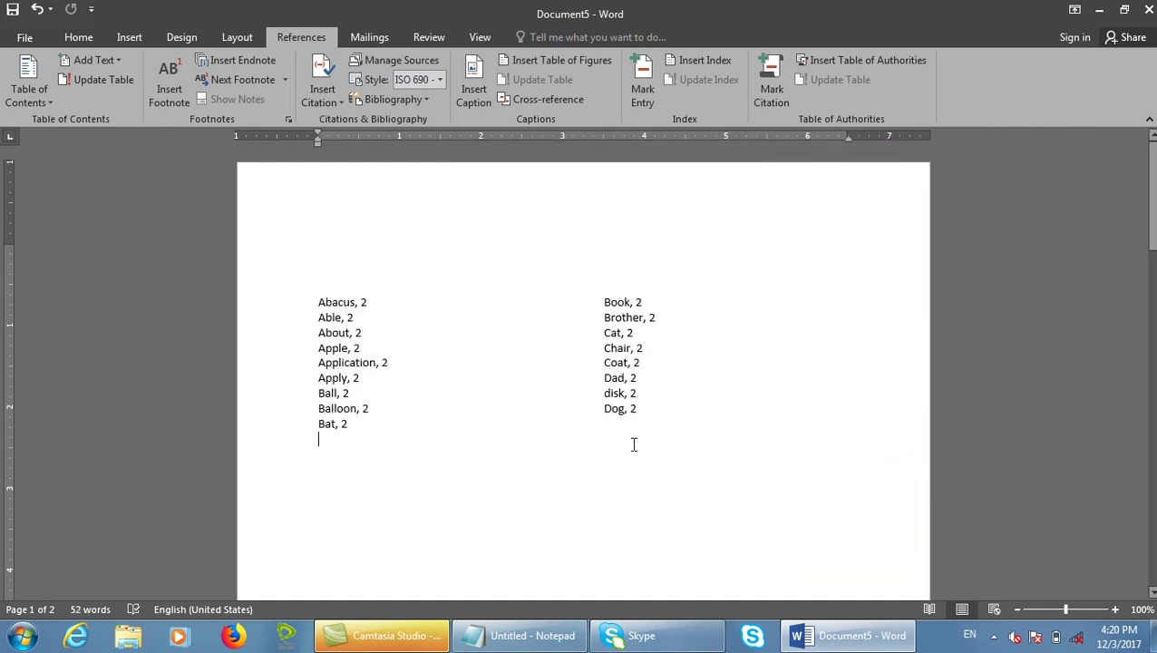
pyautogui.hotkey('ctrl', 'z')
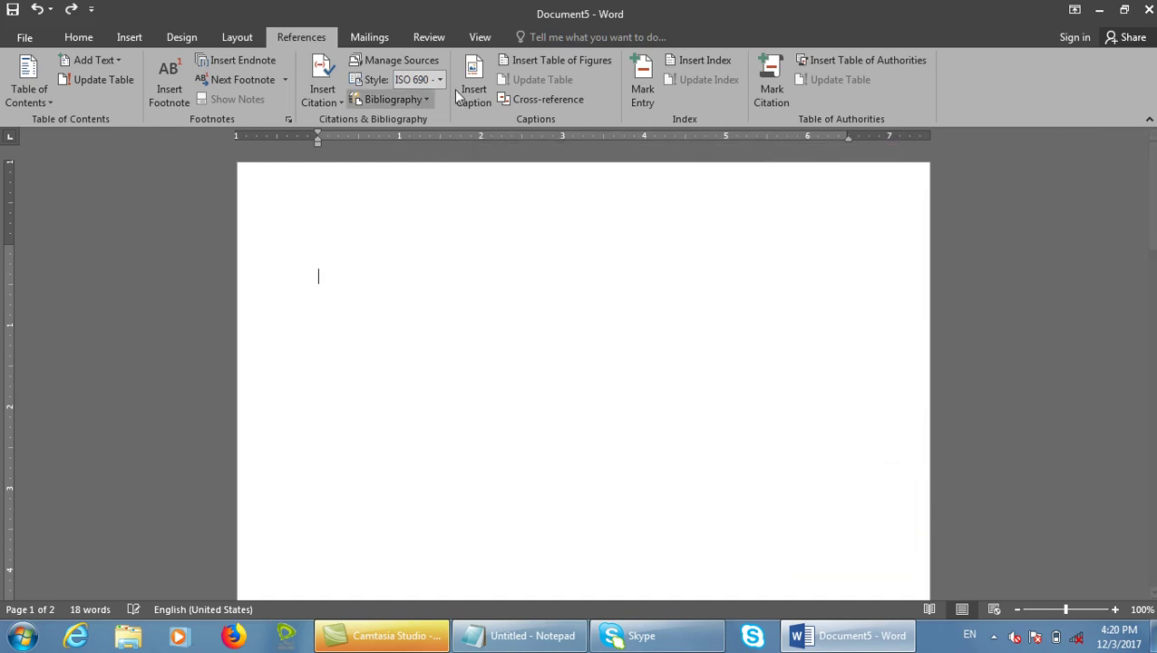
# Try a three-column index in the Classic format on the first page, and undo it.
pyautogui.click(705, 59)
pyautogui.click(799, 233)
pyautogui.click(580, 379)
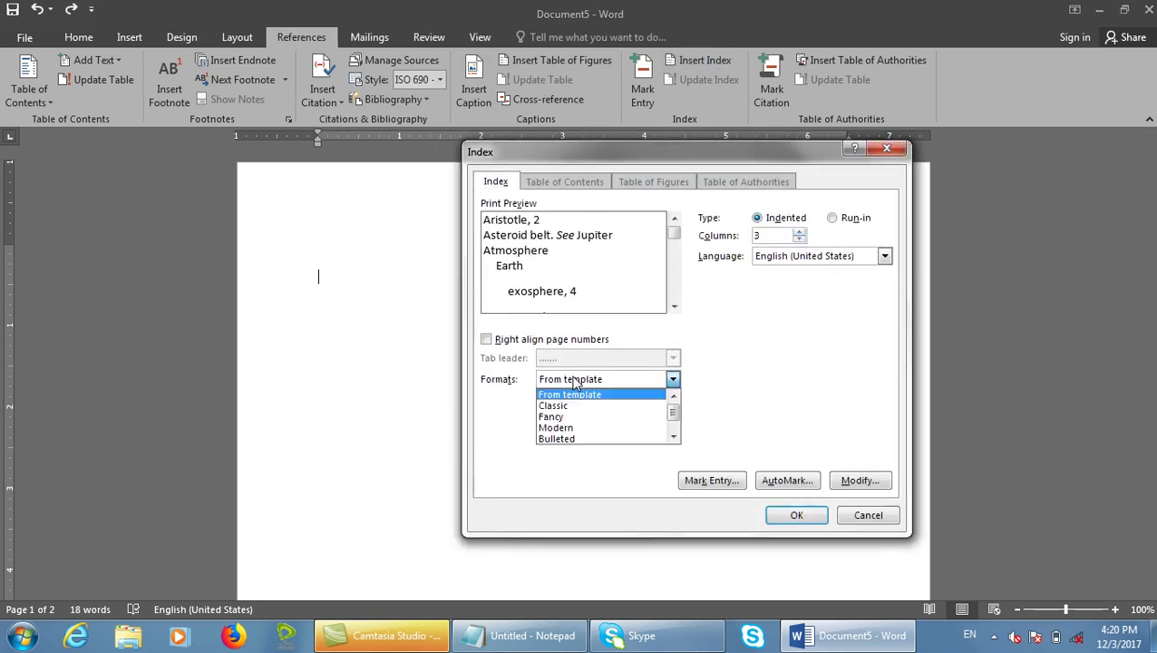
pyautogui.click(575, 404)
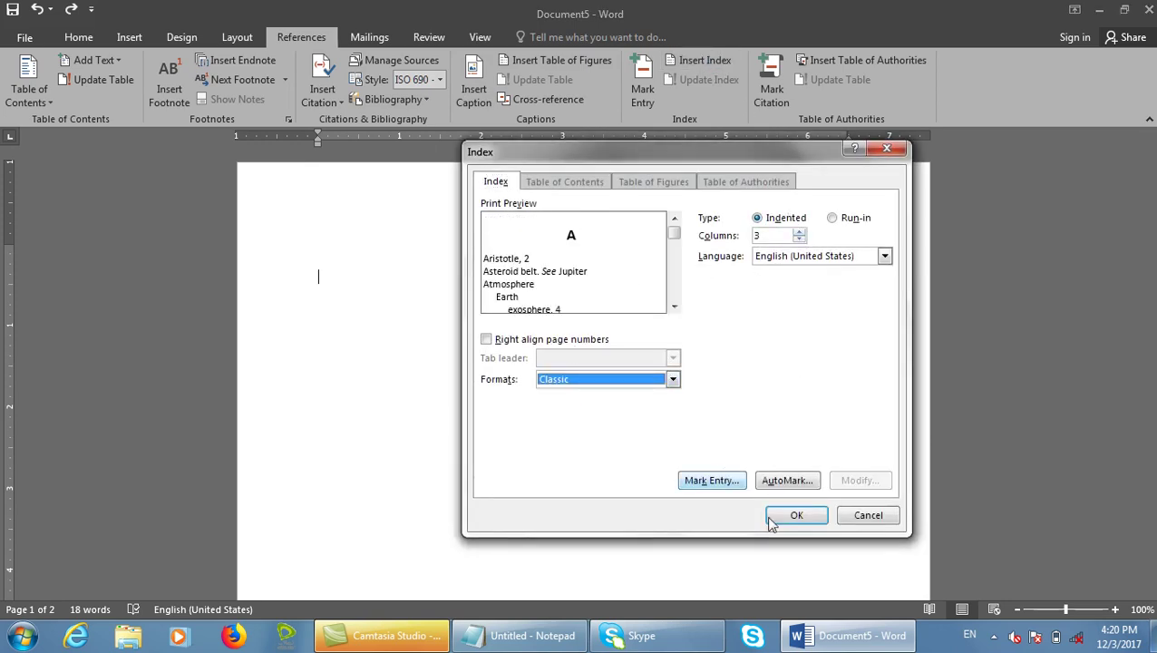
pyautogui.click(802, 521)
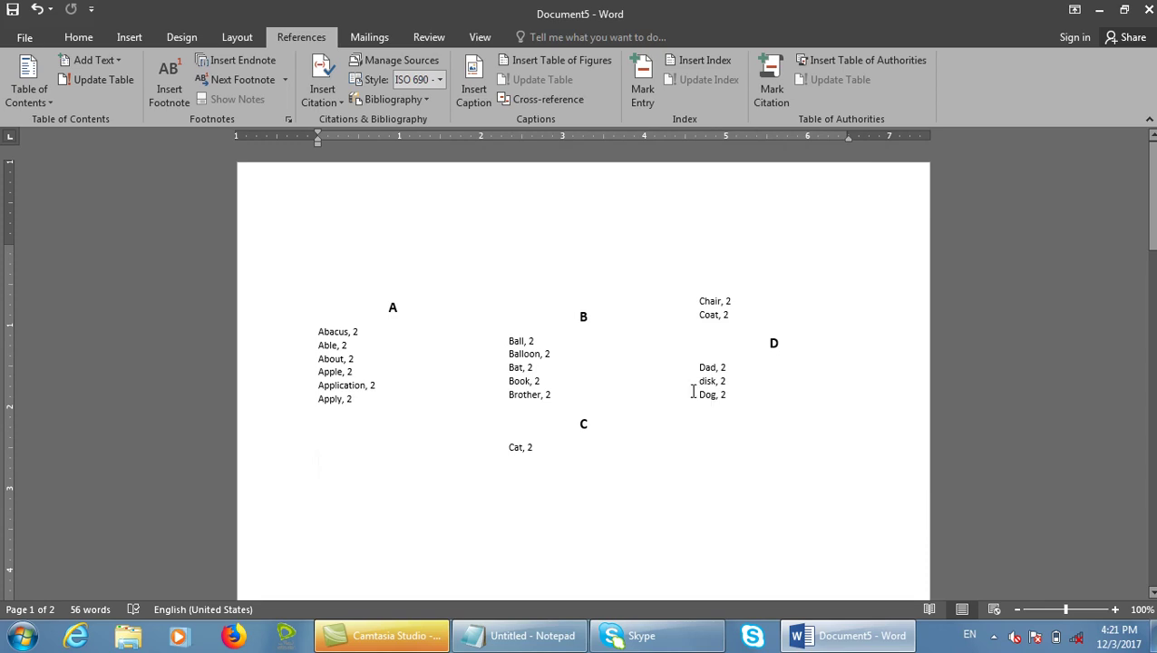
pyautogui.hotkey('ctrl', 'z')
# Try a three-column index in the Fancy format on the first page, and undo it.
pyautogui.click(698, 60)
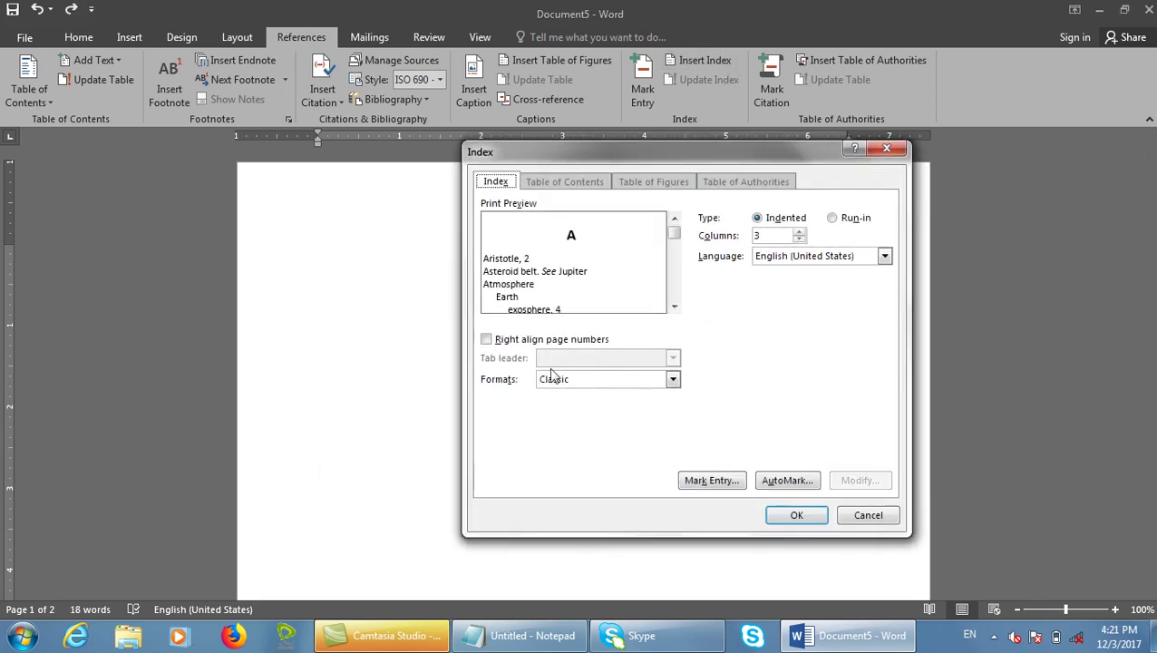
pyautogui.click(547, 379)
pyautogui.click(562, 416)
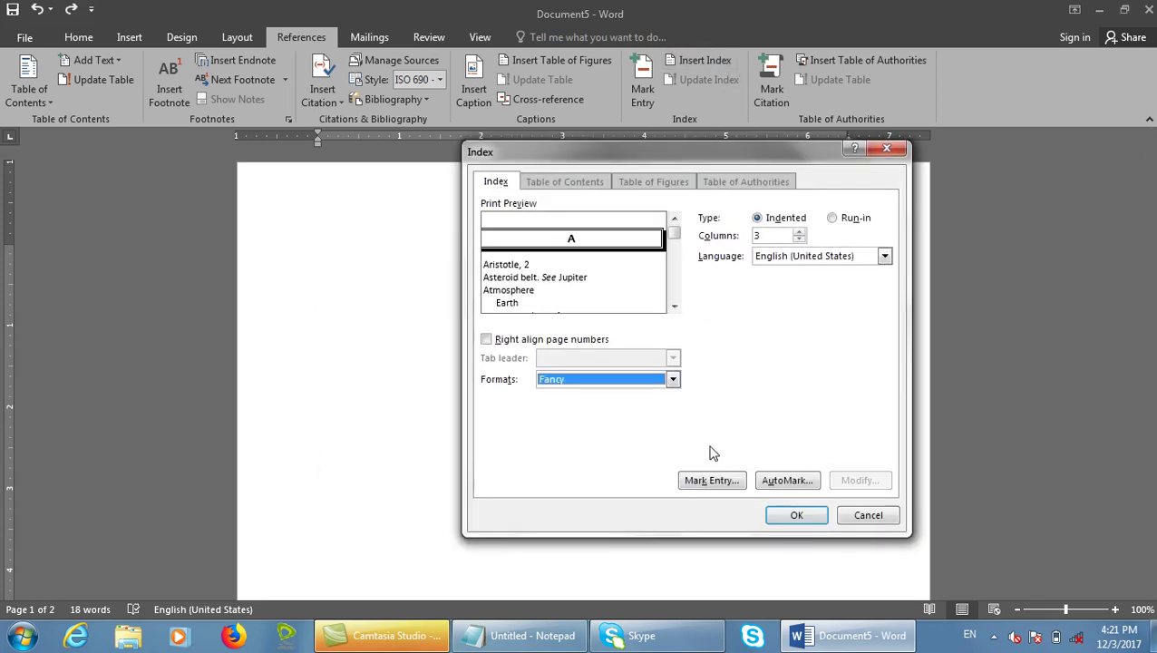
pyautogui.click(804, 513)
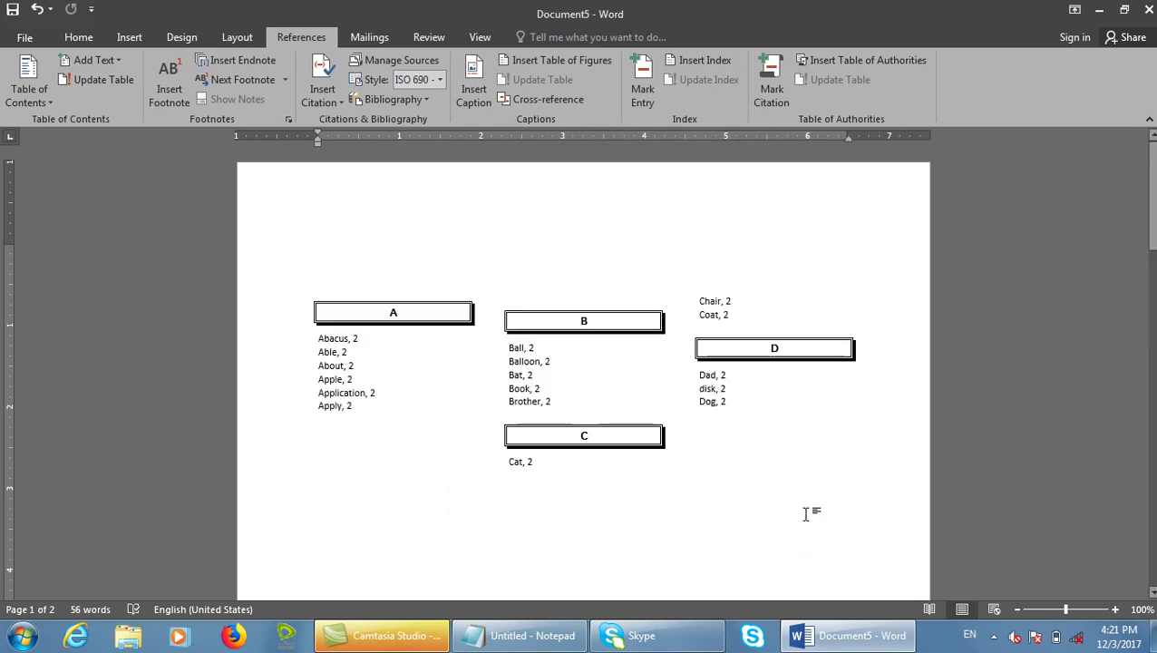
pyautogui.hotkey('ctrl', 'z')
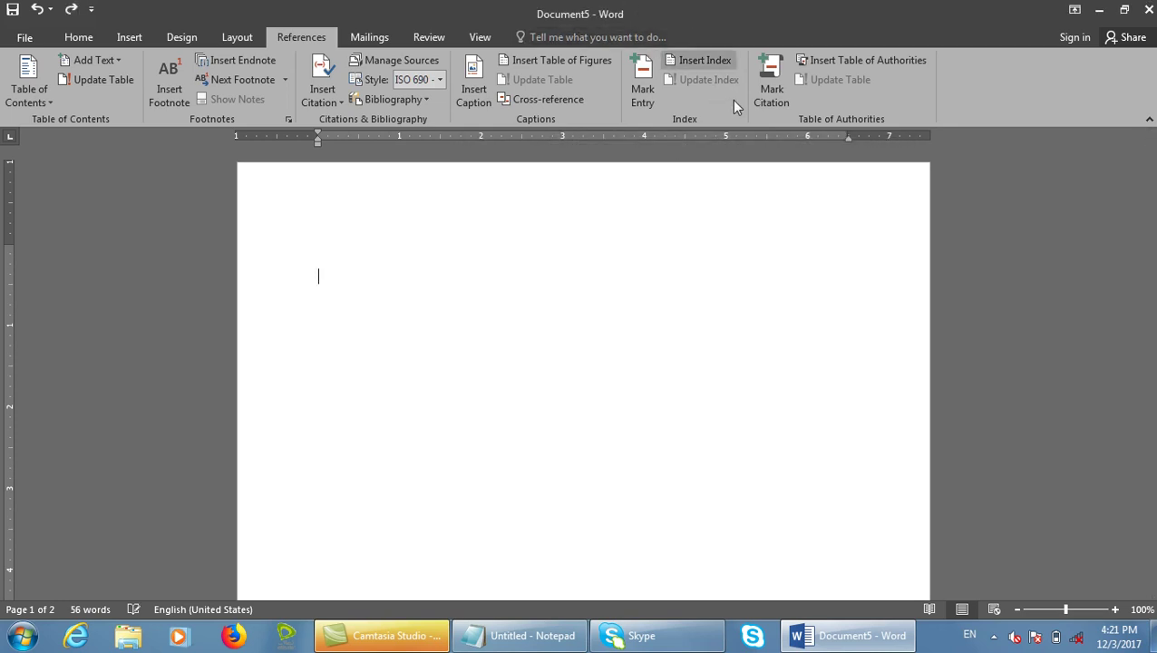
# Insert a four-column index in the Fancy format on the first page.
pyautogui.click(700, 61)
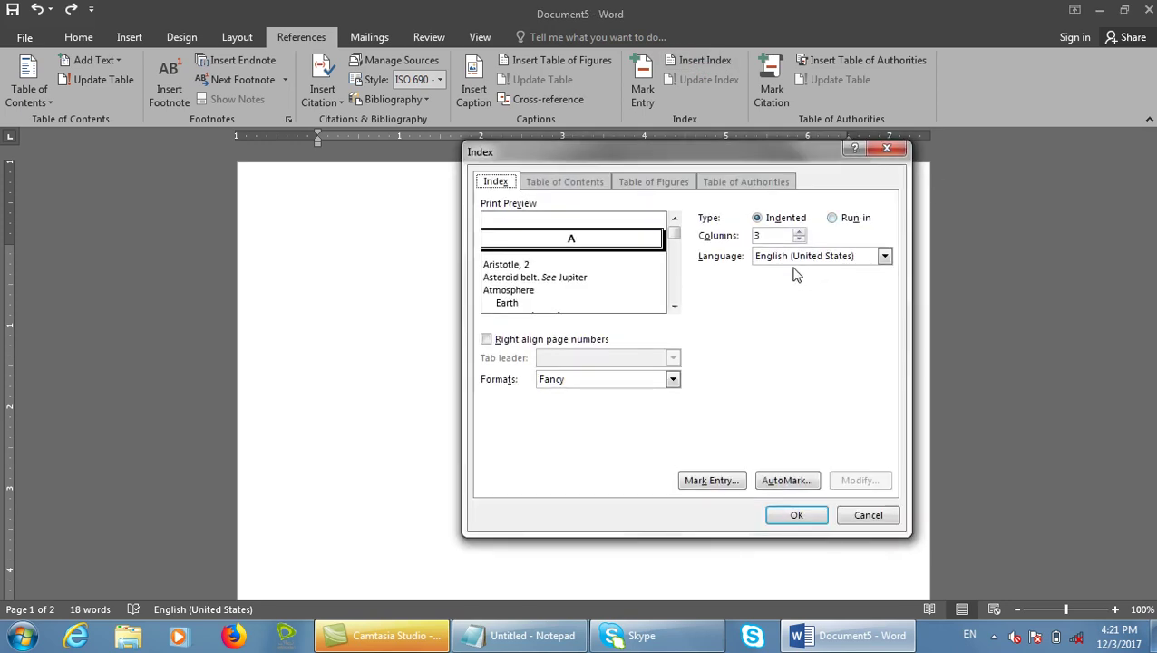
pyautogui.doubleClick(787, 235)
pyautogui.click(803, 514)
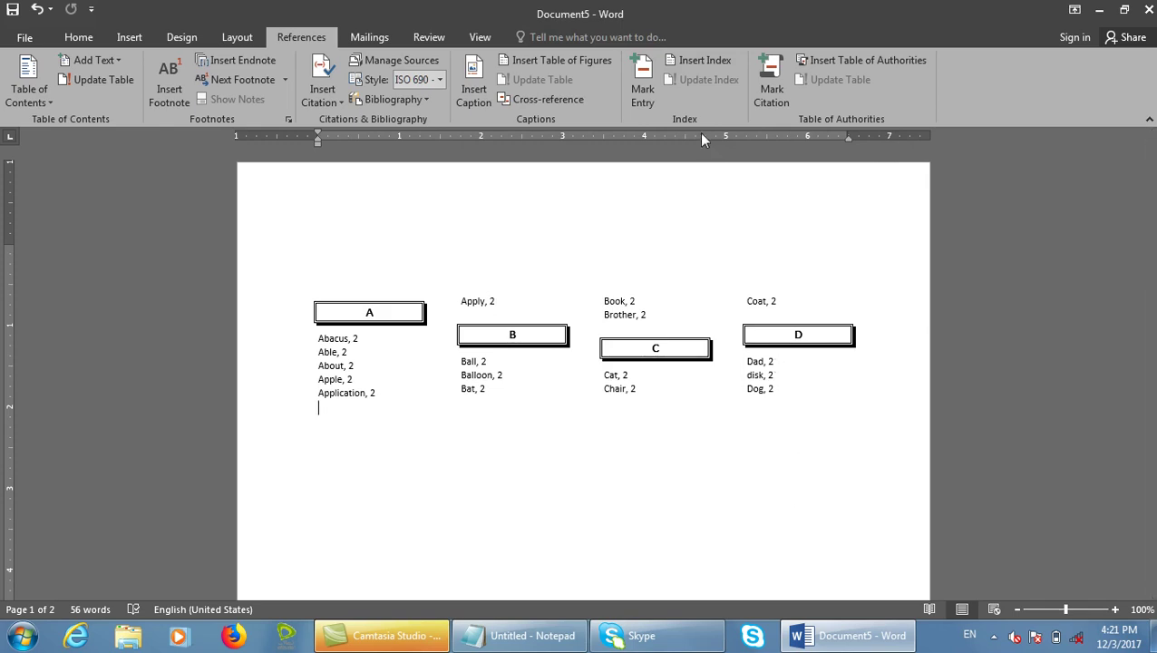
pyautogui.click(644, 79)
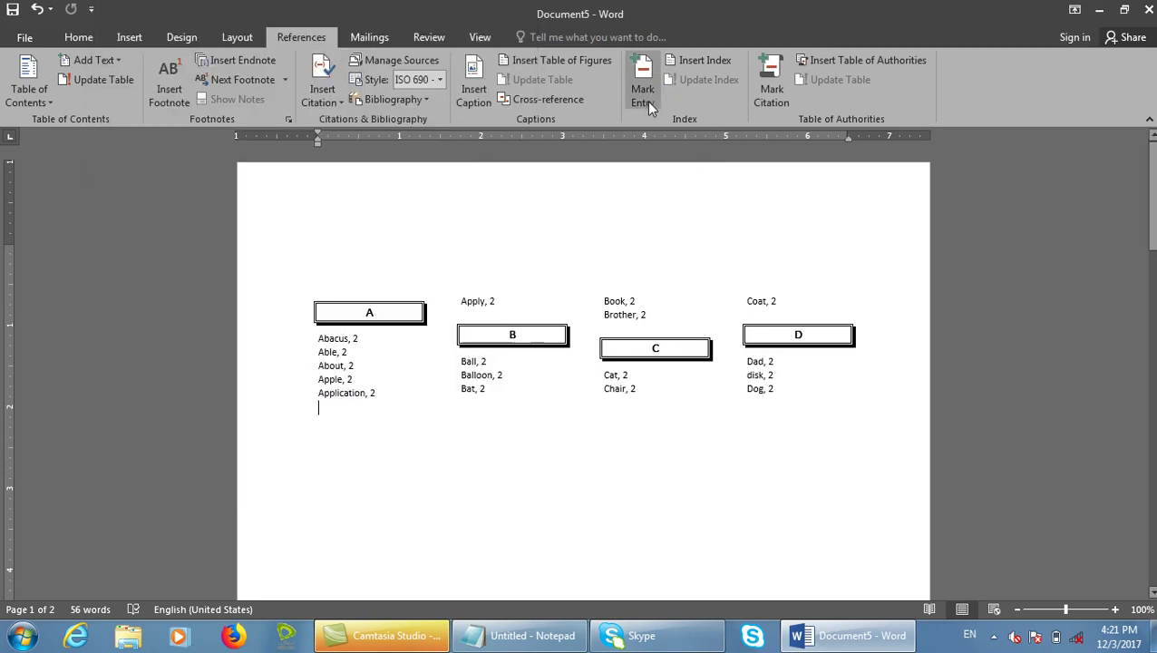
pyautogui.moveTo(613, 49)
pyautogui.mouseDown()
pyautogui.moveTo(739, 138)
pyautogui.moveTo(771, 139)
pyautogui.moveTo(752, 134)
pyautogui.mouseUp()
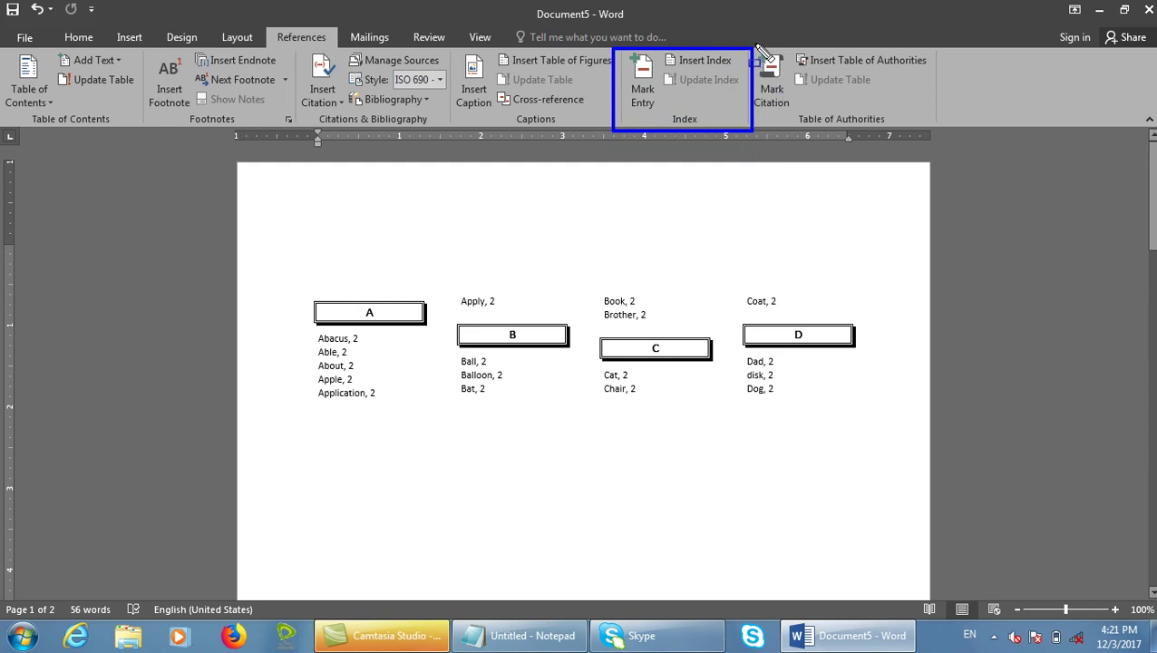
pyautogui.moveTo(756, 47)
pyautogui.mouseDown()
pyautogui.moveTo(898, 147)
pyautogui.moveTo(943, 146)
pyautogui.moveTo(939, 137)
pyautogui.mouseUp()
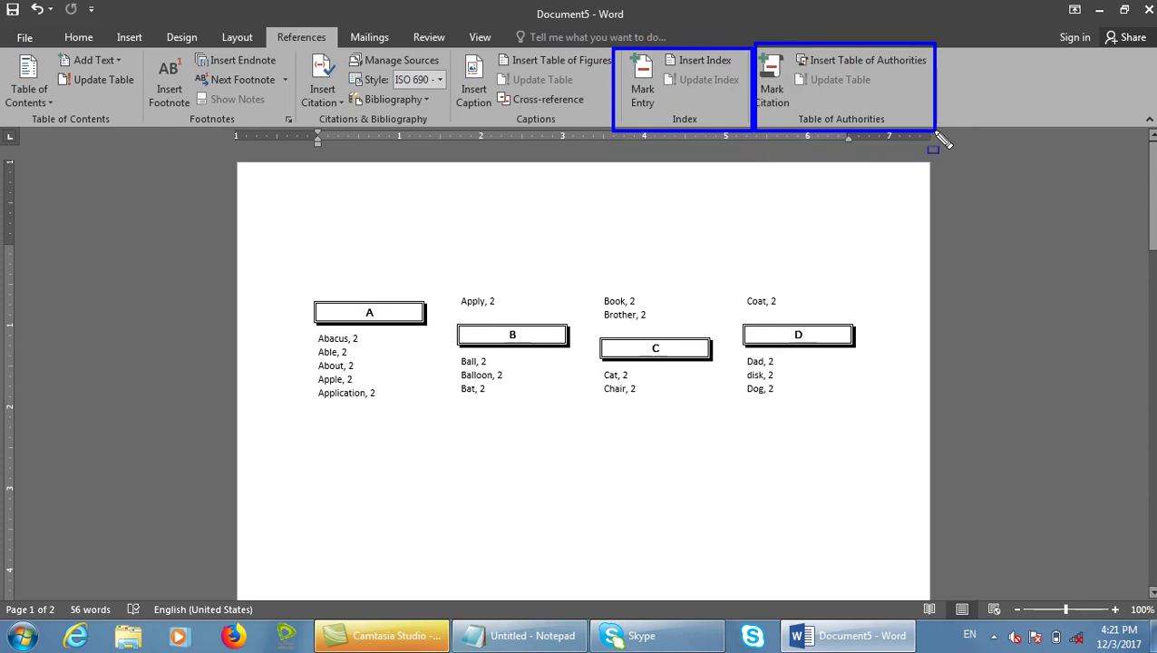
pyautogui.press('Escape')
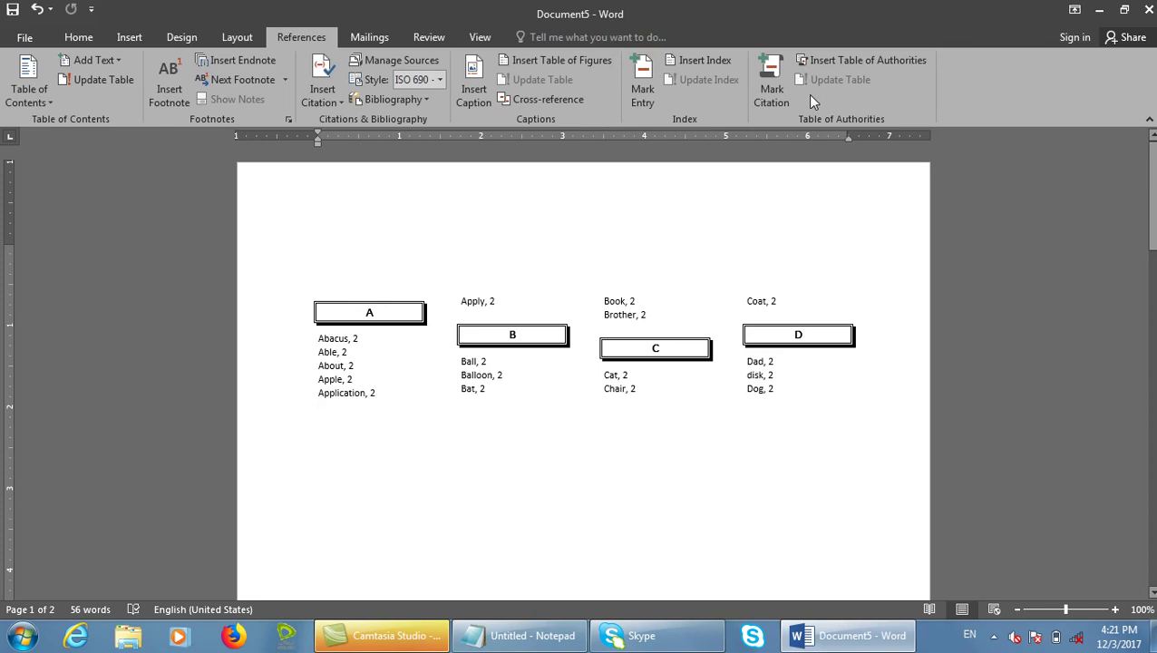
pyautogui.moveTo(739, 43)
pyautogui.mouseDown()
pyautogui.moveTo(802, 82)
pyautogui.moveTo(946, 124)
pyautogui.mouseUp()
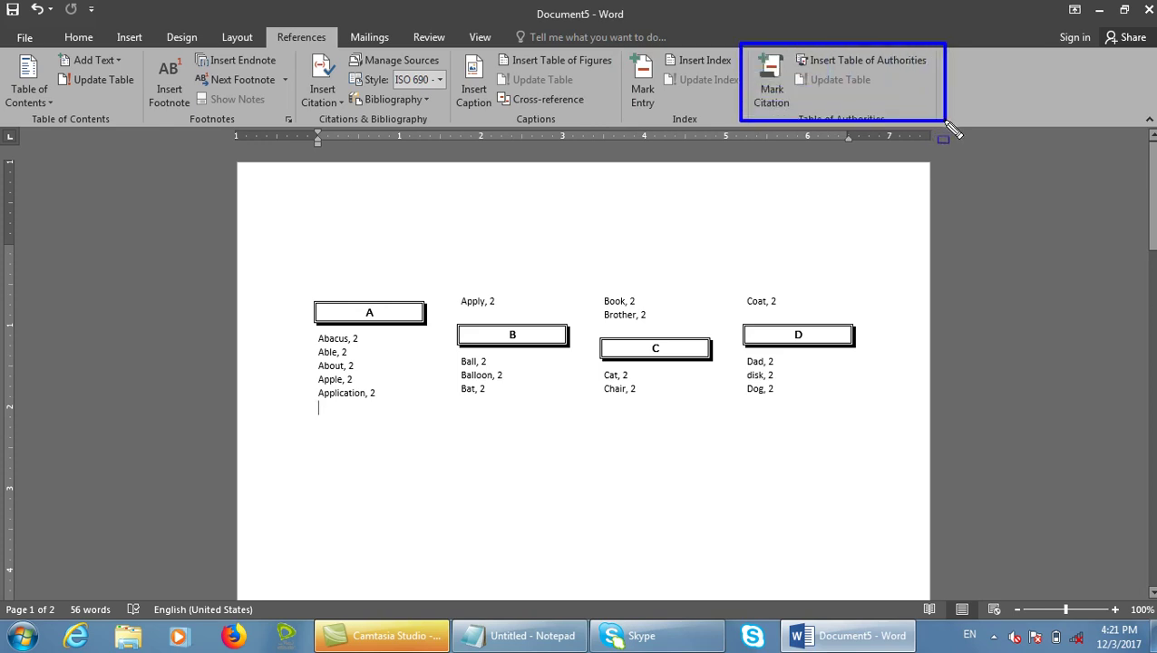
pyautogui.press('Escape')
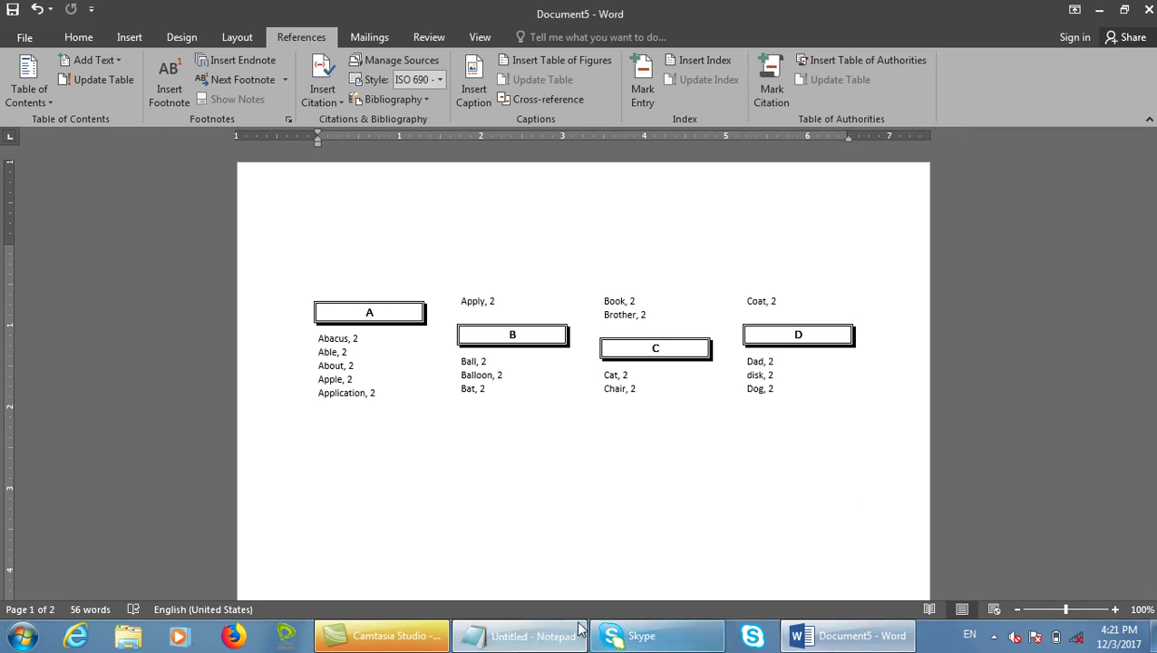
# Switch to the untitled Notepad file and delete all its existing text.
pyautogui.click(447, 549)
pyautogui.moveTo(356, 408); pyautogui.dragTo(4, 7)
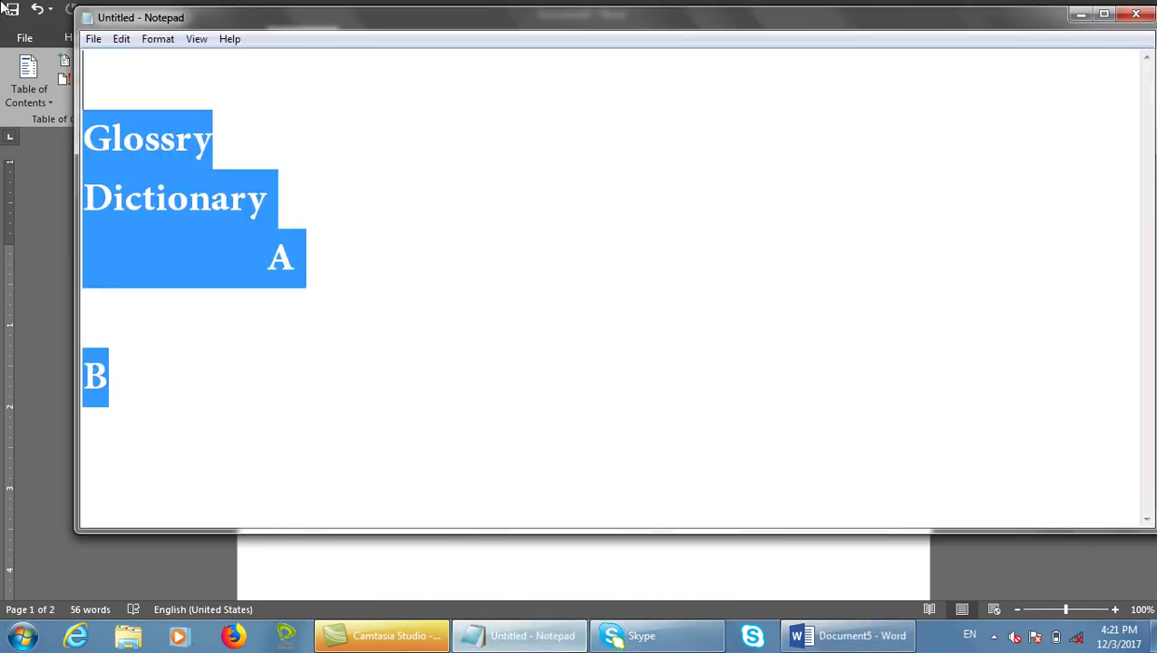
pyautogui.press('Delete')
# Write the heading Input Device with Mouse, Keyboard and Scanner on separate tab-indented lines beneath it.
pyautogui.write('I')
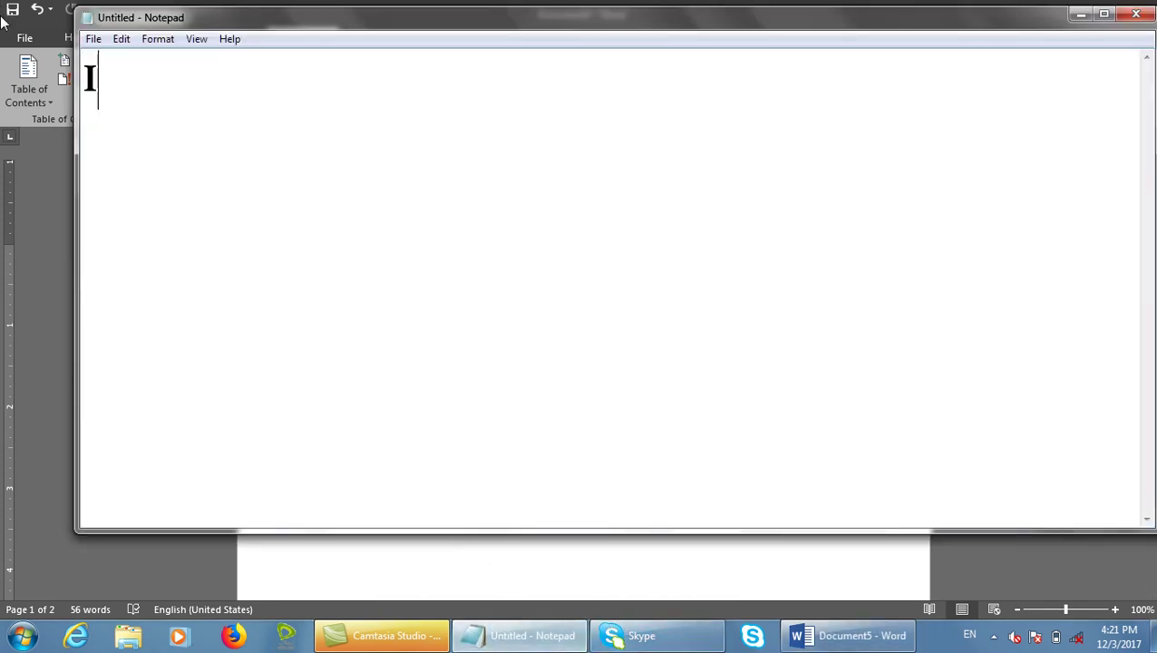
pyautogui.write('nput Device')
pyautogui.press('Return')
pyautogui.press('Tab')
pyautogui.write('Mouse')
pyautogui.press('Return')
pyautogui.press('Tab')
pyautogui.write('Keyboard')
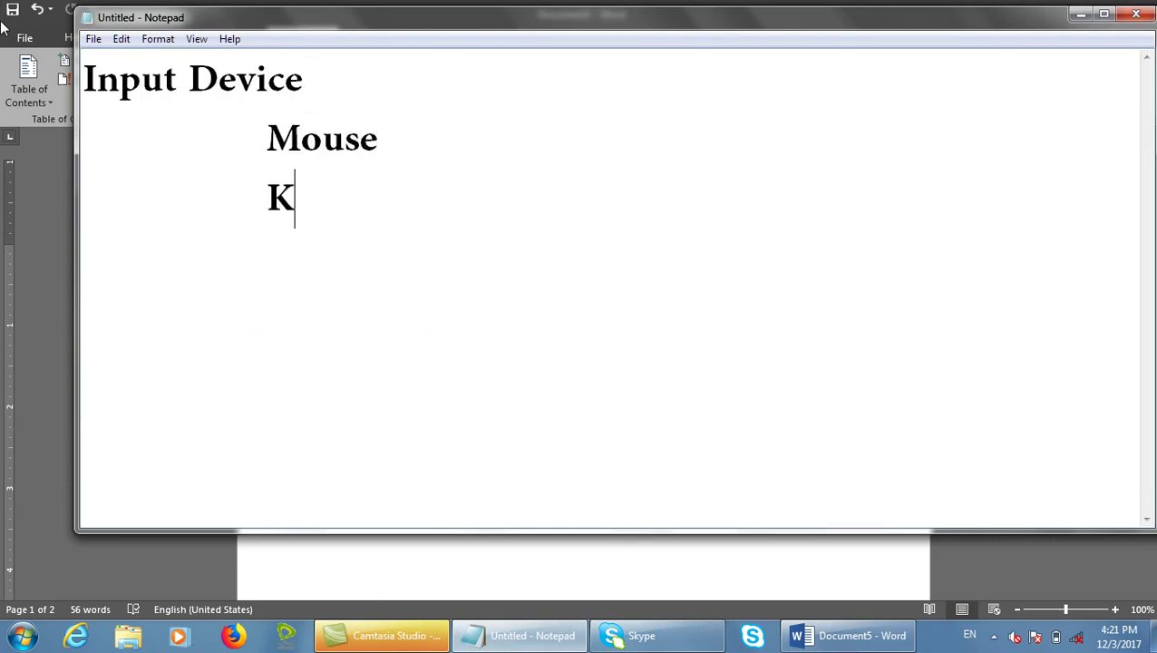
pyautogui.press('Return')
pyautogui.press('Tab')
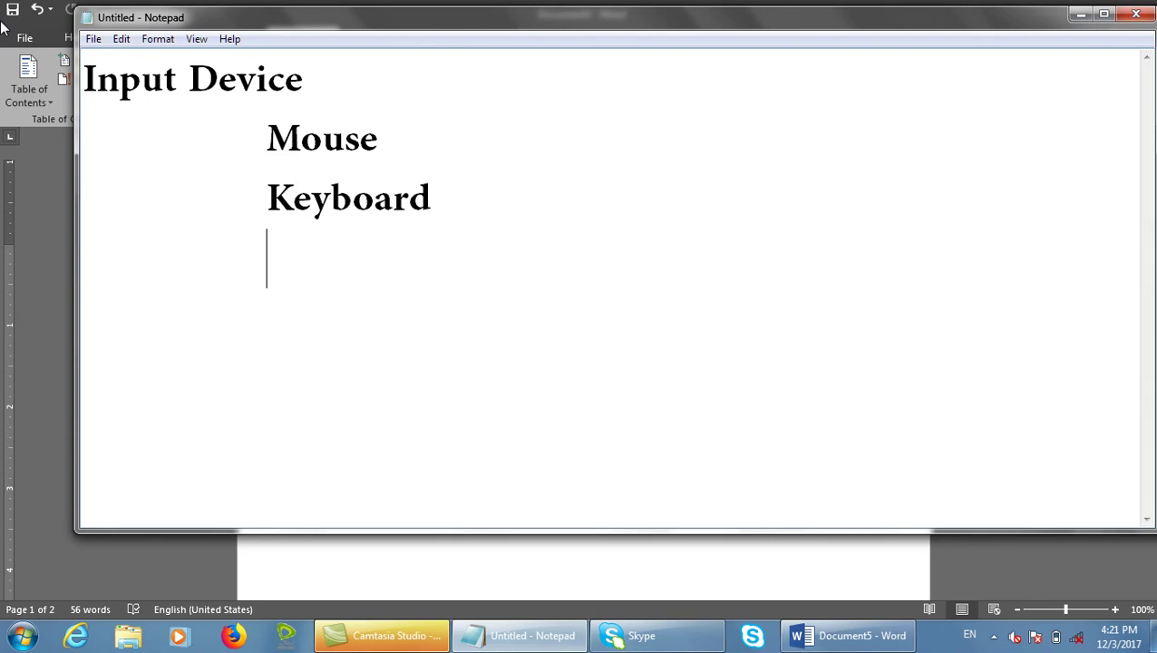
pyautogui.write('Scanner')
# Add the heading Output Device below Scanner, with Monitor and Printer on tab-indented lines beneath it.
pyautogui.press('Return')
pyautogui.write('Output Device')
pyautogui.press('Return')
pyautogui.press('Tab')
pyautogui.write('Monitor')
pyautogui.press('Return')
pyautogui.press('Tab')
pyautogui.write('Printer')
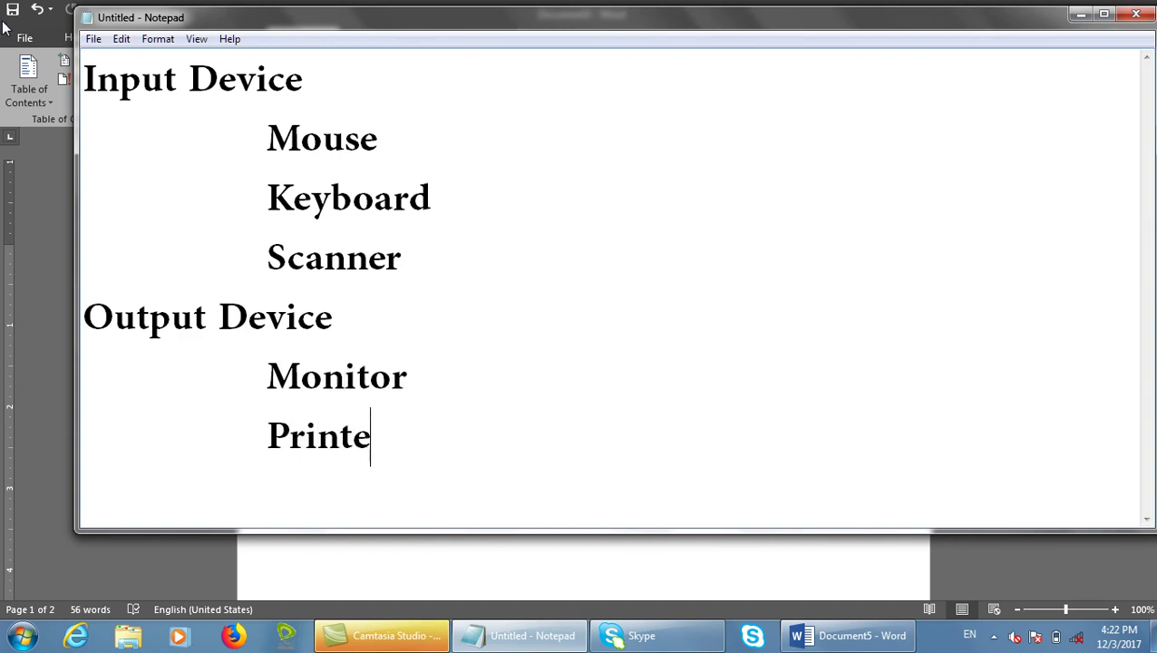
# Add the heading Storage Devices below Printer, with Hard Disk on a tab-indented line beneath it.
pyautogui.press('Return')
pyautogui.write('St')
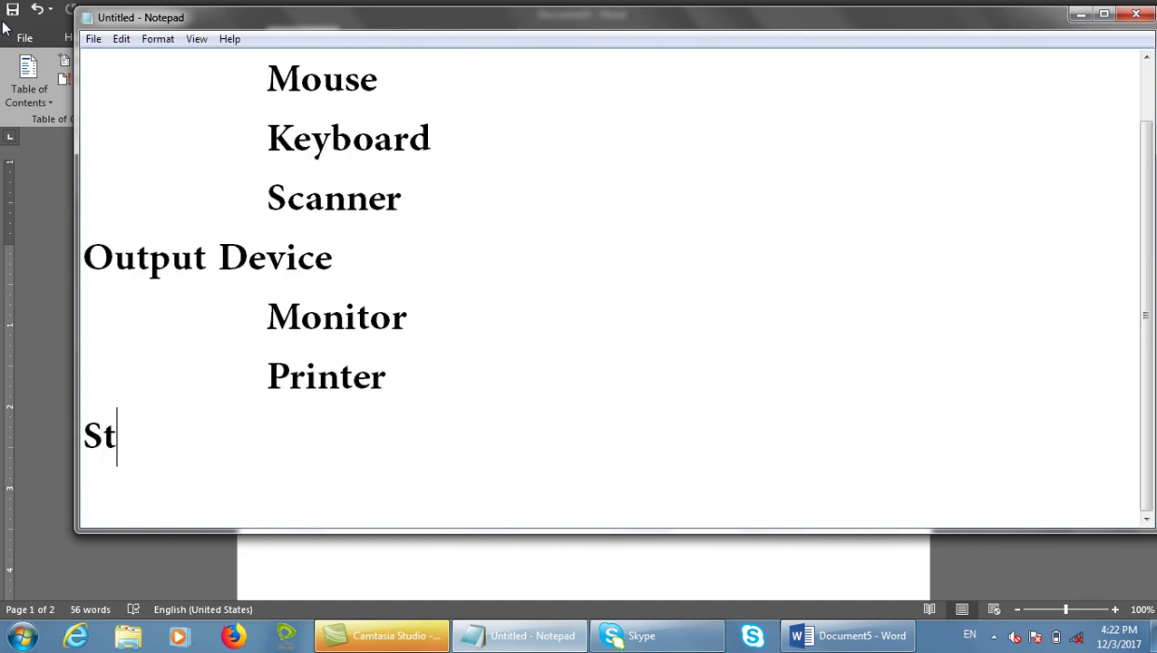
pyautogui.write('orage Deic')
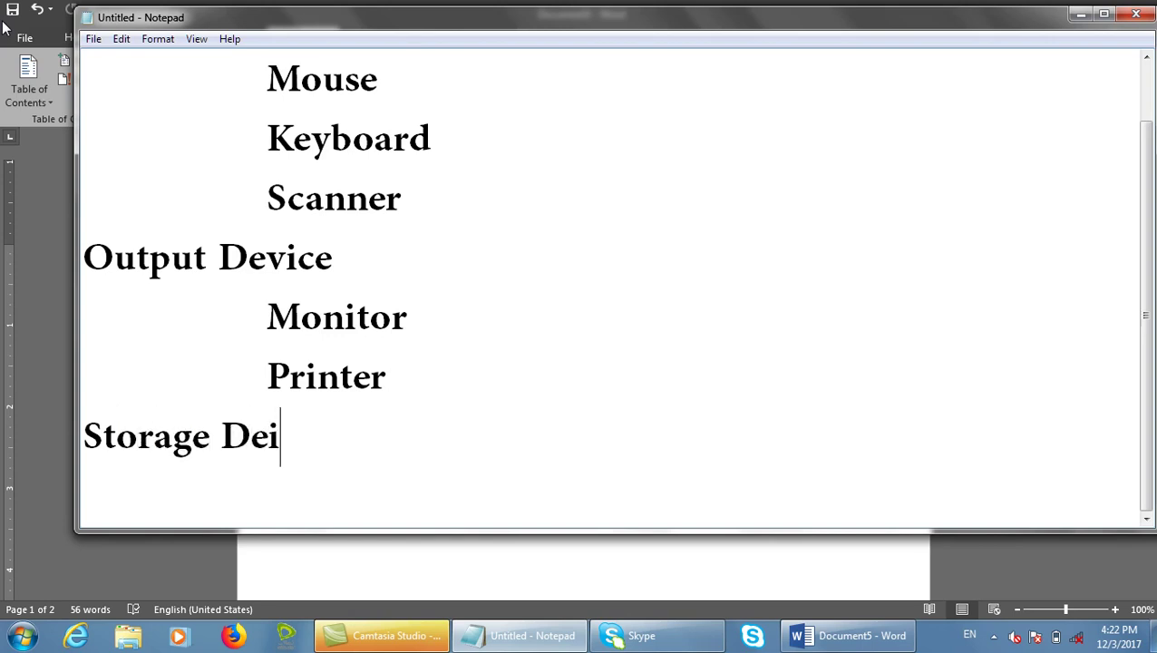
pyautogui.press('BackSpace')
pyautogui.press('BackSpace')
pyautogui.write('vices')
pyautogui.press('Return')
pyautogui.press('Tab')
pyautogui.write('Hard')
pyautogui.press('BackSpace')
pyautogui.write('d Disk')
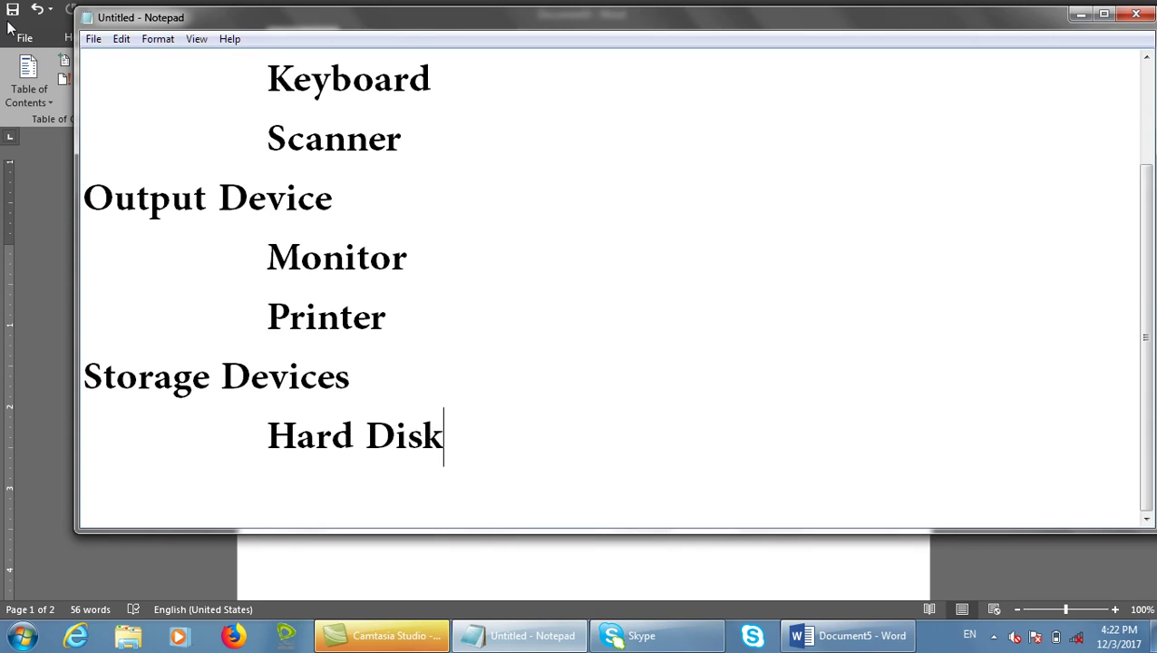
# Add Ram and USB on separate tab-indented lines below Hard Disk.
pyautogui.press('Return')
pyautogui.press('Tab')
pyautogui.write('Ram')
pyautogui.press('Return')
pyautogui.press('Tab')
pyautogui.write('IS')
pyautogui.press('BackSpace')
pyautogui.press('BackSpace')
pyautogui.write('USB')
# Add the heading Processing Device below USB, with Processsor on a tab-indented line beneath it.
pyautogui.press('Return')
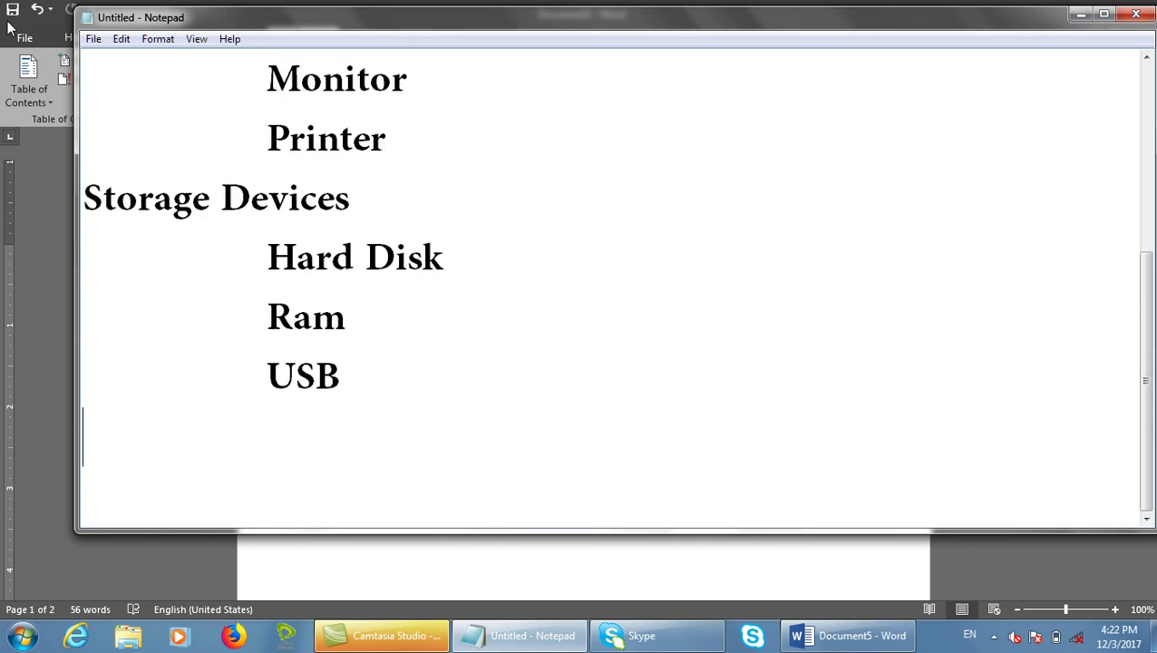
pyautogui.write('Processing Device')
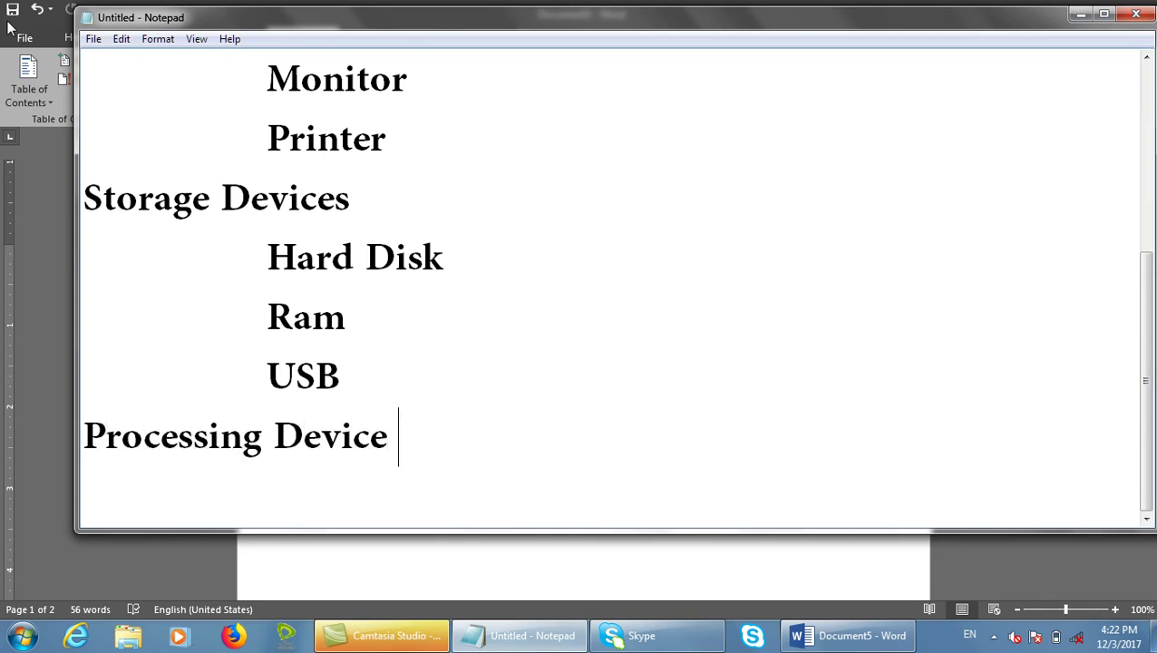
pyautogui.press('Return')
pyautogui.press('Tab')
pyautogui.write('PRo')
pyautogui.press('BackSpace')
pyautogui.press('BackSpace')
pyautogui.write('rocesssor')
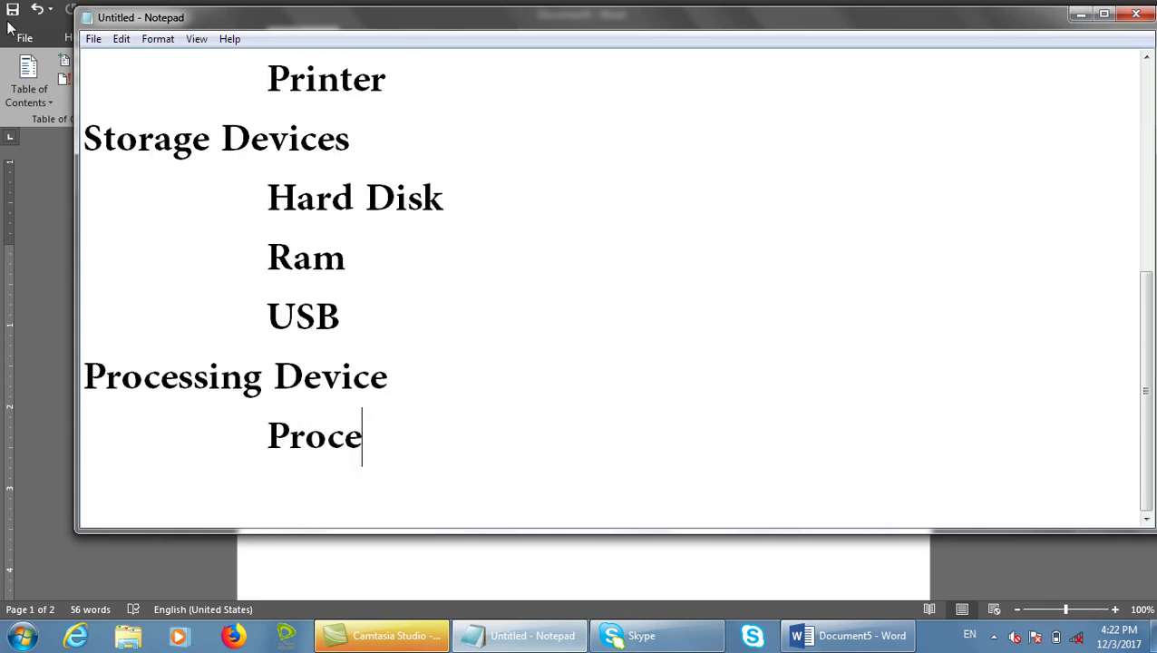
# Maximize the Notepad window and examine each category heading together with its indented items.
pyautogui.doubleClick(601, 19)
pyautogui.scroll(2, 390, 304)
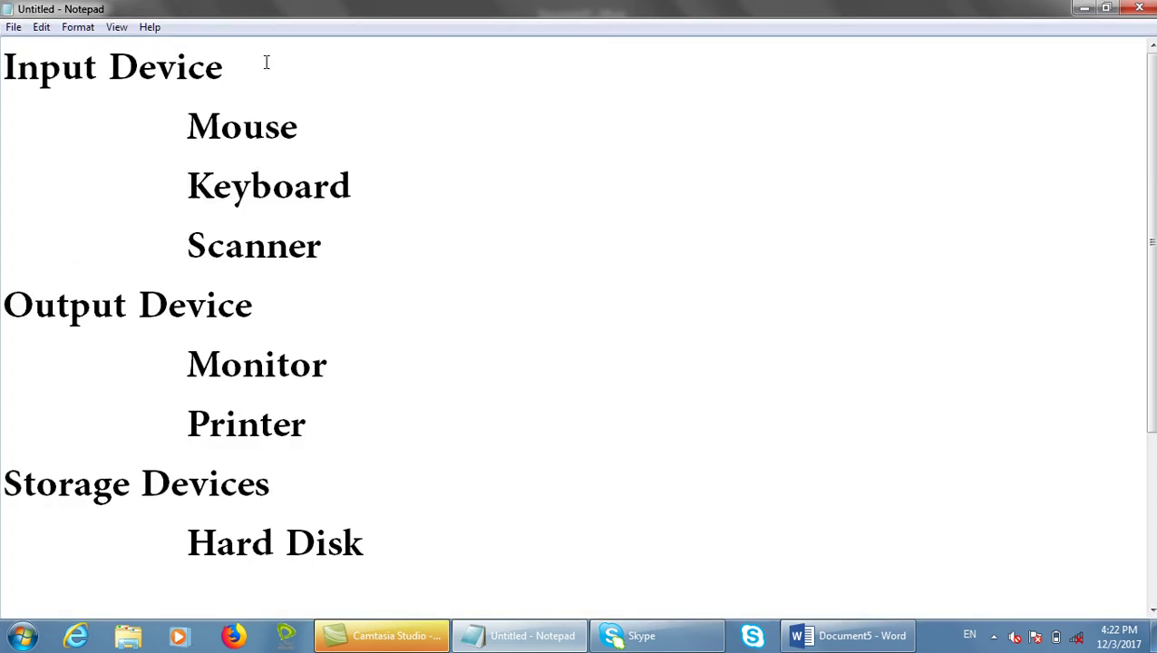
pyautogui.moveTo(266, 61); pyautogui.dragTo(3, 61)
pyautogui.moveTo(421, 245); pyautogui.dragTo(118, 125)
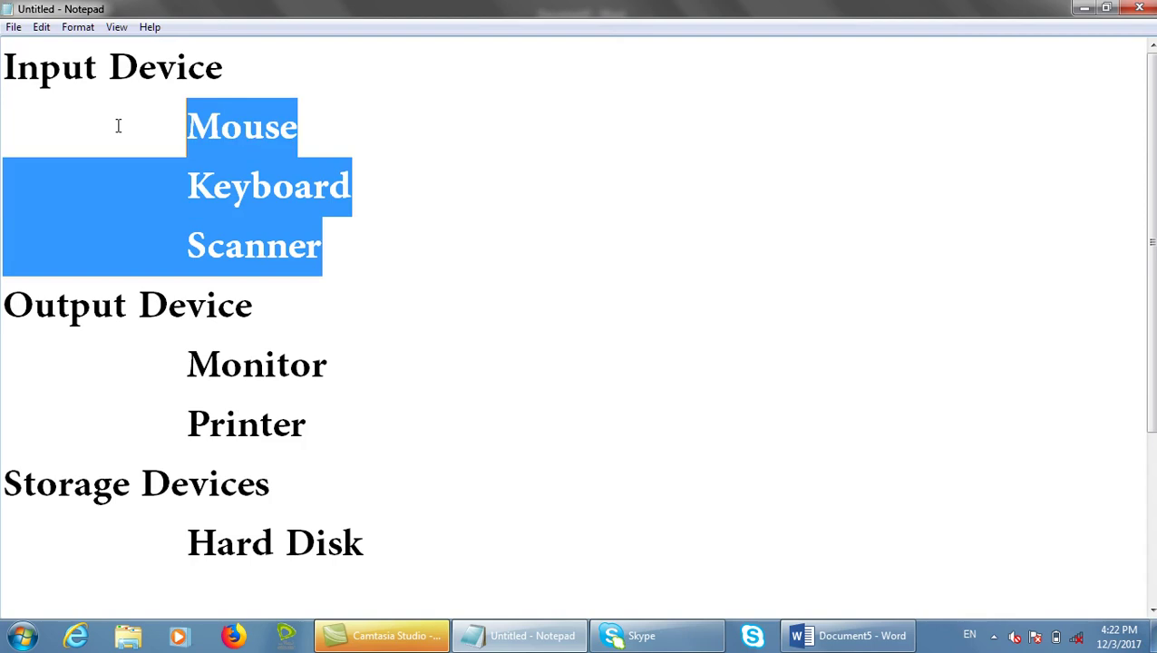
pyautogui.moveTo(255, 322); pyautogui.dragTo(2, 313)
pyautogui.moveTo(343, 454); pyautogui.dragTo(141, 367)
pyautogui.moveTo(312, 496); pyautogui.dragTo(3, 472)
pyautogui.scroll(-2, 306, 529)
pyautogui.moveTo(324, 446); pyautogui.dragTo(140, 302)
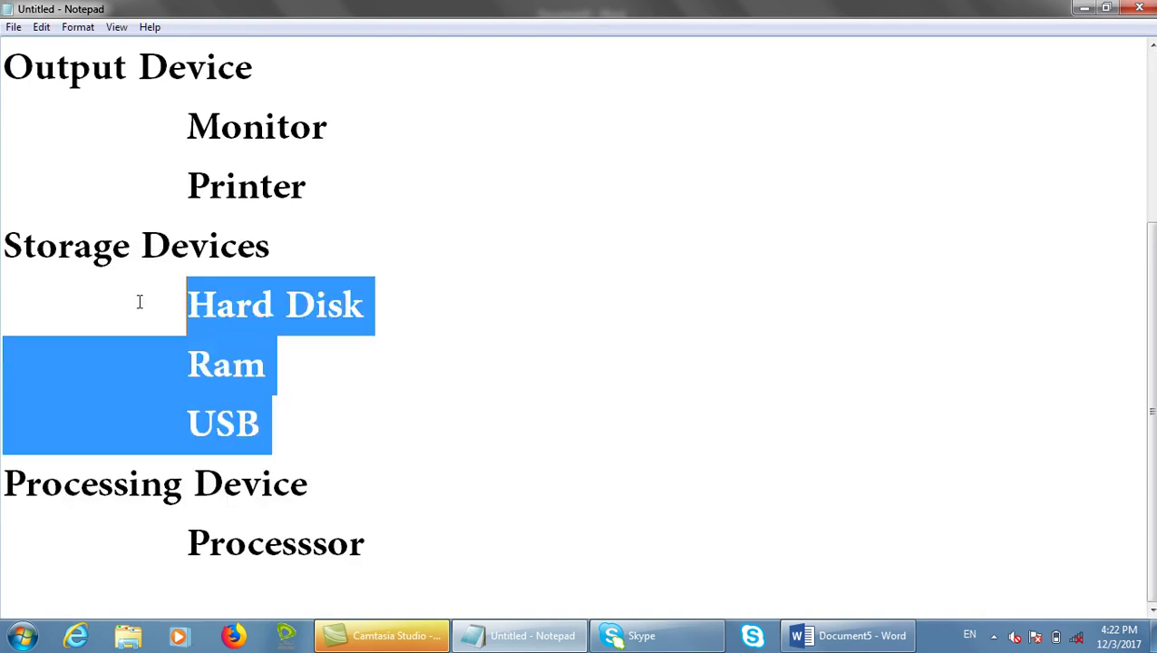
pyautogui.moveTo(319, 498); pyautogui.dragTo(26, 494)
pyautogui.click(472, 359)
pyautogui.scroll(2, 481, 355)
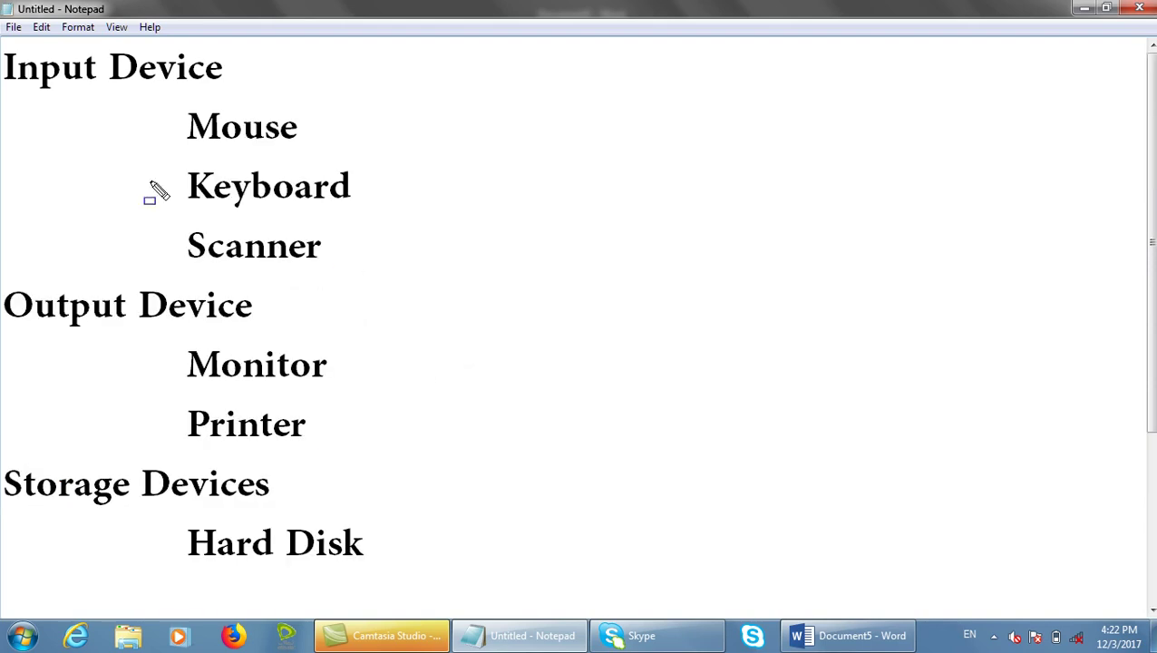
pyautogui.moveTo(2, 34); pyautogui.dragTo(235, 87)
pyautogui.moveTo(139, 105); pyautogui.dragTo(327, 234)
pyautogui.moveTo(393, 290)
pyautogui.mouseDown()
pyautogui.moveTo(410, 280)
pyautogui.moveTo(410, 261)
pyautogui.mouseUp()
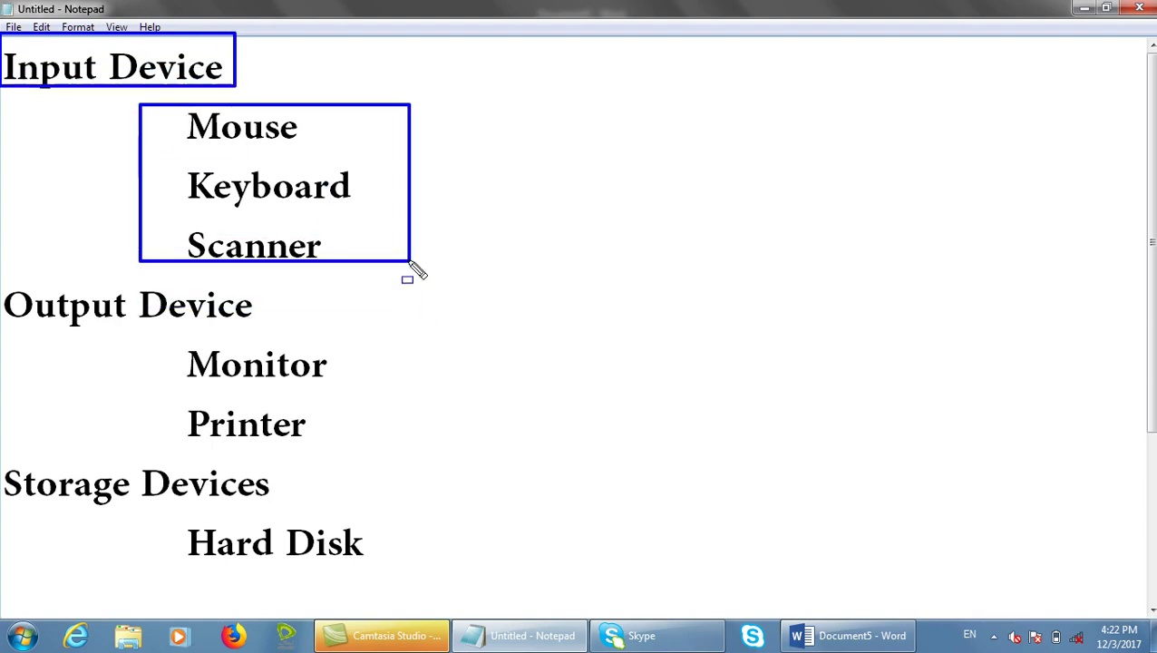
pyautogui.moveTo(4, 283)
pyautogui.mouseDown()
pyautogui.moveTo(103, 331)
pyautogui.moveTo(277, 335)
pyautogui.mouseUp()
pyautogui.moveTo(157, 351); pyautogui.dragTo(240, 400)
pyautogui.moveTo(289, 435); pyautogui.dragTo(360, 445)
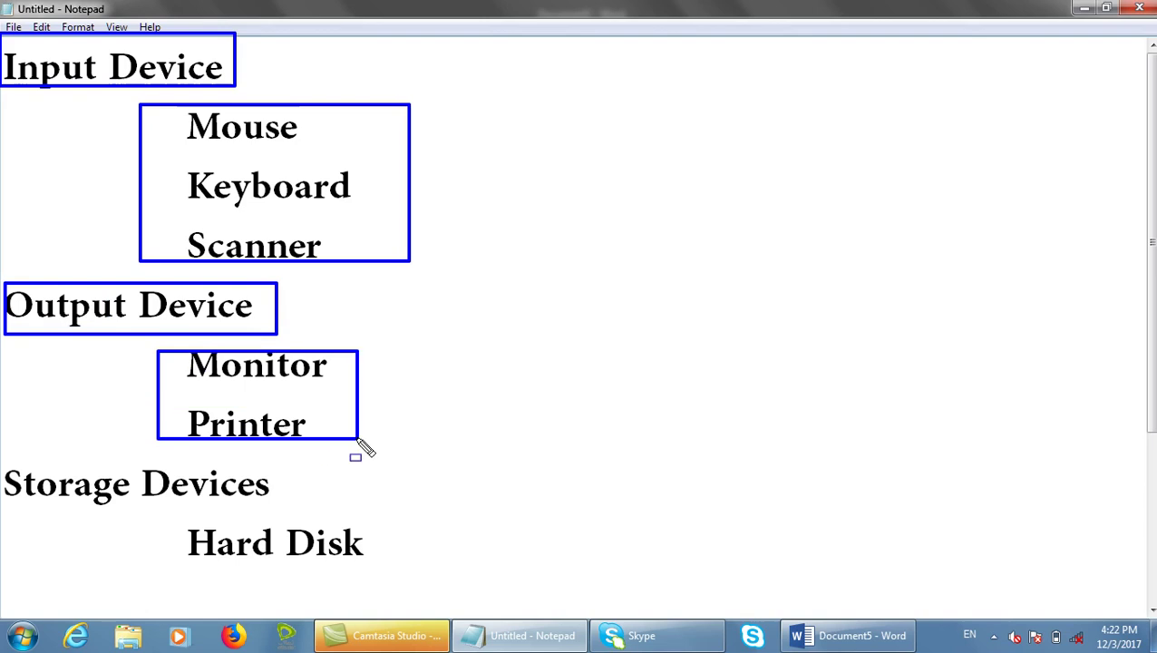
pyautogui.press('Escape')
# Switch to Word, close Document5 without saving it, and create a new blank document.
pyautogui.click(846, 633)
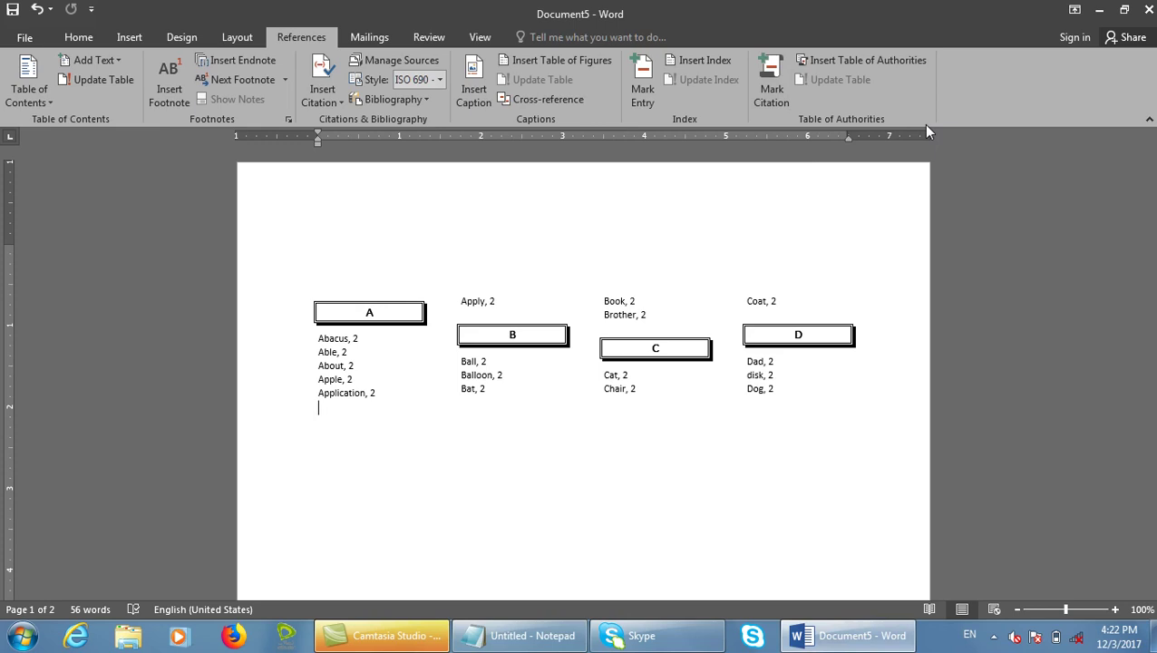
pyautogui.hotkey('ctrl', 'w')
pyautogui.press('n')
pyautogui.hotkey('ctrl', 'n')
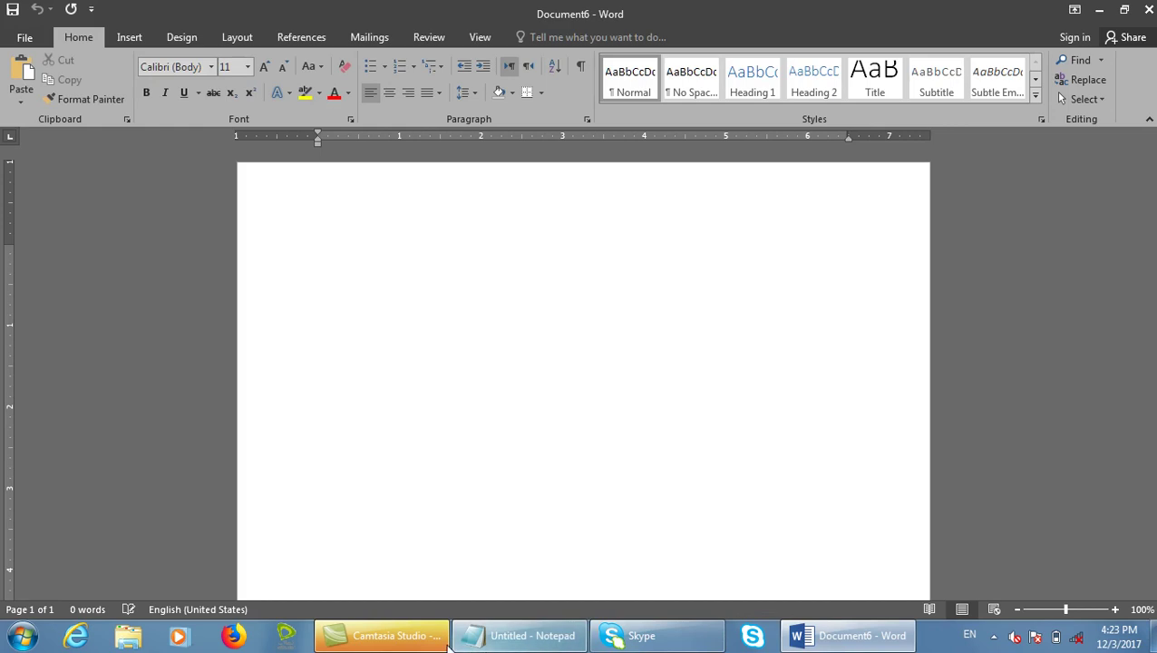
# Start Mark Citation in the blank Word document and open its category list for editing.
pyautogui.click(483, 638)
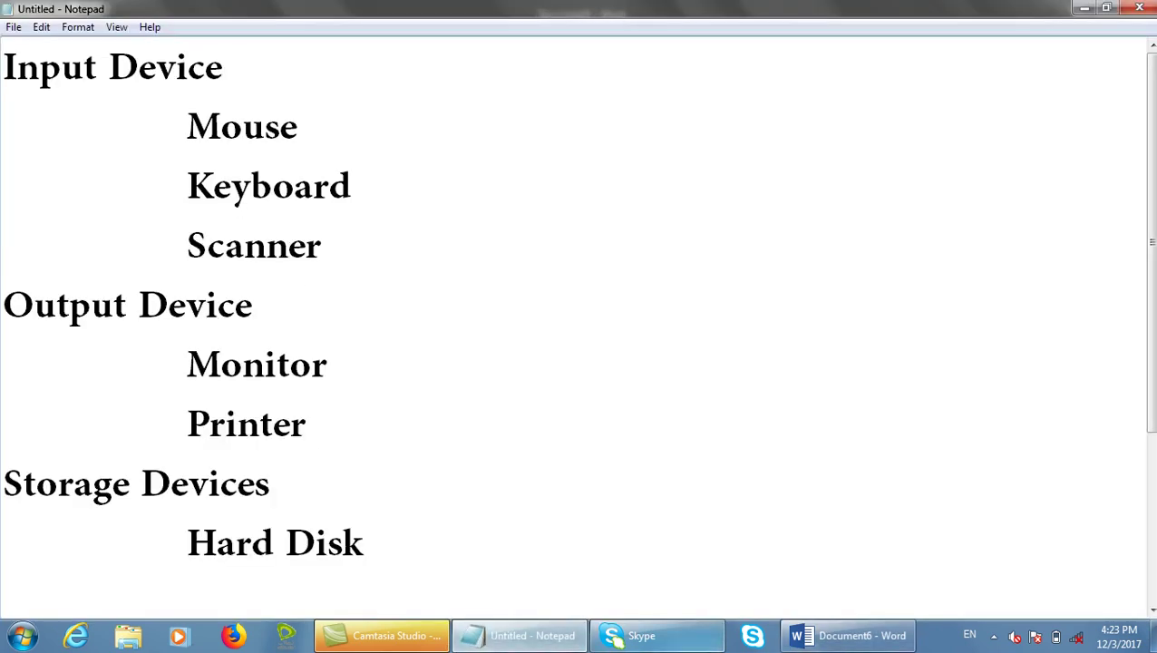
pyautogui.click(852, 636)
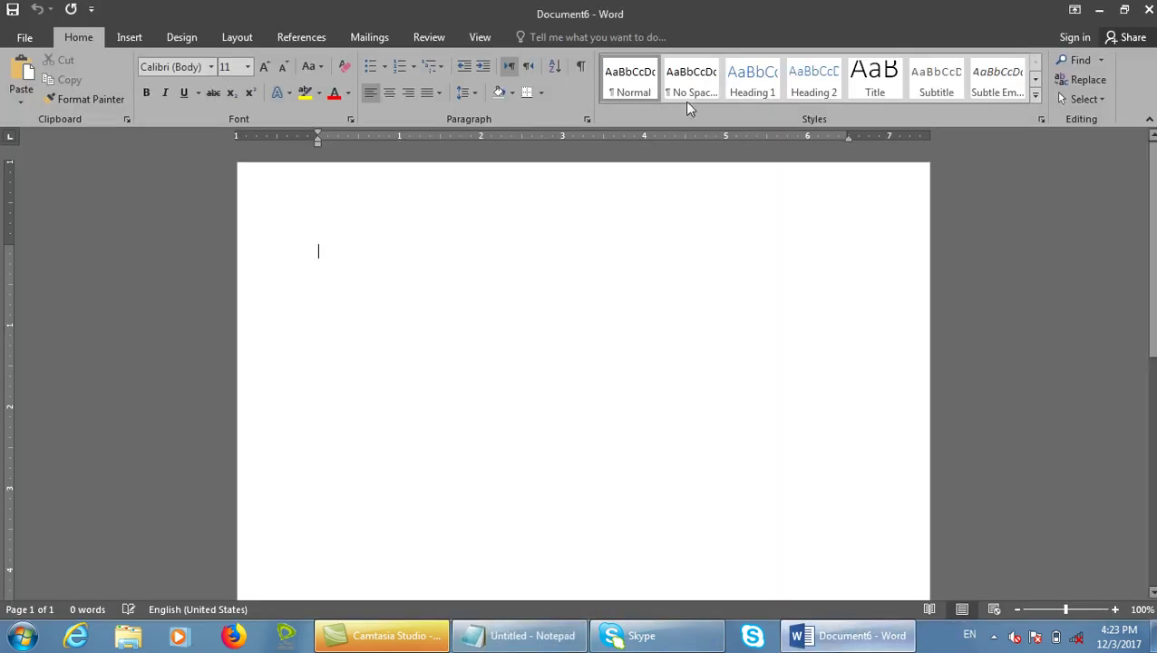
pyautogui.click(308, 41)
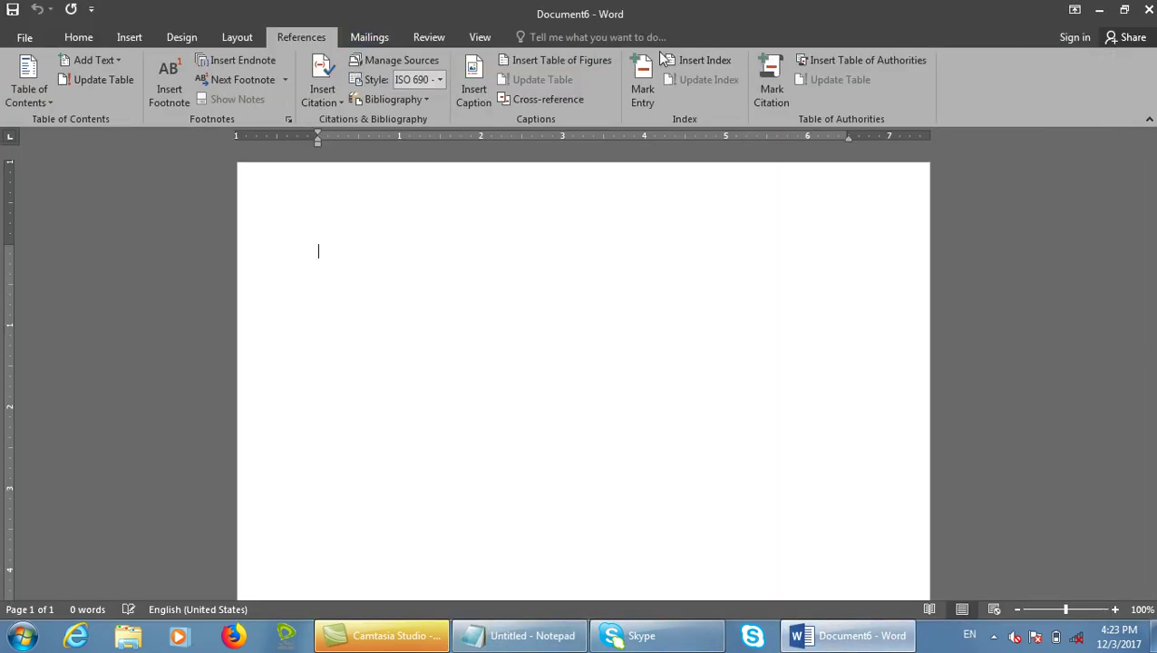
pyautogui.click(772, 77)
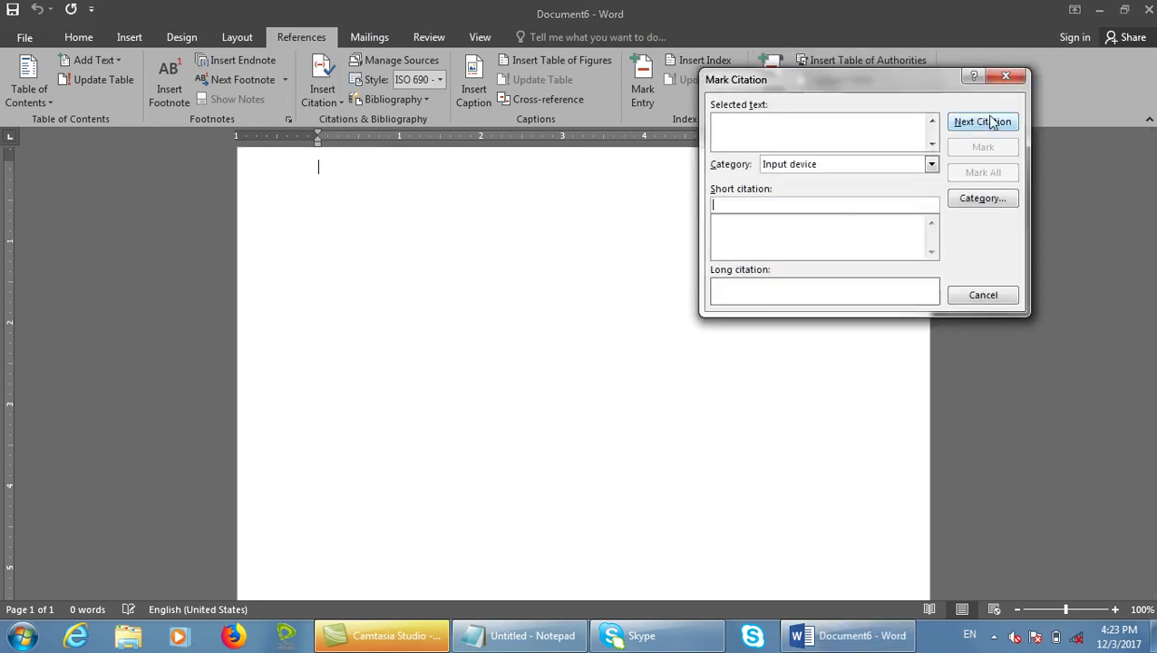
pyautogui.click(994, 203)
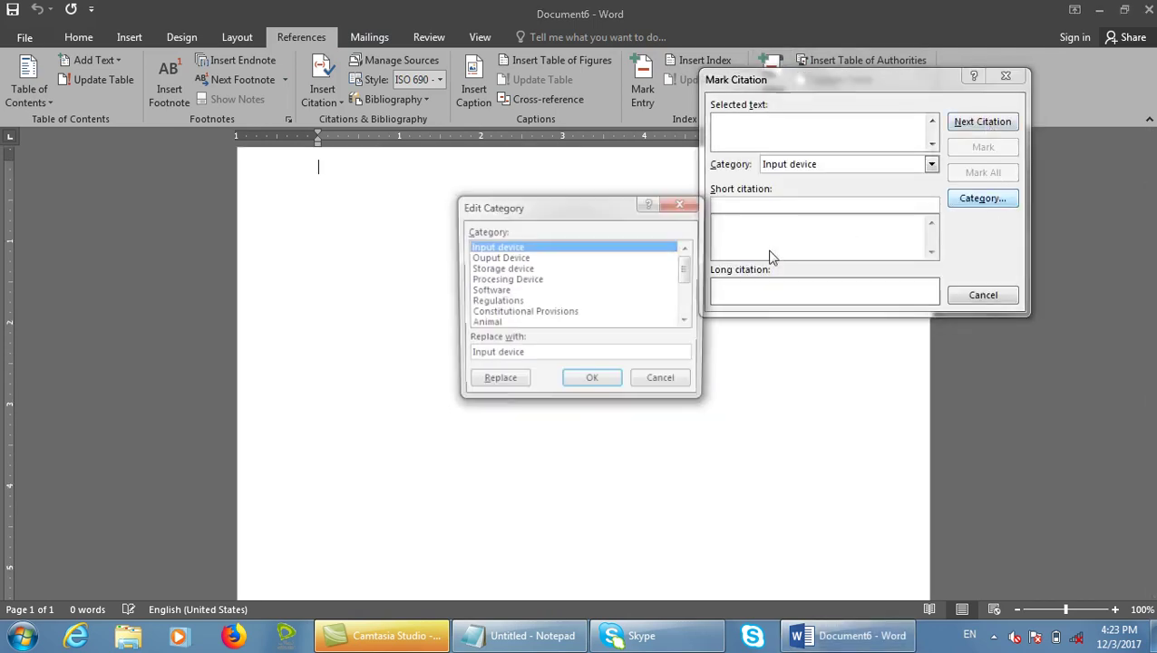
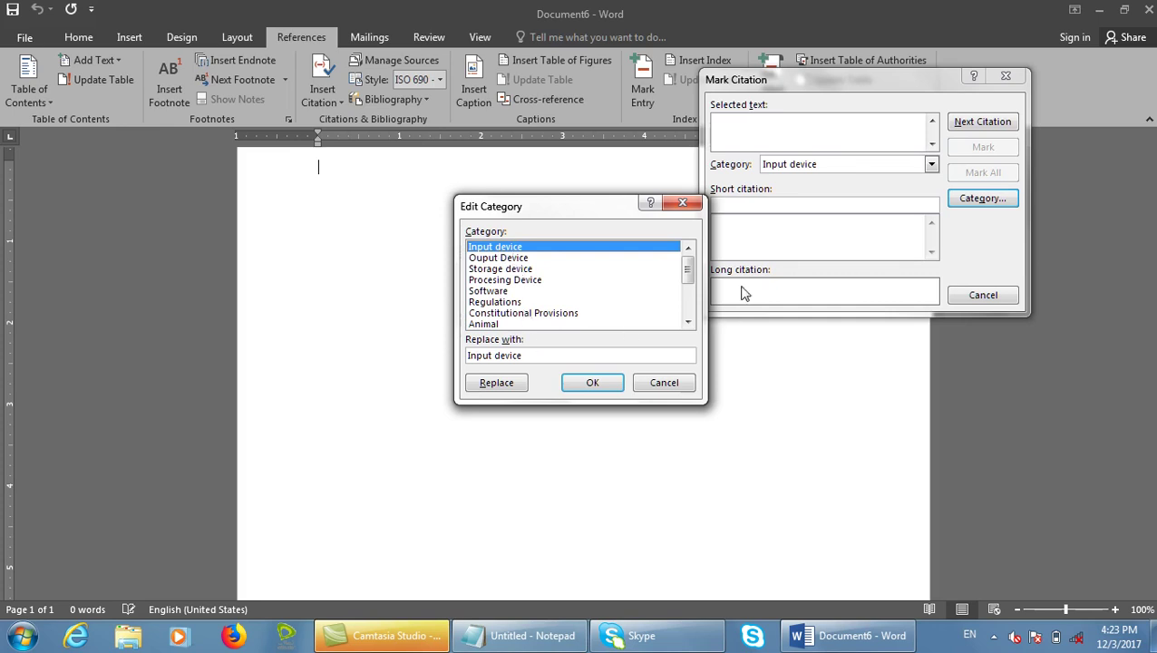
# Switch to Notepad and add the heading Animal below Processsor, with Dog on a tab-indented line beneath it.
pyautogui.click(497, 635)
pyautogui.scroll(-2, 468, 546)
pyautogui.click(460, 573)
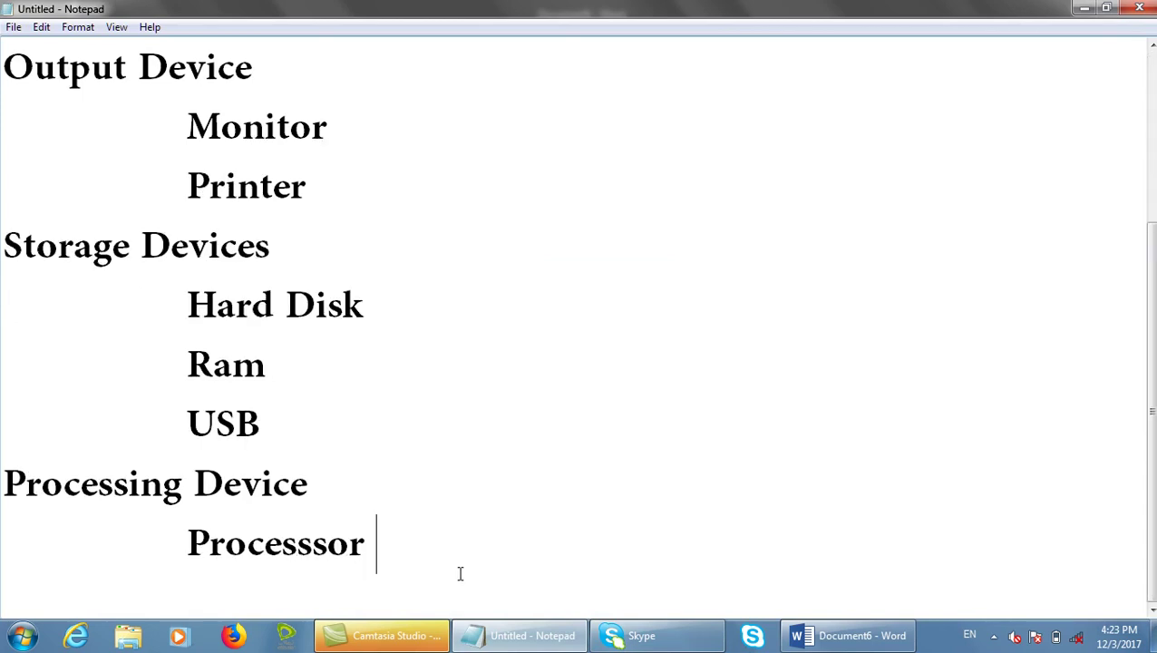
pyautogui.press('Return')
pyautogui.write('Animal')
pyautogui.press('Tab')
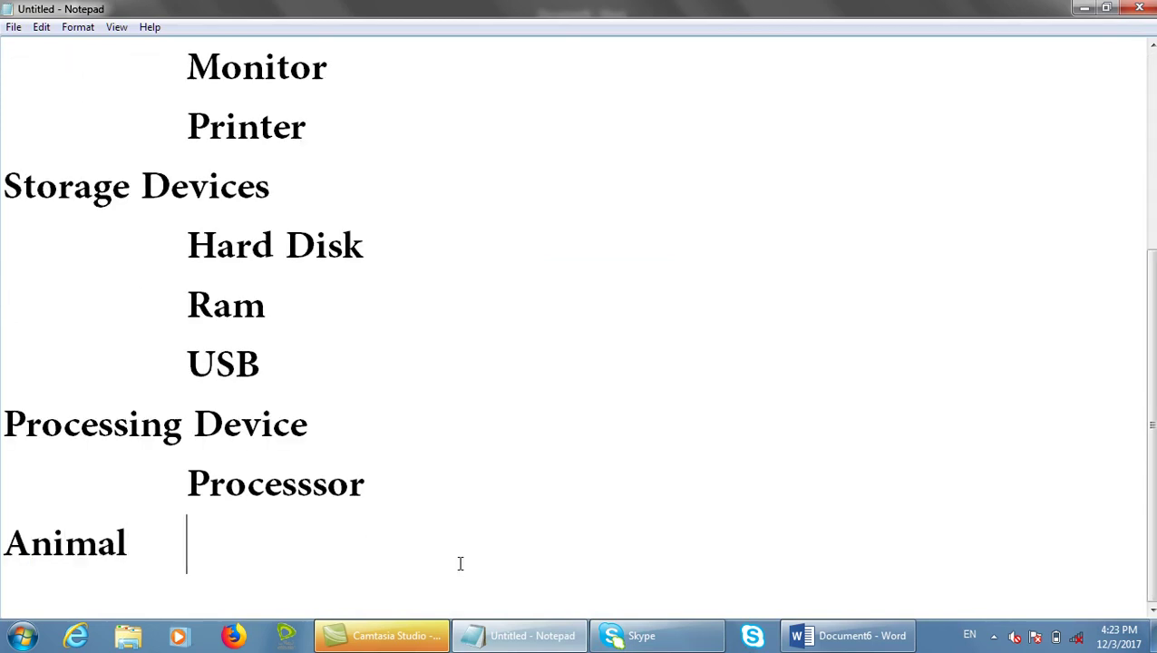
pyautogui.press('Return')
pyautogui.press('Tab')
pyautogui.write('od')
pyautogui.press('BackSpace')
pyautogui.press('BackSpace')
pyautogui.write('Do')
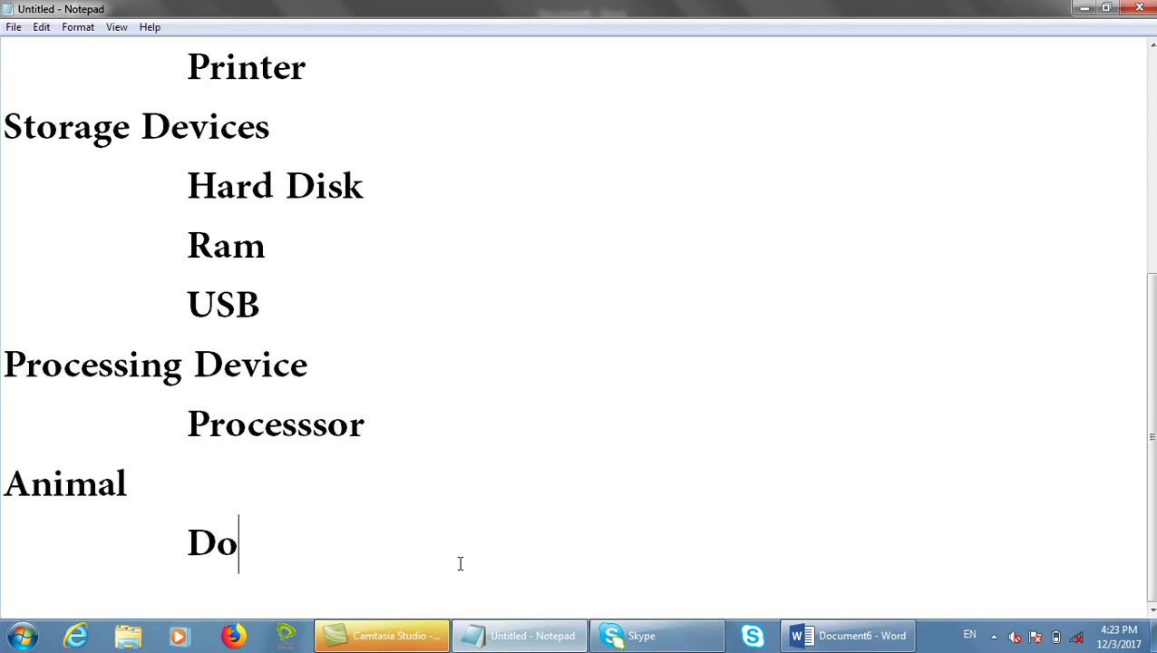
pyautogui.write('g')
# Add Cat and Lione on separate tab-indented lines below Dog.
pyautogui.press('Return')
pyautogui.press('Tab')
pyautogui.write('Cat')
pyautogui.press('Return')
pyautogui.press('Tab')
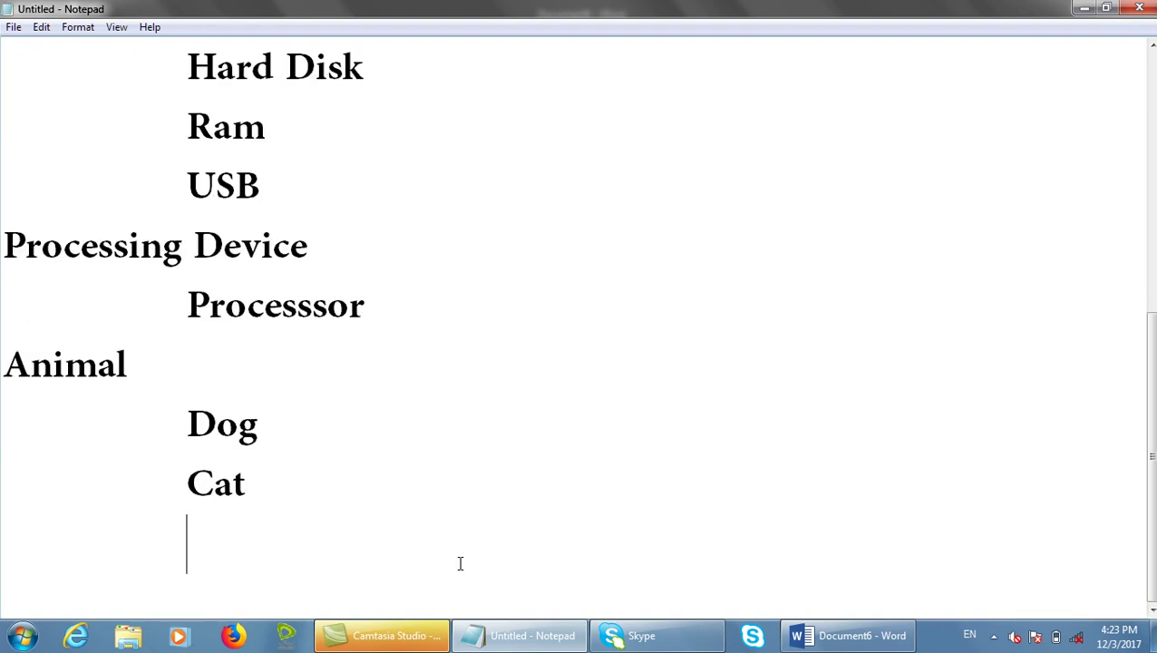
pyautogui.write('Line')
pyautogui.press('BackSpace')
pyautogui.press('BackSpace')
pyautogui.press('BackSpace')
pyautogui.press('BackSpace')
pyautogui.write('ione')
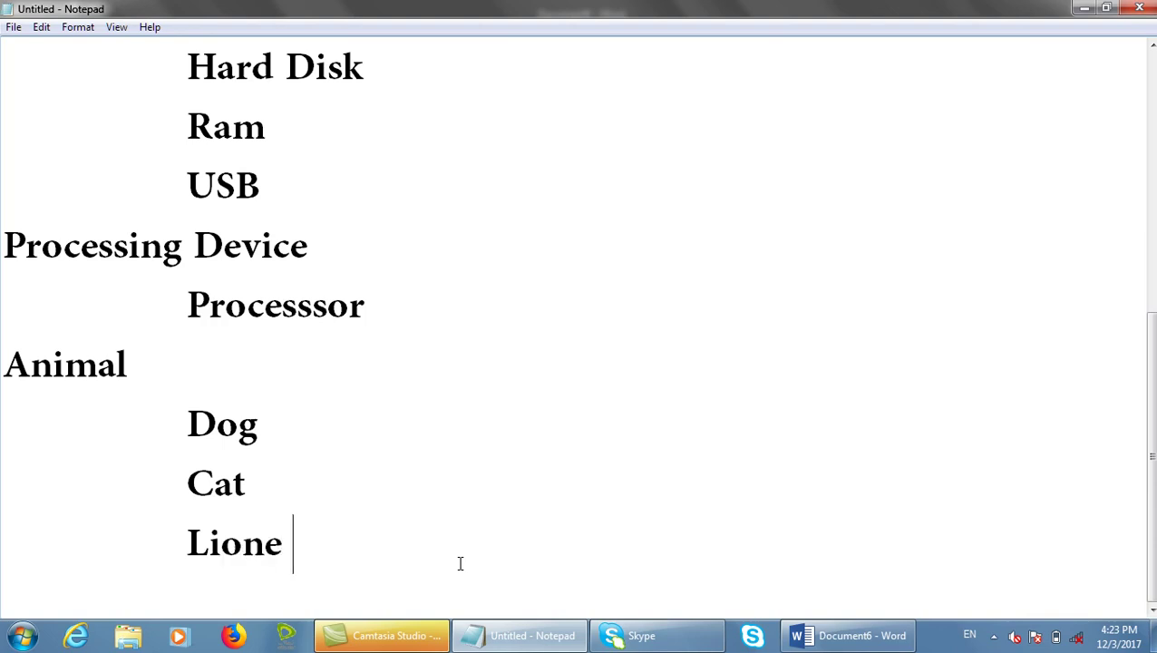
pyautogui.press('Return')
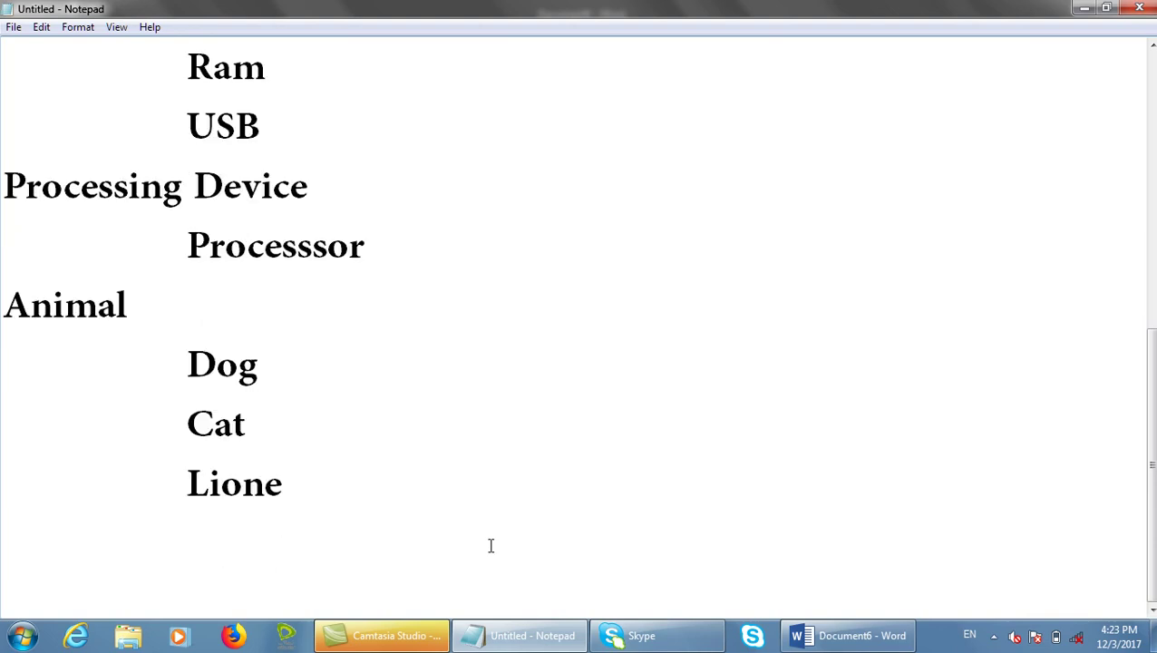
# Compare the Animal heading and its items in Notepad with the citation categories listed in Word.
pyautogui.moveTo(321, 428); pyautogui.dragTo(150, 361)
pyautogui.click(129, 305)
pyautogui.moveTo(130, 304); pyautogui.dragTo(1, 303)
pyautogui.moveTo(256, 363); pyautogui.dragTo(173, 369)
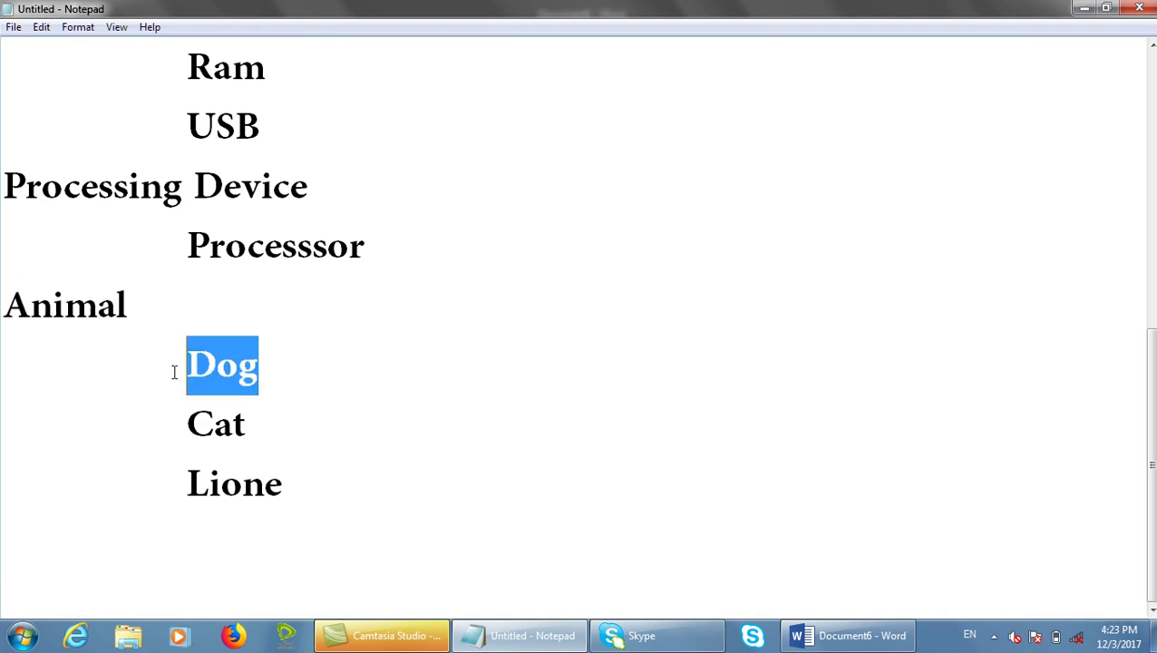
pyautogui.click(373, 525)
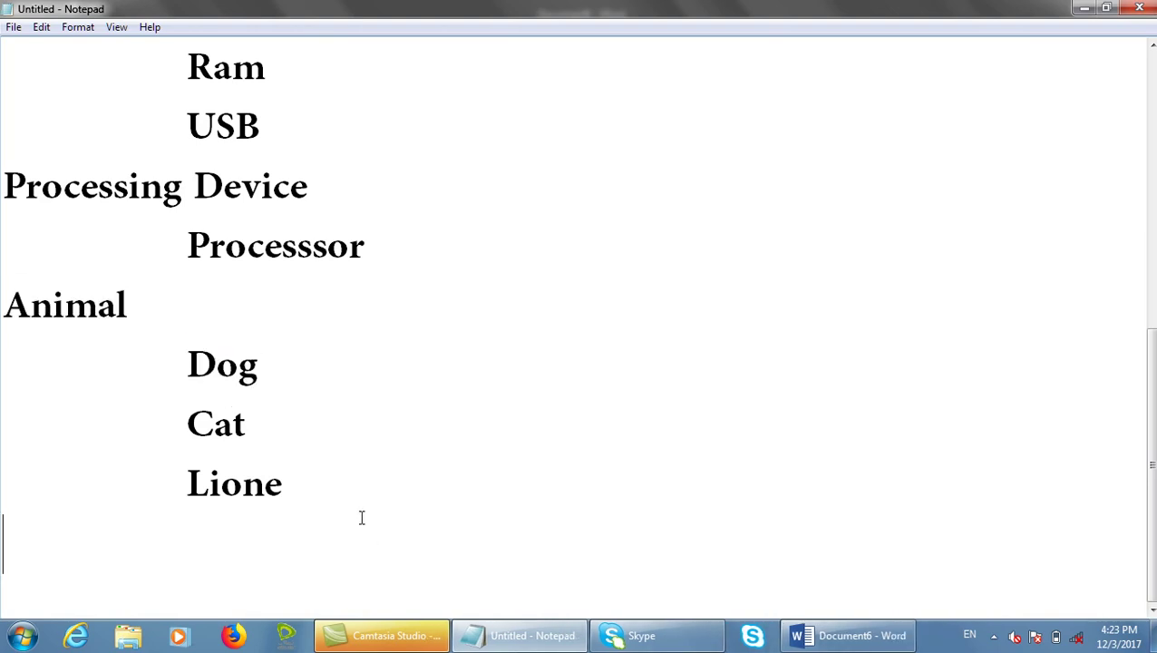
pyautogui.scroll(3, 544, 535)
pyautogui.click(848, 635)
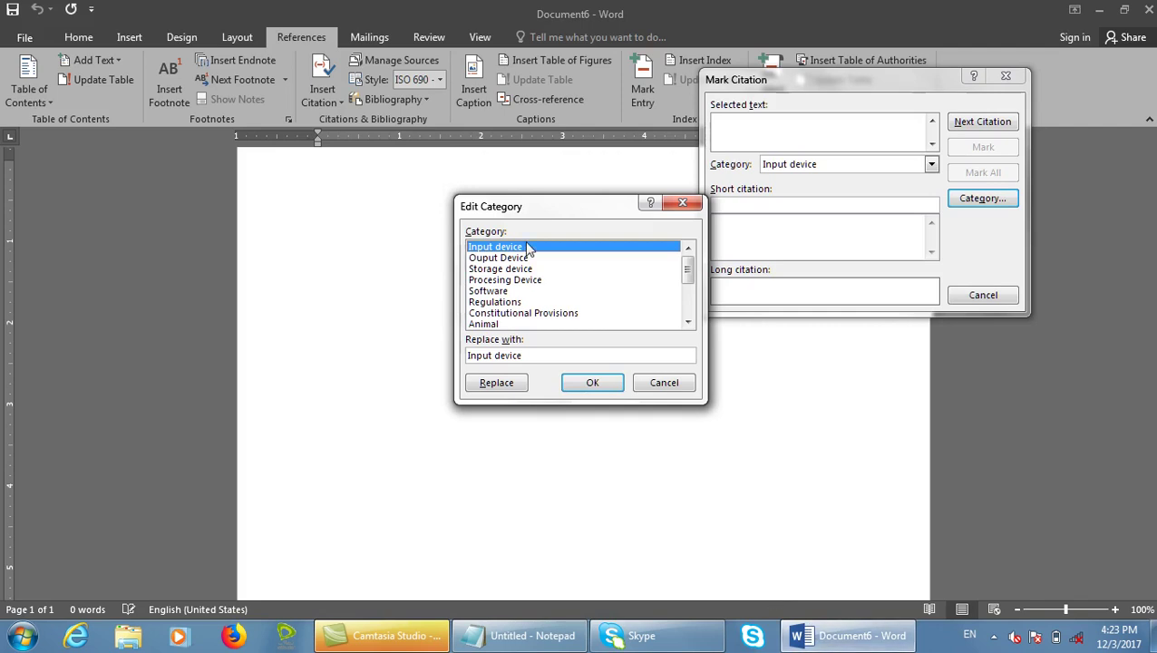
pyautogui.click(497, 259)
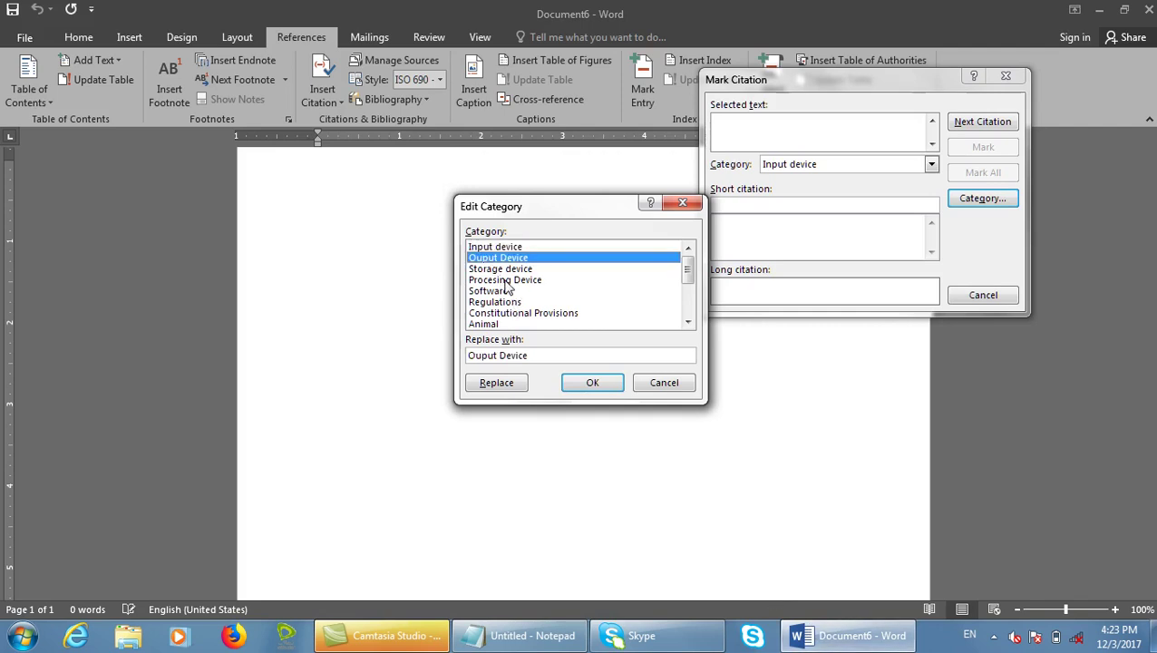
pyautogui.click(506, 281)
pyautogui.click(492, 325)
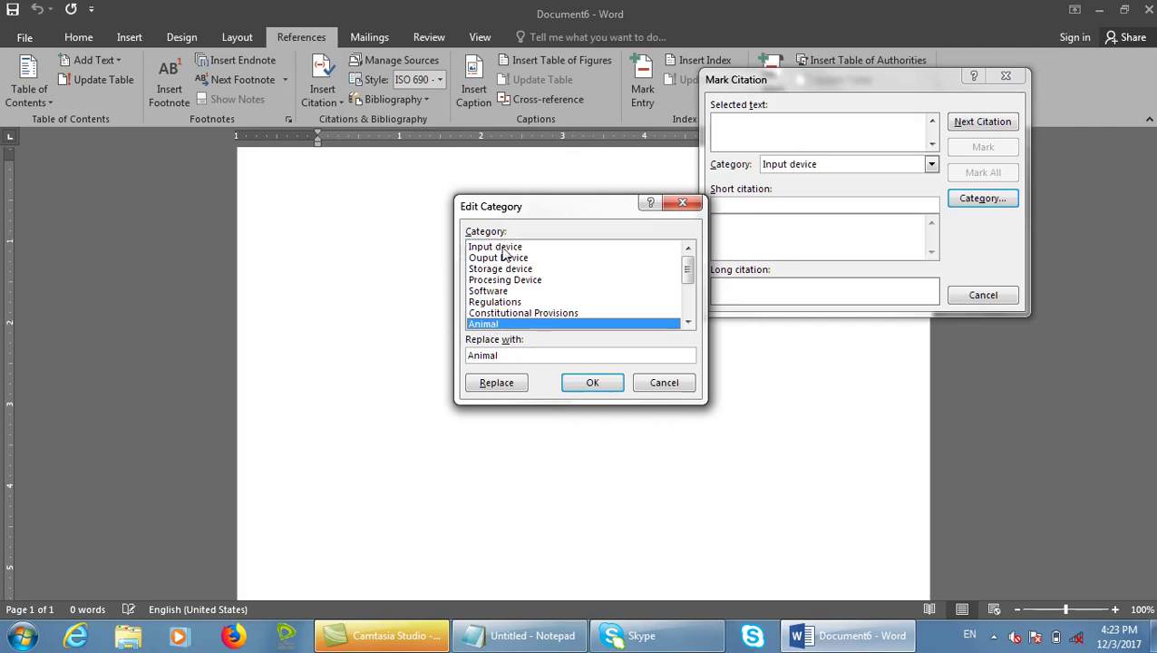
# Try renaming the Regulations citation category to book, and cancel out of the category editing.
pyautogui.click(495, 302)
pyautogui.click(504, 387)
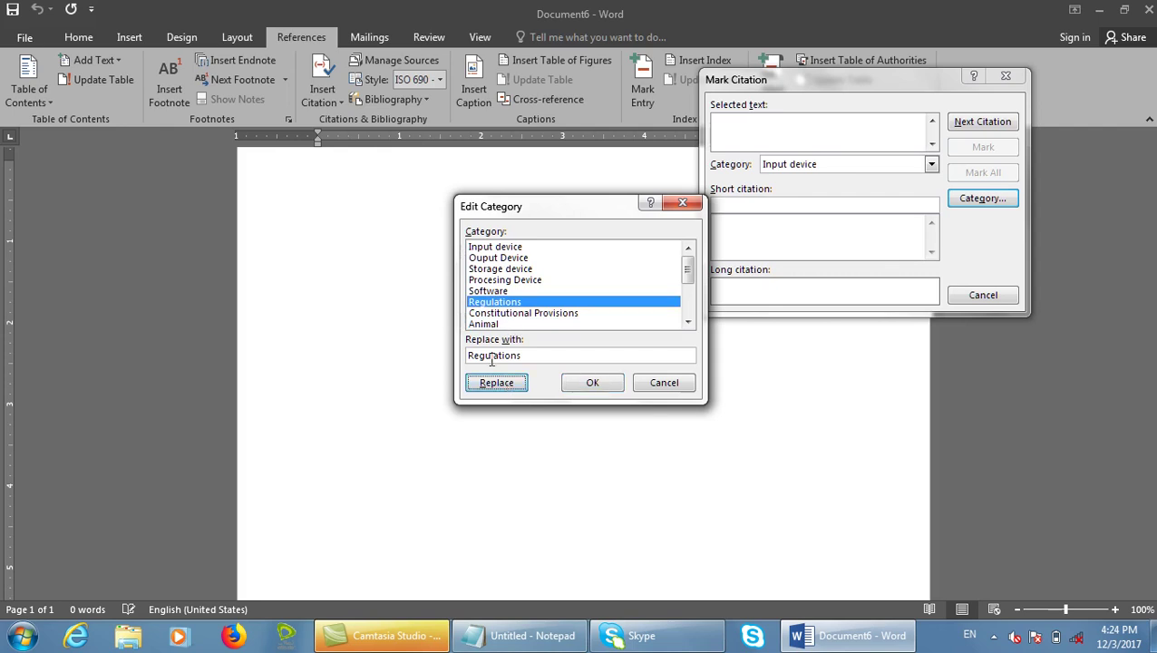
pyautogui.moveTo(535, 355); pyautogui.dragTo(498, 356)
pyautogui.hotkey('shift', 'Home')
pyautogui.write('book')
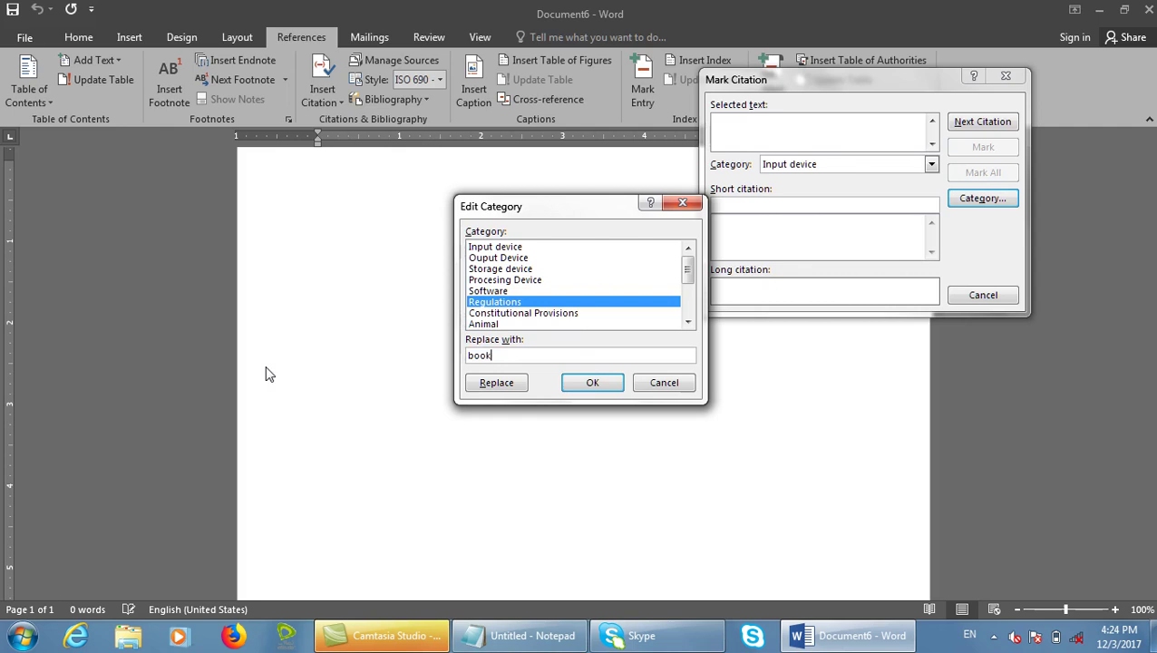
pyautogui.click(494, 383)
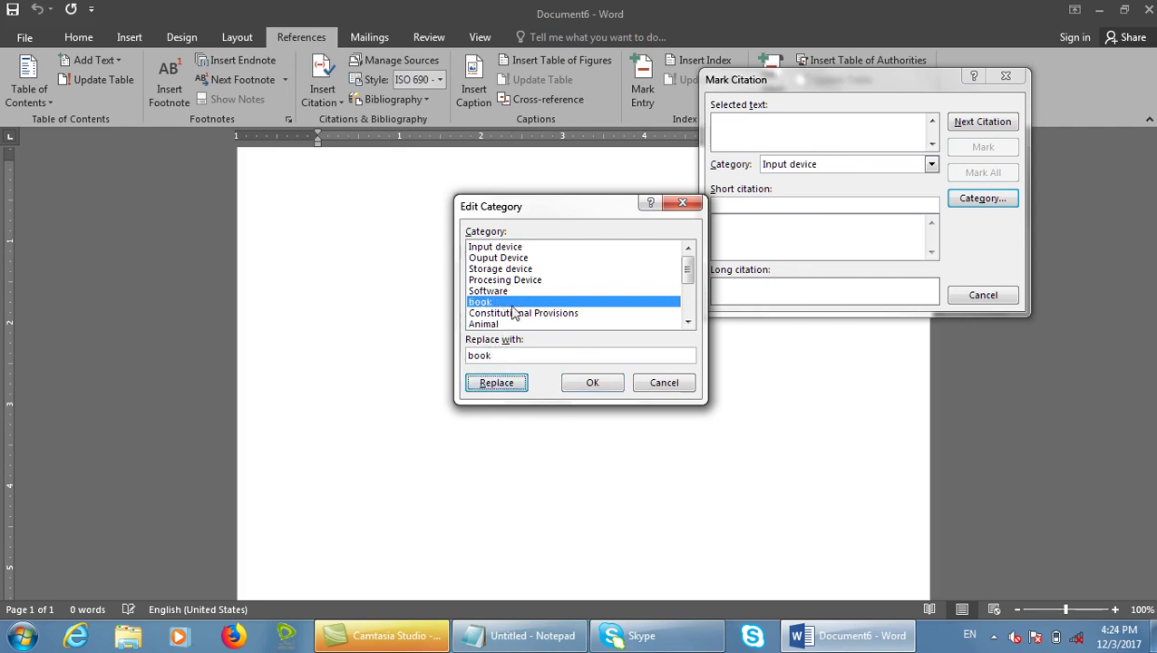
pyautogui.click(535, 248)
pyautogui.press('Escape')
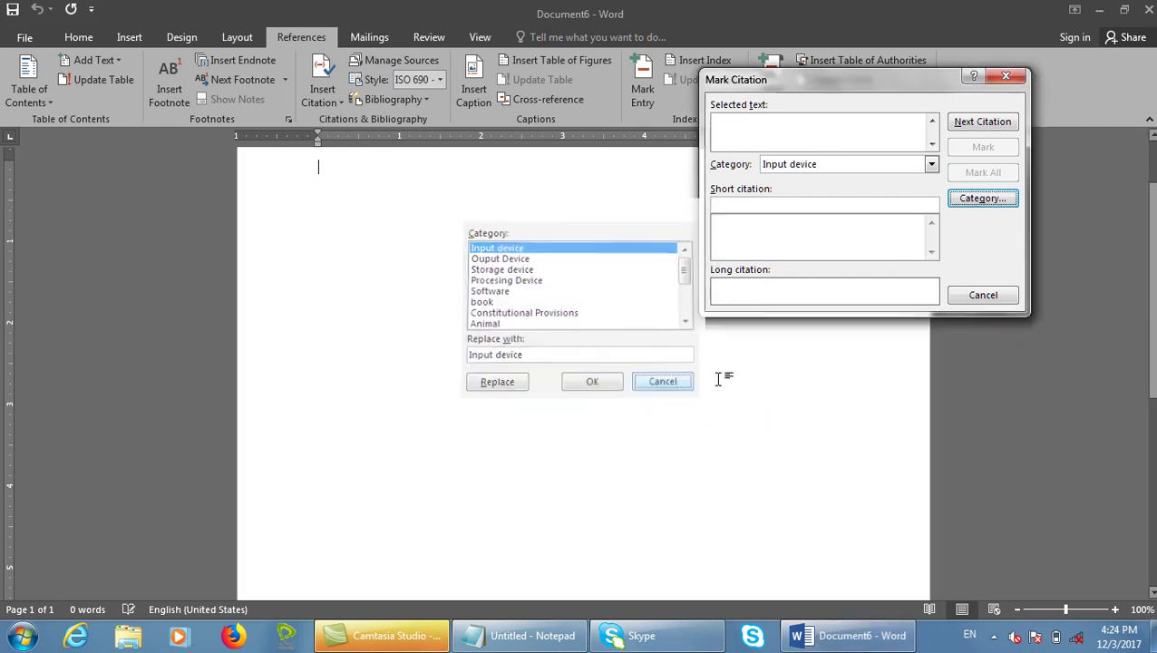
# Close the citation marking and add a Keyboard line on the second page, followed by =rand(1) filler text.
pyautogui.press('Escape')
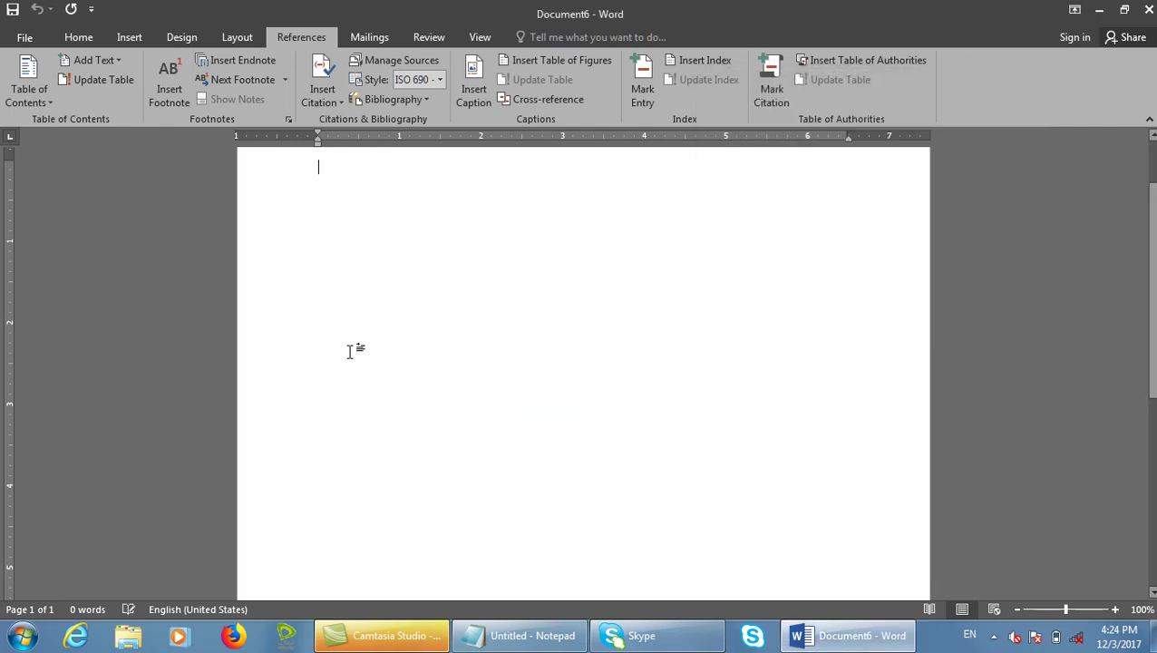
pyautogui.scroll(-3, 349, 351)
pyautogui.write('Key')
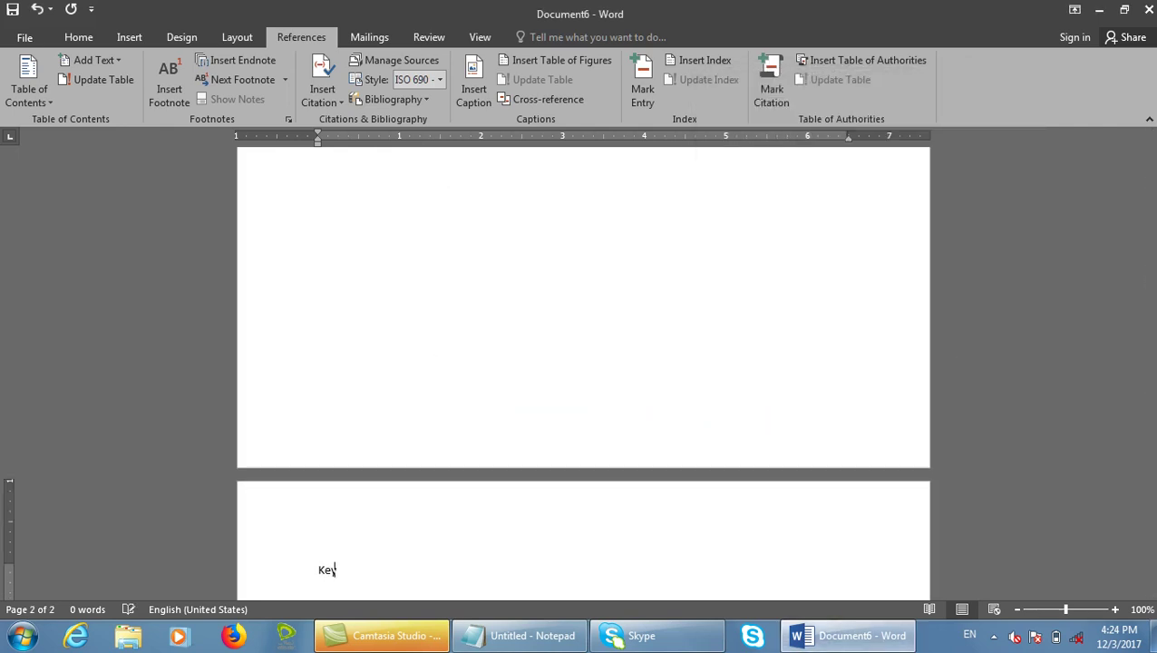
pyautogui.write('=rand(1)')
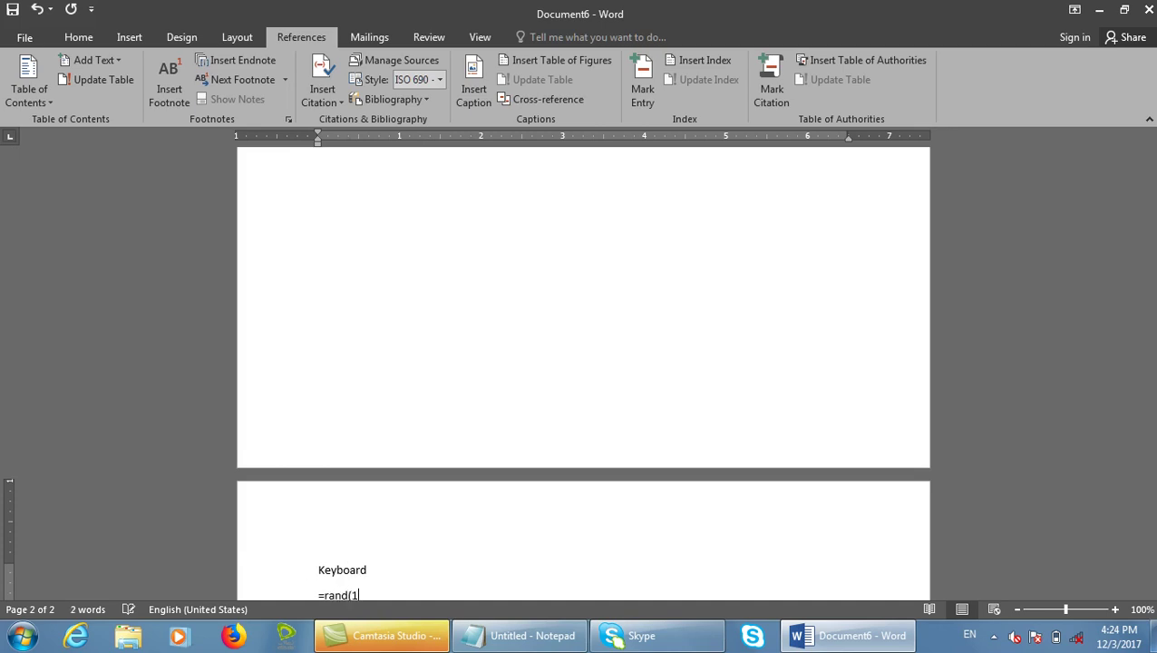
pyautogui.press('Return')
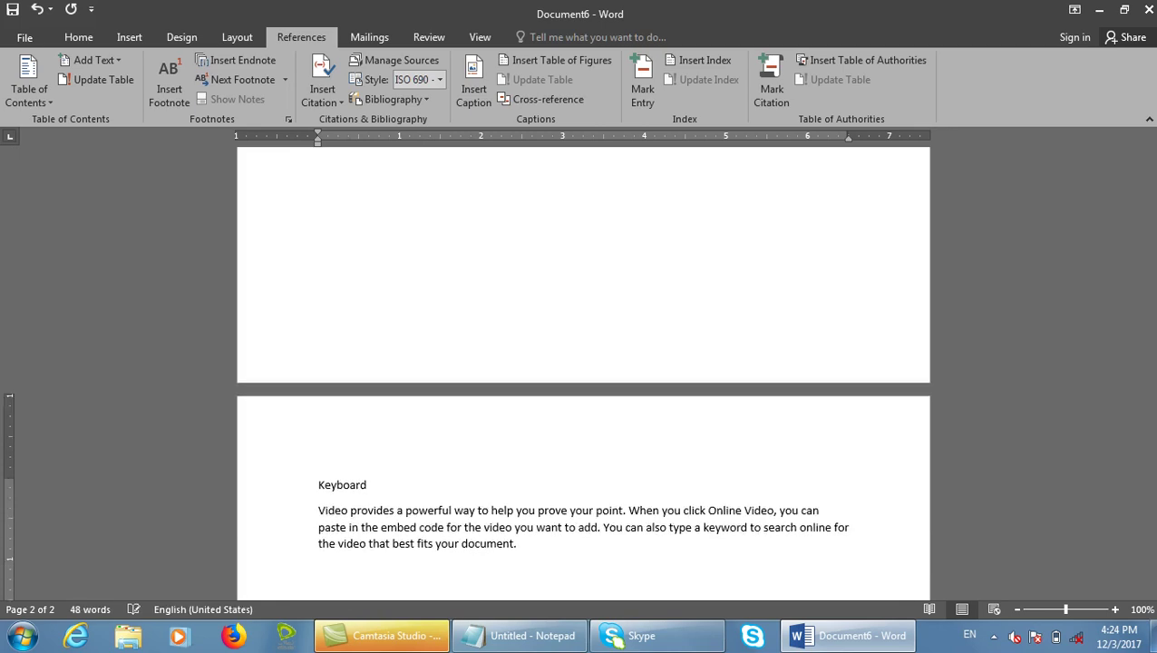
# Add a Mouse line with =rand(1) filler text and a Scanner line with =rand() filler text below the Keyboard paragraph.
pyautogui.write('mouse')
pyautogui.press('Return')
pyautogui.write('=rand')
pyautogui.write('(1)')
pyautogui.press('Return')
pyautogui.write('scanner')
pyautogui.press('Return')
pyautogui.write('=rand(4)')
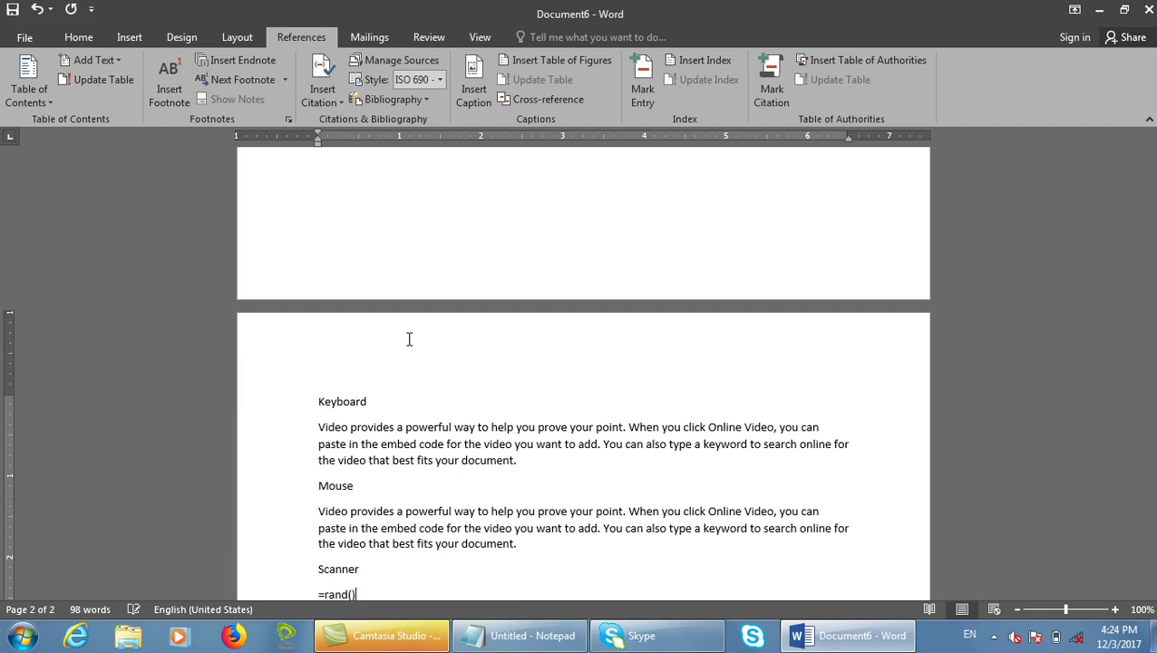
pyautogui.press('Return')
# Start a new page with a Monitor line followed by =rand(1) filler text.
pyautogui.hotkey('ctrl', 'Return')
pyautogui.write('montor')
pyautogui.press('Return')
pyautogui.write('=r')
pyautogui.press('BackSpace')
pyautogui.press('BackSpace')
pyautogui.press('BackSpace')
pyautogui.press('BackSpace')
pyautogui.press('BackSpace')
pyautogui.press('BackSpace')
pyautogui.write('itor')
pyautogui.press('Return')
pyautogui.write('=rand(1)')
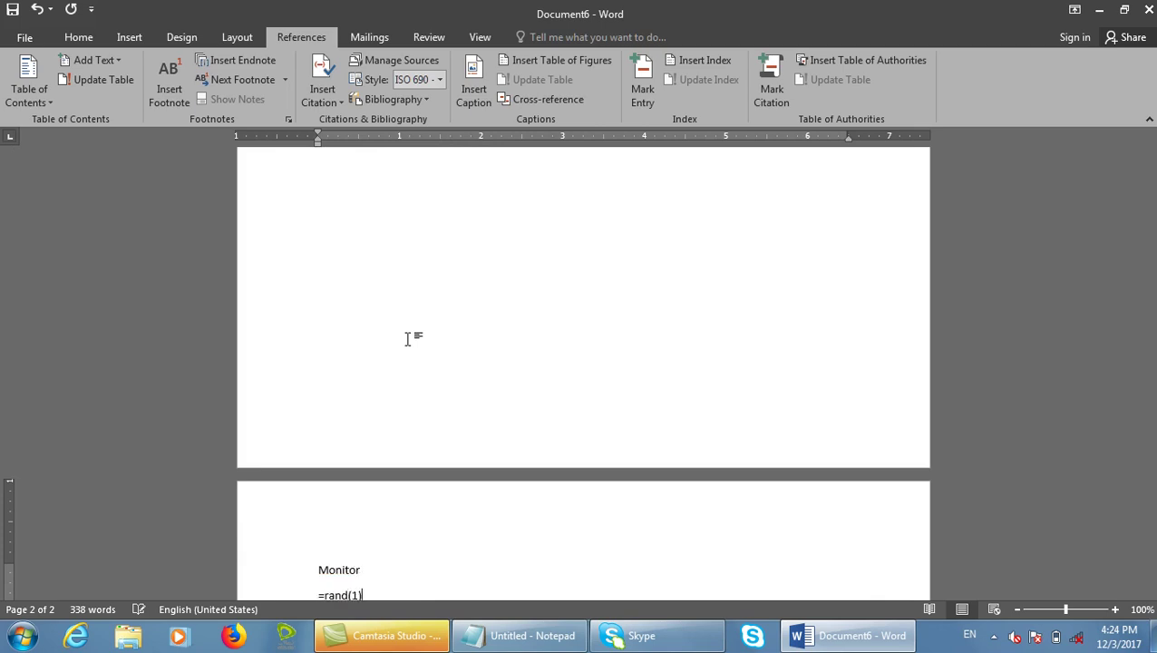
pyautogui.press('Return')
# Add a Printer line with =rand() filler text below the Monitor paragraph.
pyautogui.write('Printer')
pyautogui.press('Return')
pyautogui.write('=rand()')
pyautogui.press('Return')
# Start a new page with Hard Disk and Ram lines, each followed by =rand(1) filler text.
pyautogui.hotkey('ctrl', 'Return')
pyautogui.write('Hard Dis')
pyautogui.write('=rand(1)')
pyautogui.press('Return')
pyautogui.write('Ram=rand(1)')
pyautogui.press('Return')
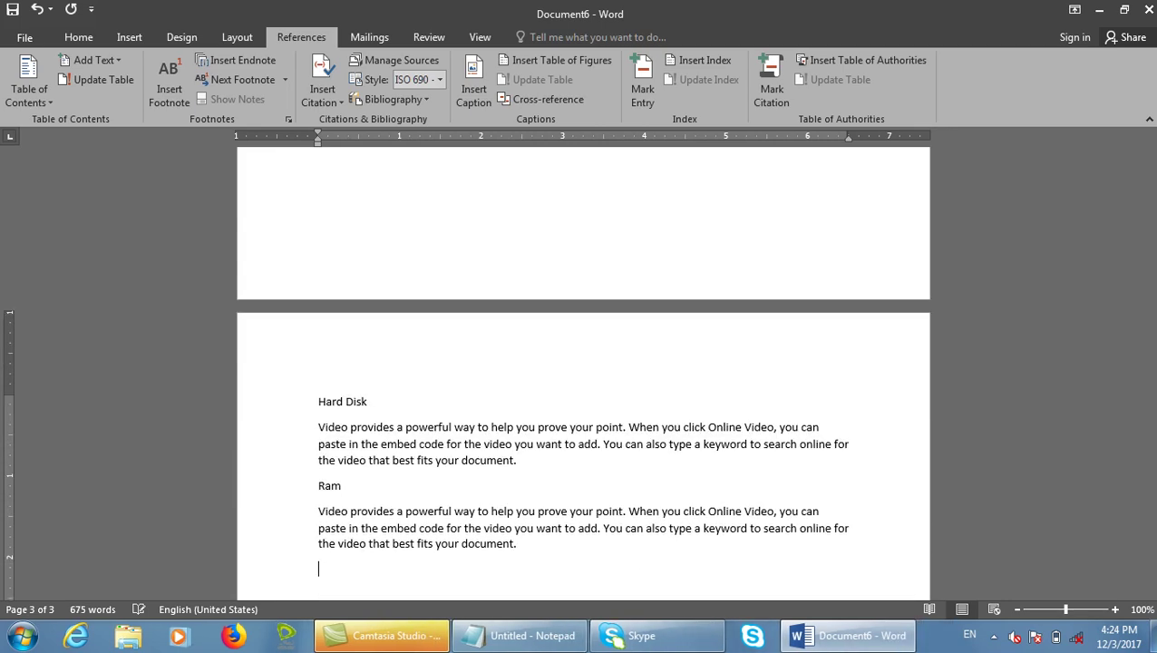
# Add a USB line with =rand() filler text below the Ram paragraph.
pyautogui.write('USB')
pyautogui.write('=rand(')
pyautogui.write(')')
pyautogui.press('Return')
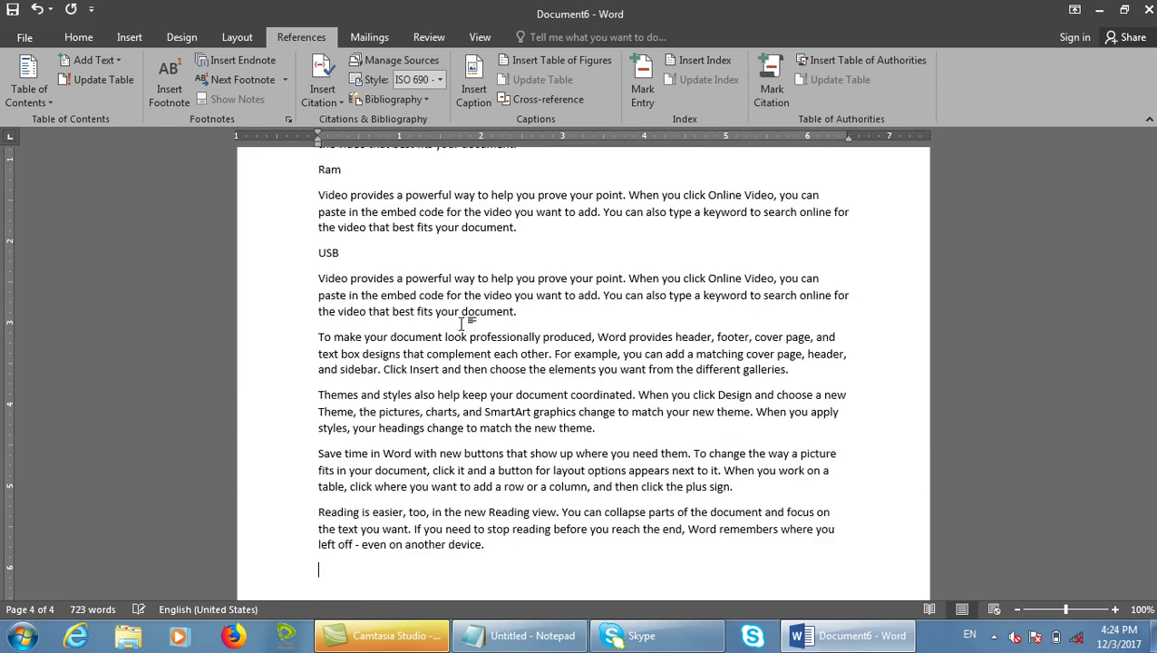
# Start a new page with a Processor line followed by =rand() filler text.
pyautogui.hotkey('ctrl', 'Return')
pyautogui.write('PO')
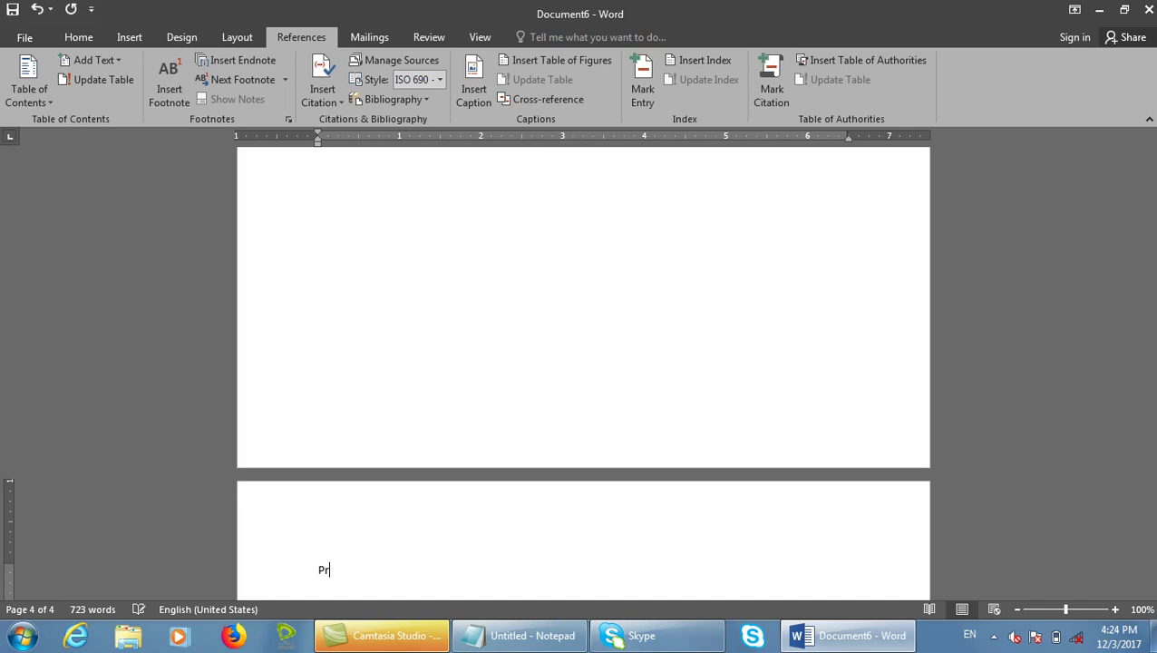
pyautogui.write('oce')
pyautogui.write('oce')
pyautogui.write('and()')
pyautogui.press('Return')
# Start a new page with Dog and Cat lines, each followed by =rand(1) text, and a Lion line followed by =rand() text.
pyautogui.hotkey('ctrl', 'Return')
pyautogui.write('Dog=rand(1)')
pyautogui.press('Return')
pyautogui.write('Cat')
pyautogui.press('Return')
pyautogui.write('-rand')
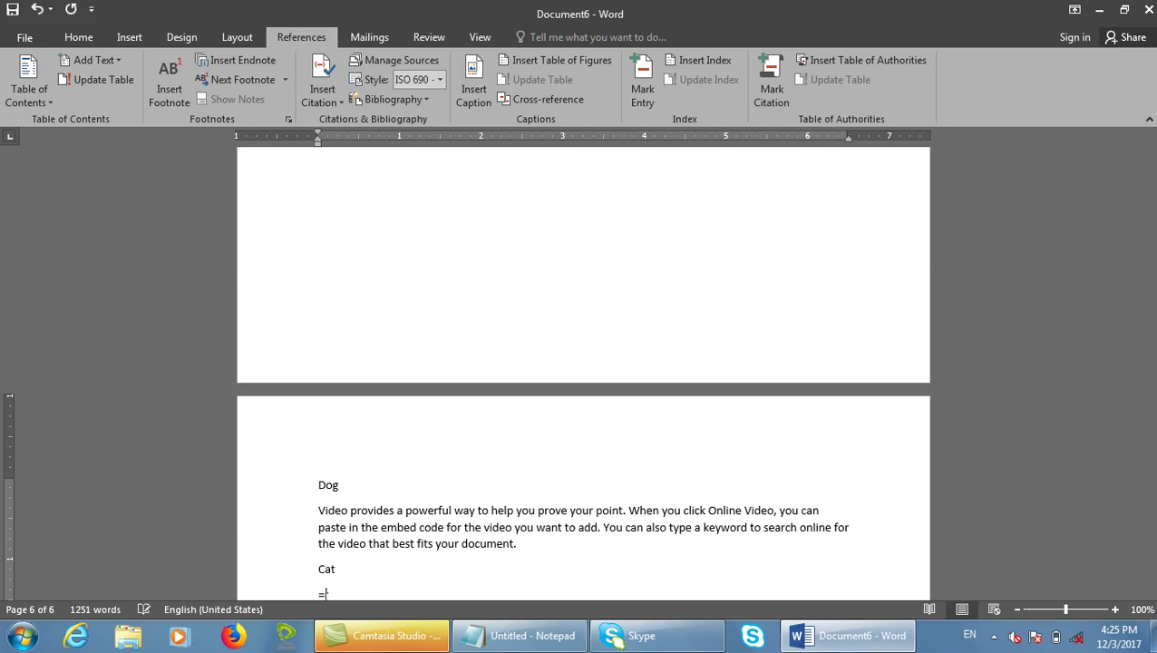
pyautogui.write('(1)')
pyautogui.press('Return')
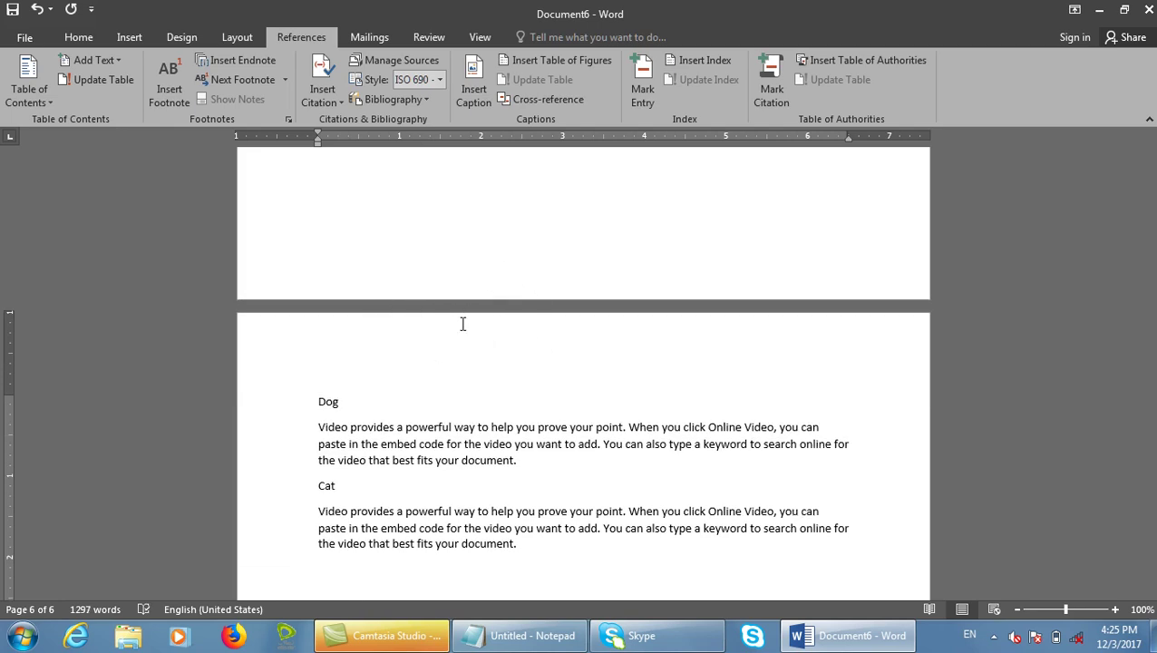
pyautogui.write('nd()')
pyautogui.press('Return')
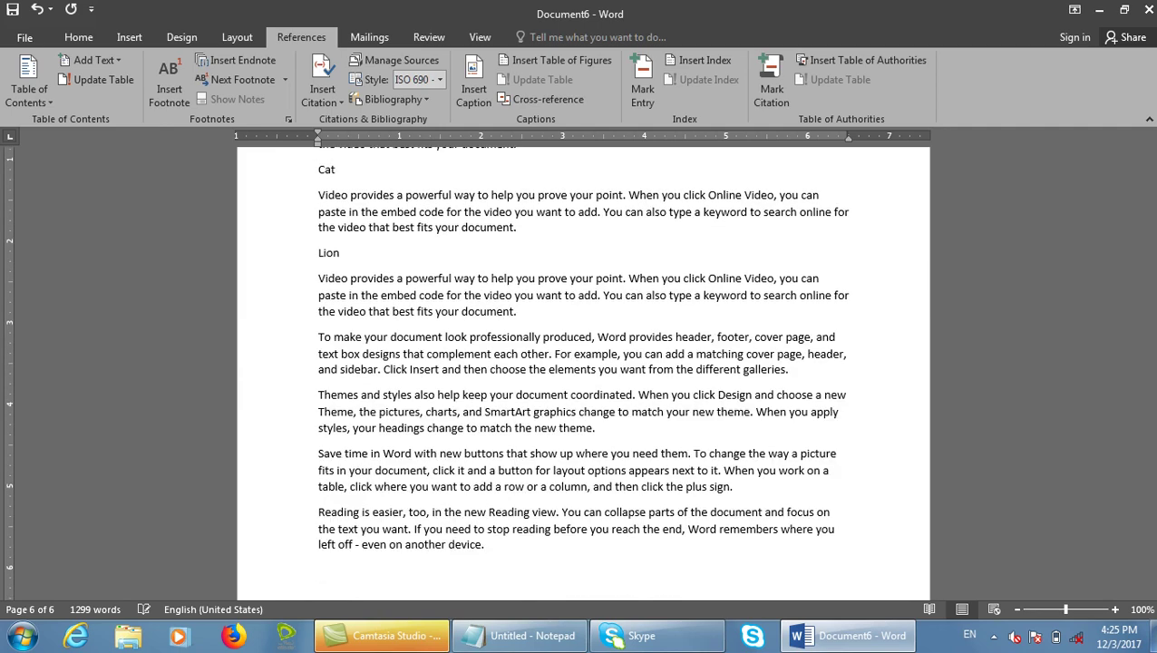
pyautogui.click(78, 37)
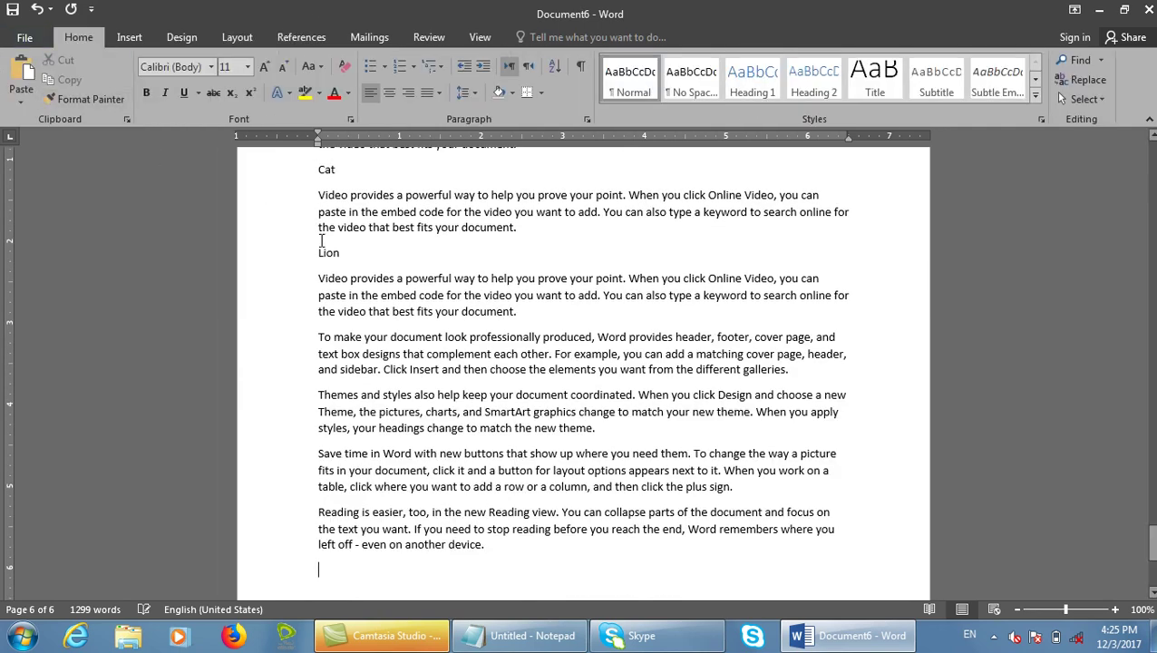
pyautogui.click(378, 272)
pyautogui.moveTo(360, 259); pyautogui.dragTo(319, 145)
pyautogui.click(390, 214)
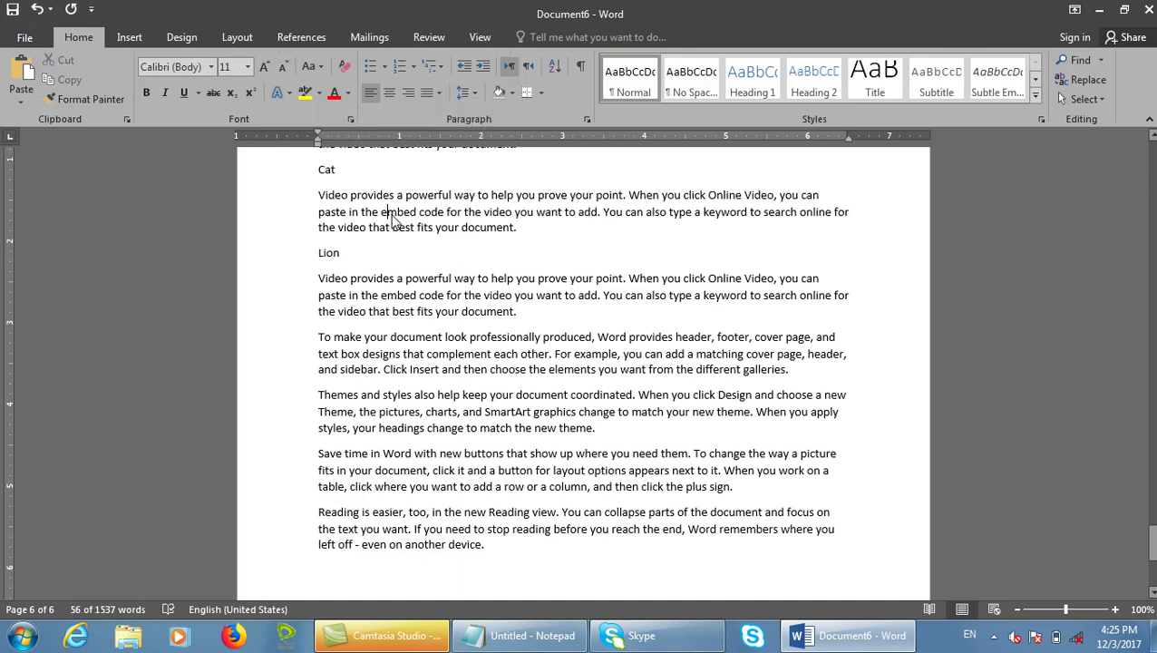
pyautogui.click(416, 259)
# Mark the Keyboard line on page 2 as a citation in the Input device category.
pyautogui.scroll(20, 415, 259)
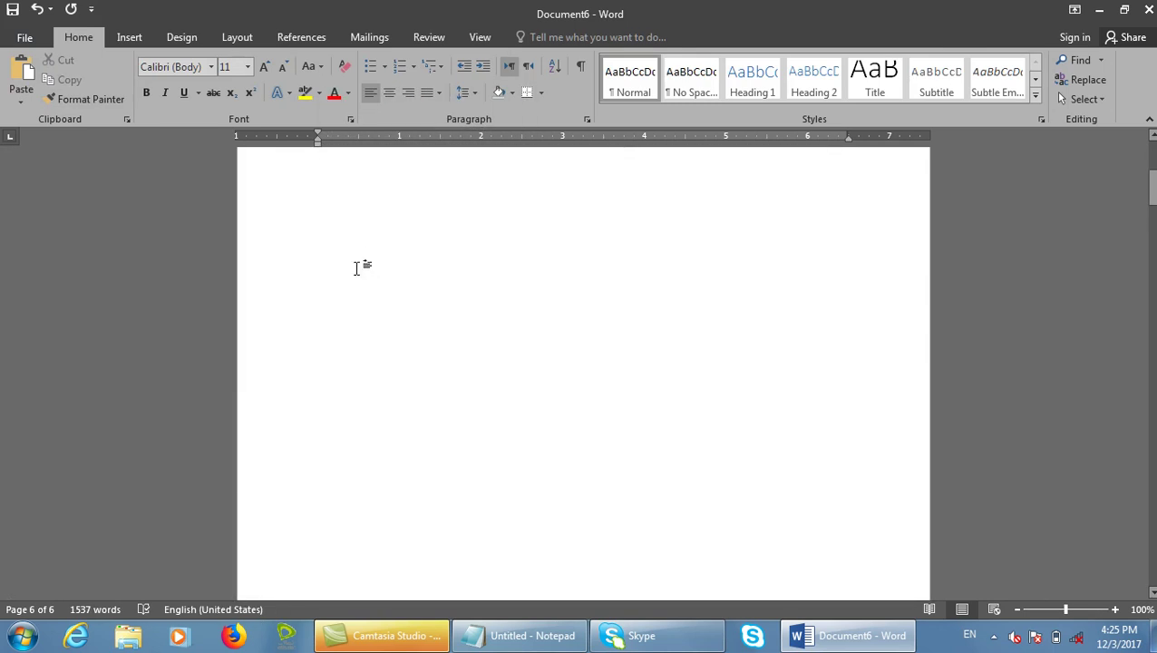
pyautogui.scroll(2, 357, 268)
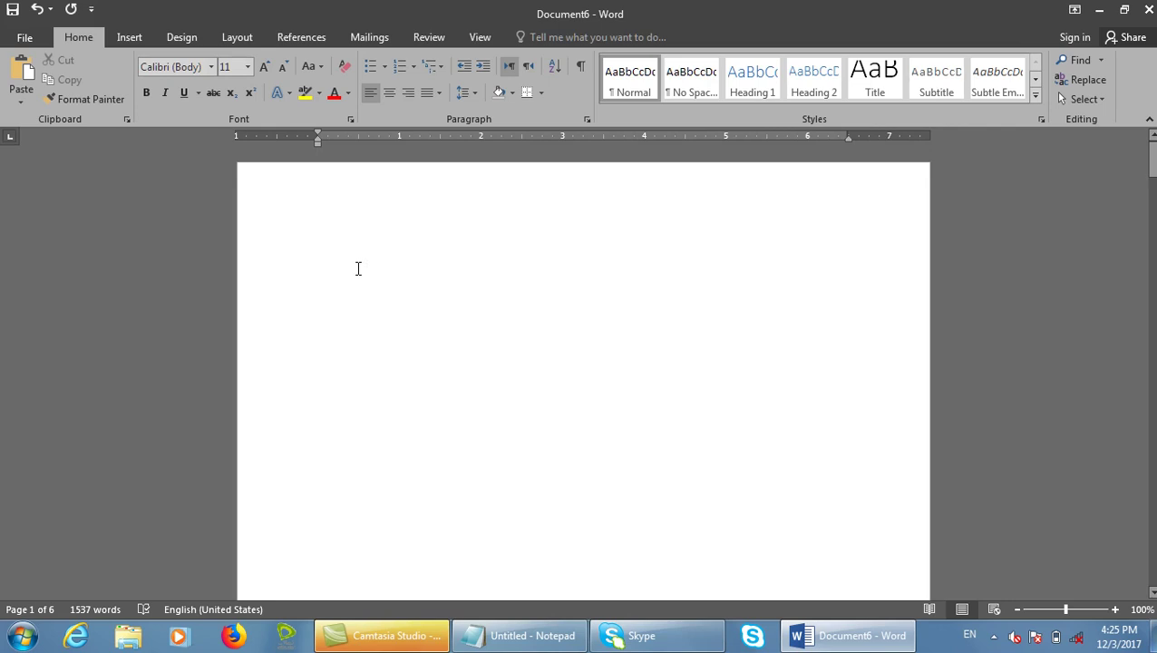
pyautogui.scroll(-15, 358, 268)
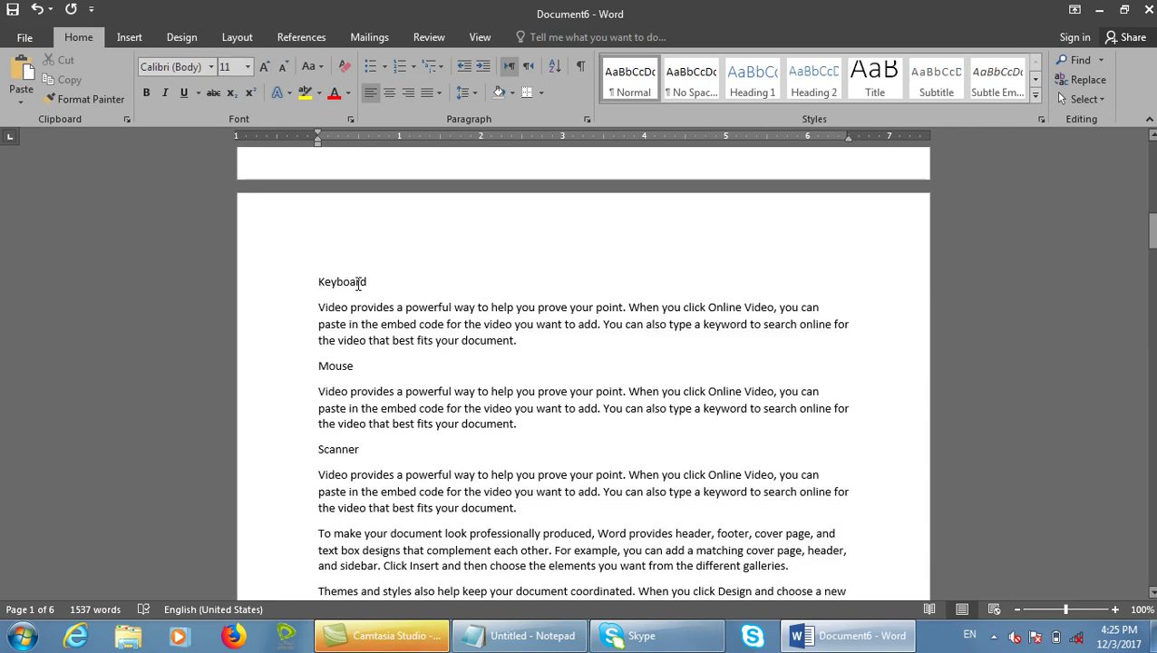
pyautogui.click(312, 38)
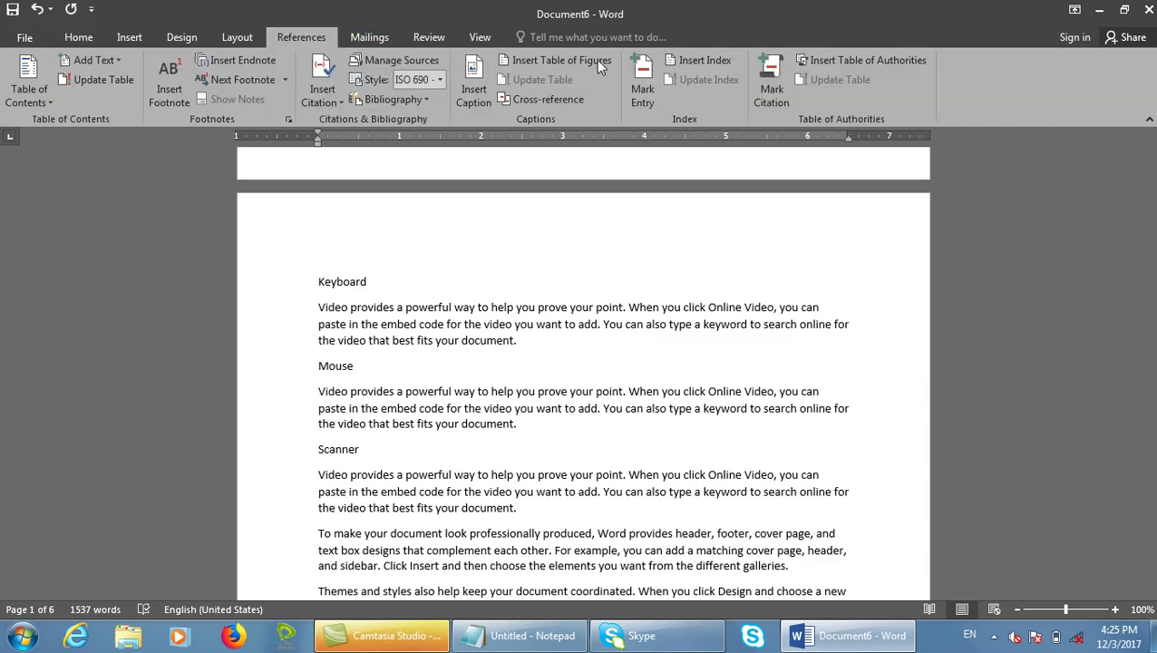
pyautogui.click(778, 83)
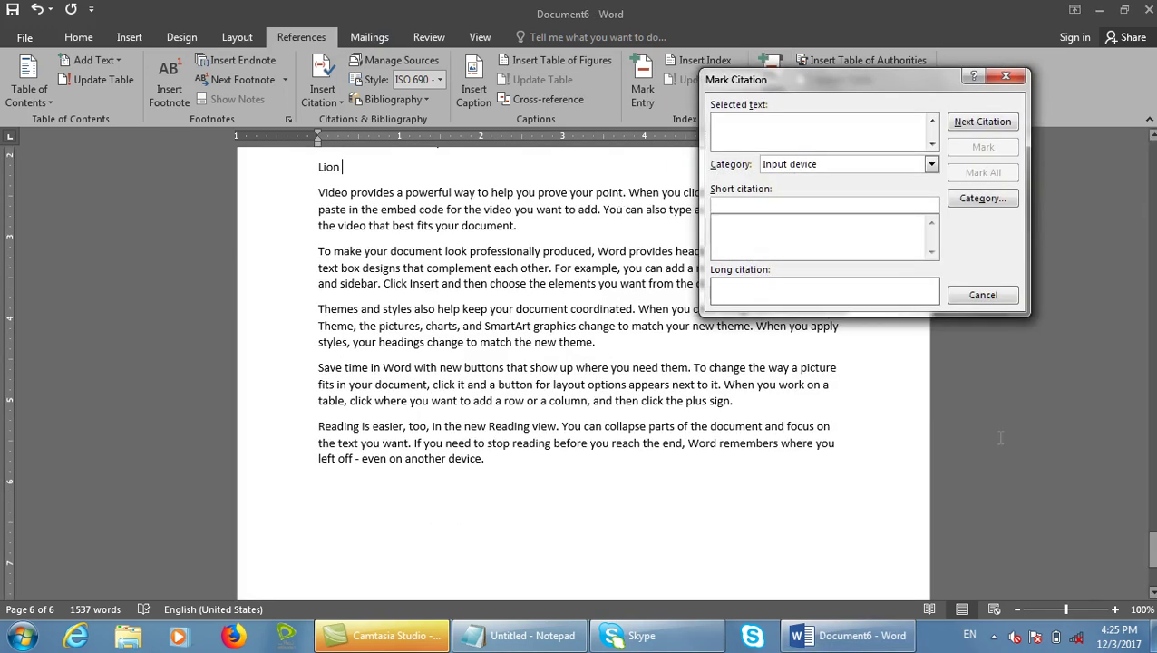
pyautogui.moveTo(1151, 549); pyautogui.dragTo(1148, 216)
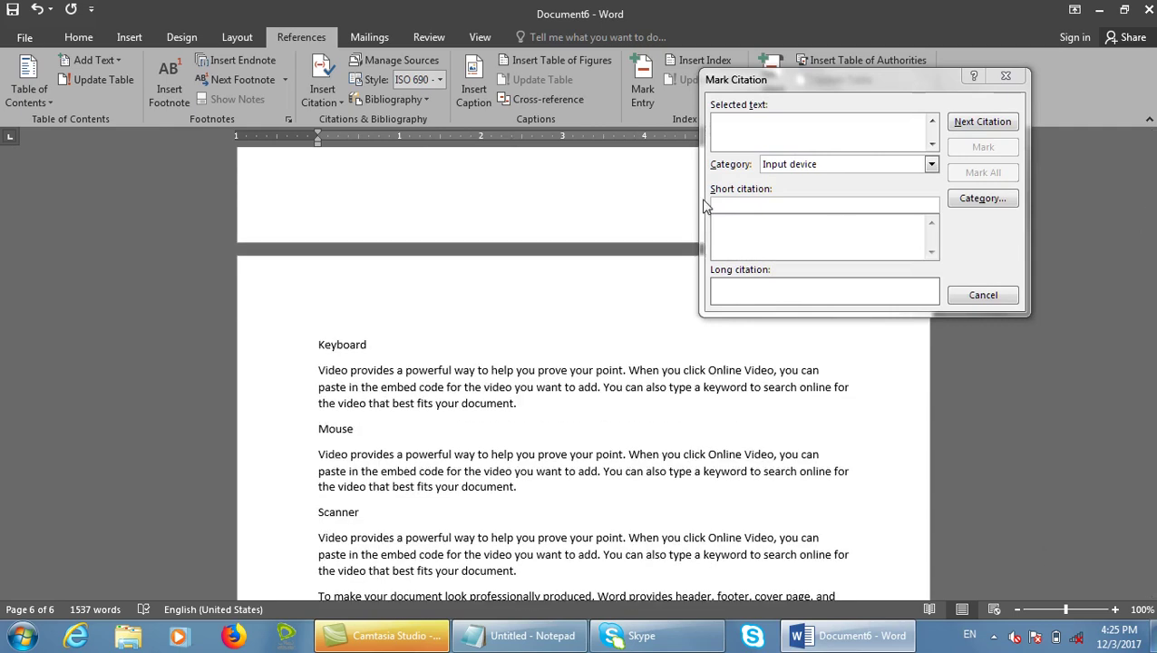
pyautogui.click(786, 172)
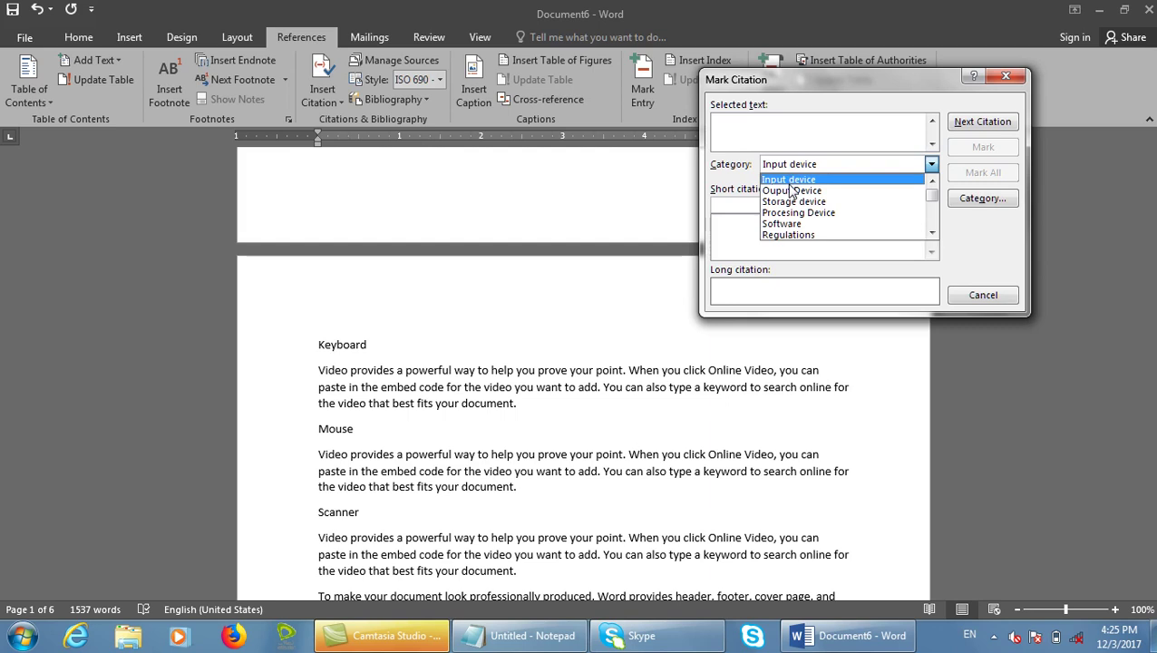
pyautogui.click(761, 178)
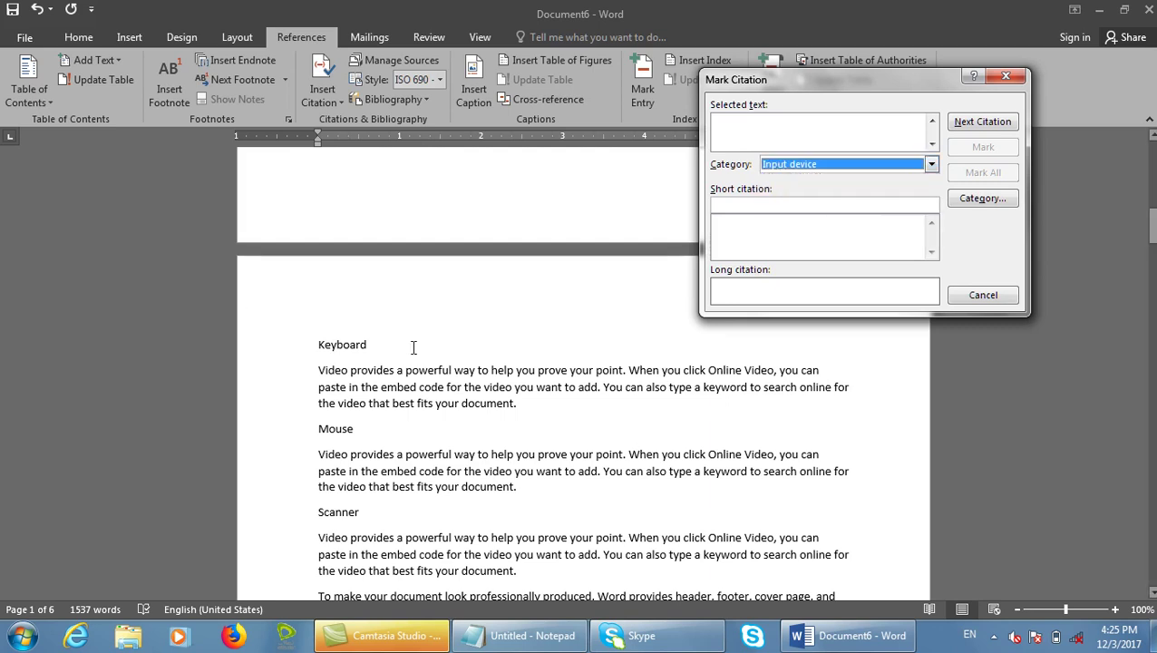
pyautogui.click(368, 339)
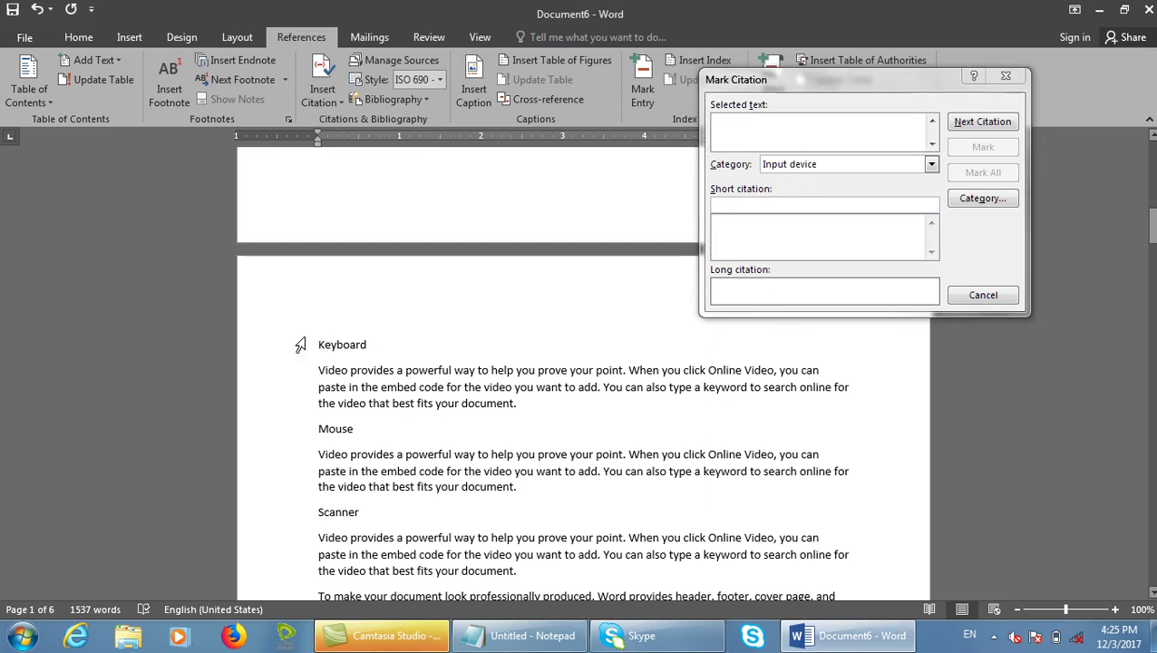
pyautogui.moveTo(353, 345); pyautogui.dragTo(310, 339)
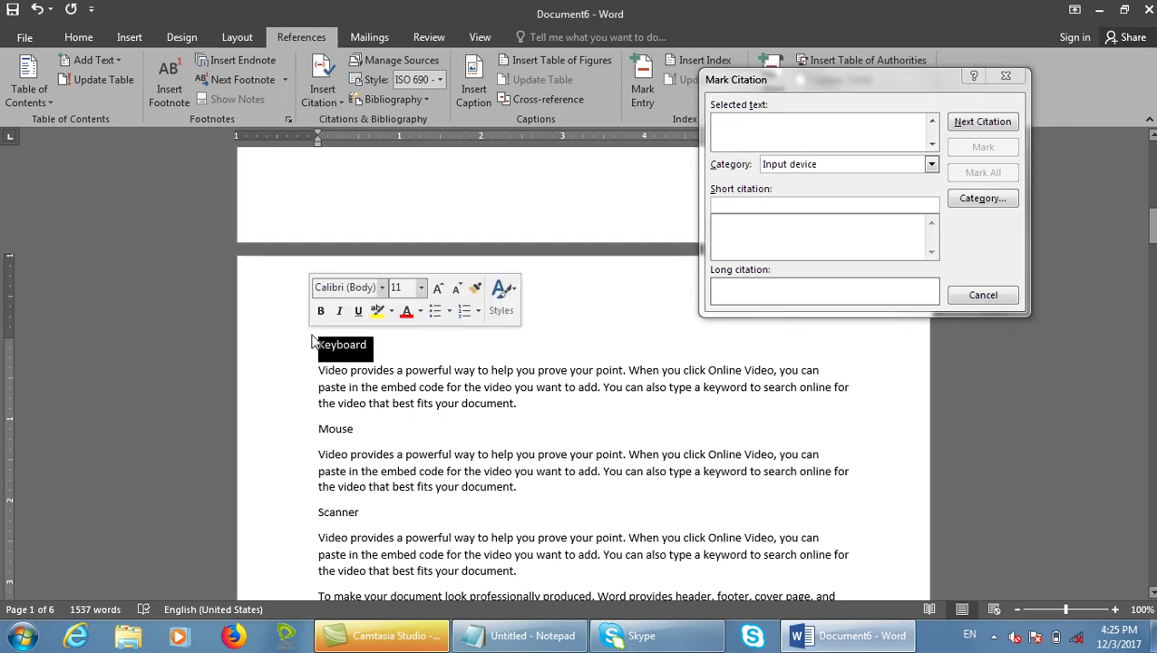
pyautogui.click(742, 204)
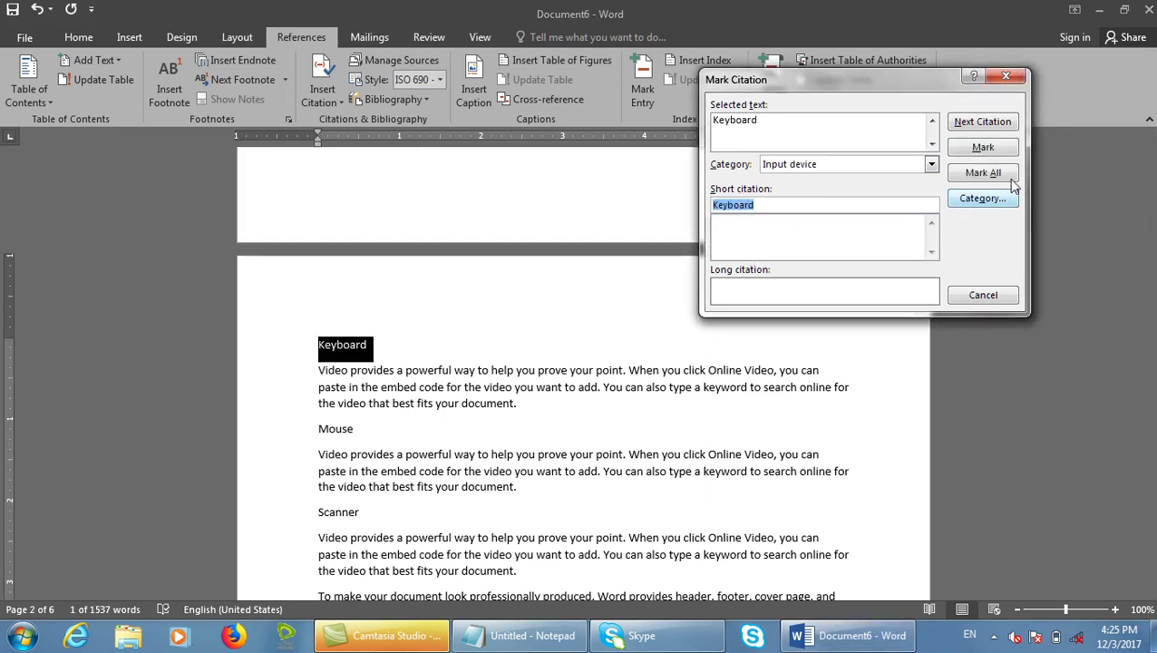
pyautogui.click(985, 150)
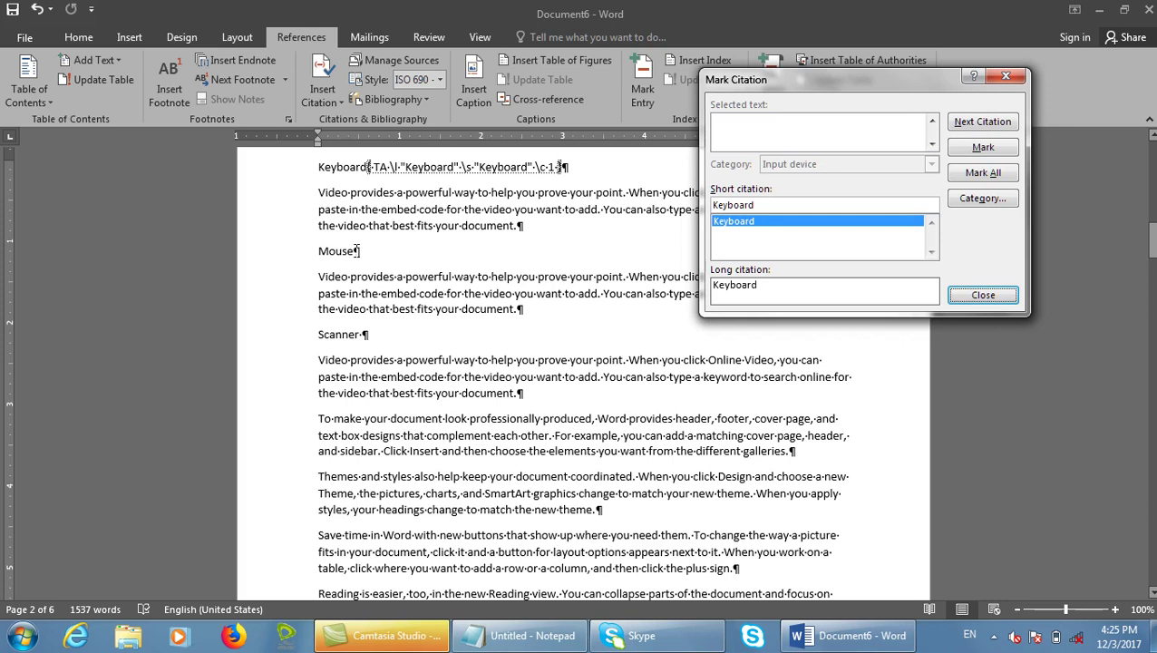
# Mark the Mouse line as a citation in the Input device category.
pyautogui.moveTo(315, 251); pyautogui.dragTo(358, 254)
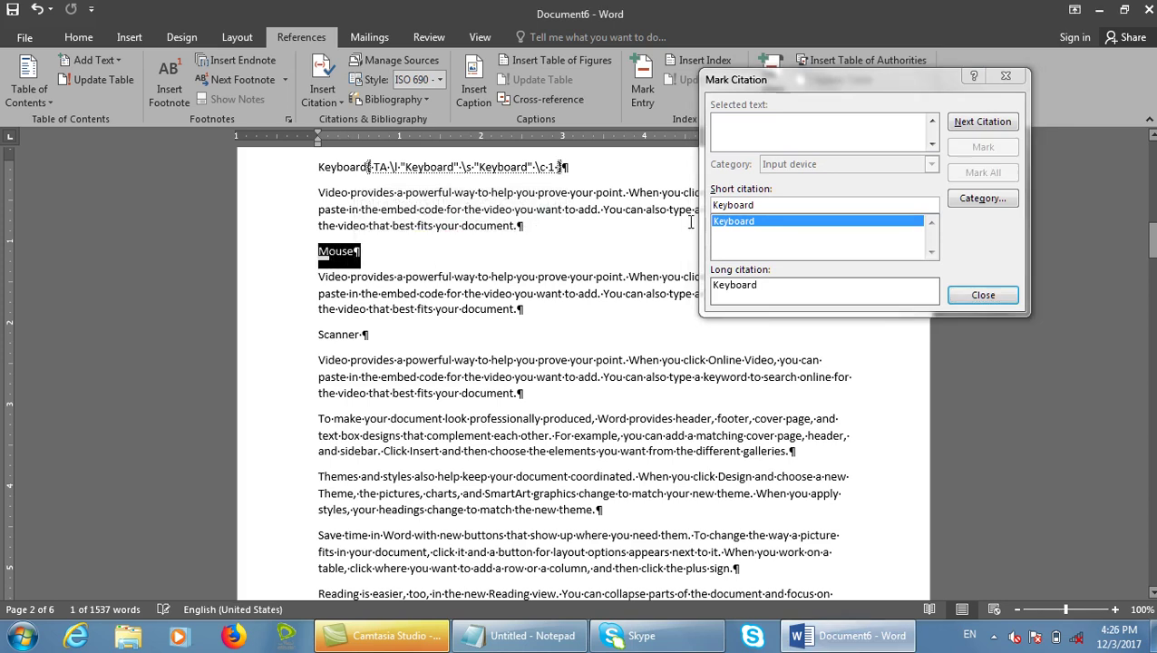
pyautogui.click(816, 182)
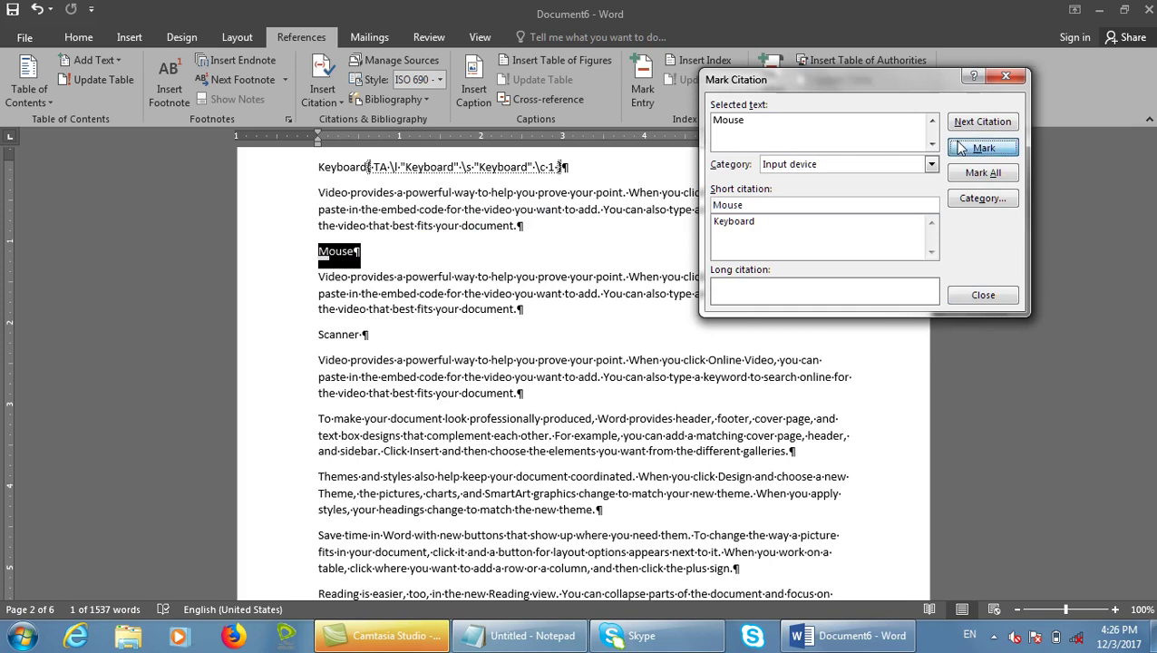
pyautogui.click(960, 149)
# Mark the Scanner line as a citation in the Input device category.
pyautogui.click(319, 245)
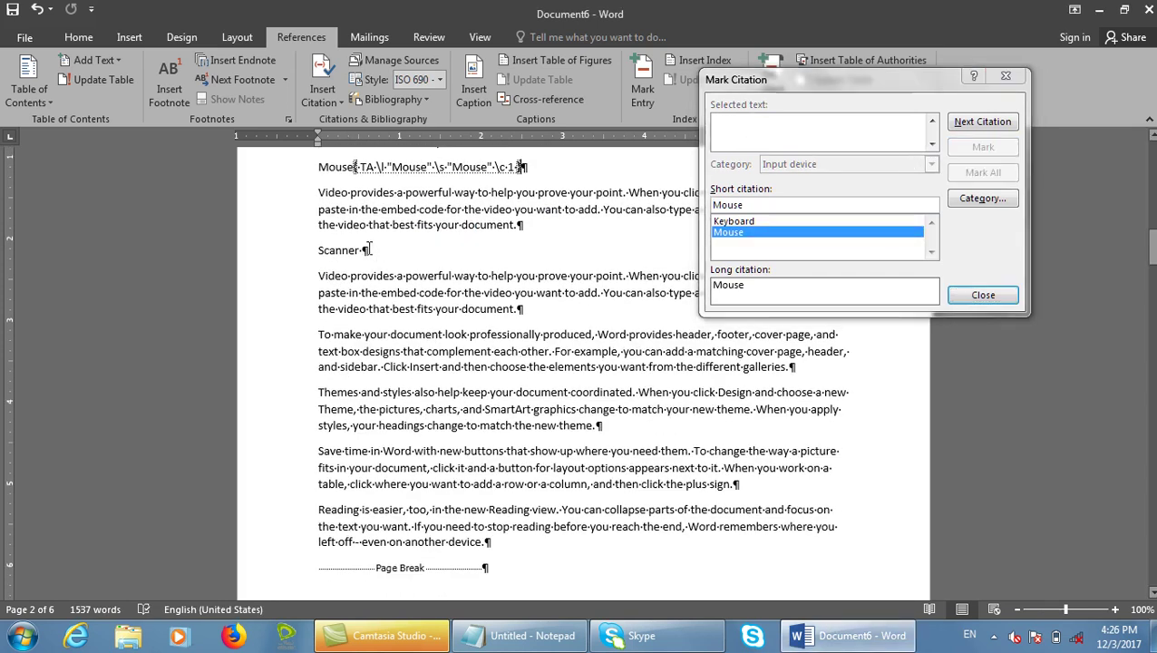
pyautogui.moveTo(374, 250); pyautogui.dragTo(313, 252)
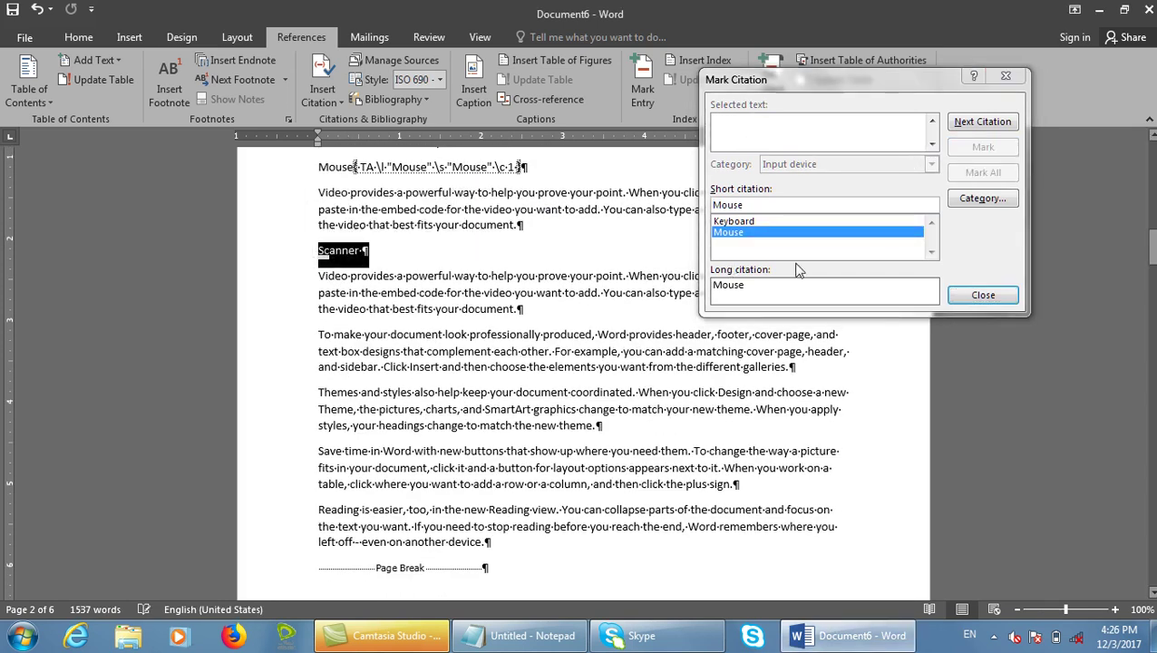
pyautogui.click(756, 204)
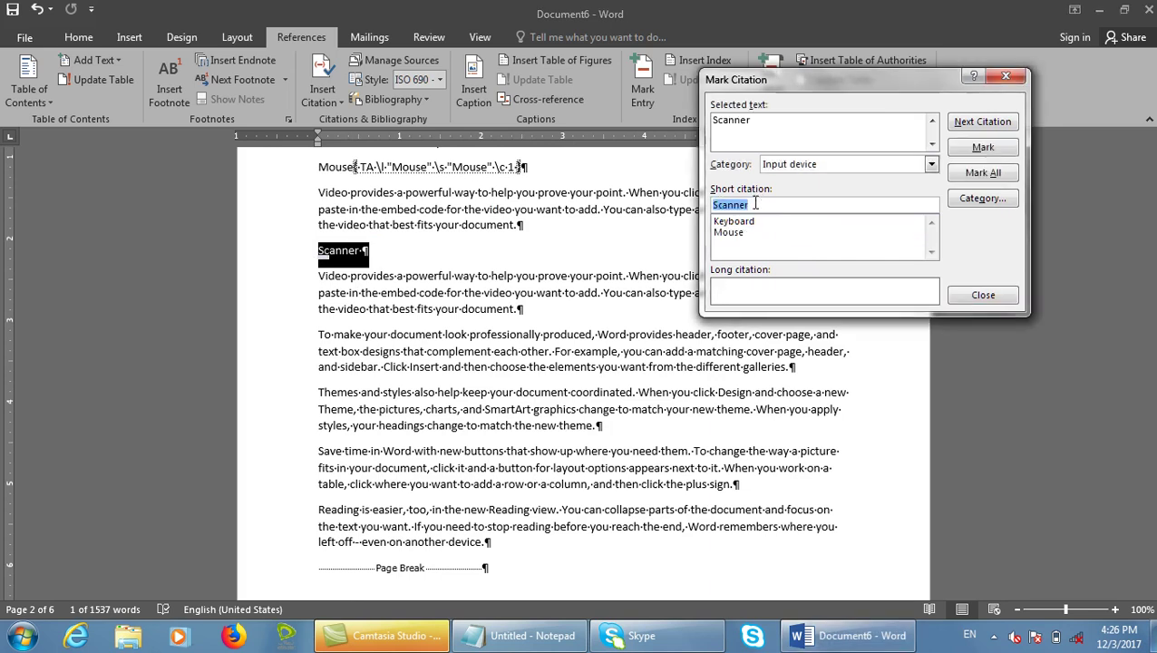
pyautogui.click(985, 147)
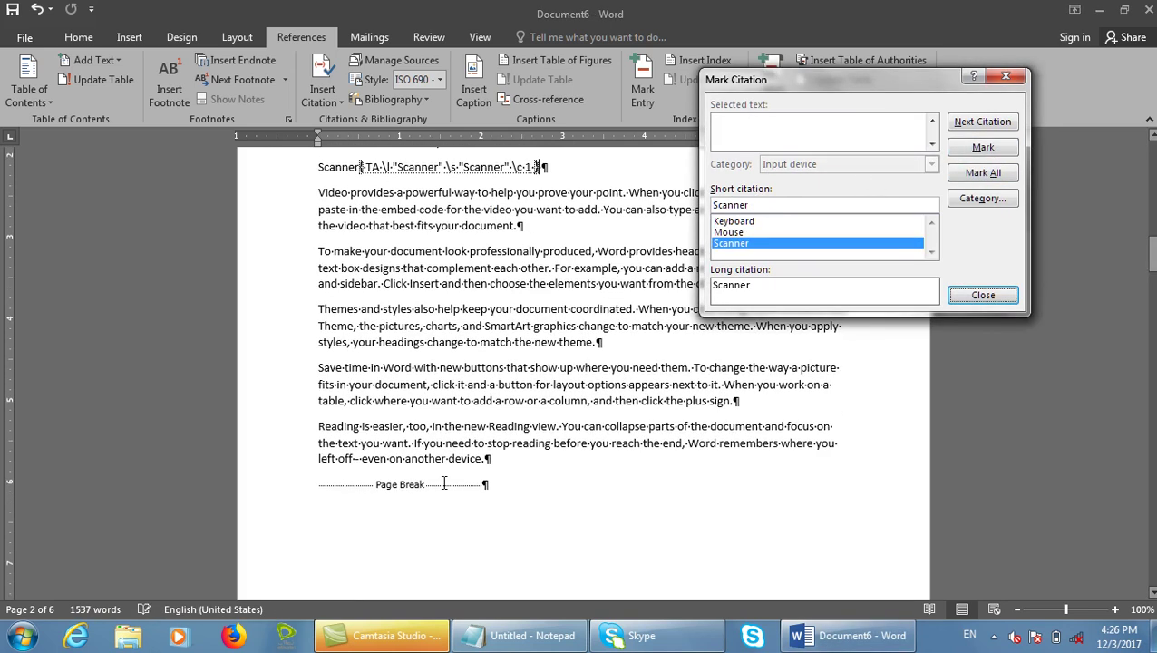
# Select the Monitor line on page 3 for citation and set its category to Ouput Device.
pyautogui.click(495, 528)
pyautogui.scroll(-5, 495, 528)
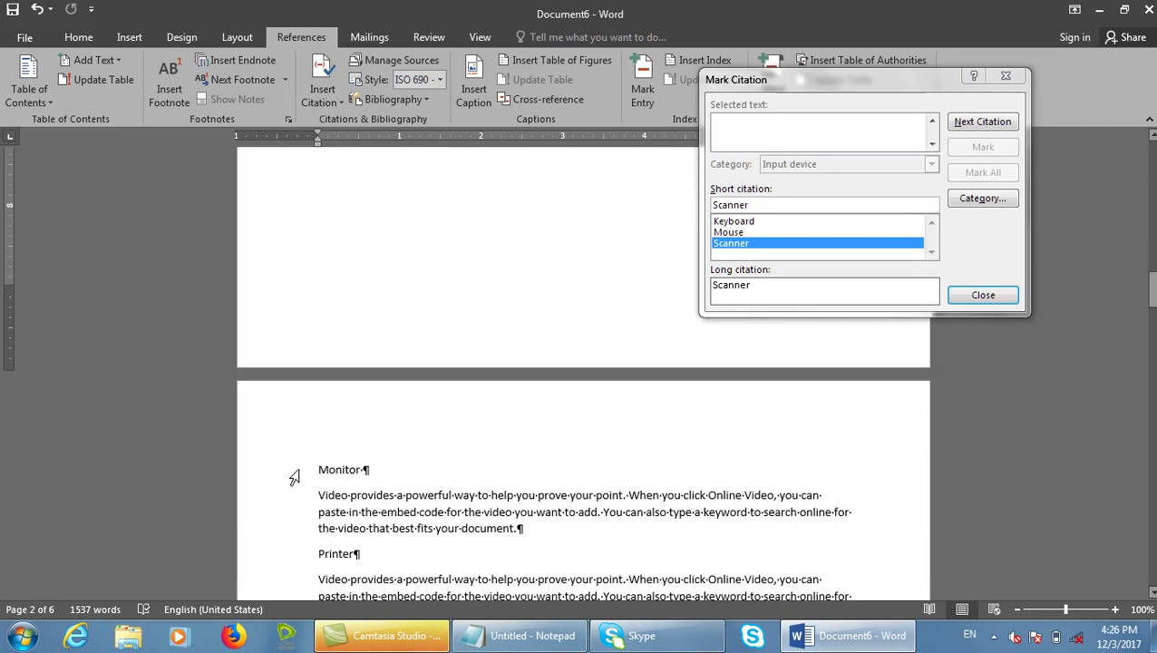
pyautogui.click(294, 478)
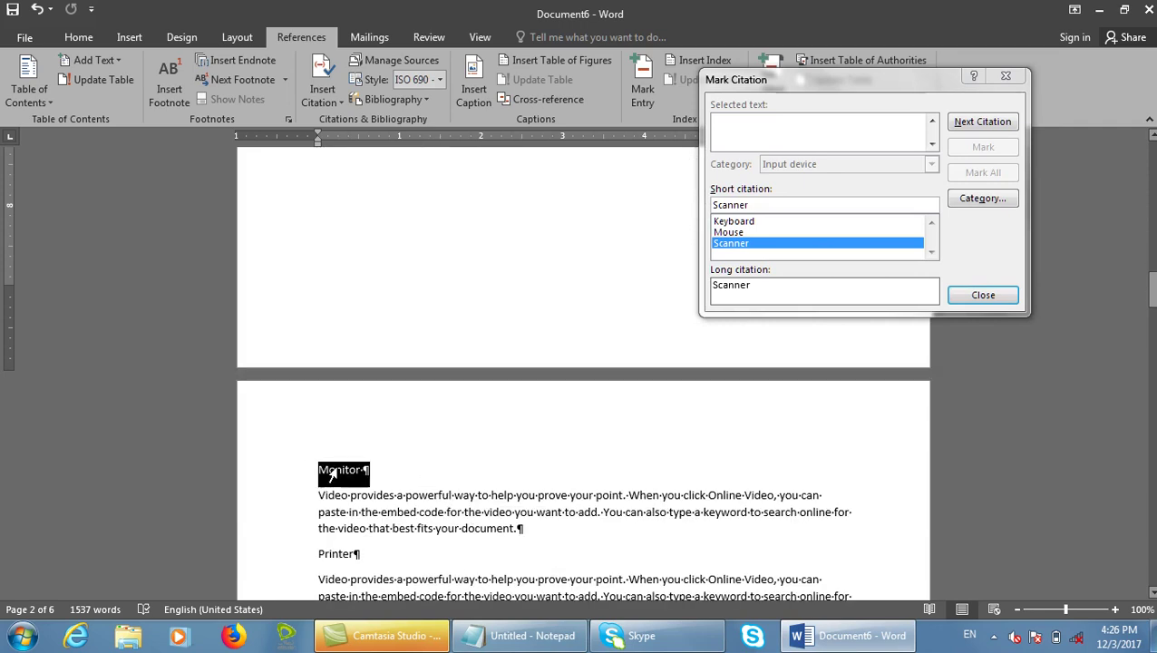
pyautogui.click(766, 204)
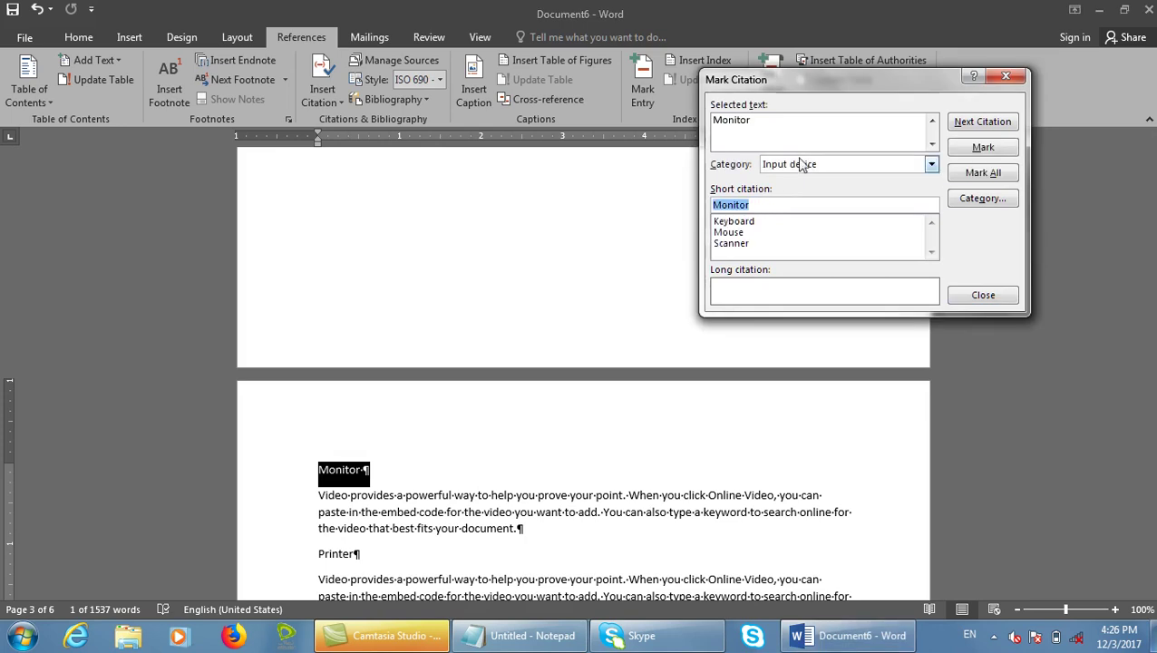
pyautogui.click(796, 165)
pyautogui.click(791, 191)
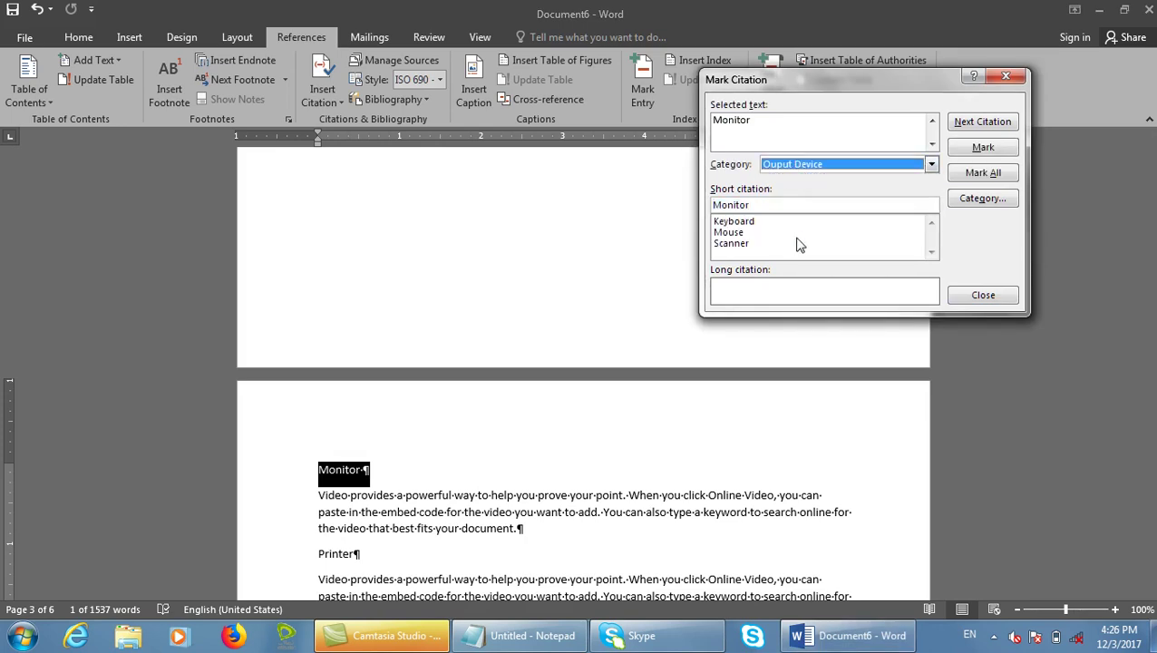
pyautogui.click(778, 204)
pyautogui.moveTo(778, 204); pyautogui.dragTo(662, 197)
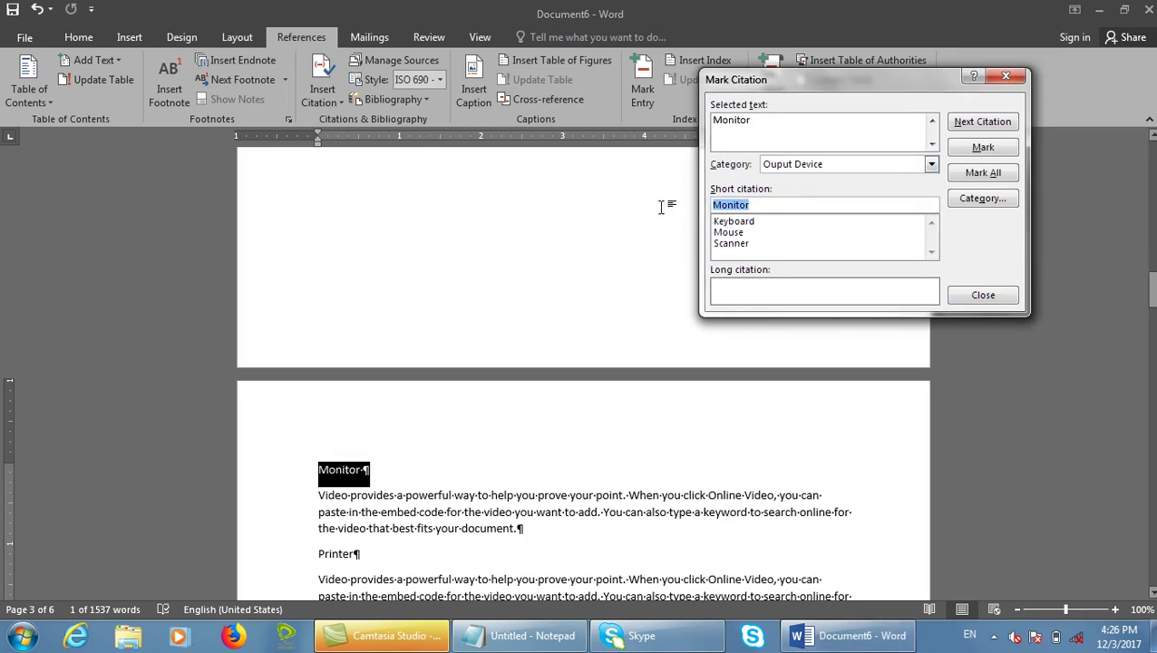
pyautogui.press('BackSpace')
pyautogui.click(793, 168)
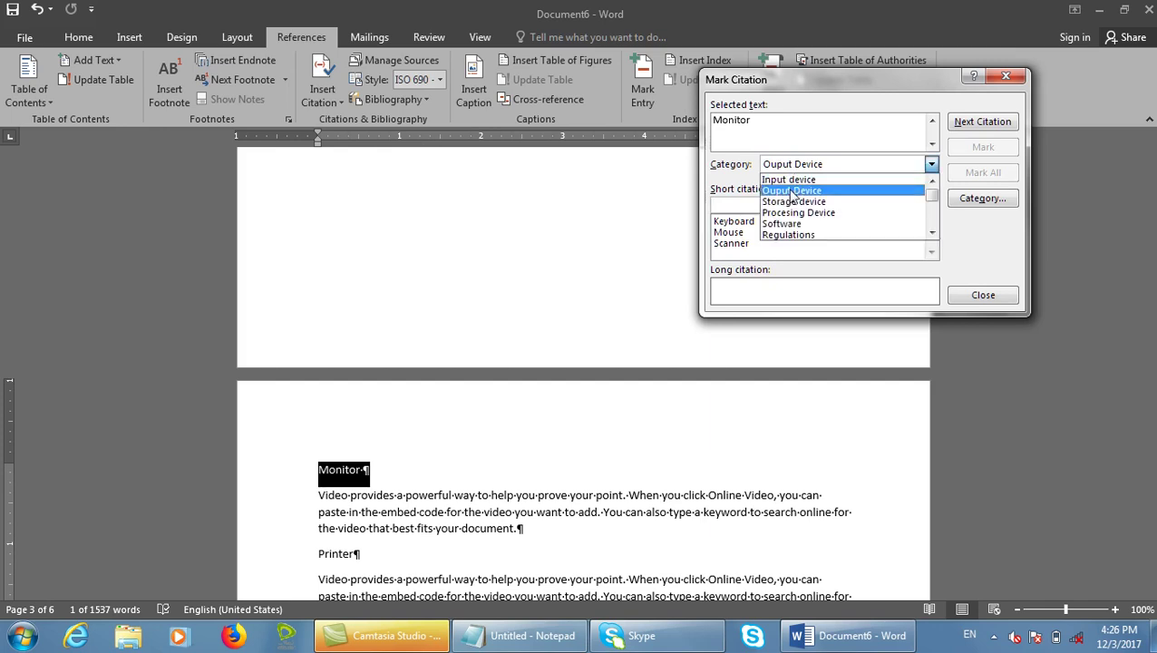
pyautogui.click(794, 164)
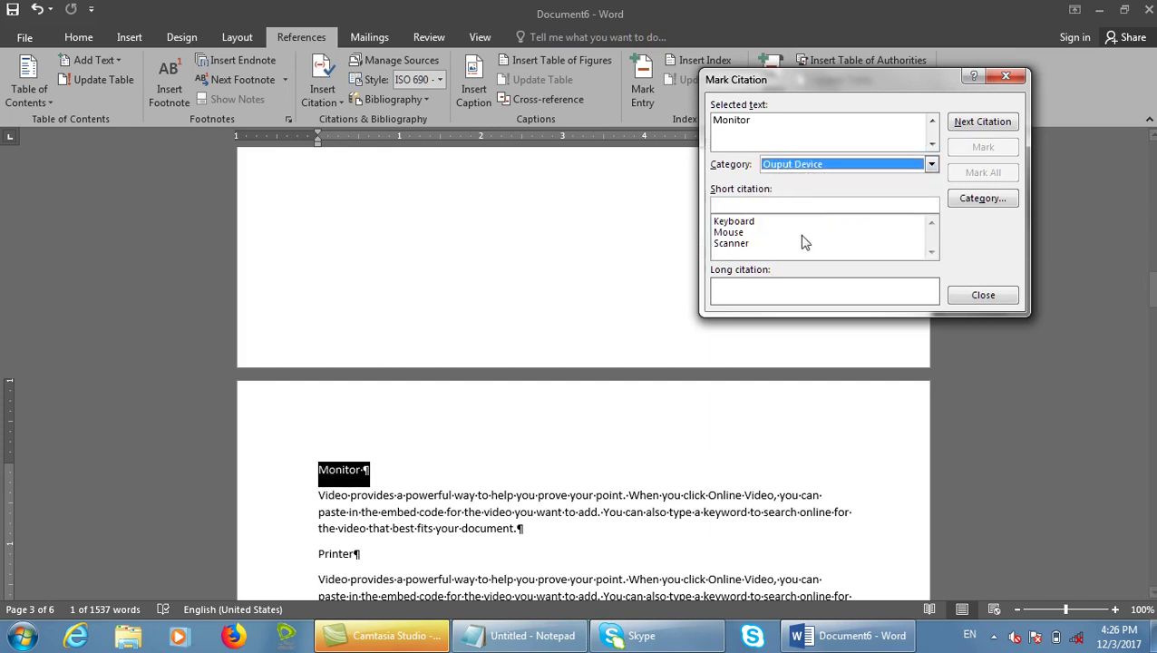
pyautogui.click(787, 206)
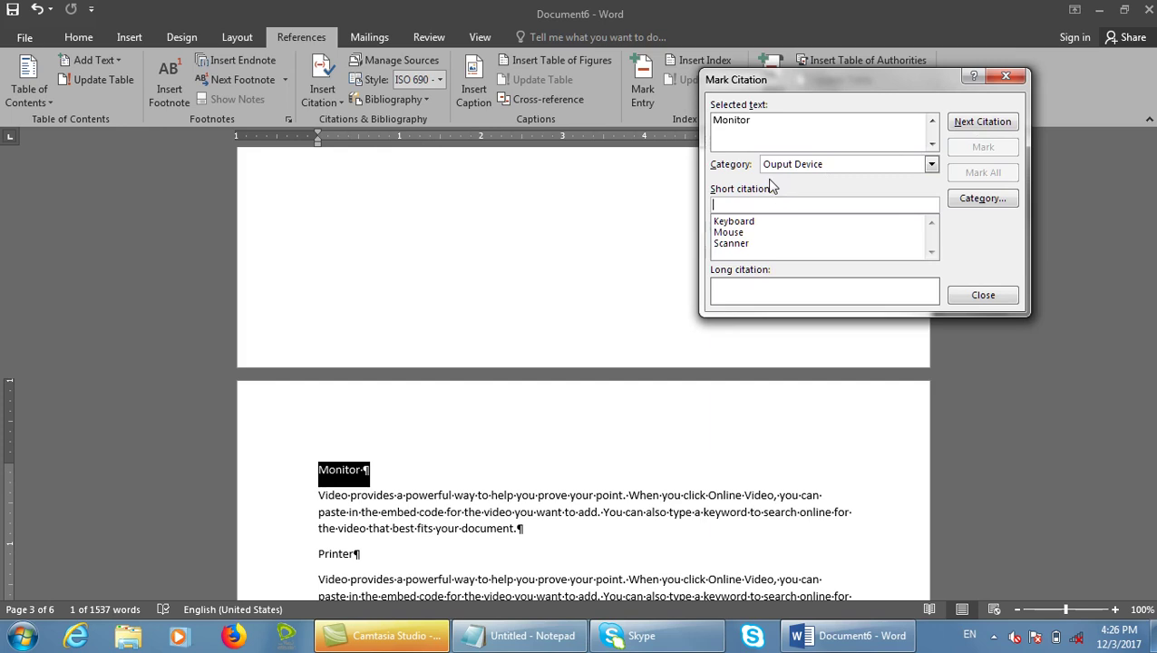
pyautogui.click(764, 222)
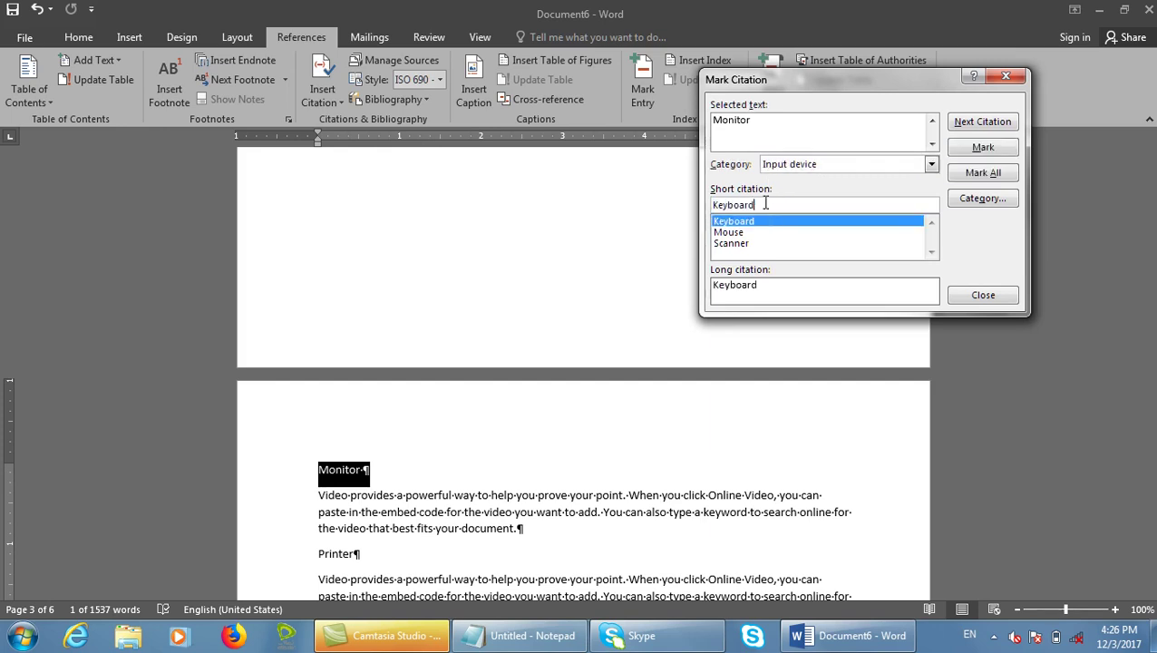
pyautogui.click(804, 169)
pyautogui.click(790, 190)
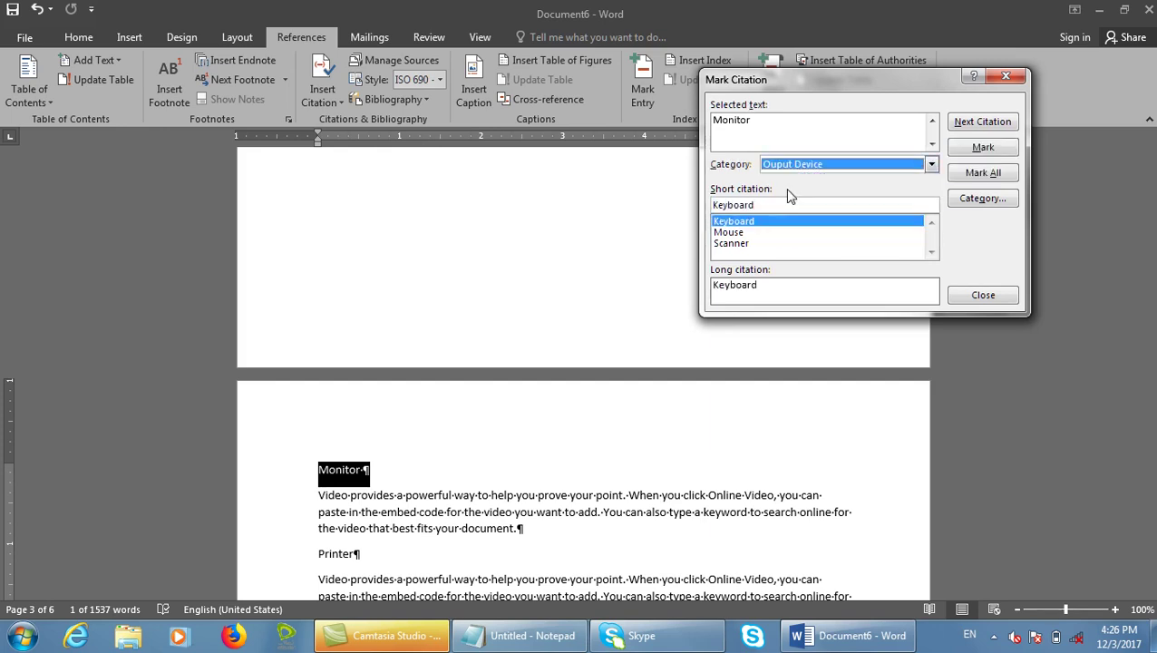
pyautogui.click(773, 206)
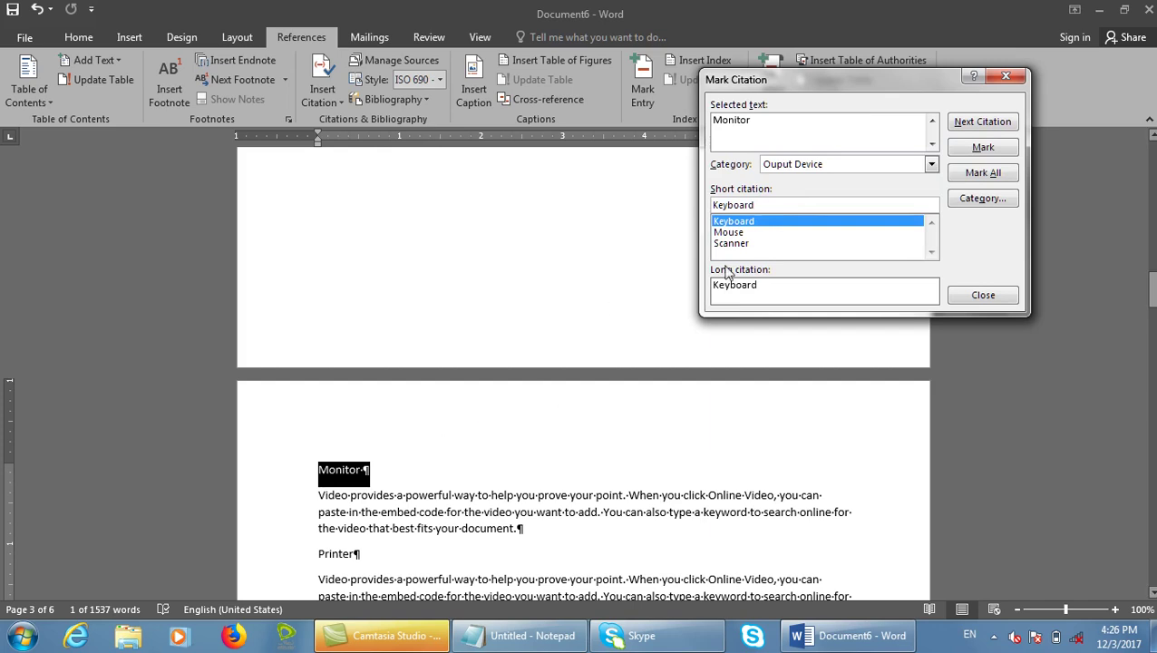
# Reload the Monitor line as the selected text and mark it as a citation in the Ouput Device category.
pyautogui.click(297, 470)
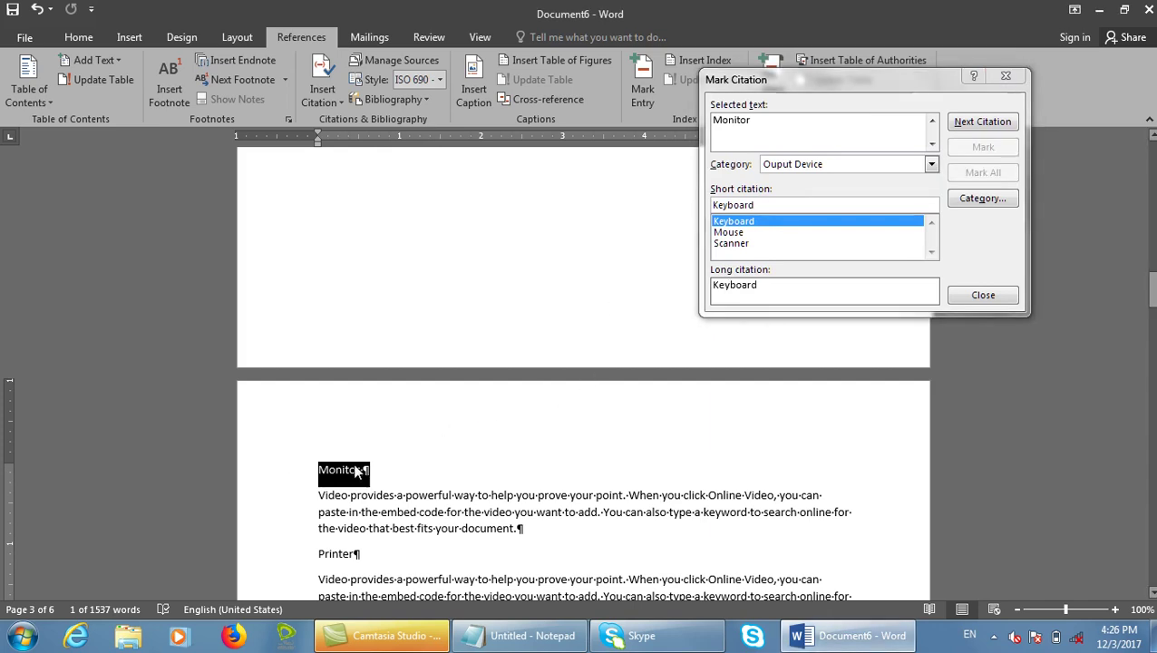
pyautogui.click(790, 205)
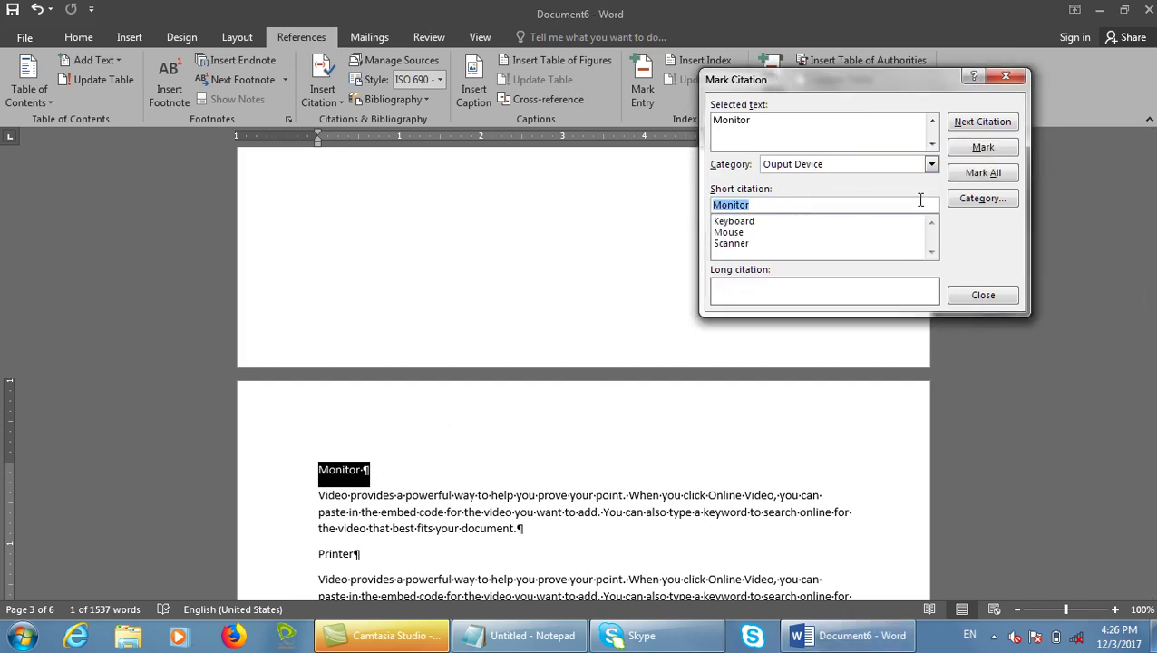
pyautogui.click(983, 148)
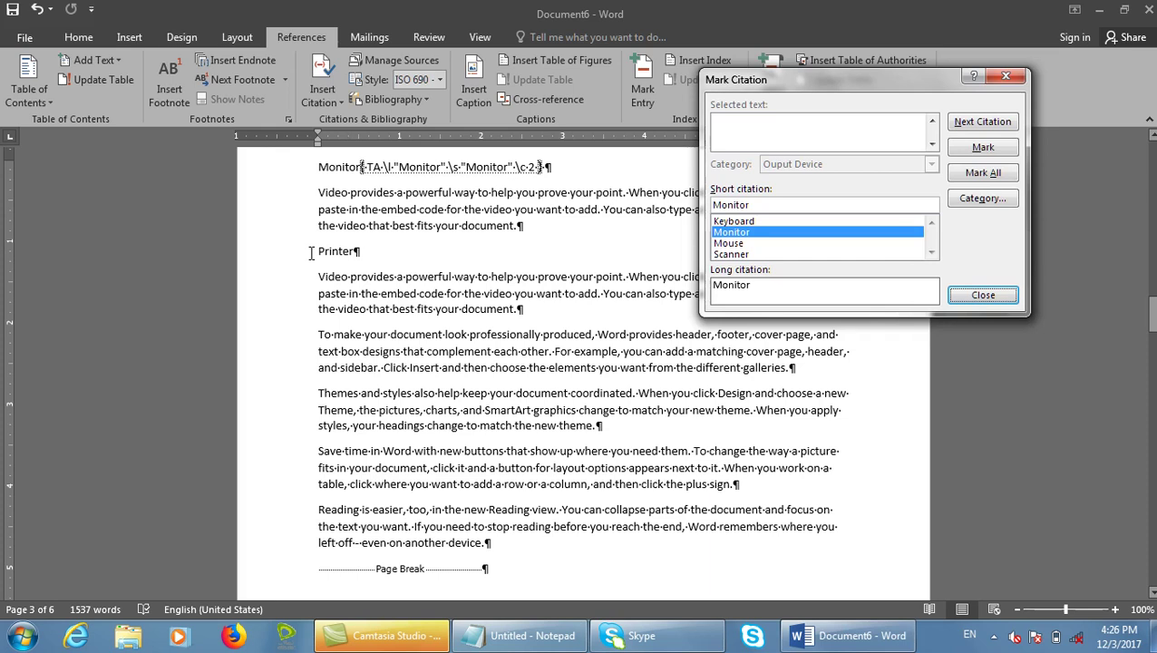
# Mark the Printer line as a citation in the Ouput Device category.
pyautogui.click(364, 253)
pyautogui.moveTo(376, 253); pyautogui.dragTo(318, 253)
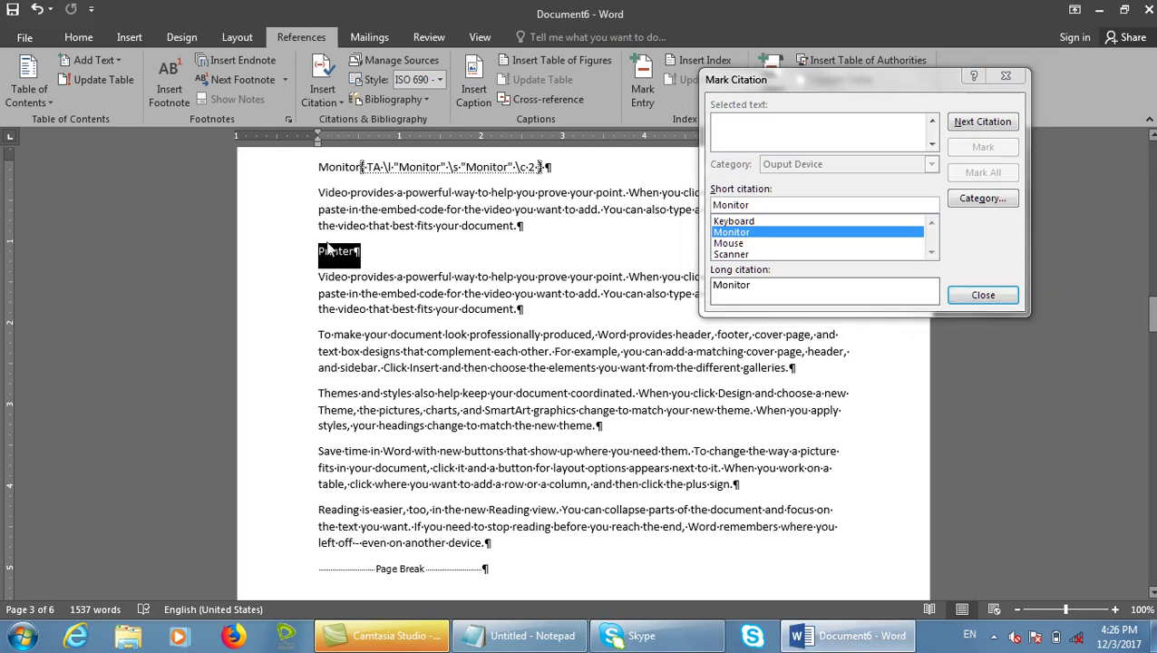
pyautogui.click(827, 205)
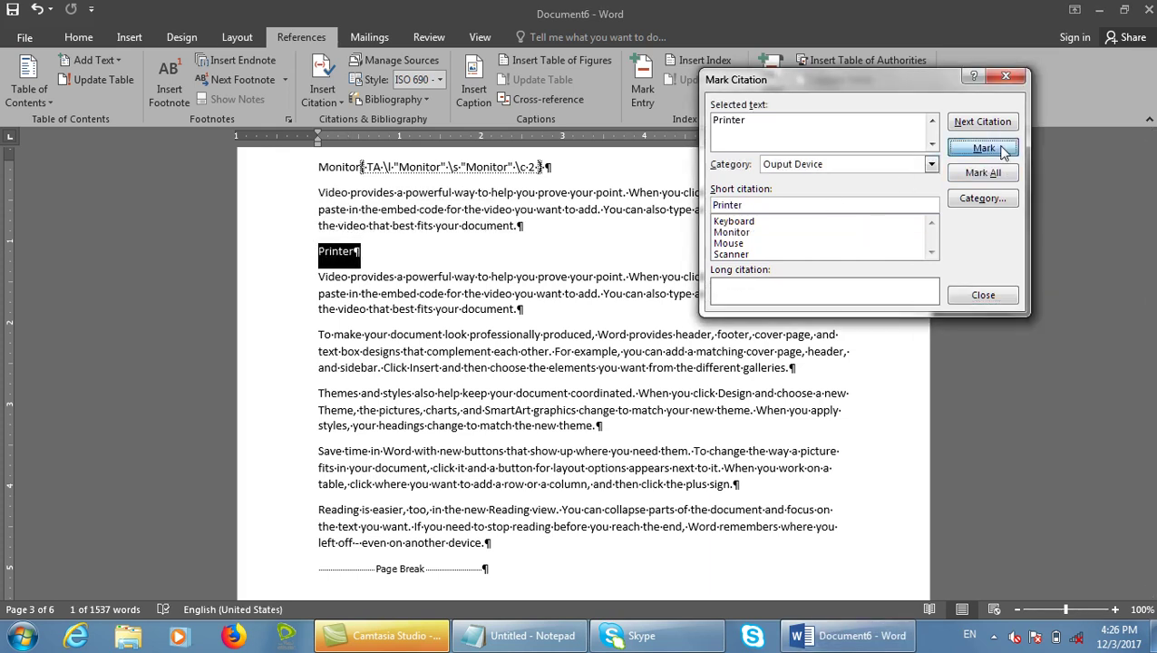
pyautogui.click(983, 147)
# Mark the Hard Disk line on page 4 as a citation in the Storage device category.
pyautogui.click(424, 379)
pyautogui.scroll(-5, 530, 447)
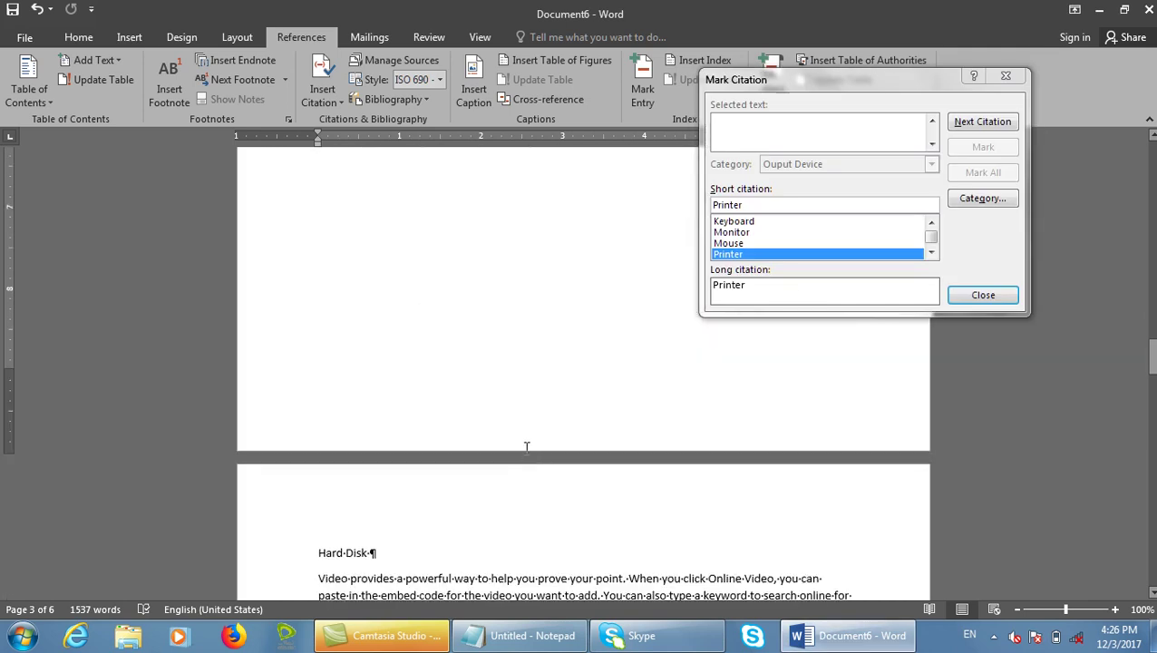
pyautogui.click(300, 558)
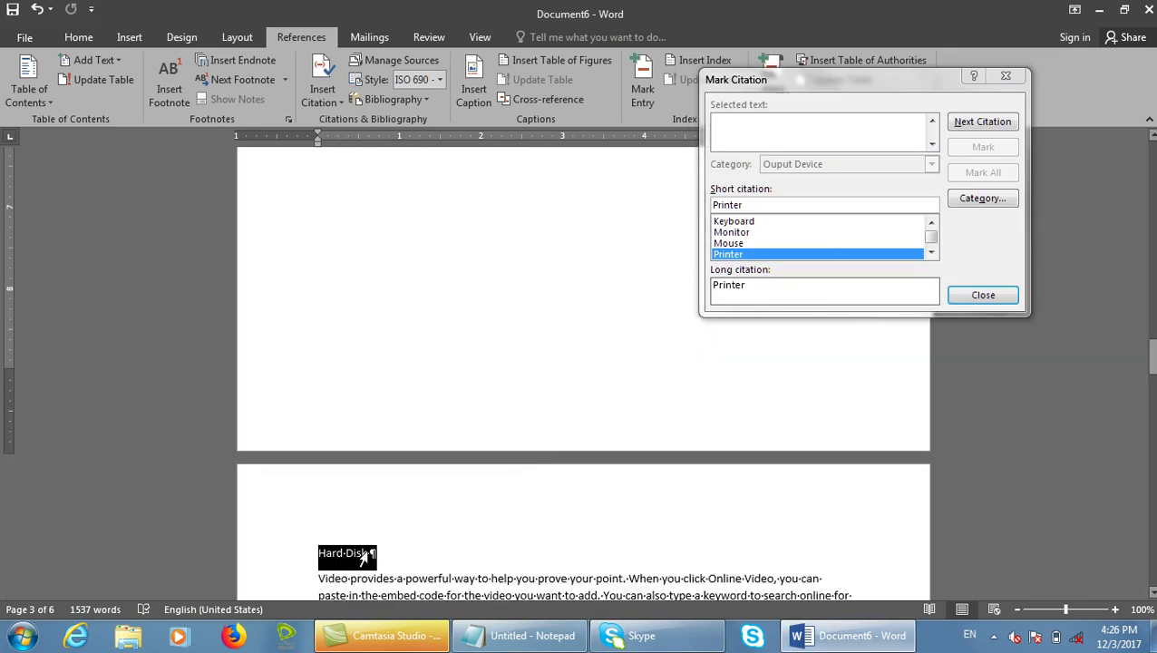
pyautogui.click(795, 202)
pyautogui.click(806, 163)
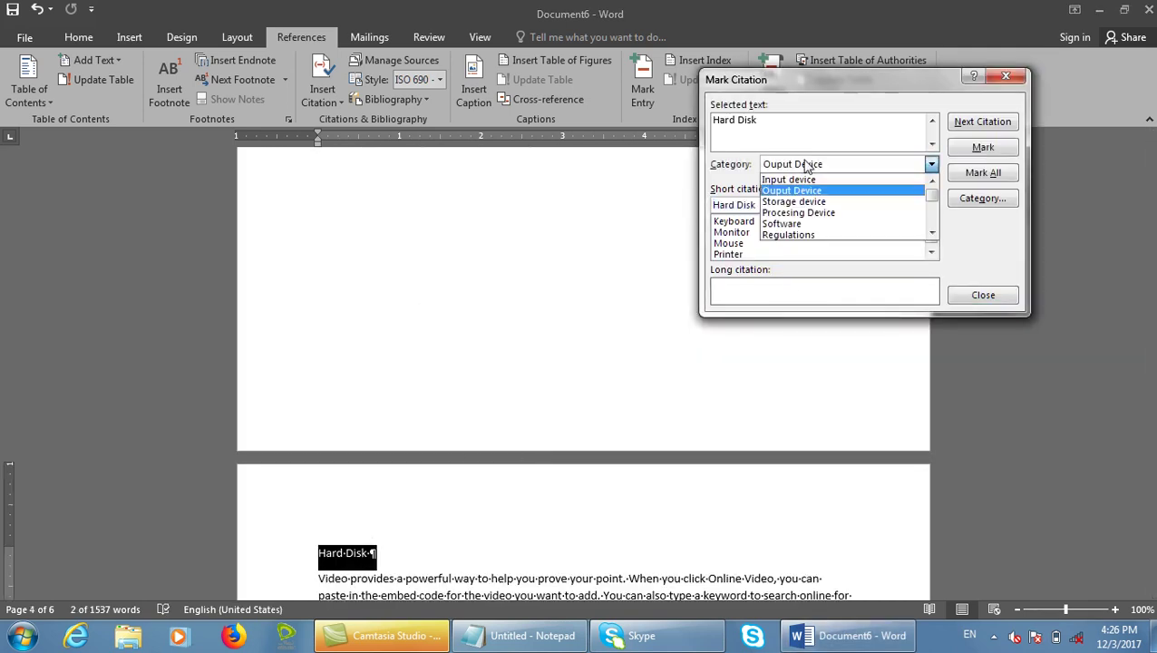
pyautogui.click(801, 194)
pyautogui.click(985, 149)
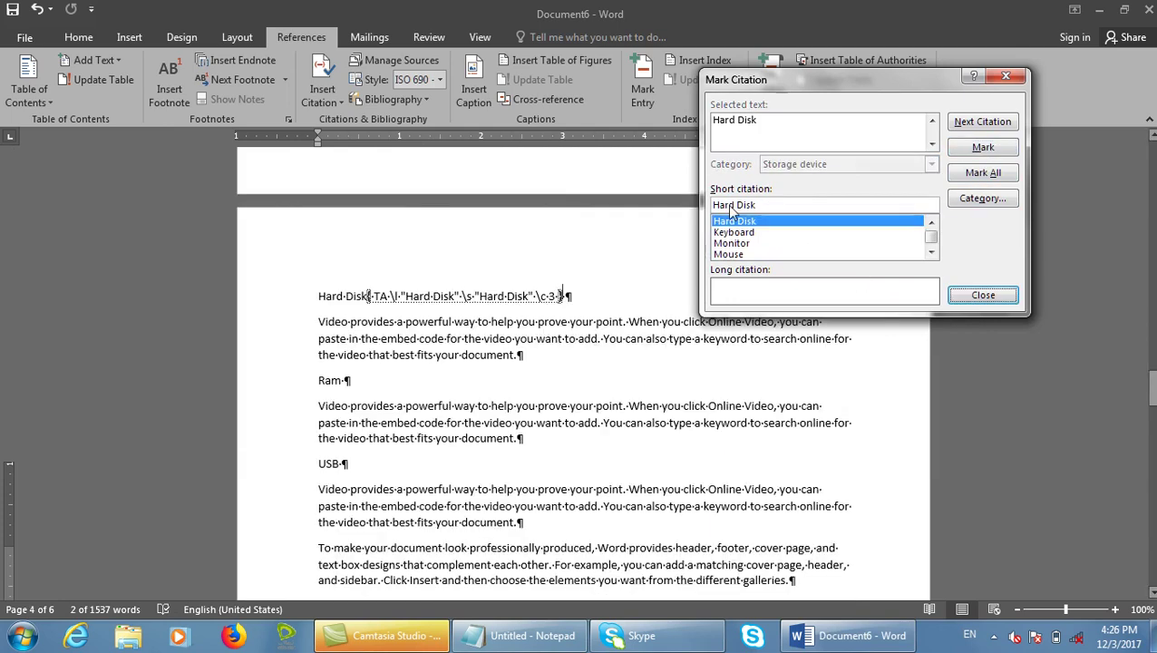
# Mark the Ram line as a citation in the Storage device category.
pyautogui.click(344, 335)
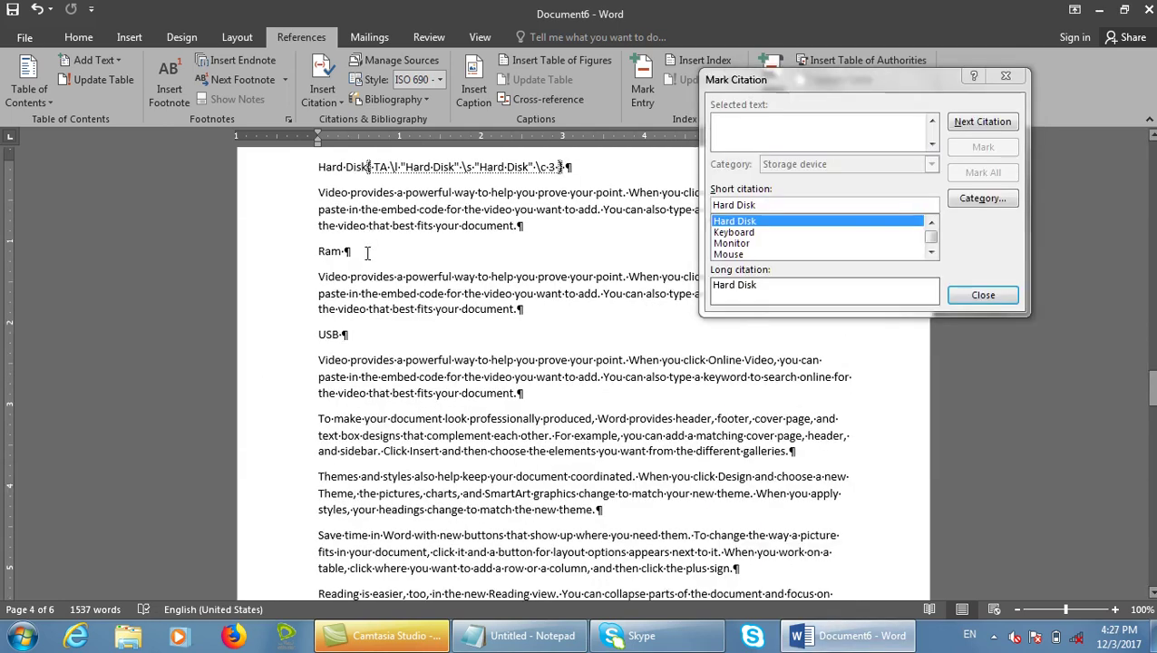
pyautogui.moveTo(367, 252); pyautogui.dragTo(311, 251)
pyautogui.click(797, 213)
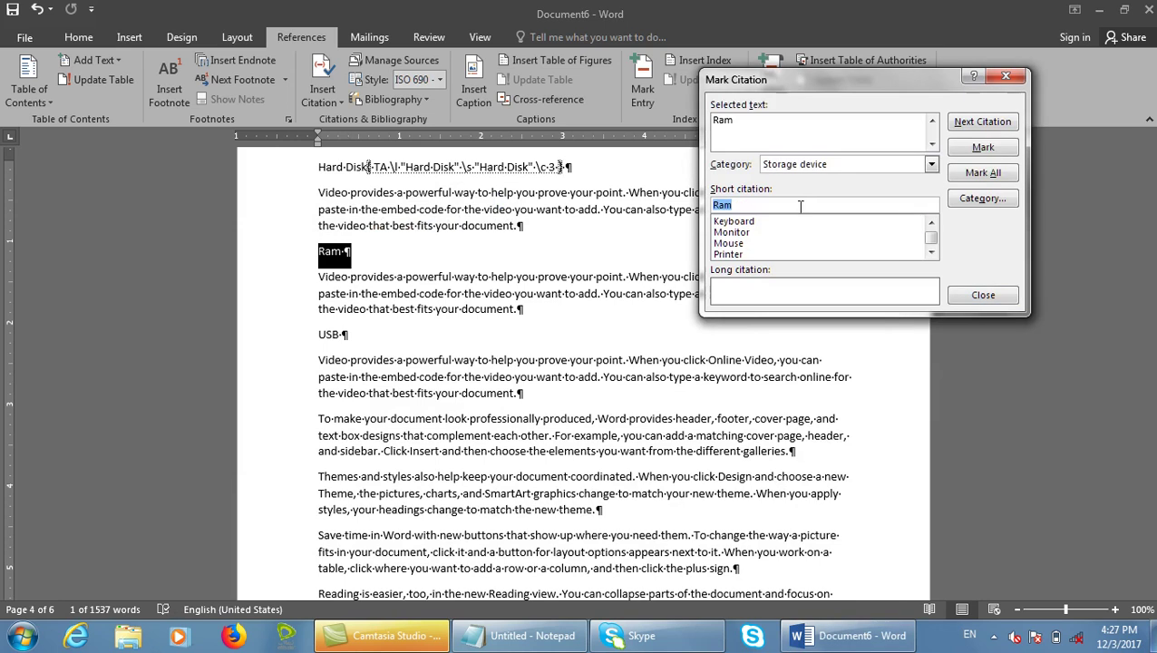
pyautogui.click(984, 147)
# Mark the USB line as a citation in the Storage device category.
pyautogui.click(389, 258)
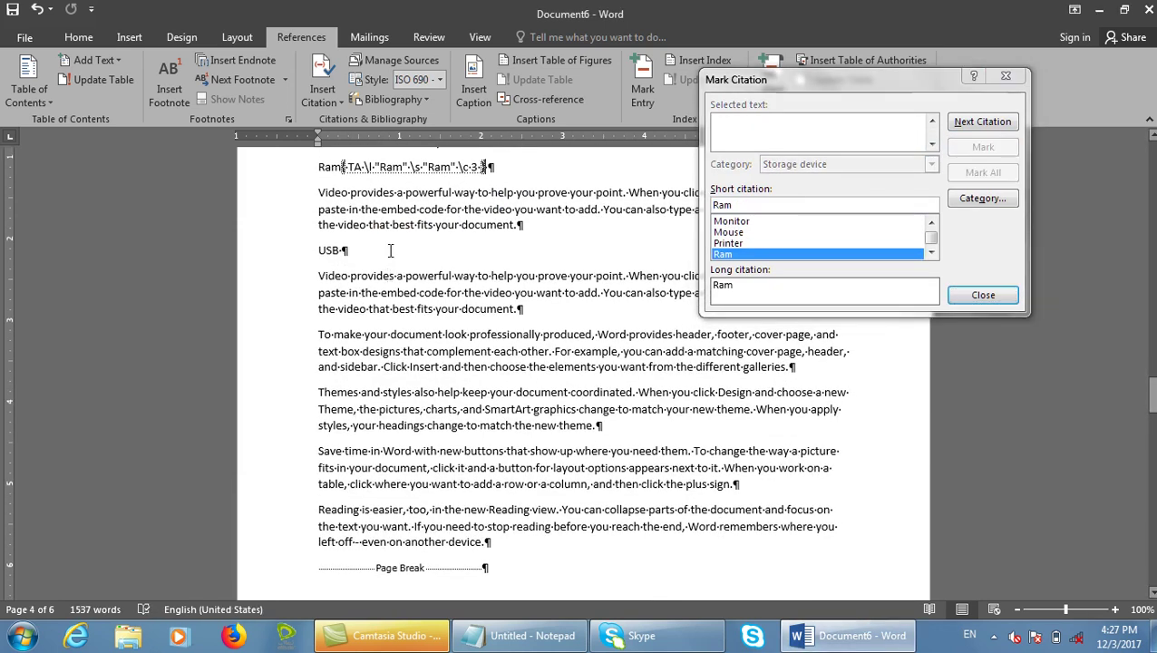
pyautogui.moveTo(391, 251); pyautogui.dragTo(314, 249)
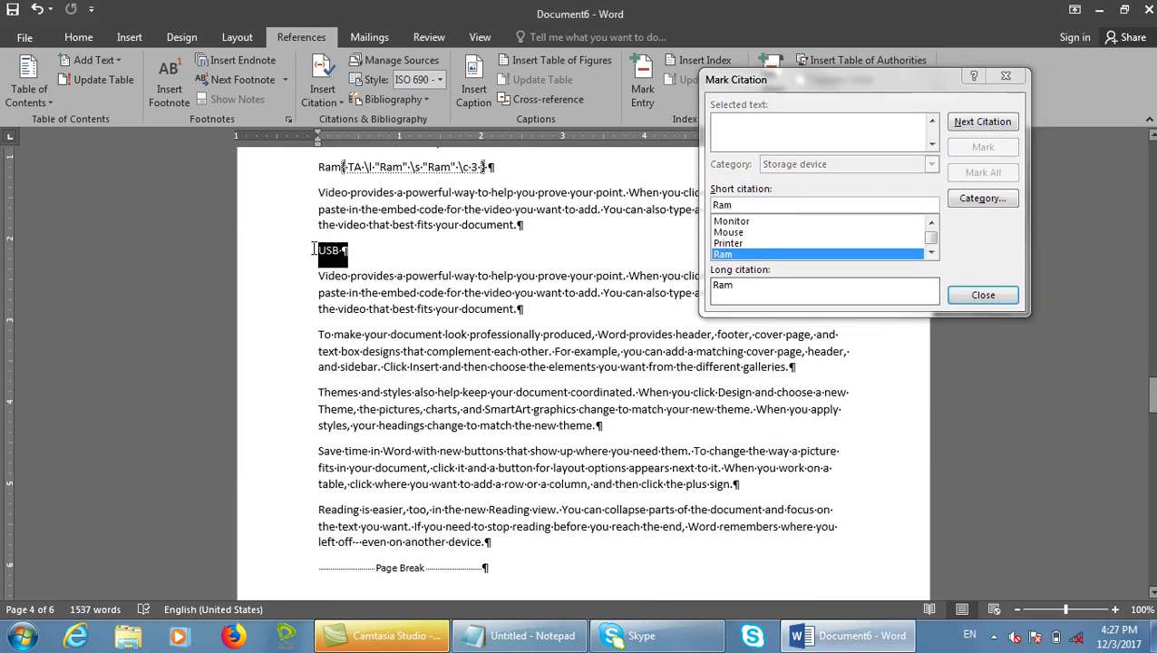
pyautogui.click(785, 203)
pyautogui.click(983, 147)
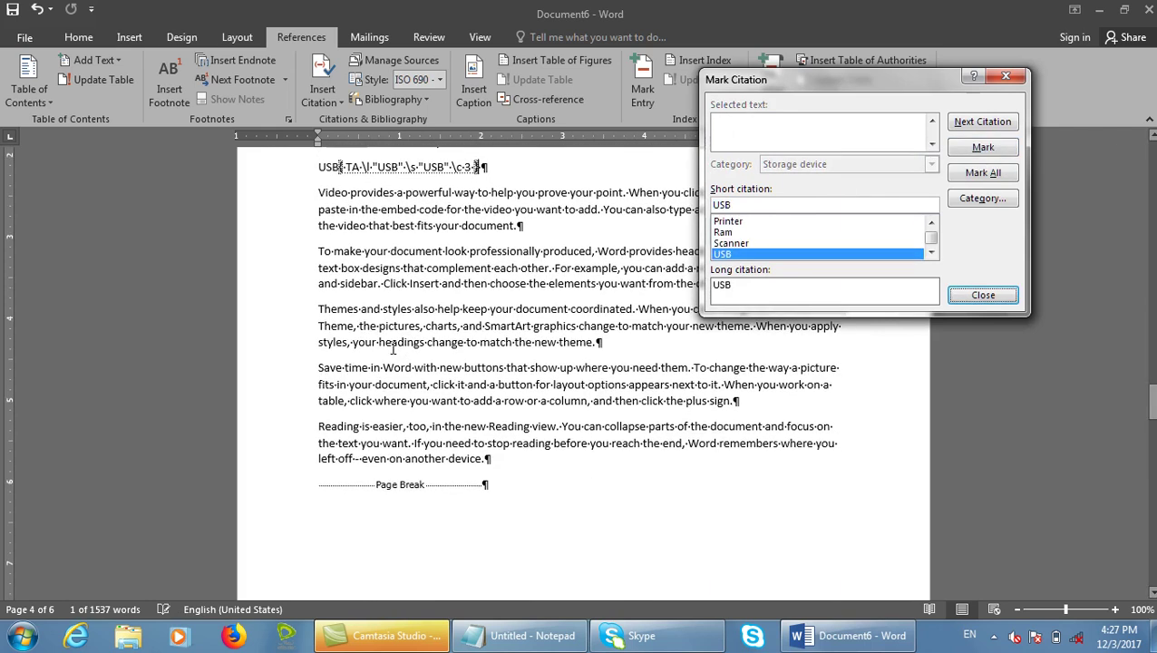
# Mark the Processor line on page 5 as a citation in the Procesing Device category.
pyautogui.scroll(-5, 532, 500)
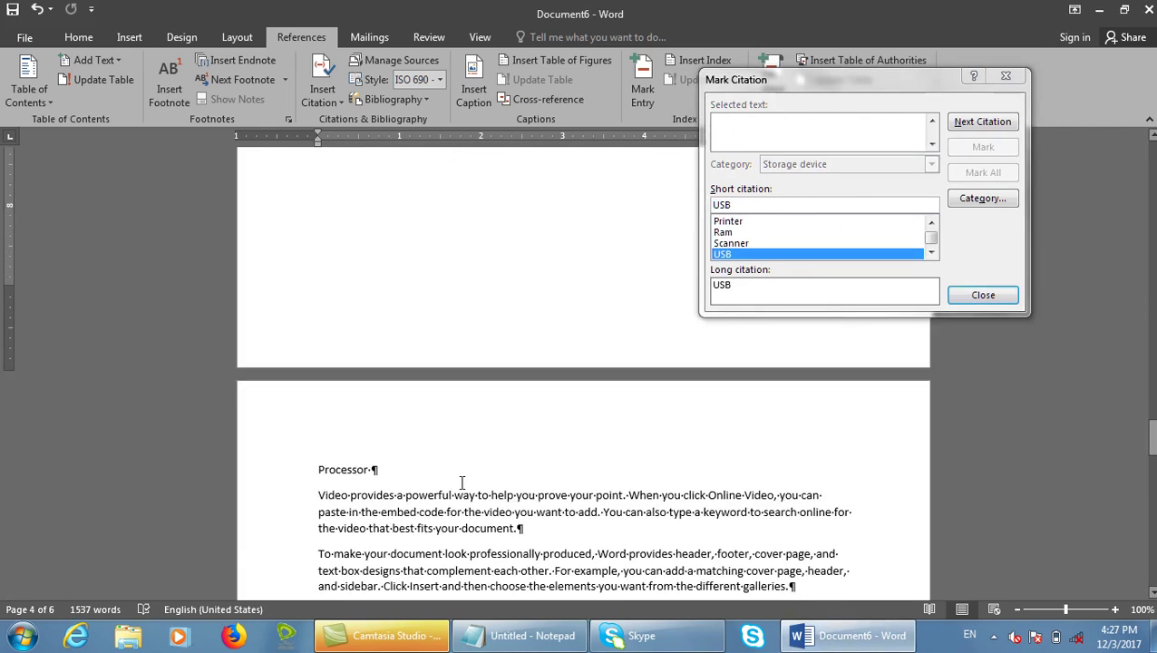
pyautogui.click(292, 472)
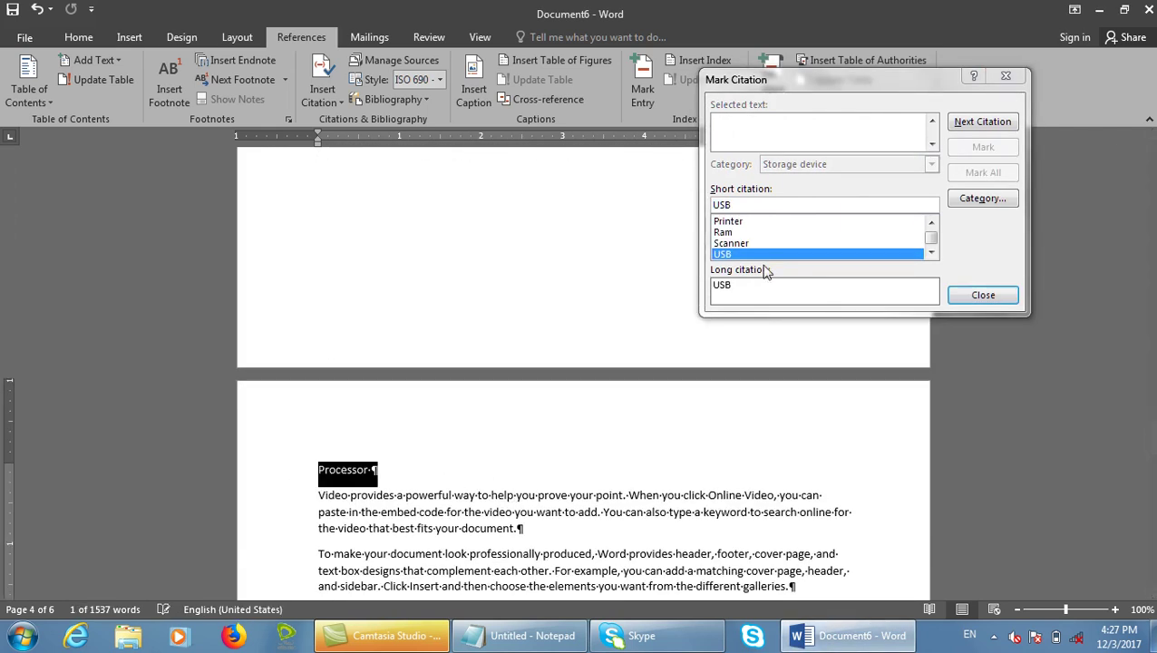
pyautogui.click(760, 205)
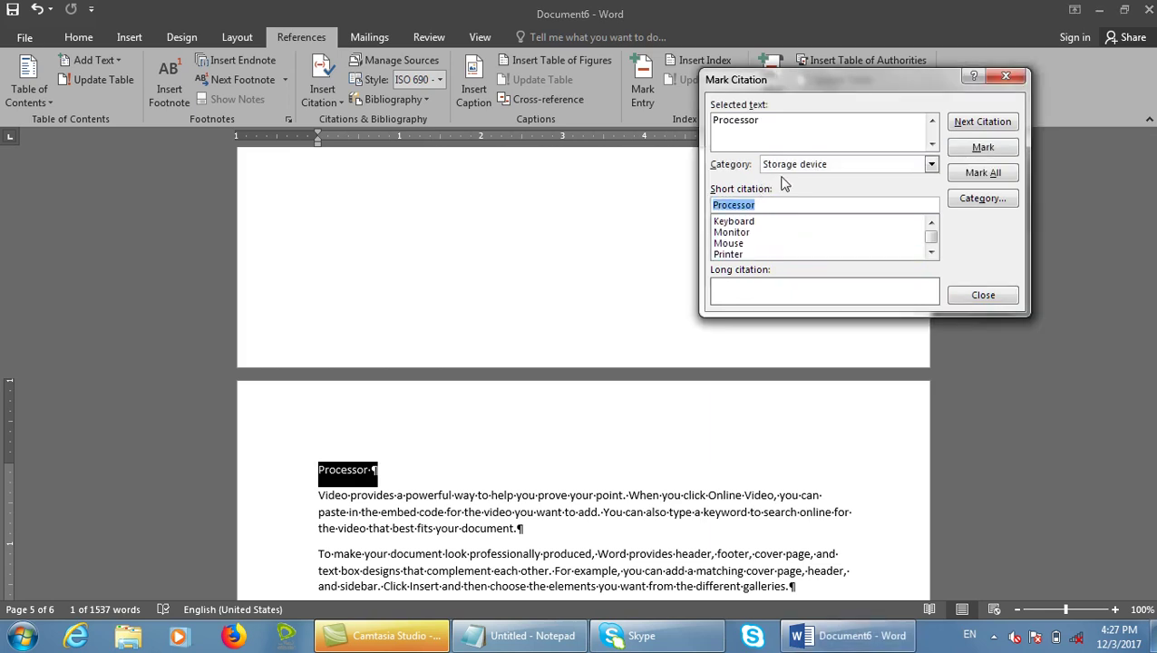
pyautogui.click(780, 167)
pyautogui.click(796, 213)
pyautogui.click(983, 147)
# Mark the Dog line on page 6 as a citation in the Procesing Device category.
pyautogui.scroll(4, 458, 314)
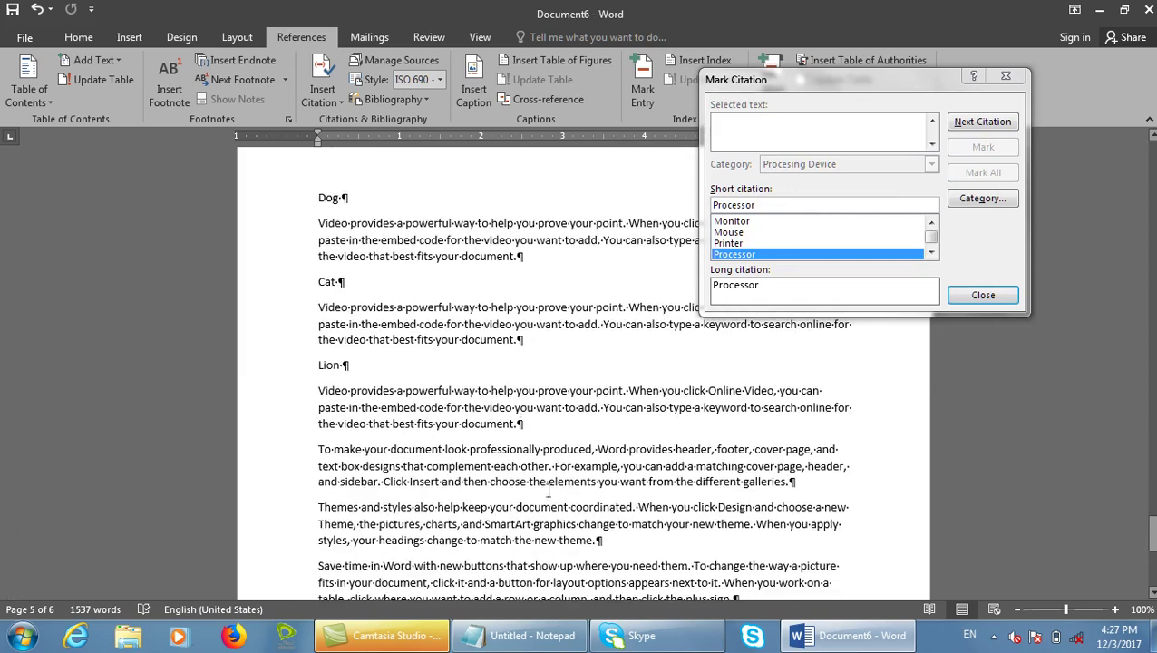
pyautogui.click(308, 189)
pyautogui.click(756, 203)
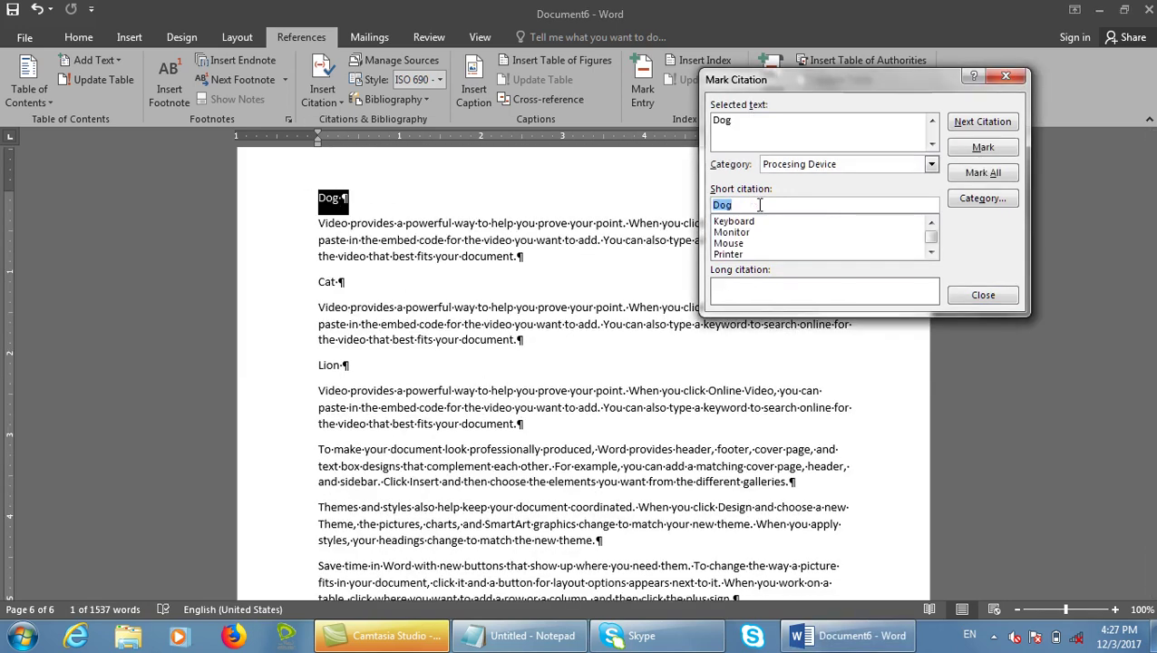
pyautogui.click(959, 154)
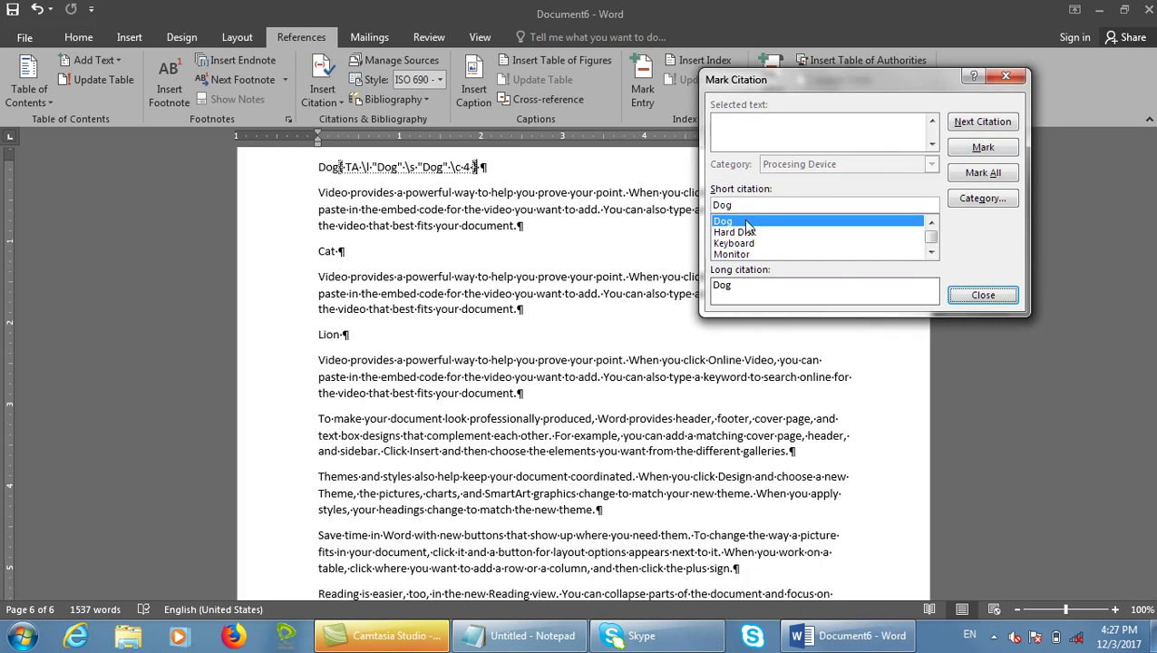
# Try to move the existing Dog citation to the Animal category and mark all its occurrences.
pyautogui.click(796, 205)
pyautogui.click(772, 254)
pyautogui.click(736, 221)
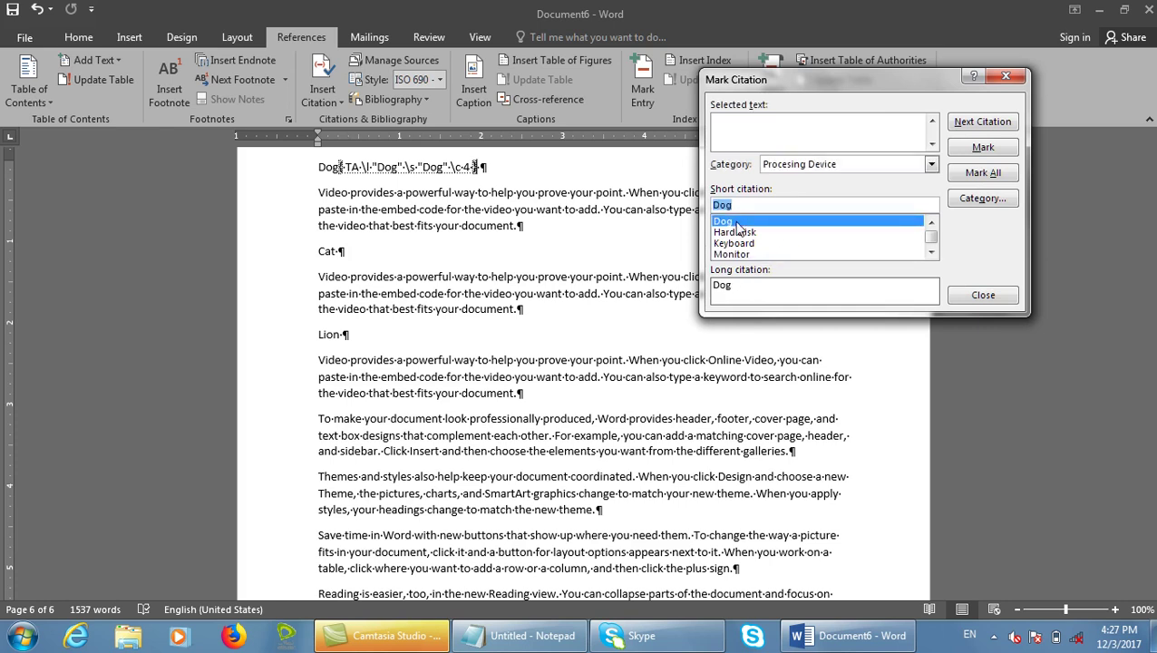
pyautogui.click(780, 165)
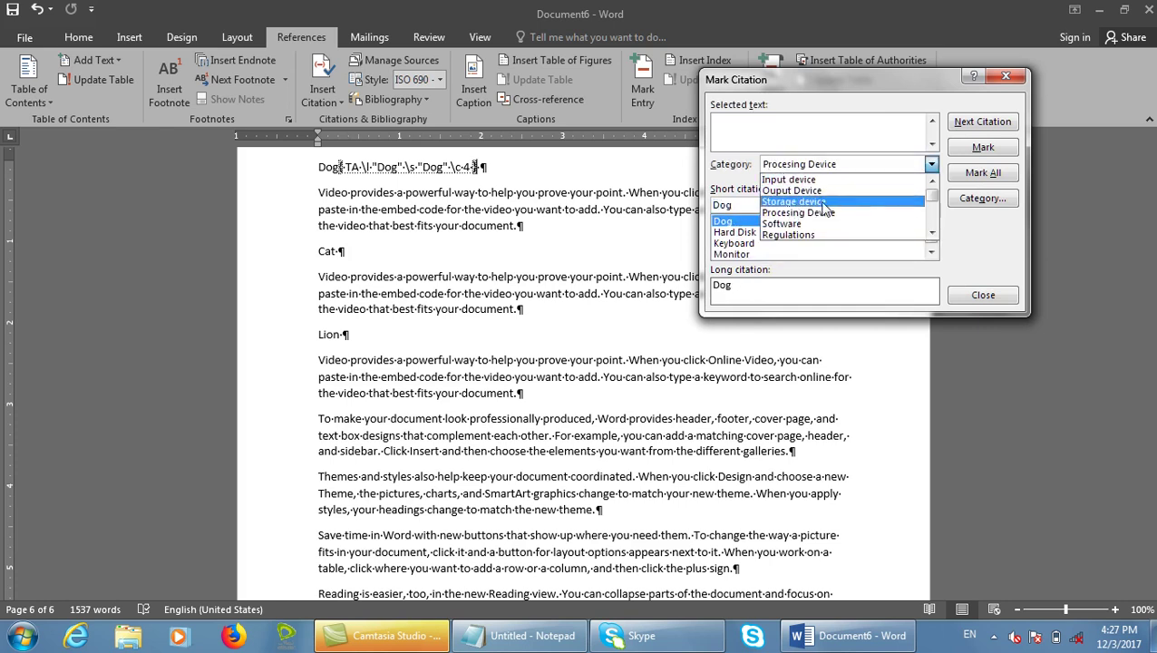
pyautogui.scroll(-3, 930, 238)
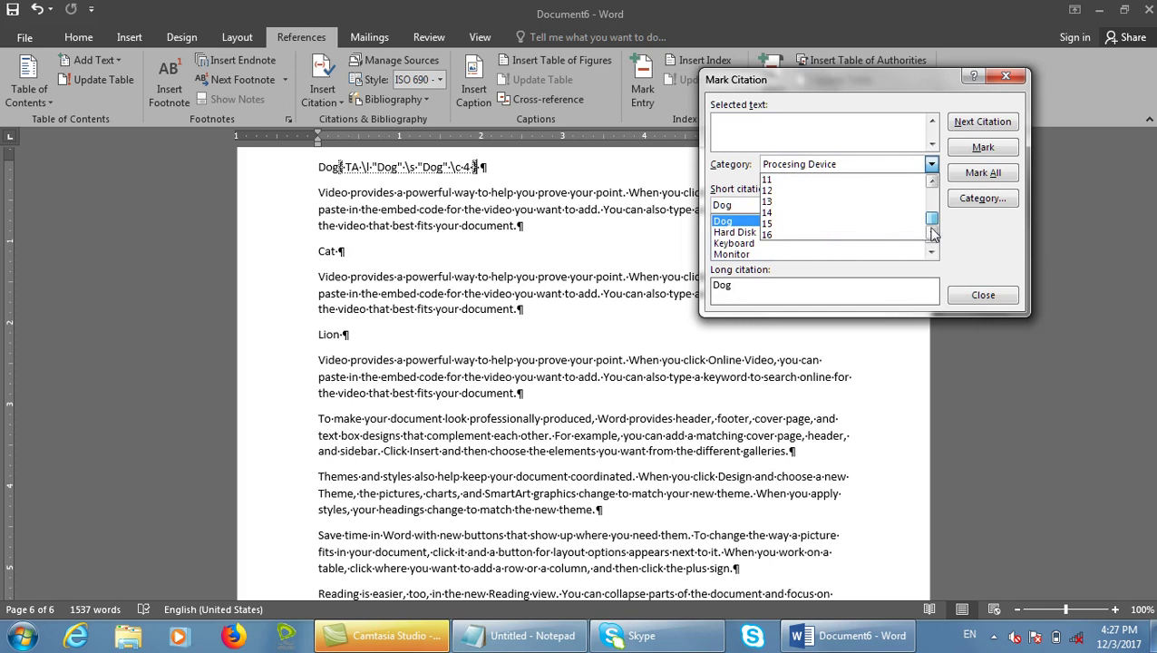
pyautogui.scroll(3, 931, 222)
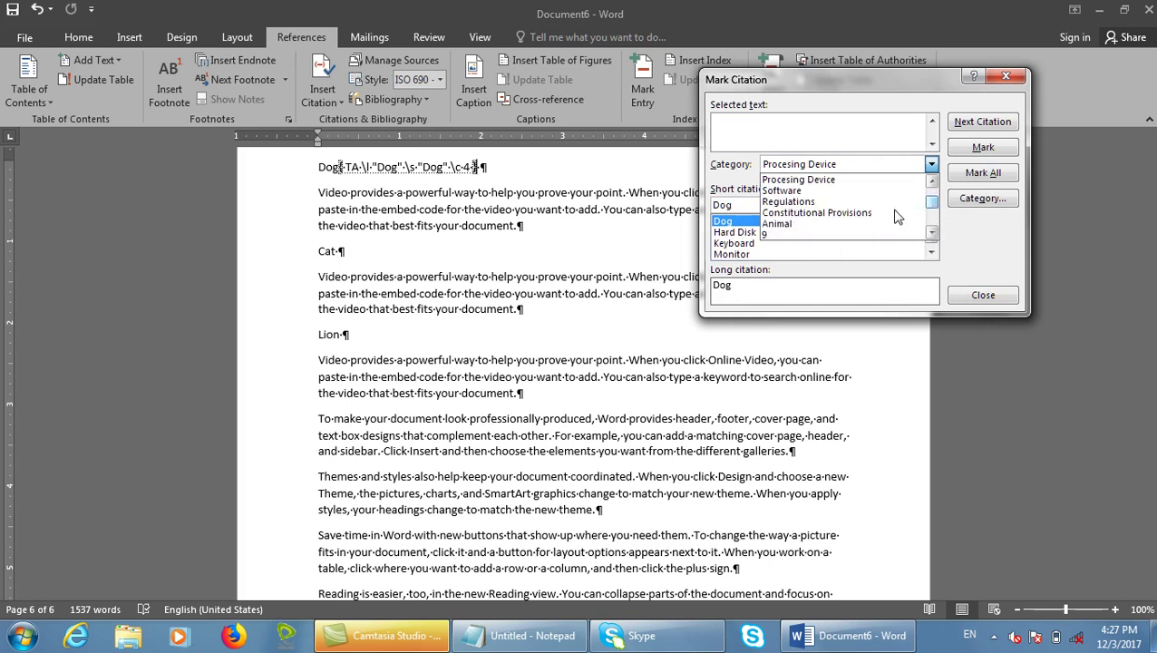
pyautogui.click(783, 223)
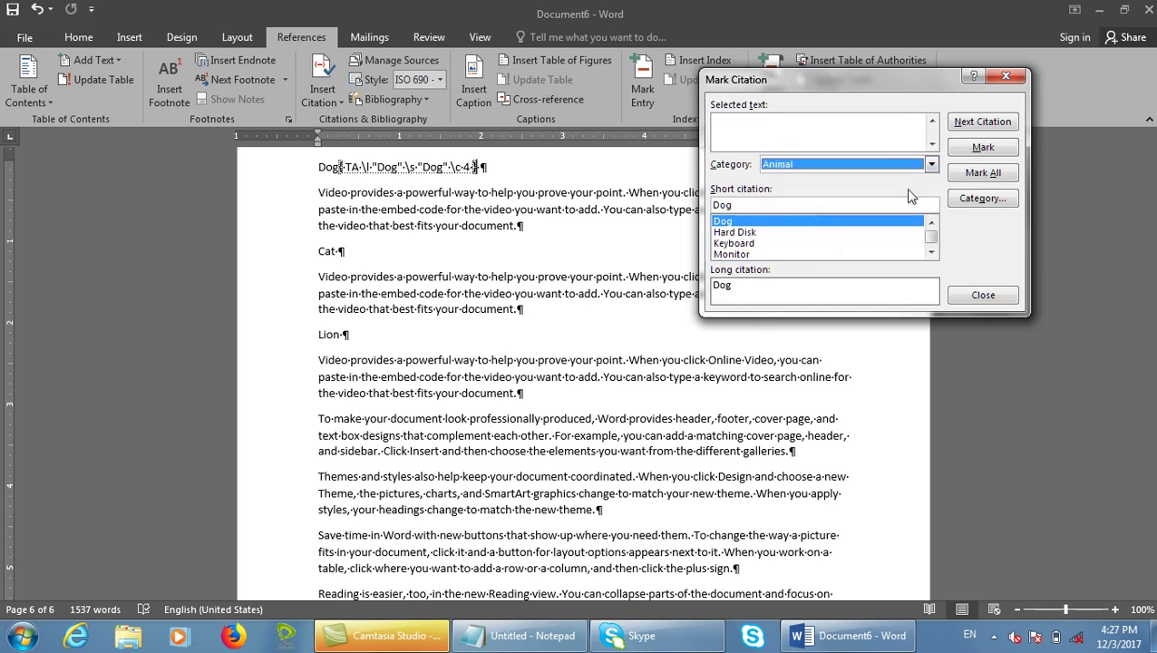
pyautogui.click(983, 173)
# Mark the Cat line as a citation in the Animal category.
pyautogui.click(372, 253)
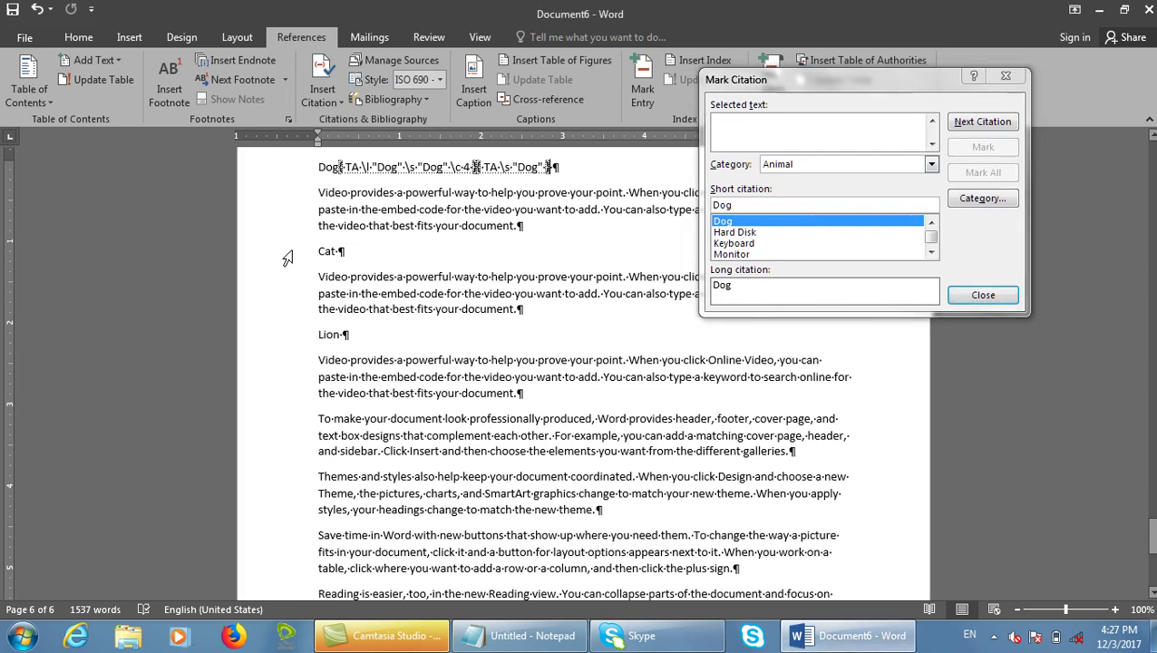
pyautogui.moveTo(366, 244); pyautogui.dragTo(318, 252)
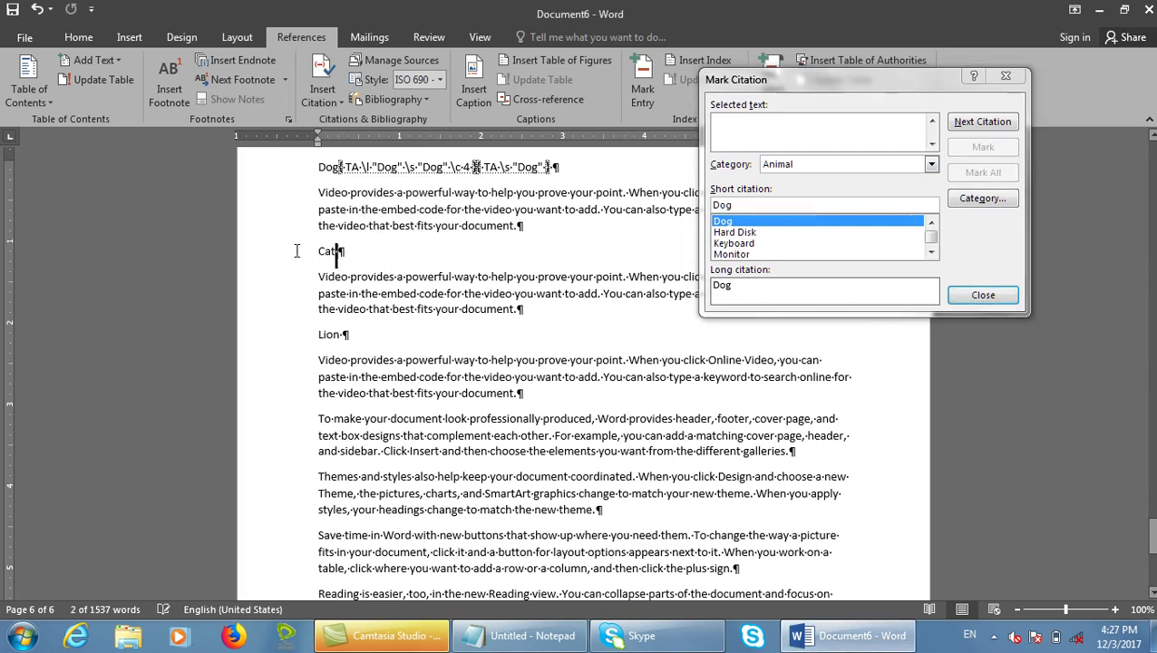
pyautogui.click(895, 151)
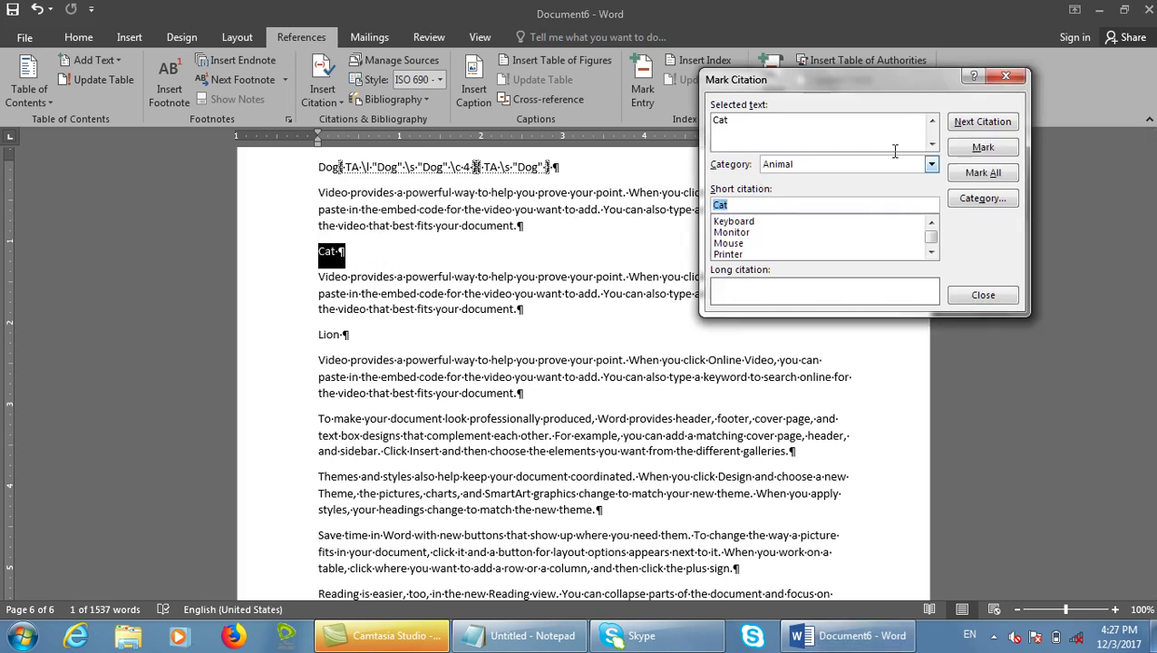
pyautogui.click(986, 150)
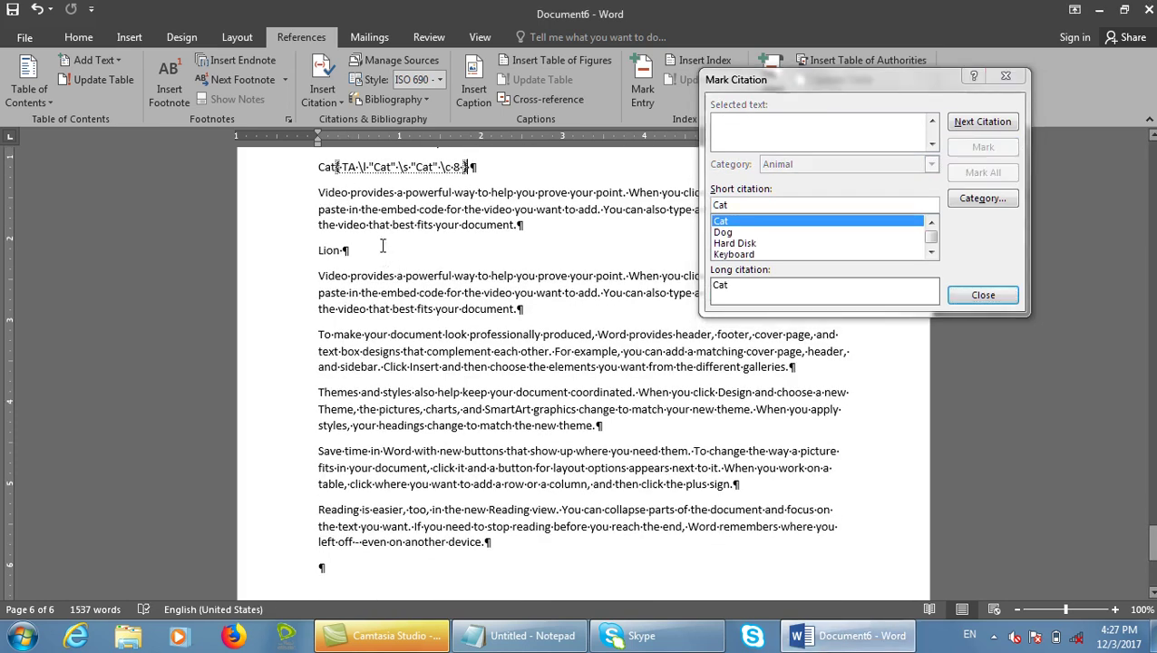
# Mark the Lion line as a citation in the Animal category and finish marking citations.
pyautogui.moveTo(313, 246); pyautogui.dragTo(350, 250)
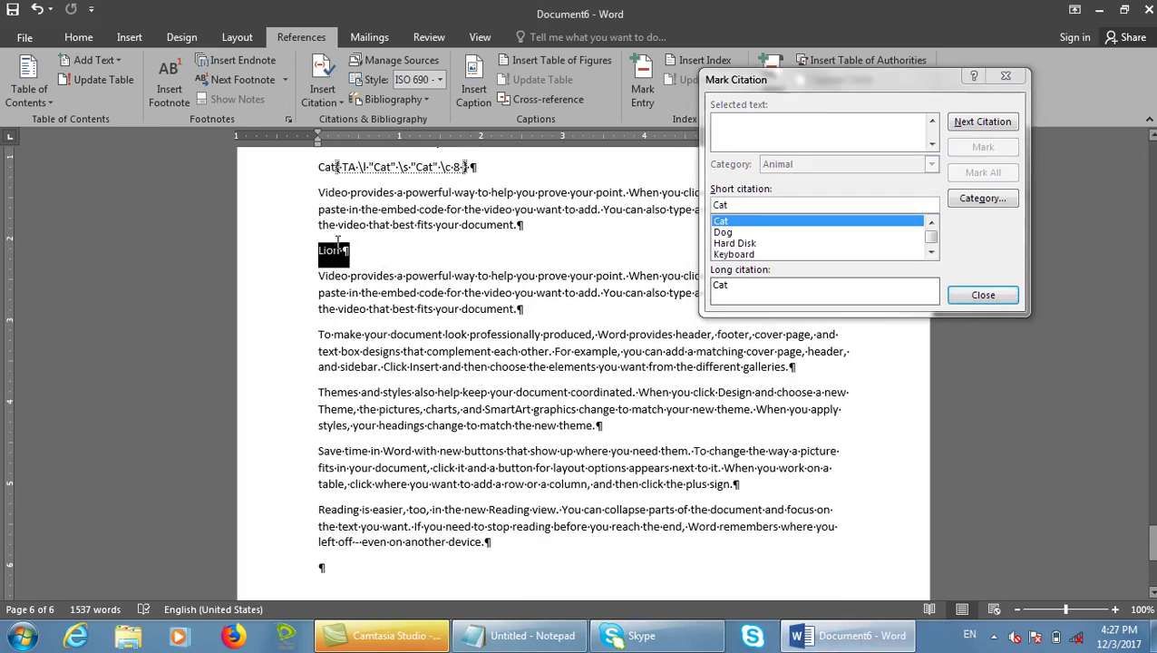
pyautogui.click(787, 205)
pyautogui.click(984, 148)
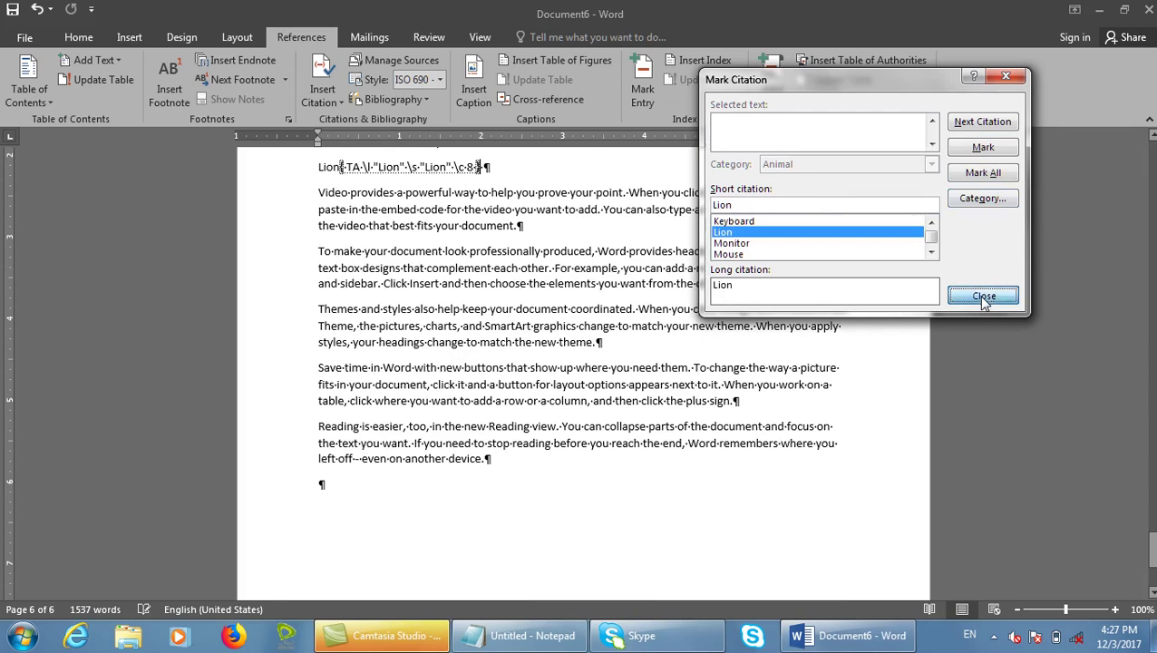
pyautogui.click(984, 296)
# Hide the formatting marks and citation field codes in the document.
pyautogui.scroll(10, 581, 363)
pyautogui.click(78, 37)
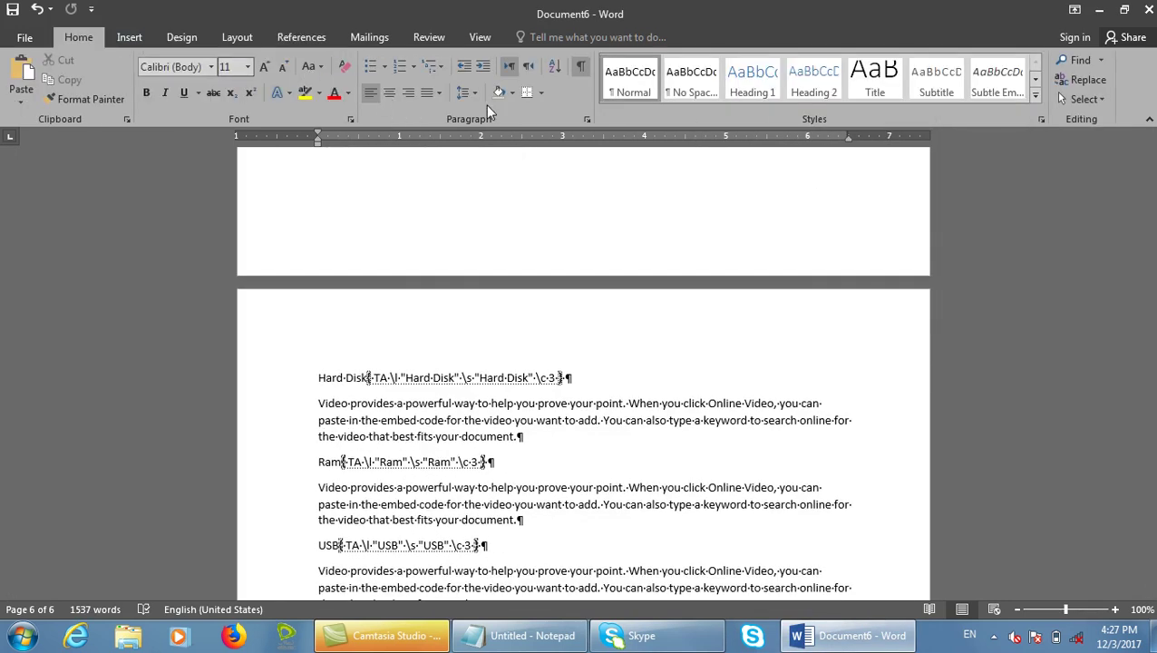
pyautogui.click(574, 73)
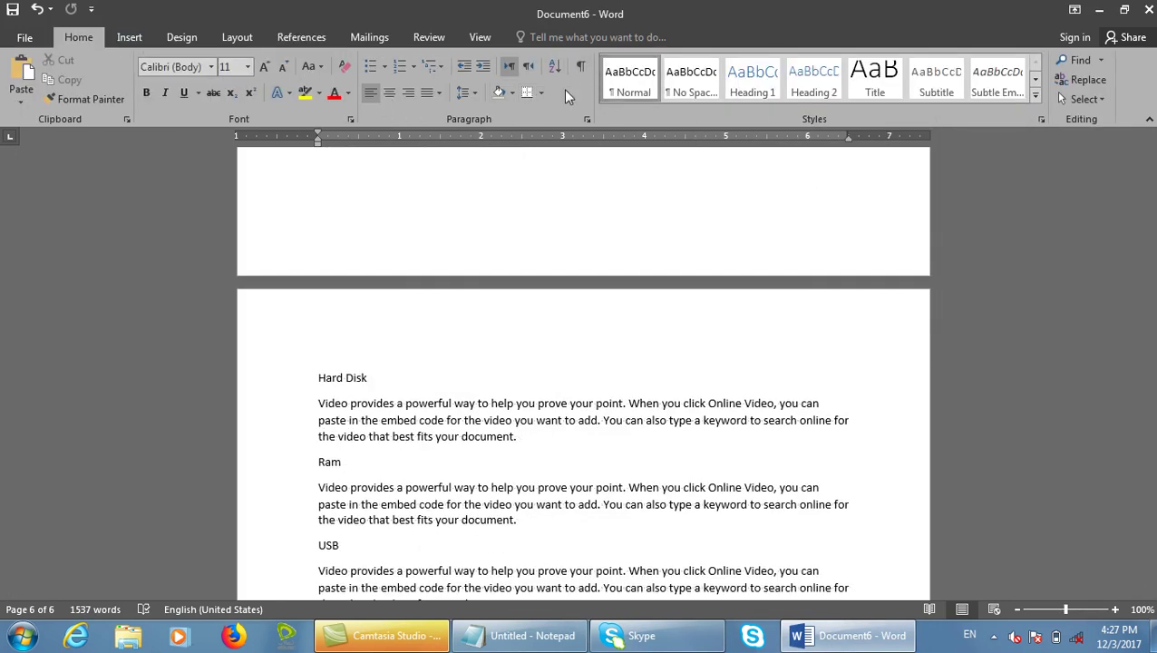
# Insert a table of authorities for the Input device category on the empty first page.
pyautogui.scroll(-10, 646, 186)
pyautogui.hotkey('ctrl', 'Return')
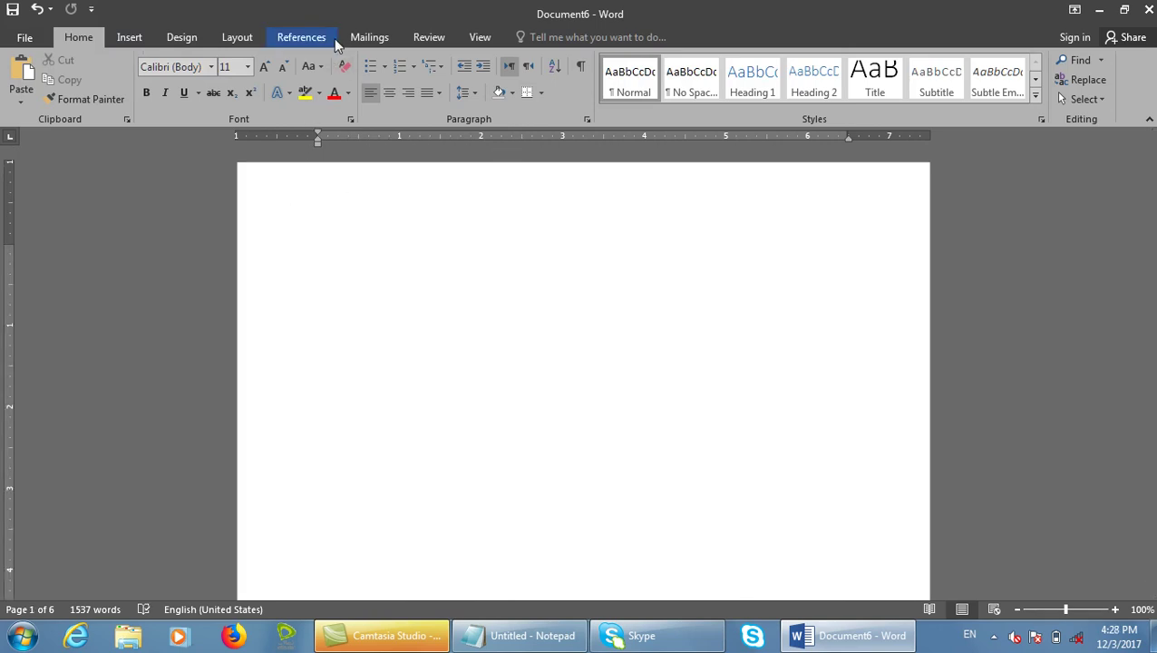
pyautogui.click(304, 38)
pyautogui.click(870, 62)
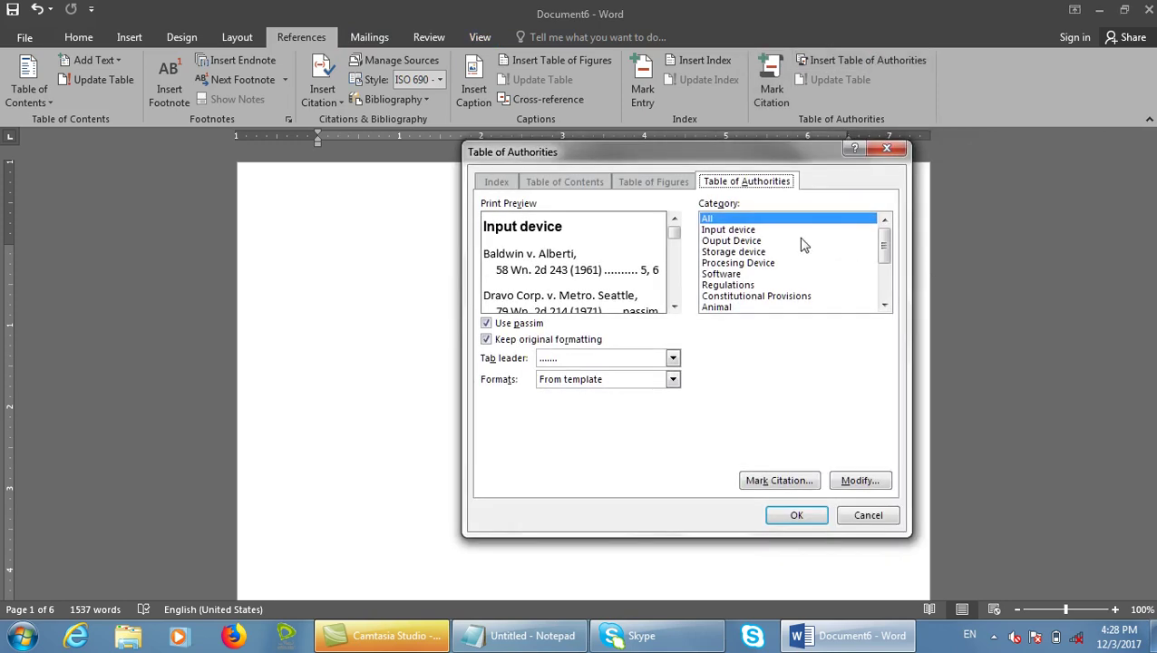
pyautogui.click(744, 231)
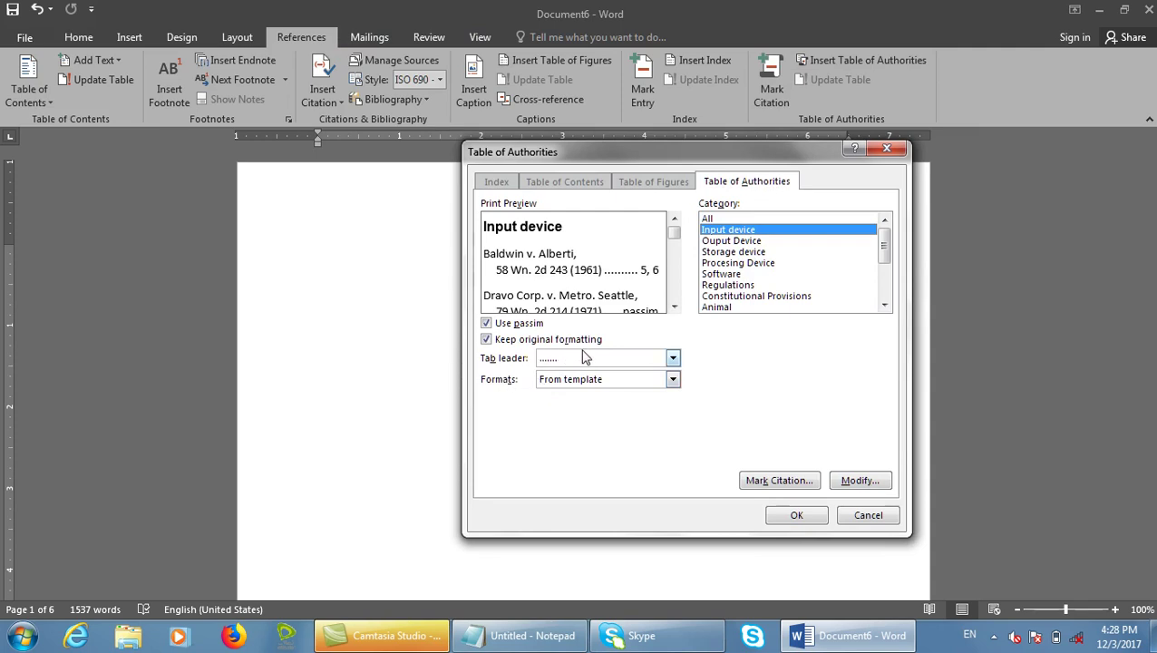
pyautogui.click(797, 515)
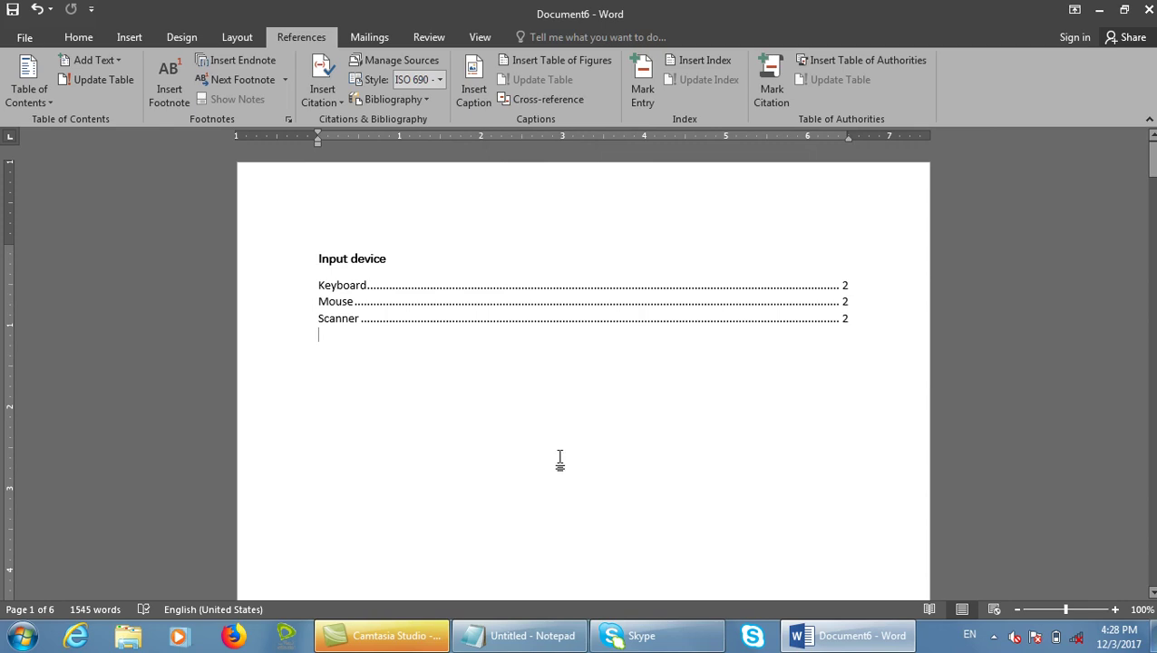
# Insert a table of authorities for the Ouput Device category below the Input device table.
pyautogui.click(869, 60)
pyautogui.click(751, 251)
pyautogui.click(764, 241)
pyautogui.click(789, 517)
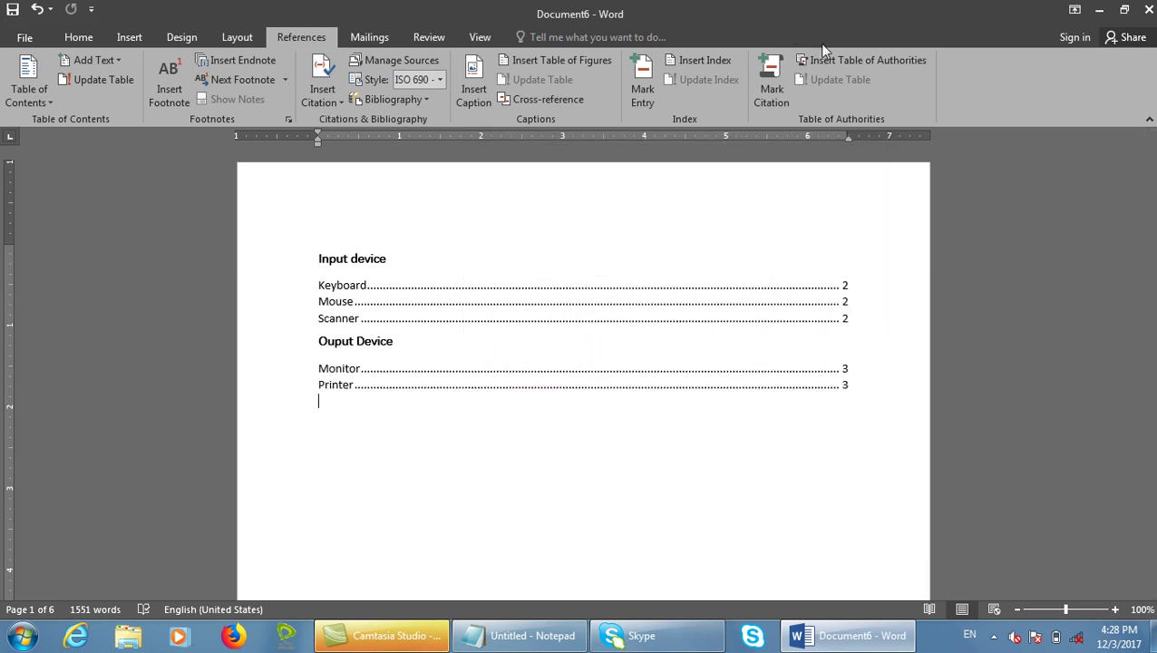
# Insert a table of authorities for the Storage device category below the Ouput Device table.
pyautogui.click(839, 58)
pyautogui.click(733, 252)
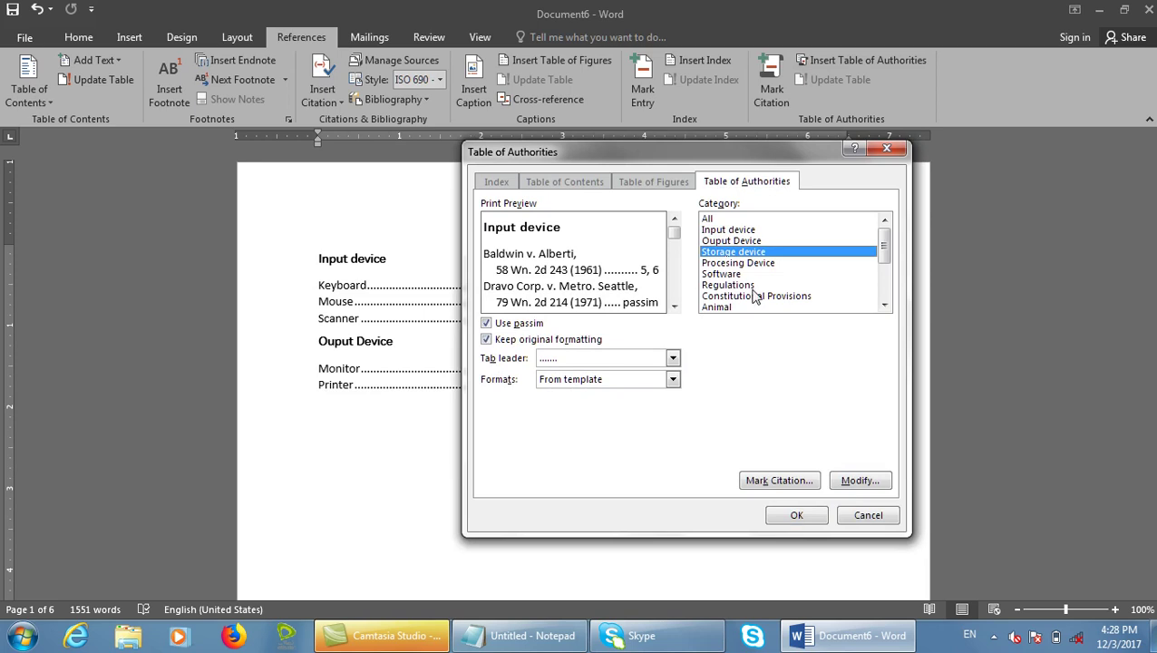
pyautogui.click(798, 515)
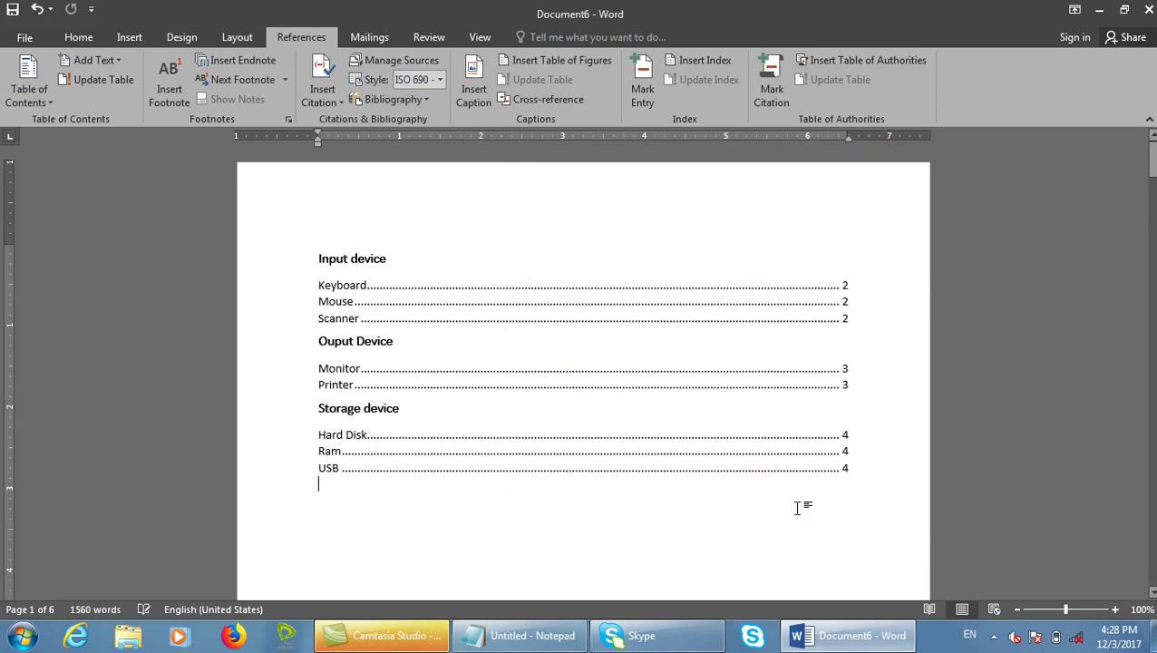
# Insert a table of authorities for the Procesing Device category below the Storage device table.
pyautogui.click(847, 60)
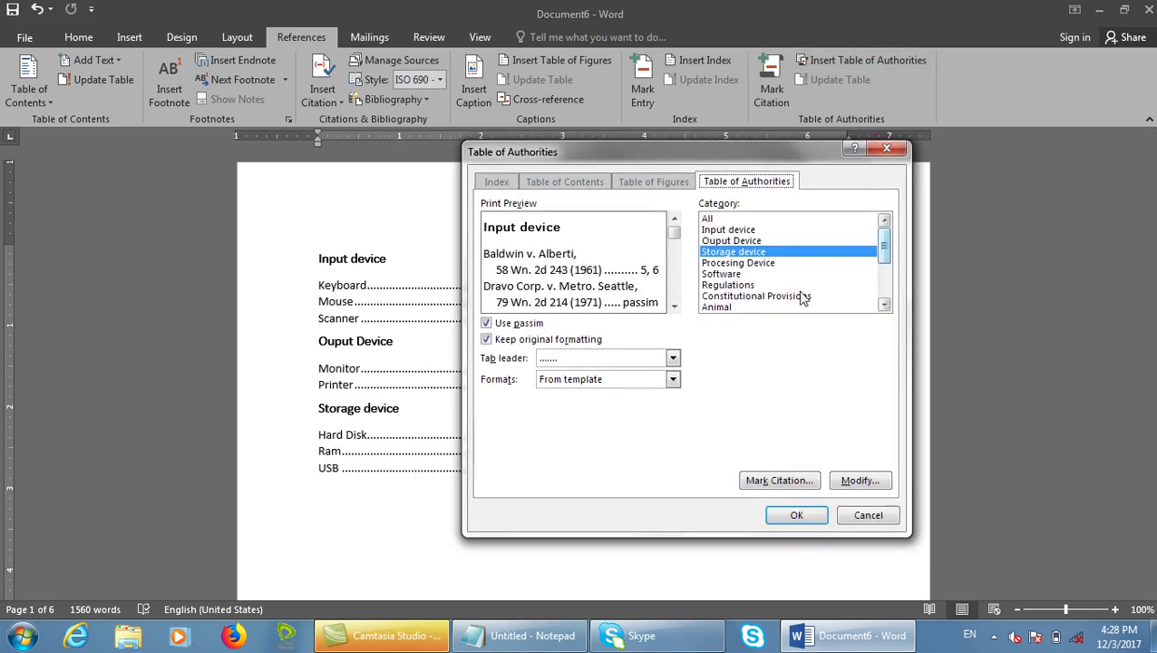
pyautogui.click(736, 263)
pyautogui.click(821, 515)
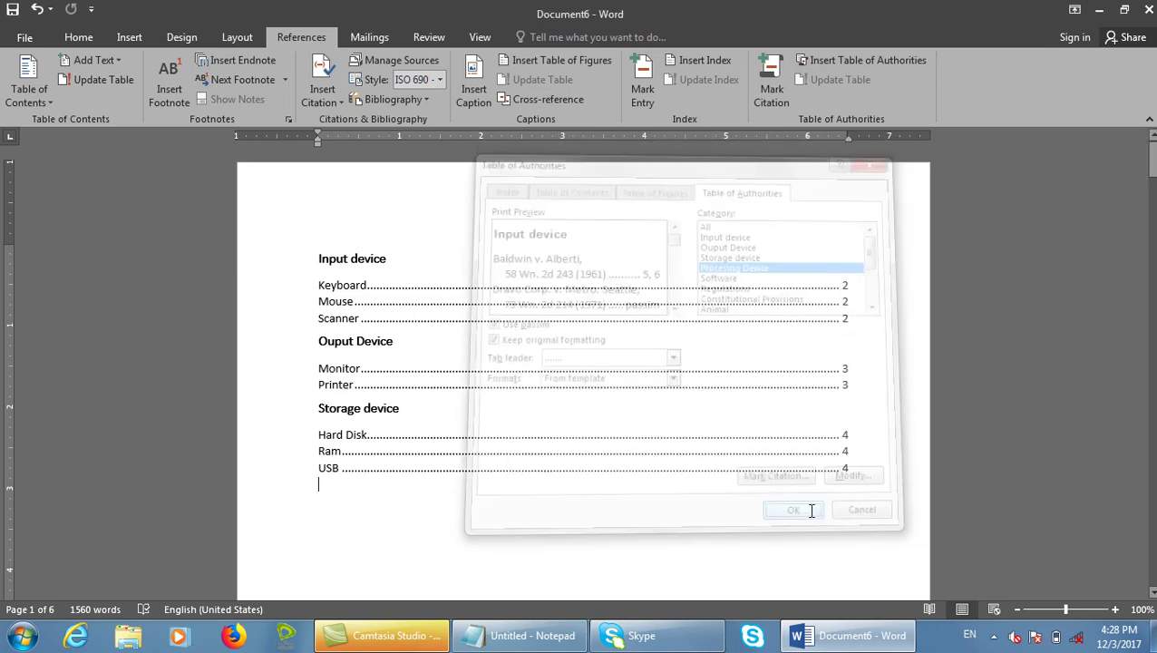
# Insert a table of authorities for the Animal category below the Procesing Device table.
pyautogui.click(839, 60)
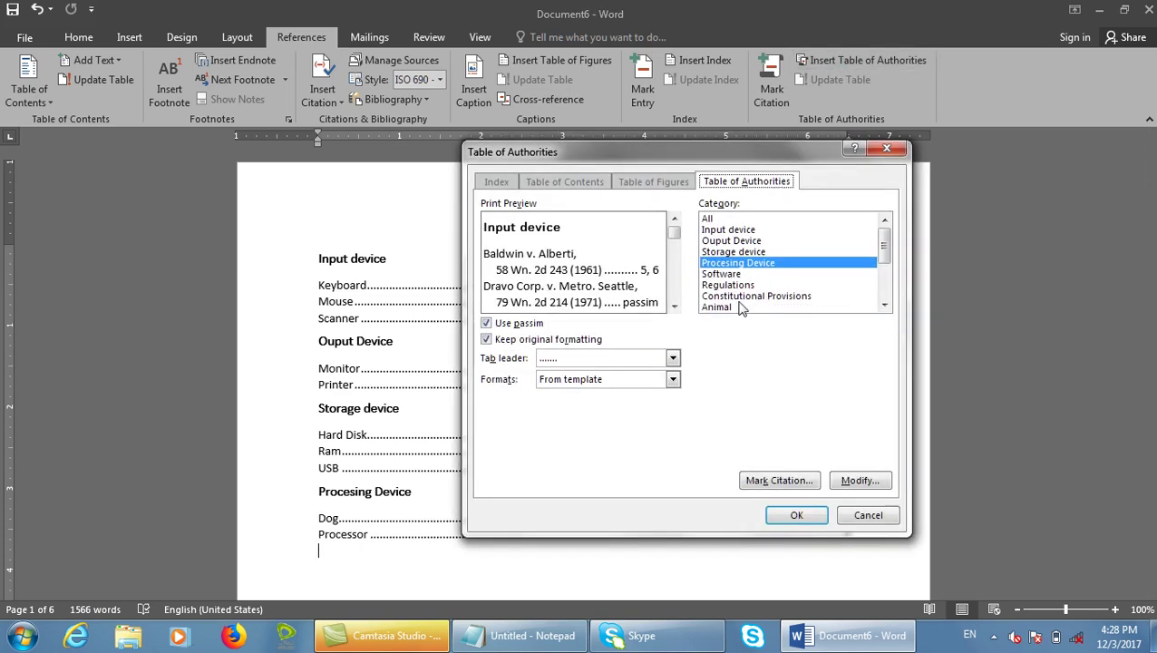
pyautogui.click(744, 307)
pyautogui.click(809, 513)
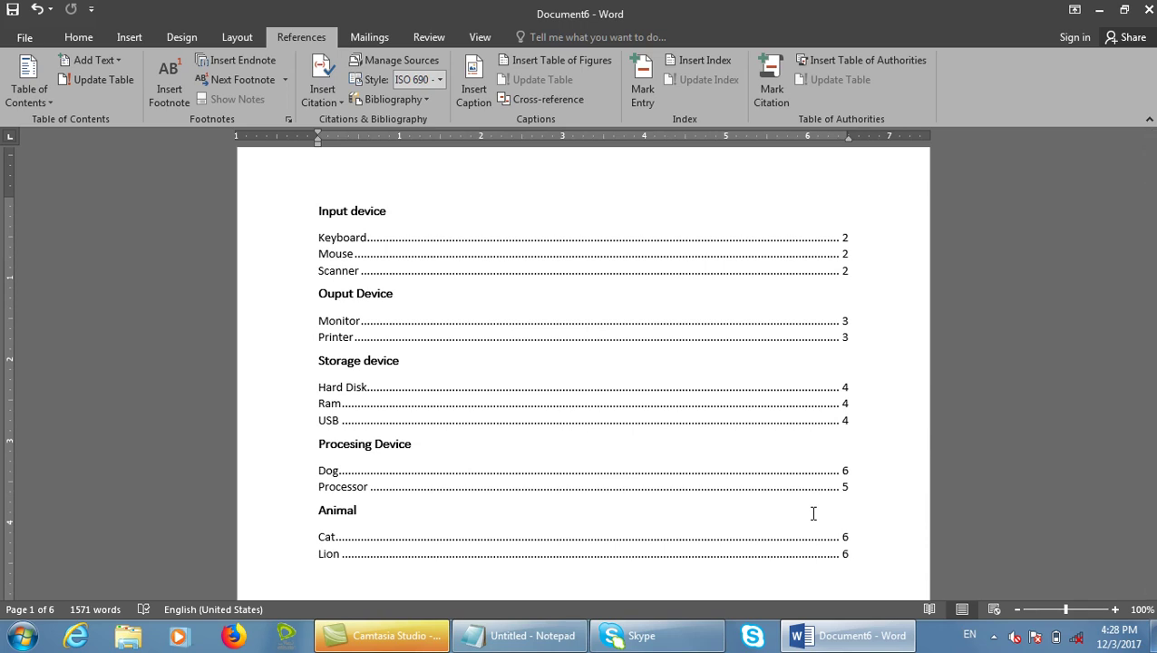
# Remove the Ouput Device, Storage device, Procesing Device and Animal tables again, keeping only the Input device table.
pyautogui.press('BackSpace')
pyautogui.press('BackSpace')
pyautogui.press('BackSpace')
pyautogui.press('BackSpace')
pyautogui.press('BackSpace')
pyautogui.press('BackSpace')
pyautogui.press('BackSpace')
pyautogui.press('BackSpace')
pyautogui.press('BackSpace')
pyautogui.press('BackSpace')
pyautogui.press('BackSpace')
pyautogui.press('BackSpace')
pyautogui.press('BackSpace')
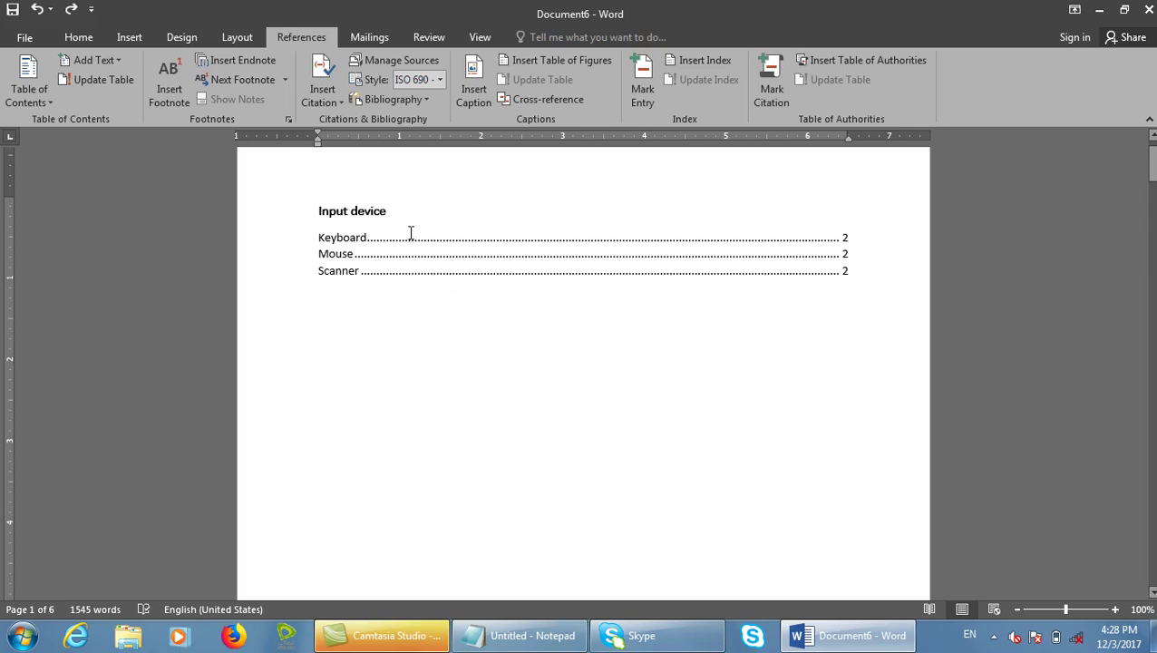
# Add a page break after the Input device table and insert the Ouput Device table of authorities on the new page.
pyautogui.hotkey('ctrl', 'Return')
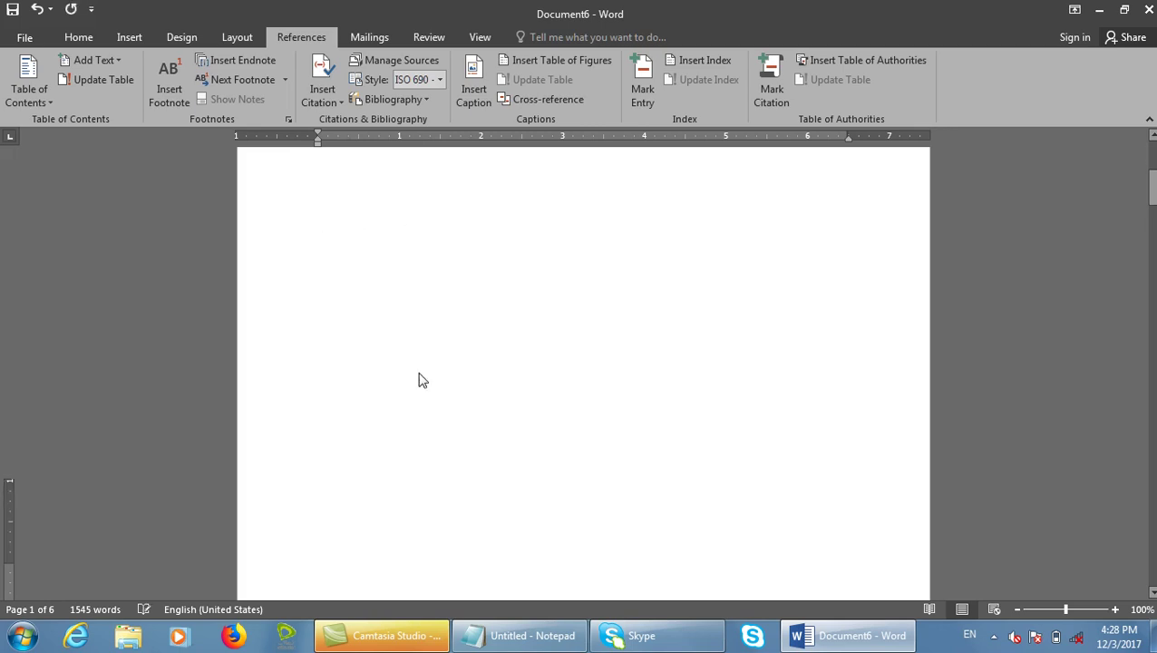
pyautogui.click(898, 60)
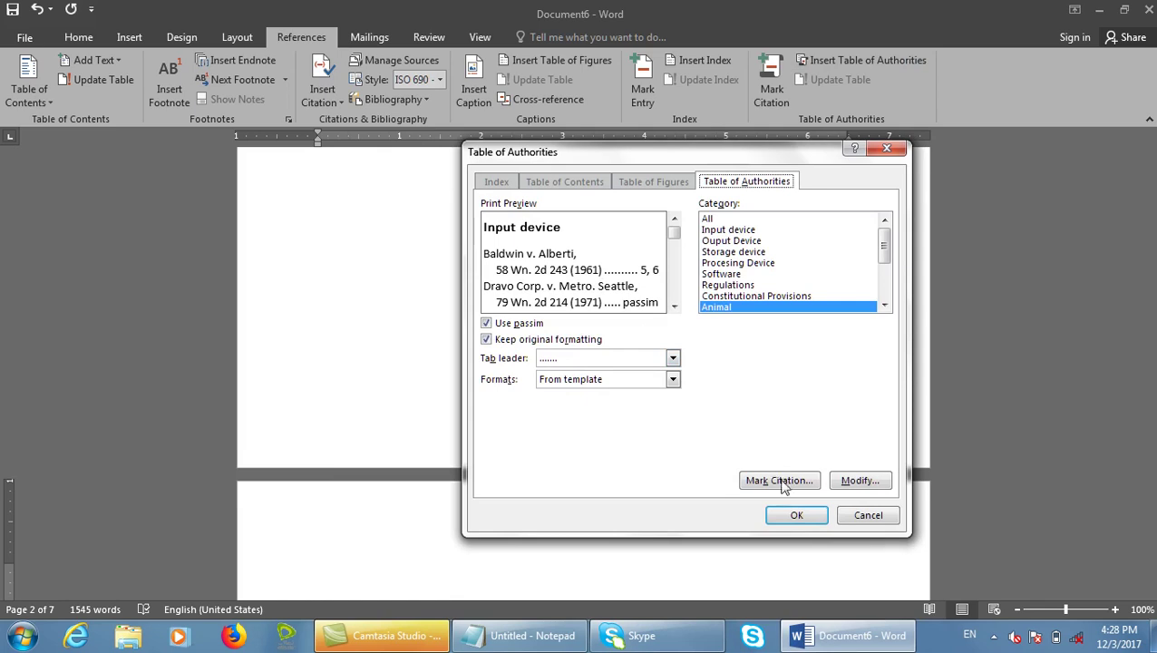
pyautogui.click(748, 241)
pyautogui.click(796, 515)
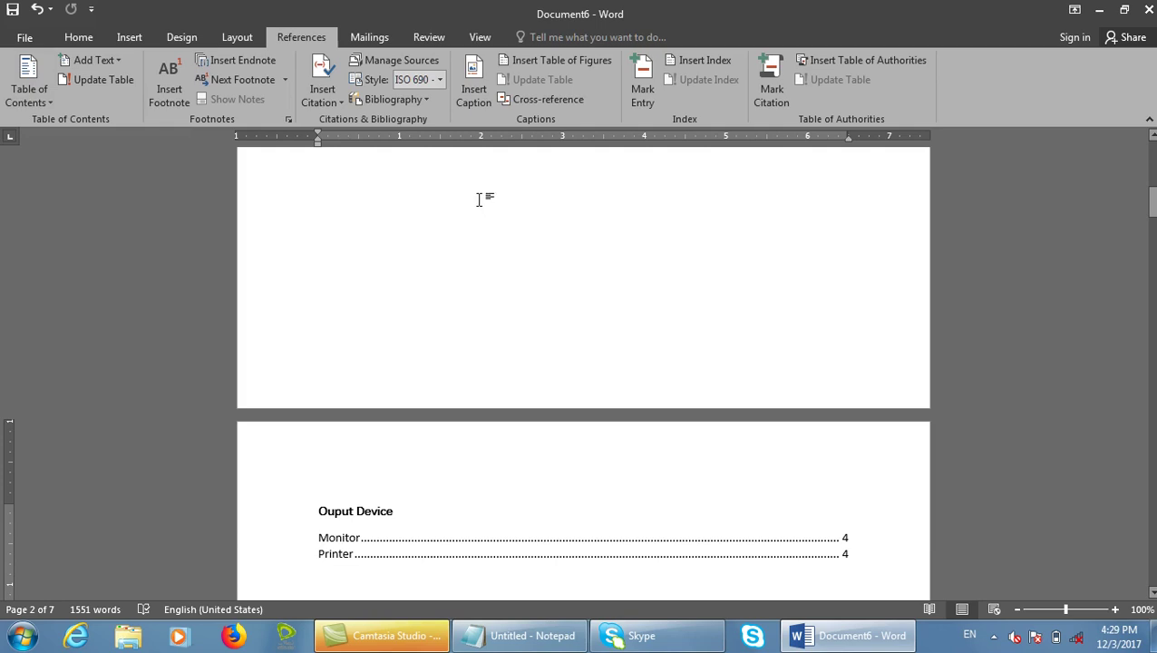
pyautogui.click(867, 60)
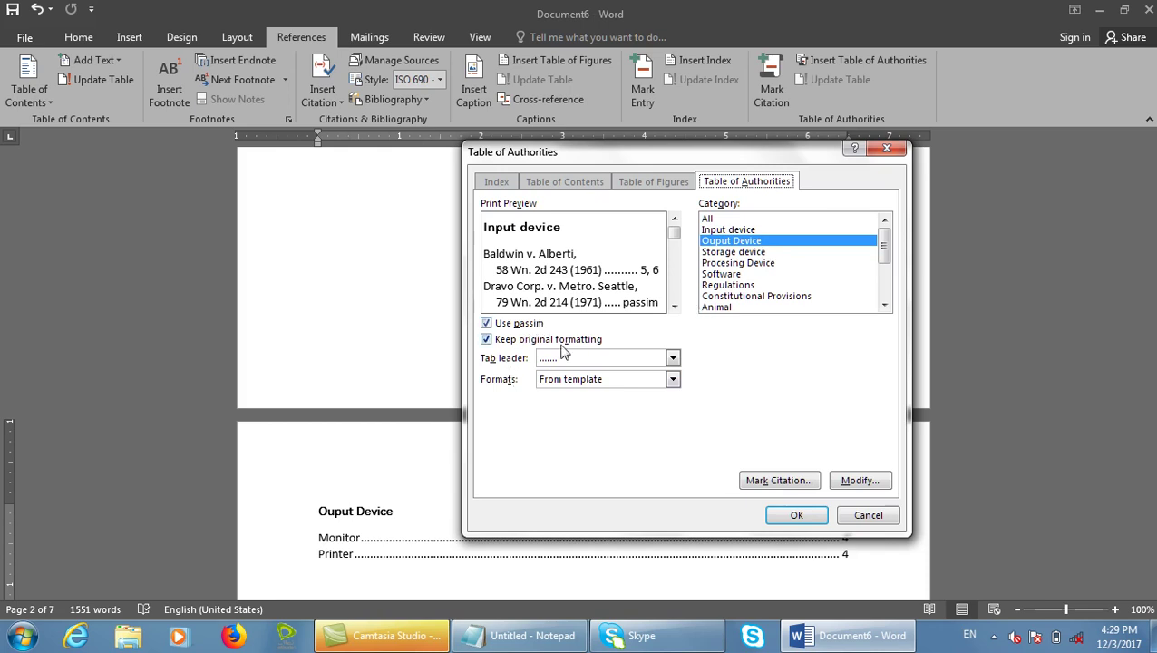
pyautogui.click(854, 516)
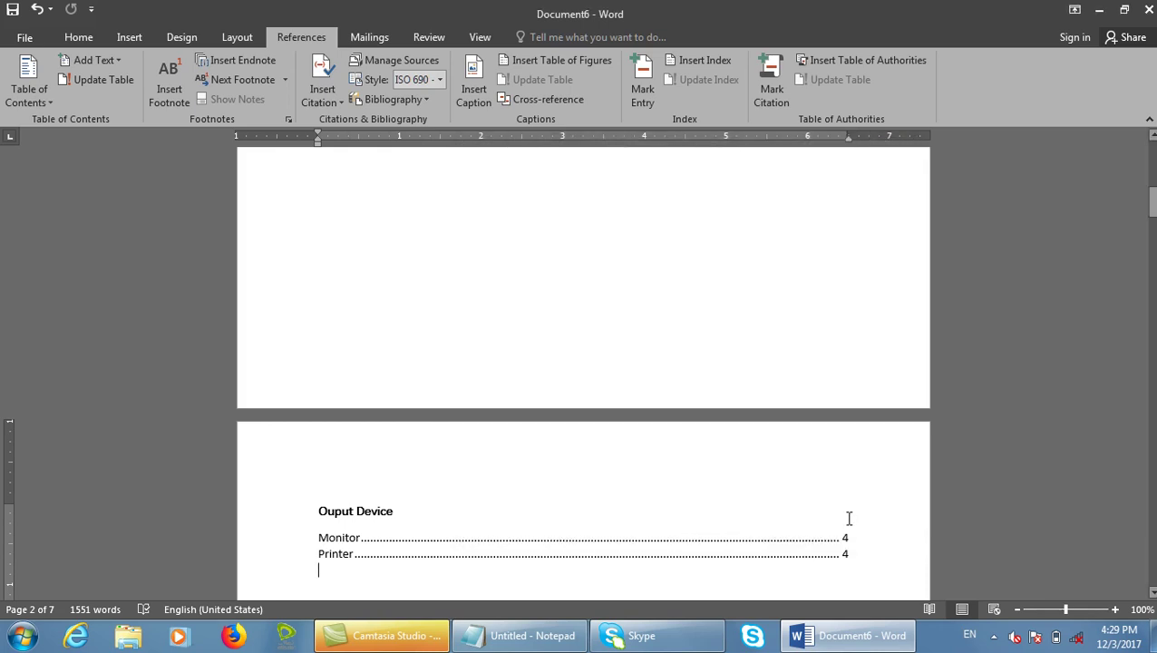
# Close the document without saving it and create a new blank document.
pyautogui.hotkey('ctrl', 'w')
pyautogui.press('n')
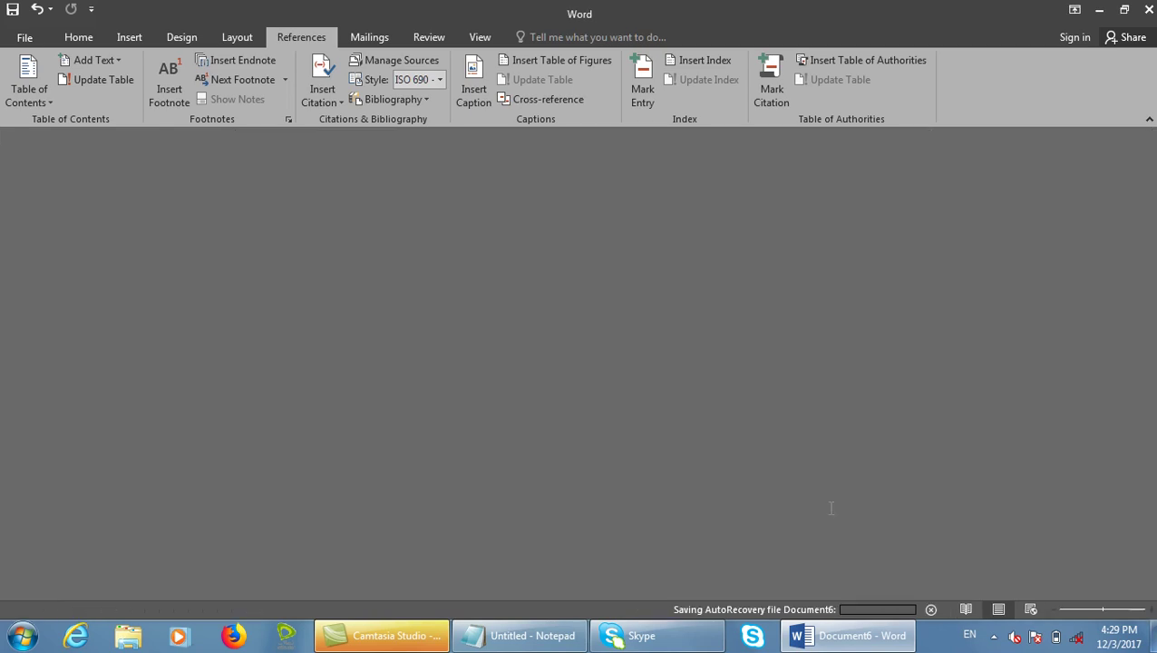
pyautogui.hotkey('ctrl', 'n')
# Insert a page break and generate sample text on the second page with =rand(500).
pyautogui.hotkey('ctrl', 'Return')
pyautogui.write('=rar')
pyautogui.write('d(500')
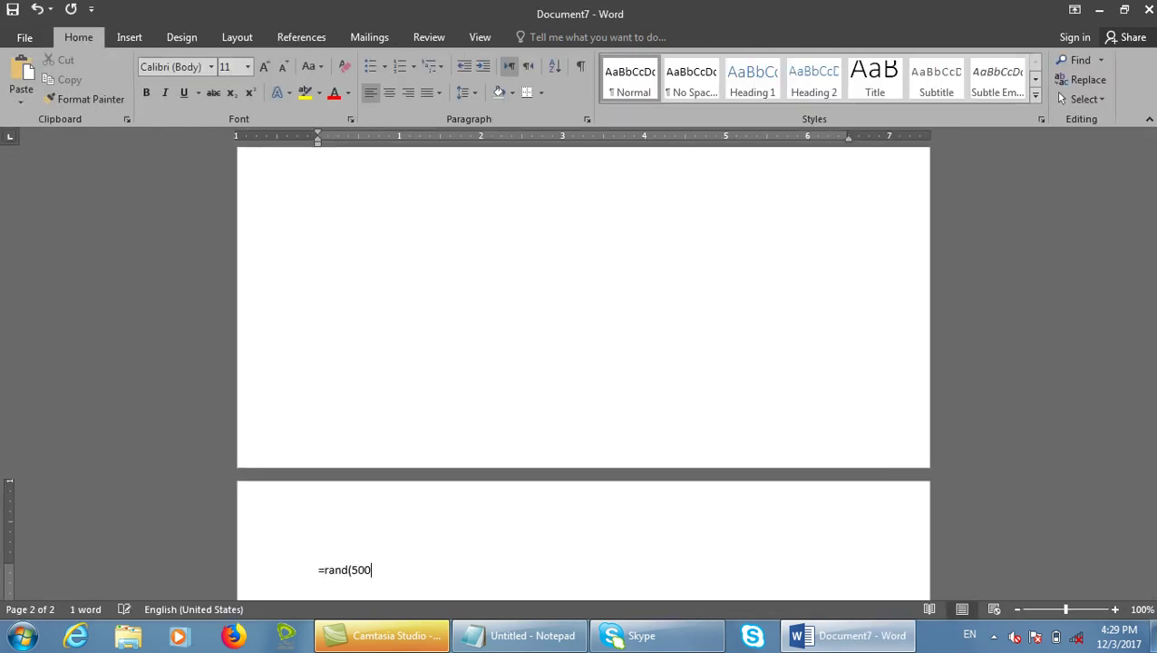
pyautogui.write(')')
pyautogui.press('Return')
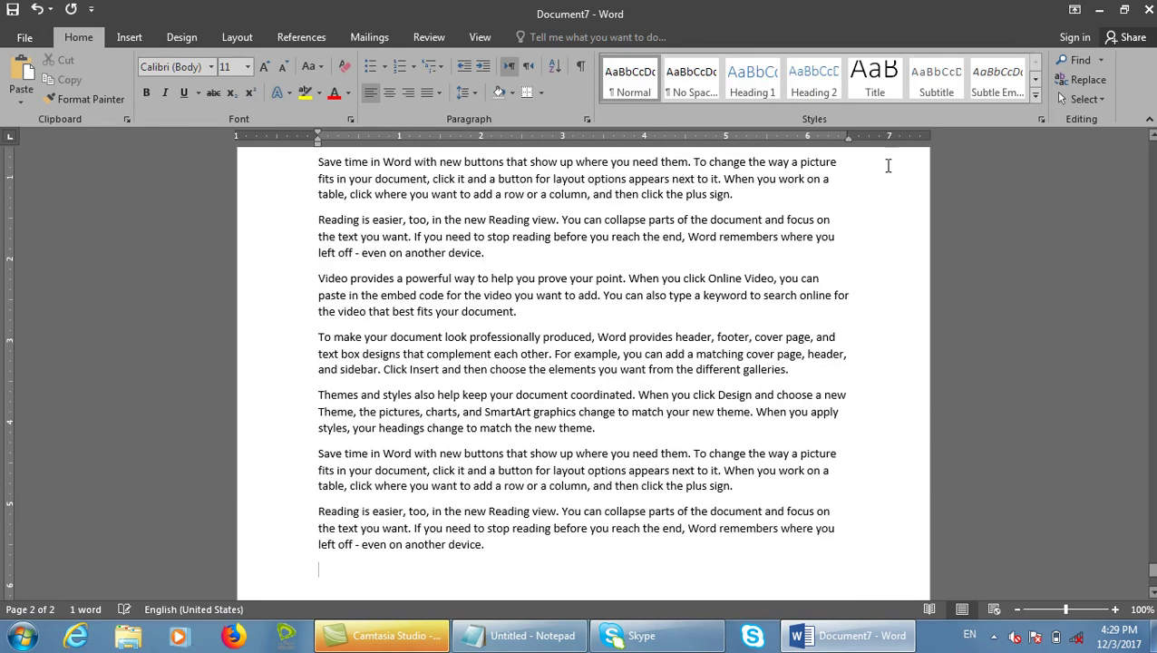
# Mark all occurrences of "document." as citations in the Software category.
pyautogui.moveTo(516, 311); pyautogui.dragTo(462, 311)
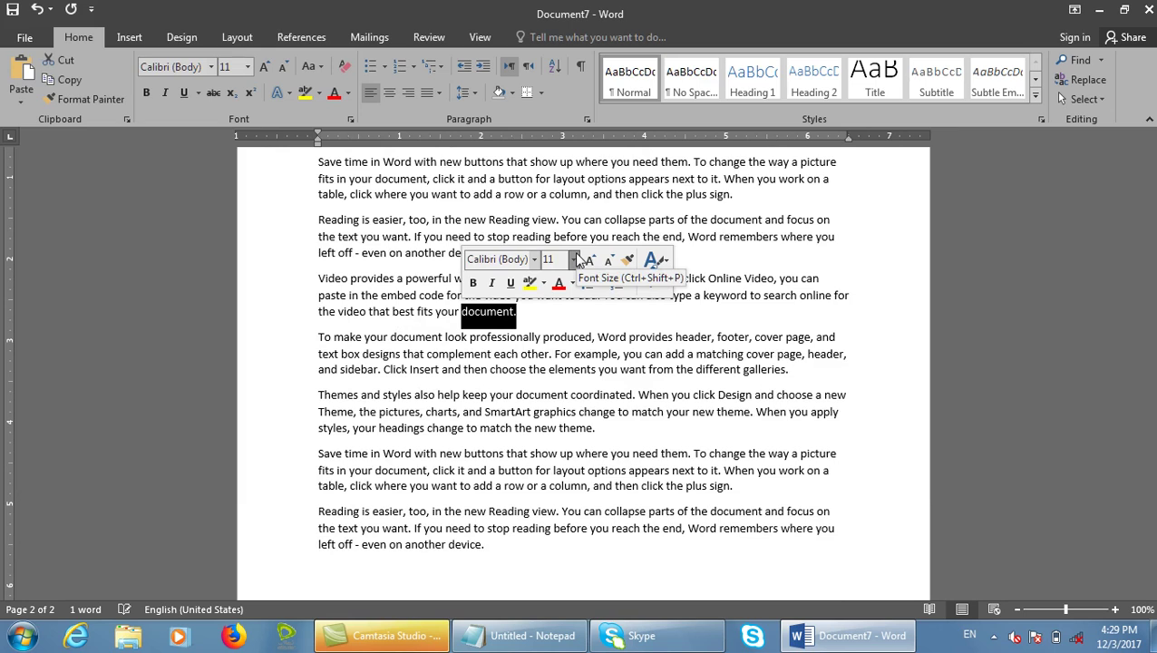
pyautogui.click(301, 36)
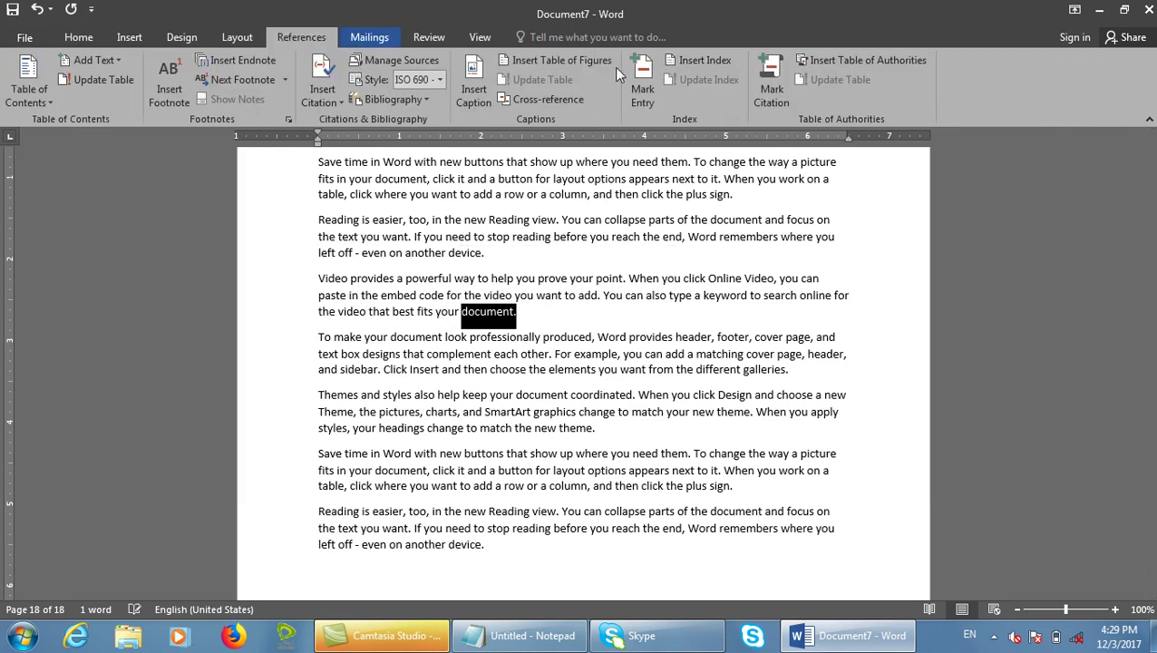
pyautogui.click(780, 79)
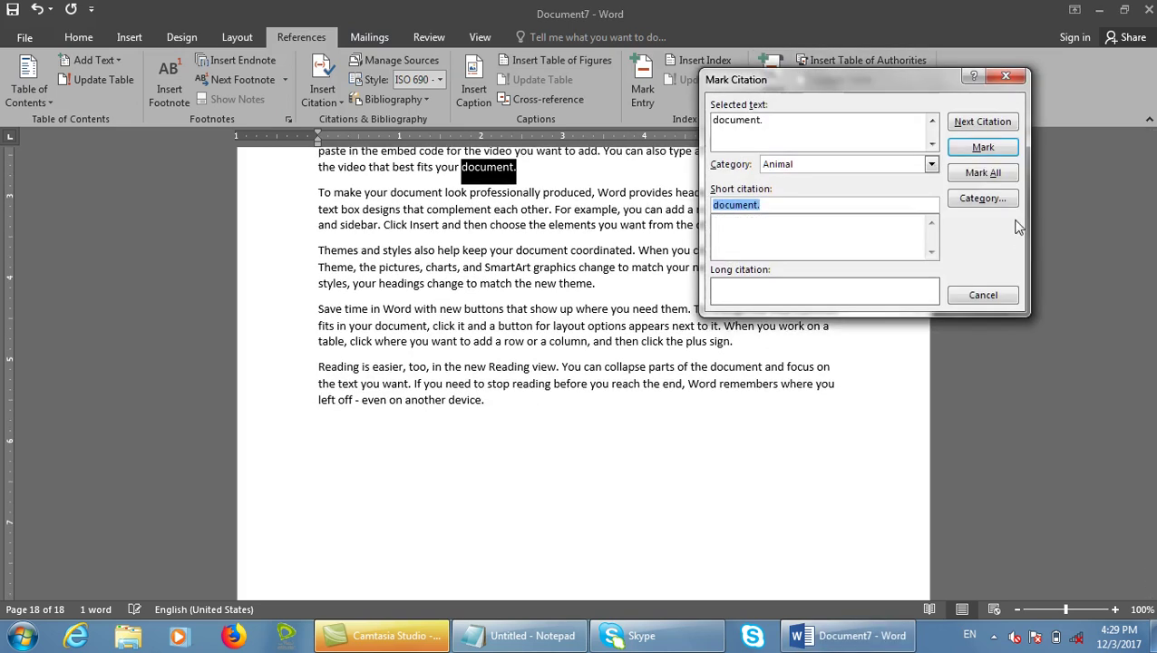
pyautogui.click(801, 169)
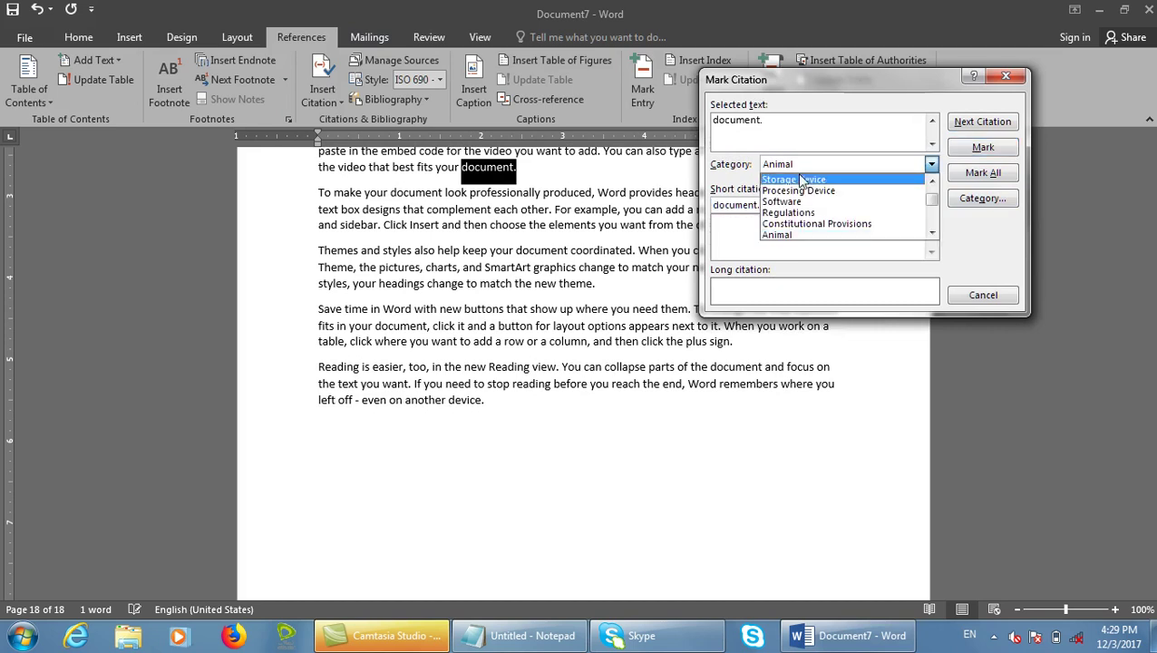
pyautogui.click(786, 202)
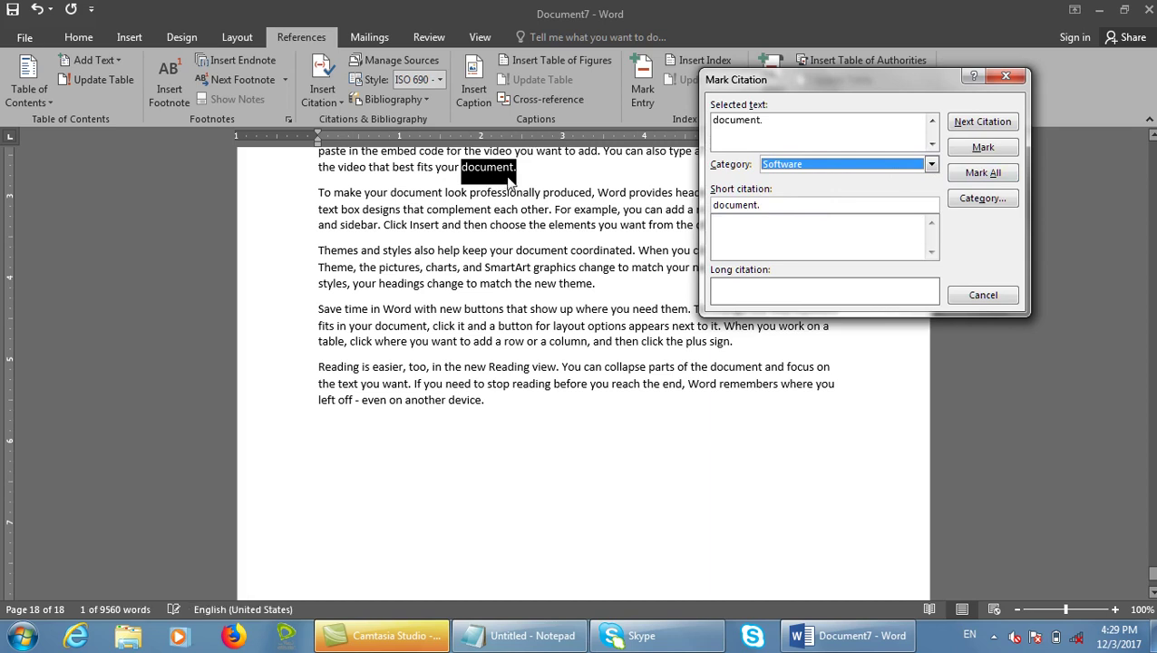
pyautogui.click(1001, 175)
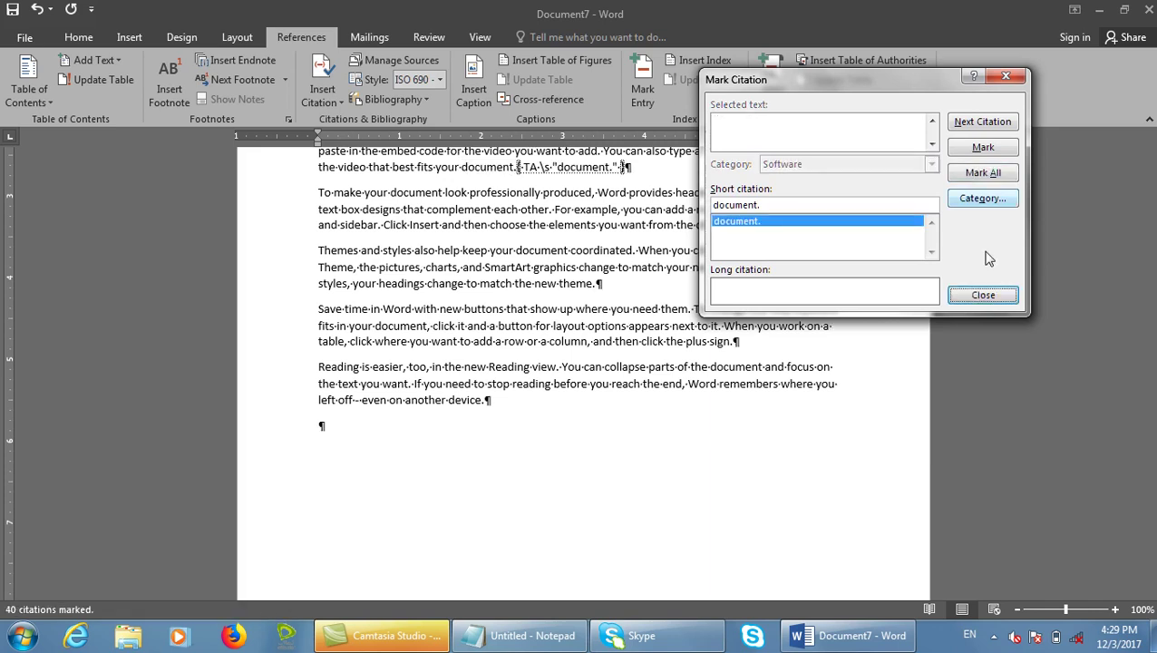
pyautogui.click(981, 295)
pyautogui.hotkey('ctrl', 'v')
# Dismiss the low-battery warning and hide the formatting marks in the document.
pyautogui.scroll(5, 478, 369)
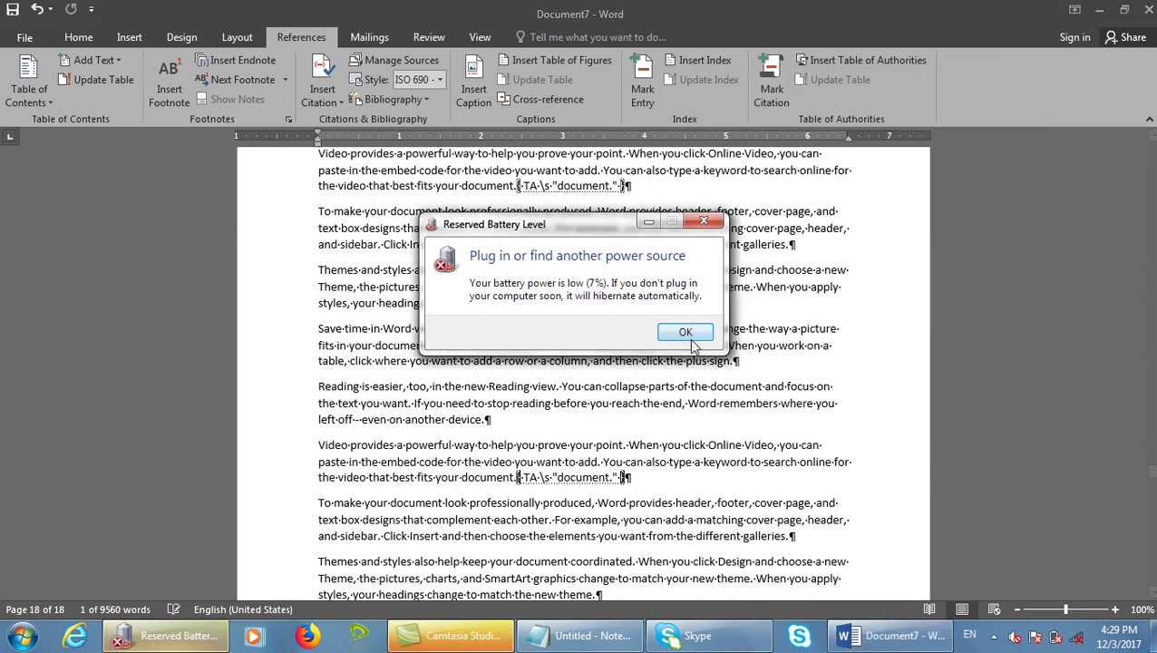
pyautogui.click(685, 332)
pyautogui.click(78, 38)
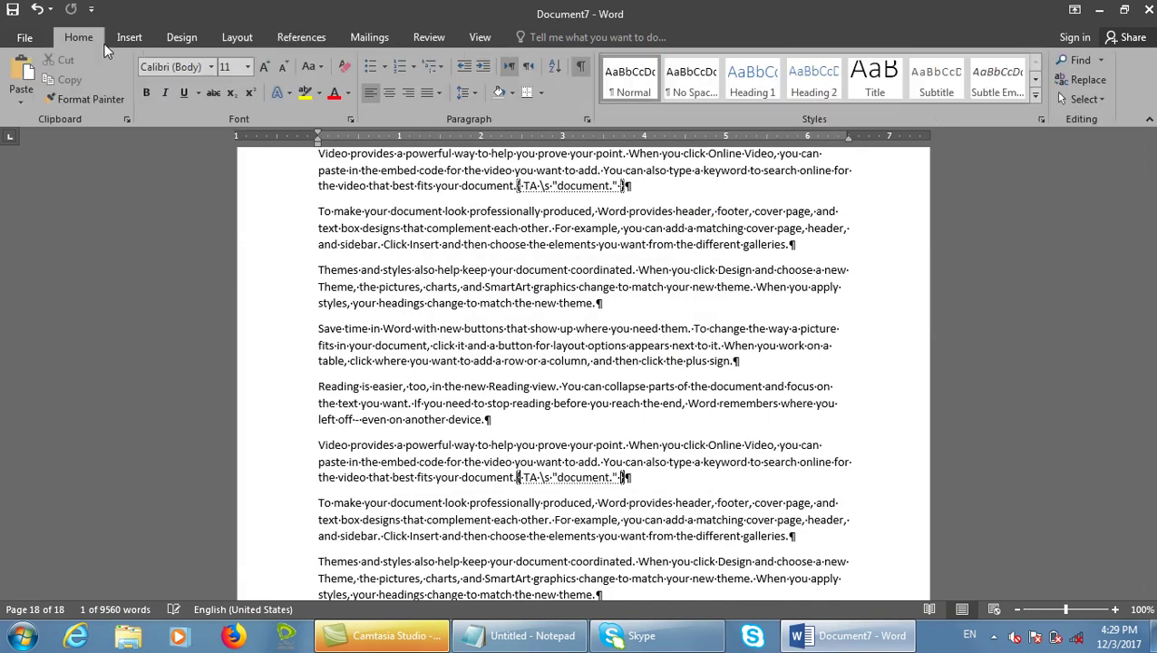
pyautogui.click(581, 69)
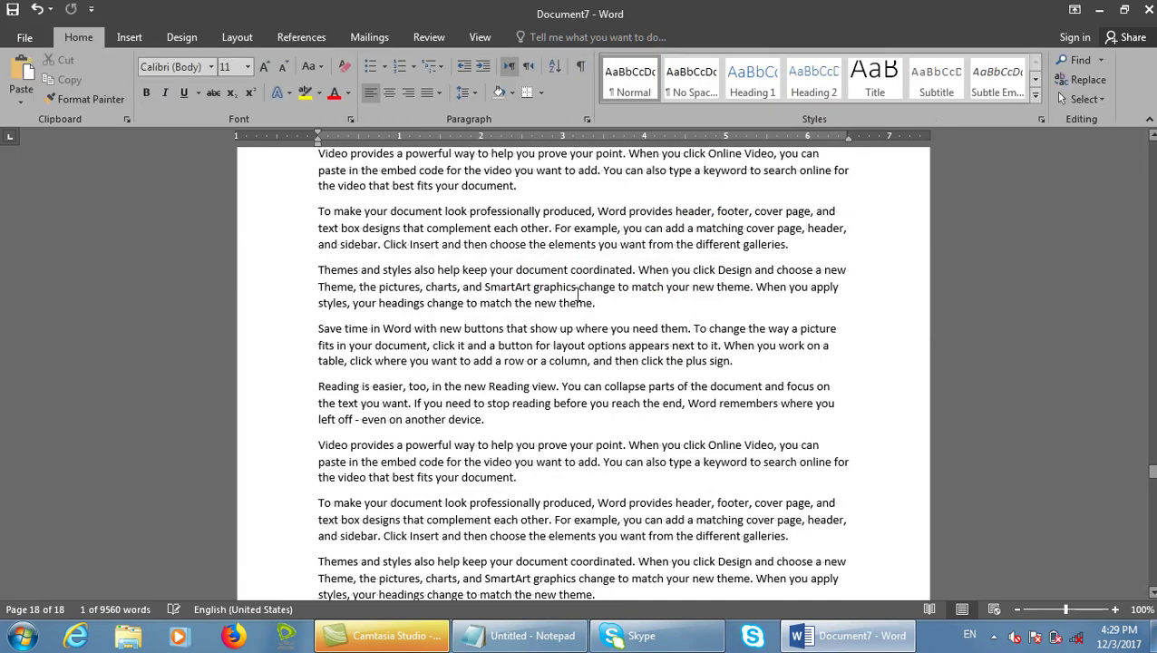
# Insert a table of authorities for the Software category on the empty first page, with Use passim enabled.
pyautogui.scroll(10, 578, 294)
pyautogui.scroll(15, 578, 294)
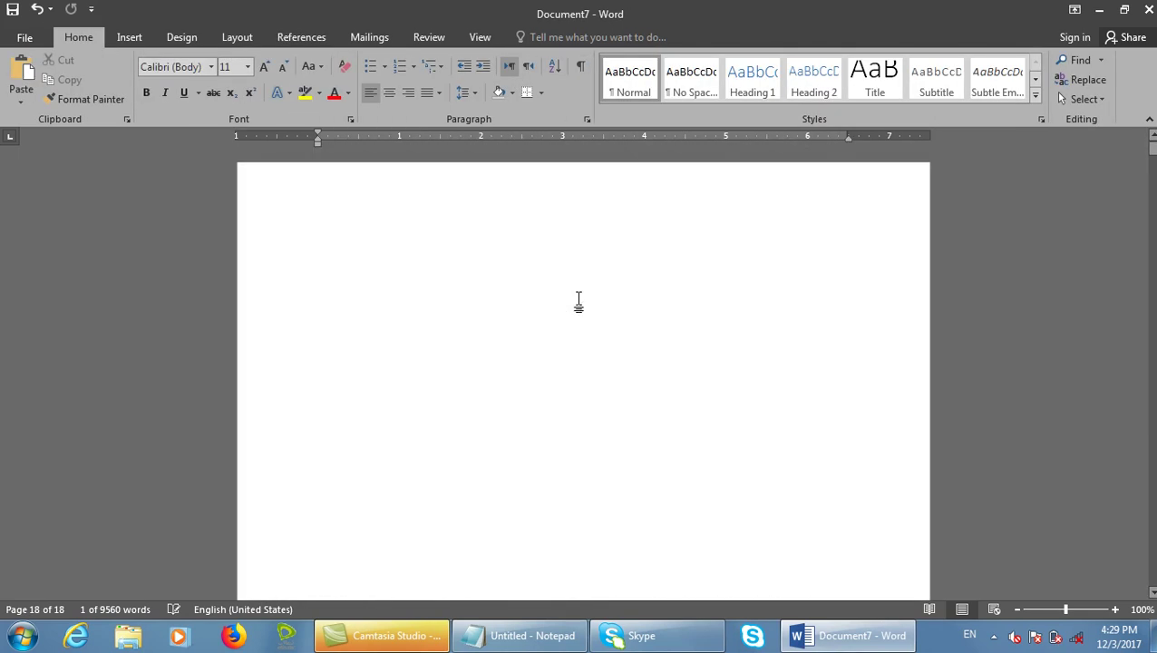
pyautogui.click(351, 240)
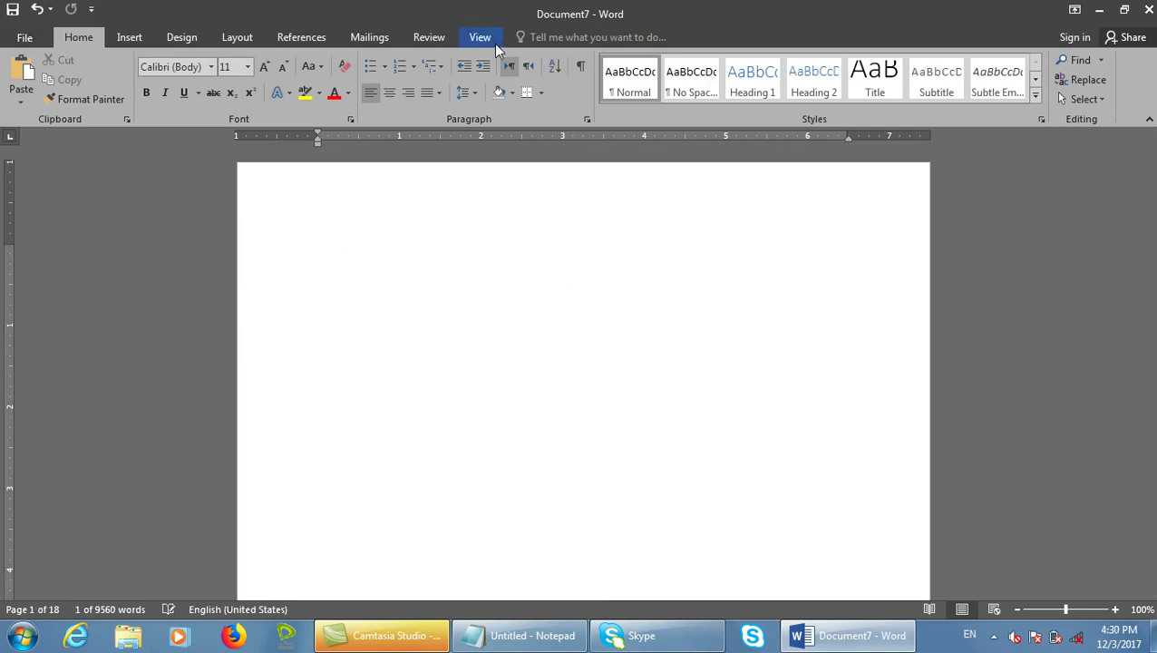
pyautogui.click(304, 37)
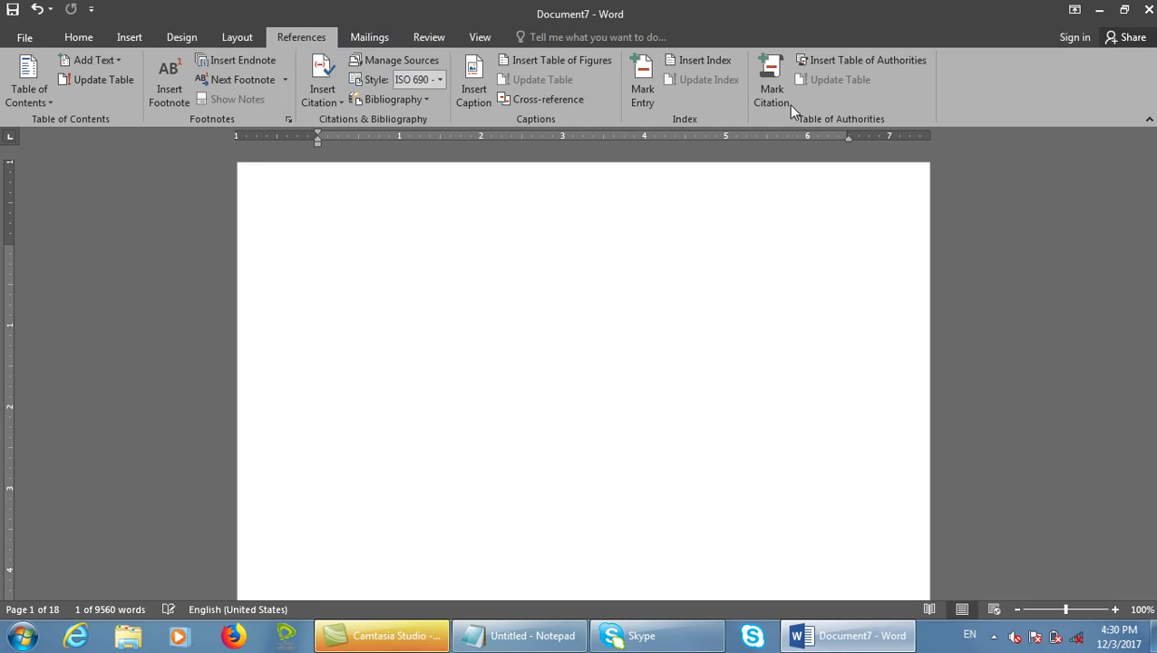
pyautogui.click(820, 60)
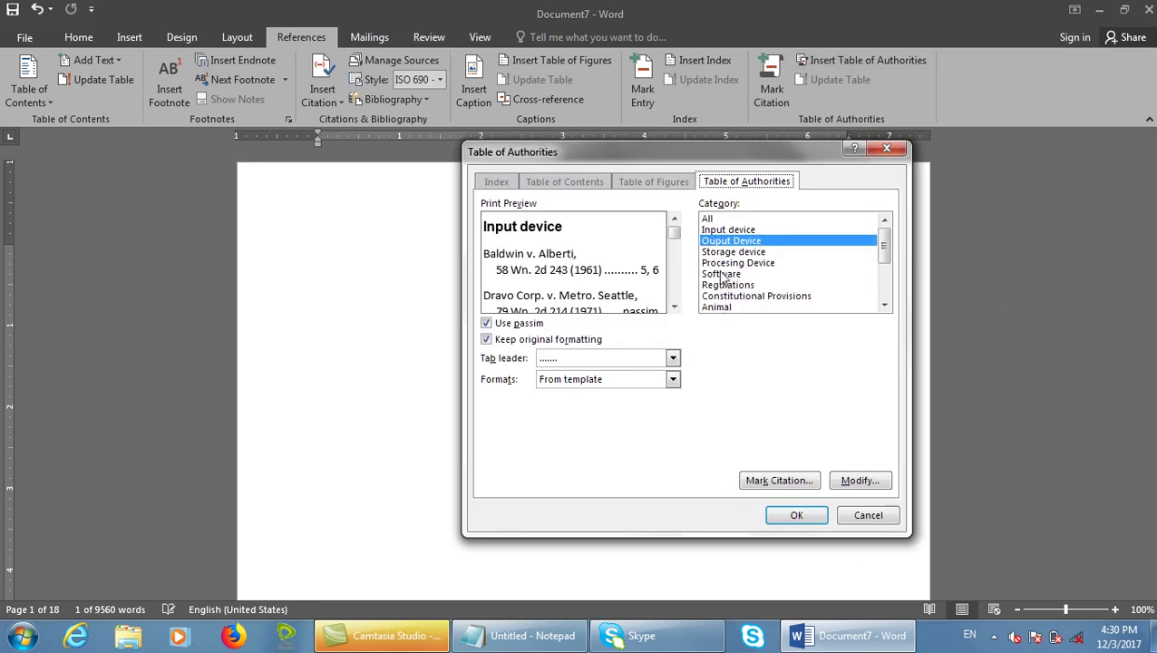
pyautogui.click(737, 275)
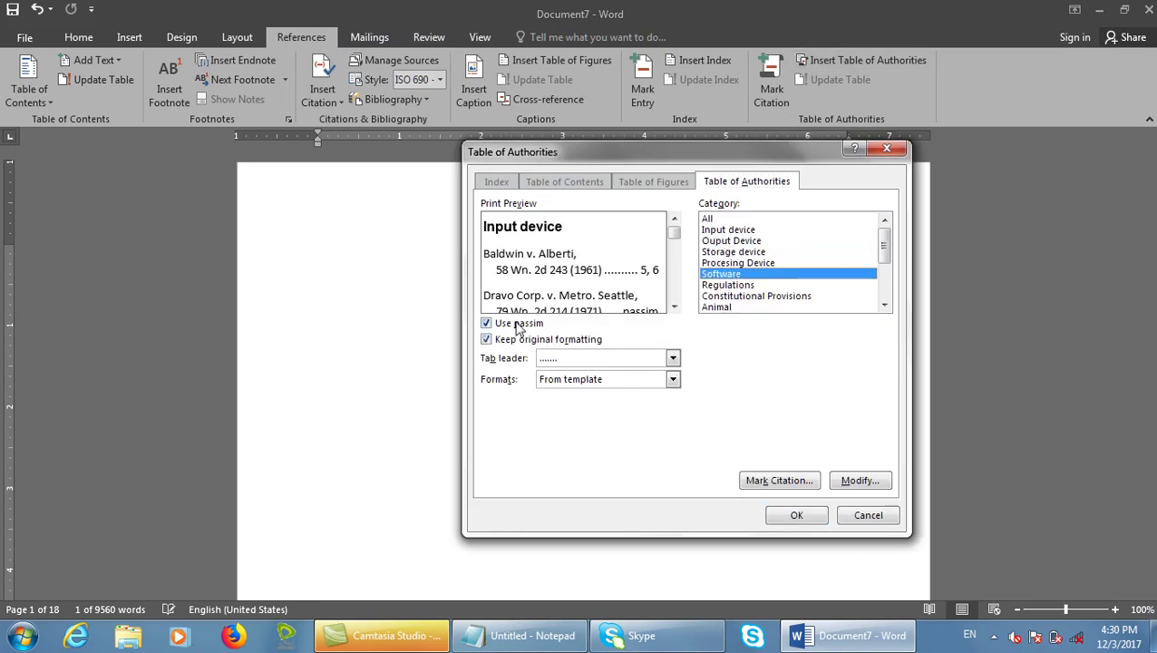
pyautogui.click(798, 515)
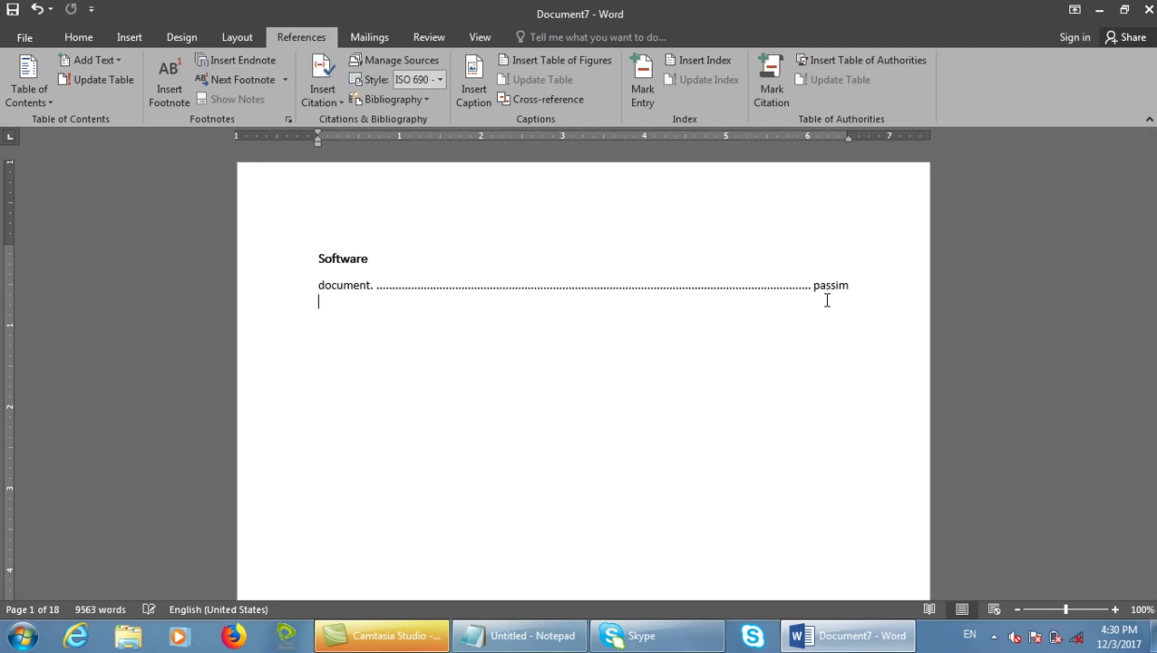
# Undo the table insertion and insert the Software table of authorities on the first page with Use passim disabled.
pyautogui.hotkey('ctrl', 'z')
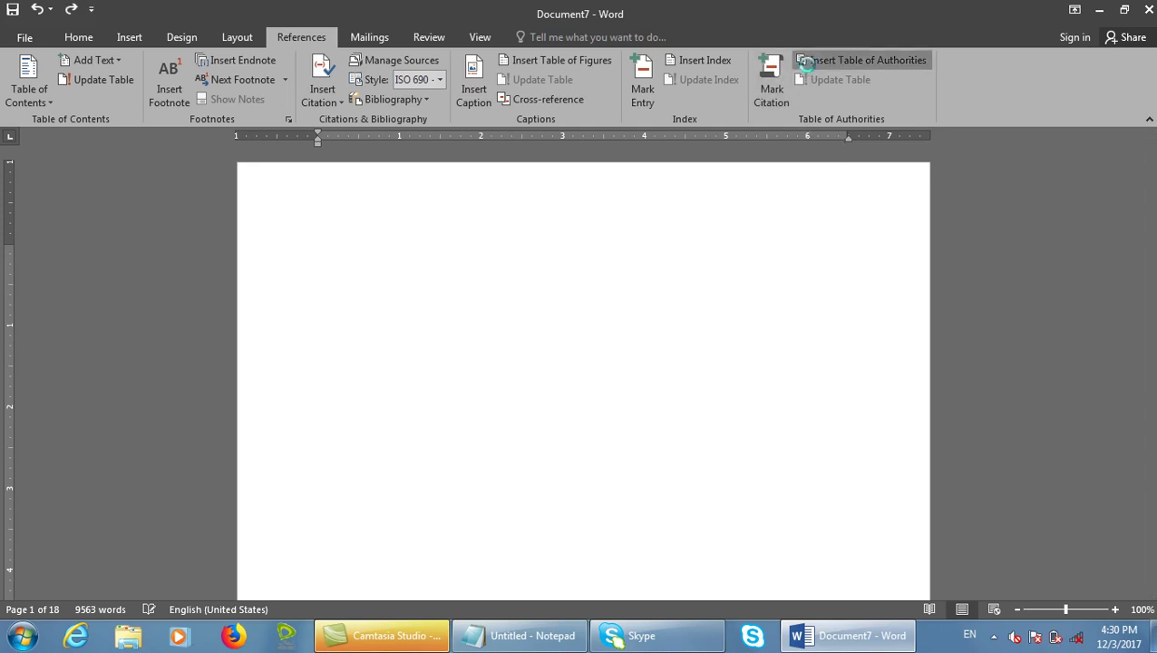
pyautogui.click(861, 60)
pyautogui.click(487, 323)
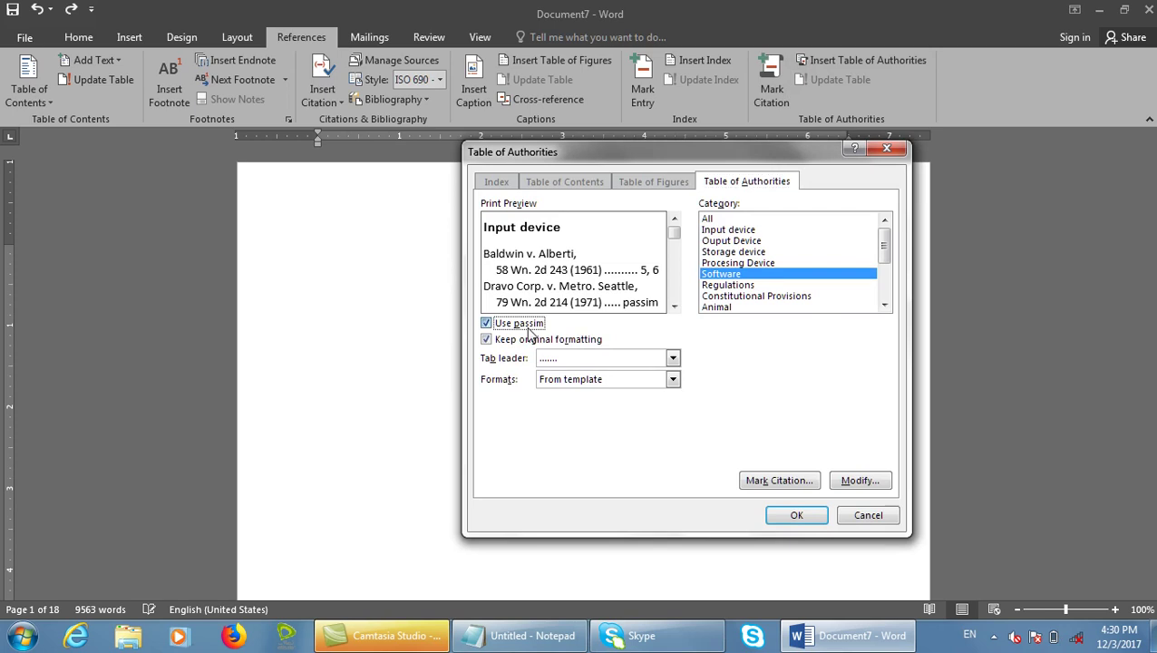
pyautogui.click(796, 515)
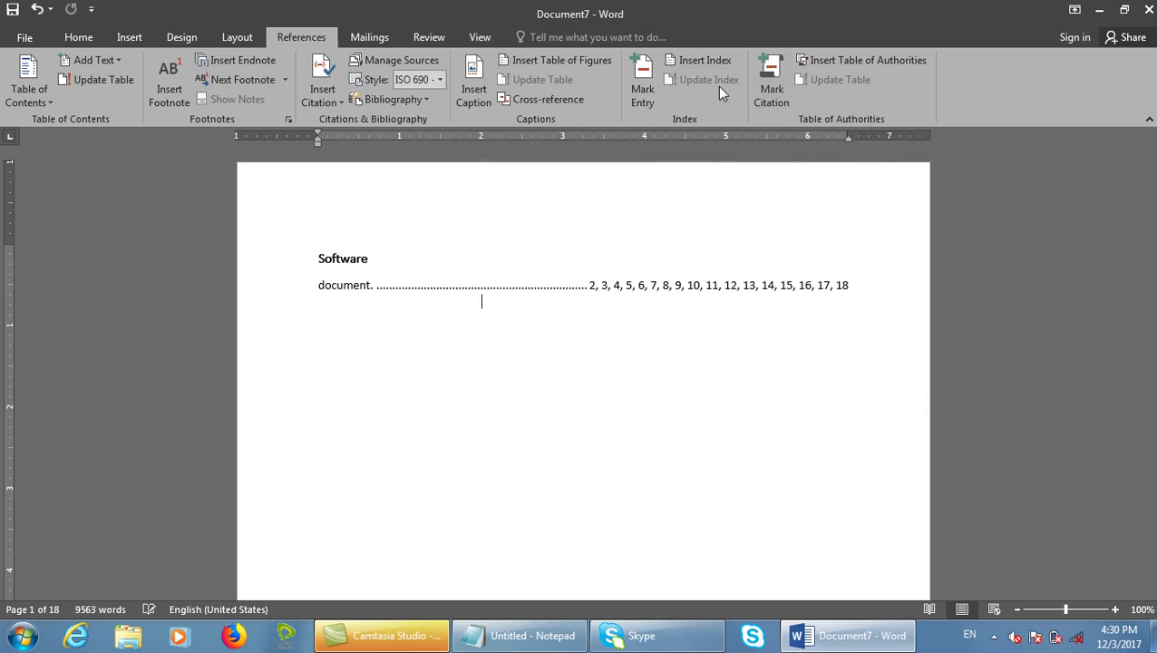
# Search for the next citation with the category set to Ouput Device, continuing from the document's beginning, and close Mark Citation without marking anything.
pyautogui.click(825, 60)
pyautogui.click(876, 520)
pyautogui.click(785, 89)
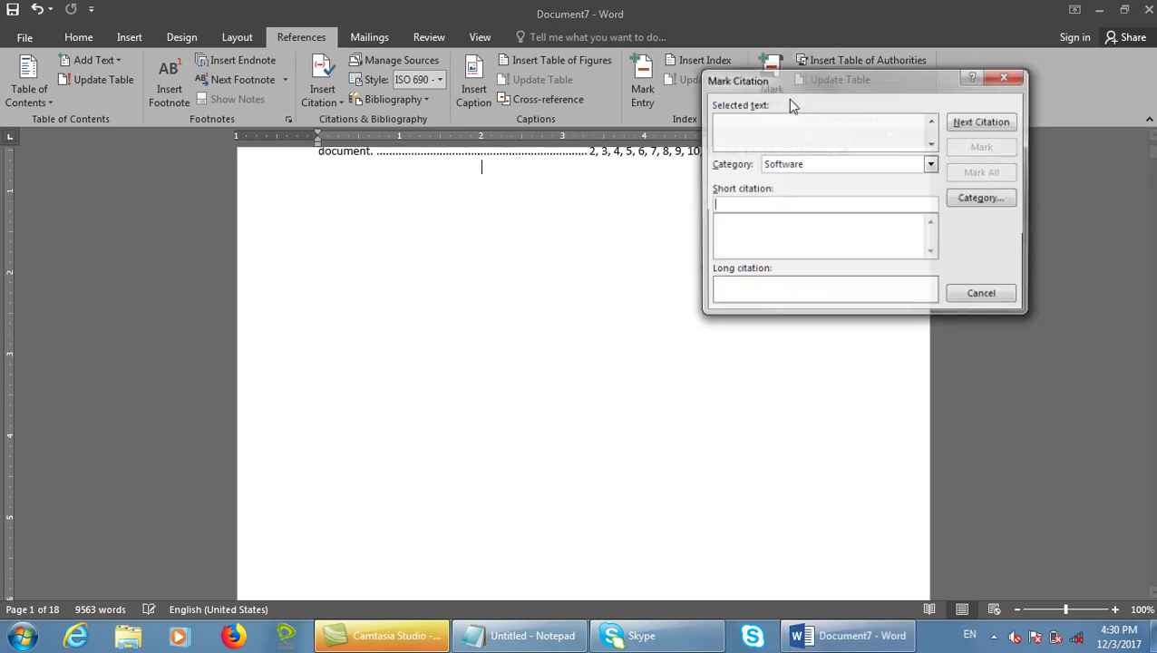
pyautogui.click(806, 164)
pyautogui.click(806, 190)
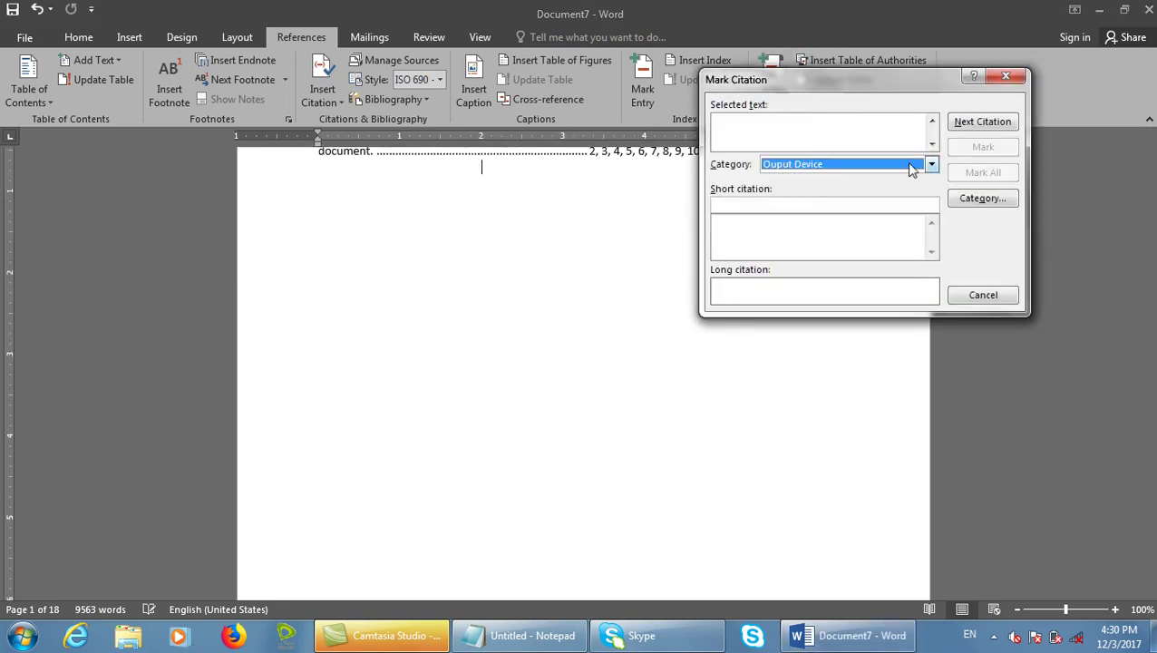
pyautogui.click(982, 124)
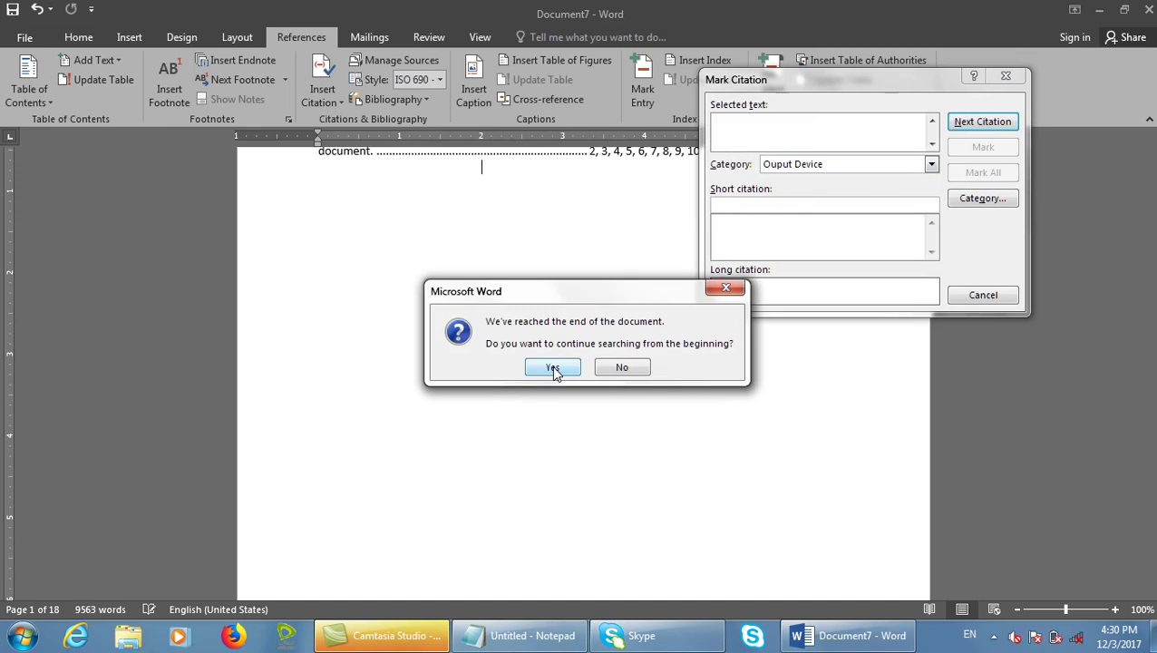
pyautogui.click(554, 368)
pyautogui.click(588, 367)
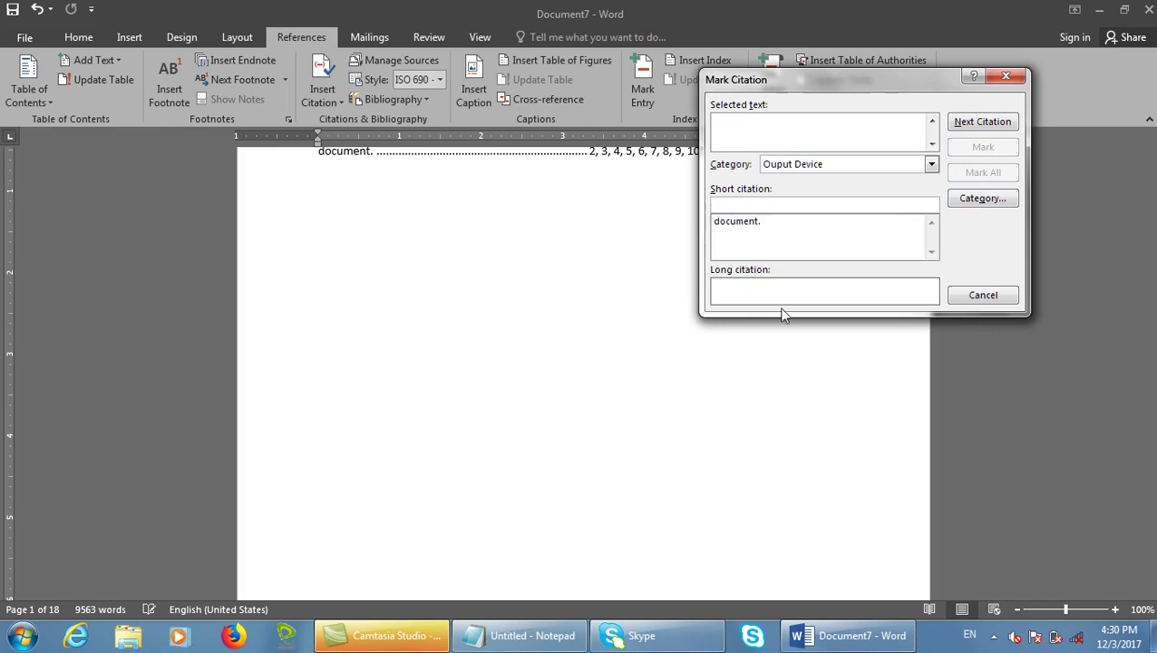
pyautogui.click(983, 295)
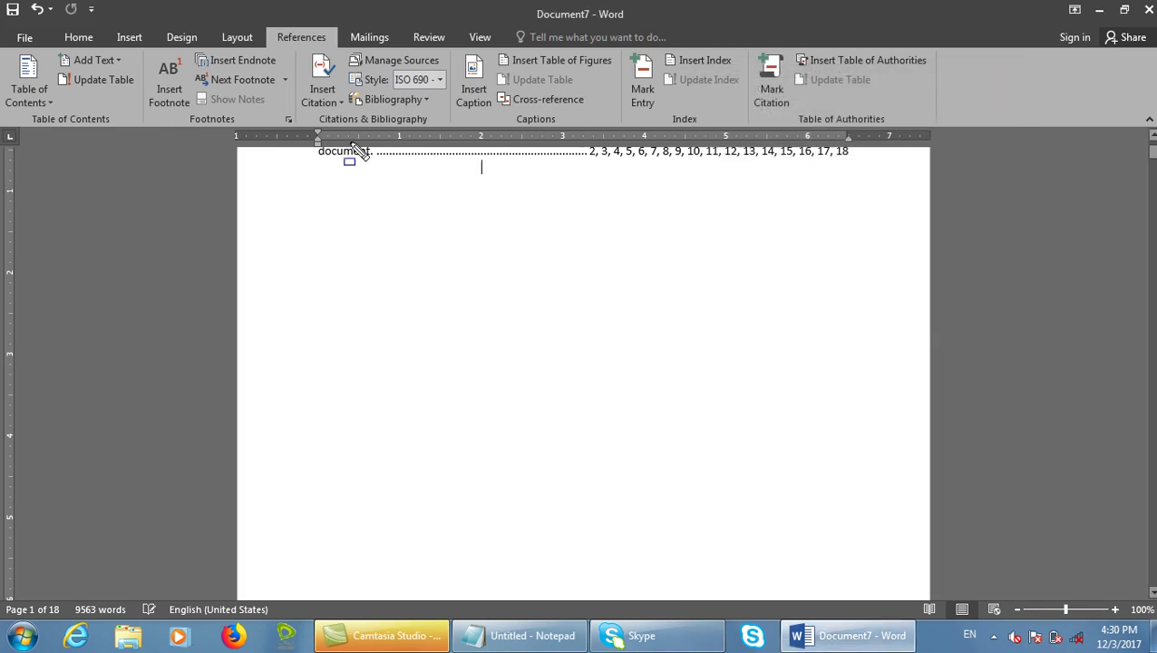